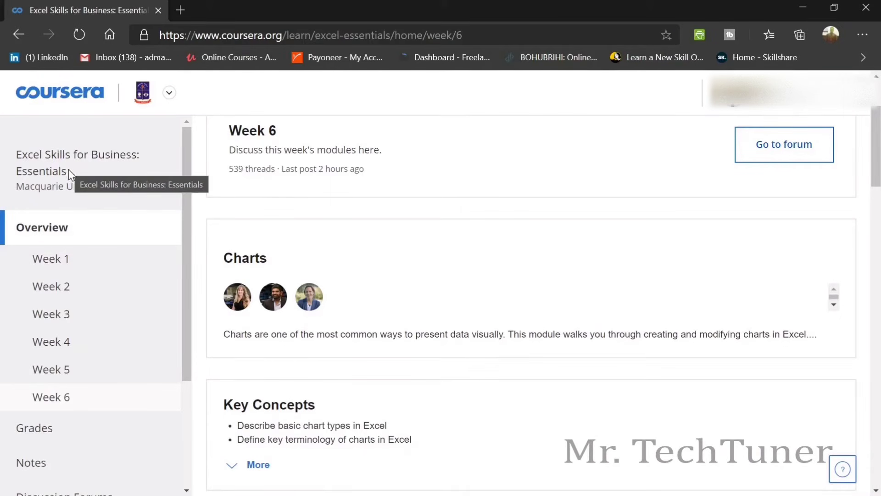
left_click_drag(62, 170, 16, 153)
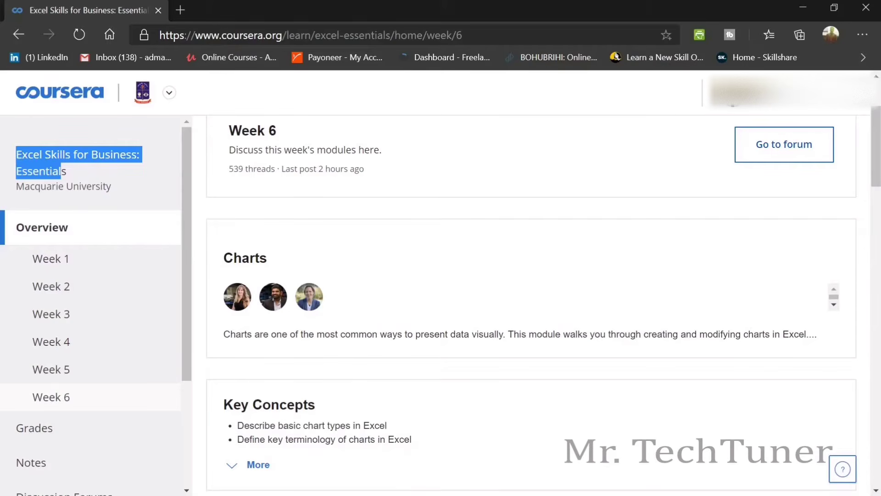
left_click(371, 176)
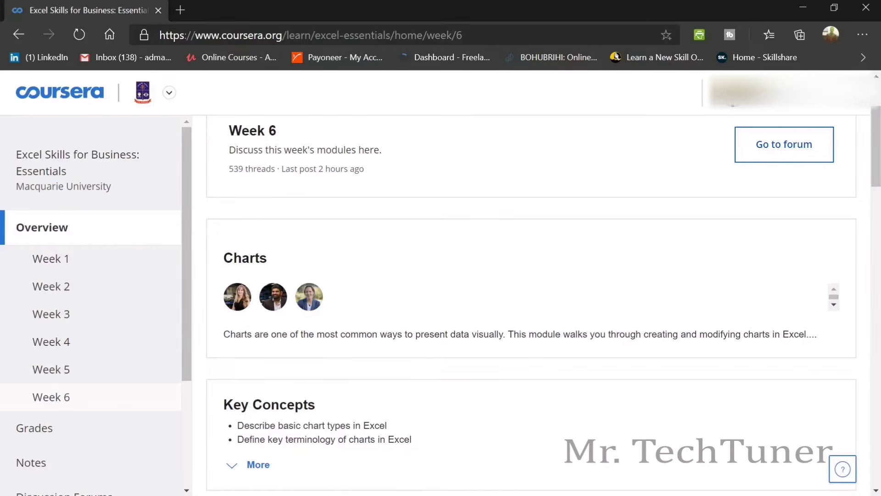
mouse_move(278, 131)
left_mouse_down()
mouse_move(219, 133)
mouse_move(277, 131)
left_mouse_up()
Open the feedback of the Basic Chart Types practice quiz from the Week 6 practice videos and challenges.
scroll(361, 184, "down", 8)
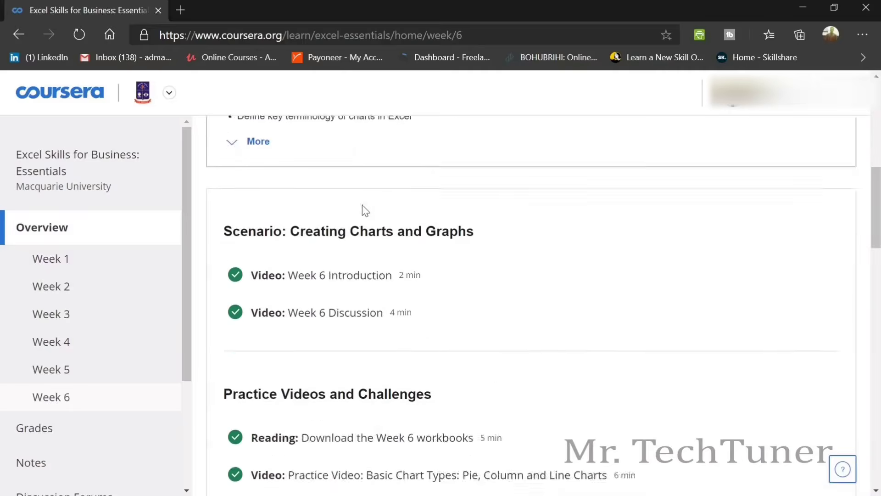
scroll(368, 211, "down", 3)
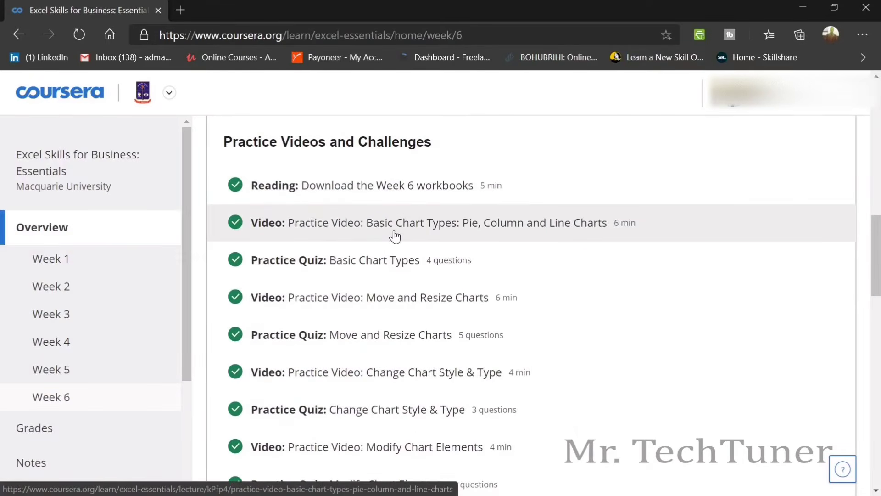
scroll(378, 209, "down", 2)
left_click(377, 209)
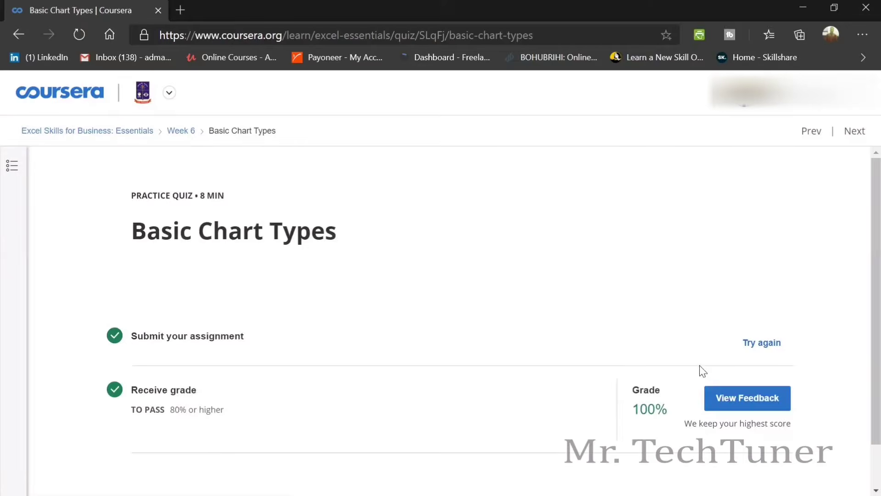
left_click(731, 406)
Review questions 1 and 2 of the quiz, on locating the Chart tools and selecting data with headers first.
scroll(448, 244, "down", 1)
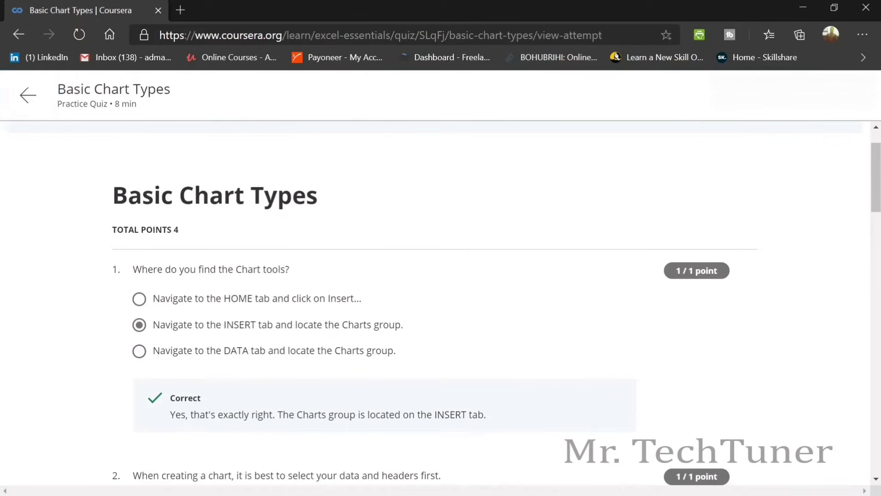
left_click_drag(286, 270, 101, 260)
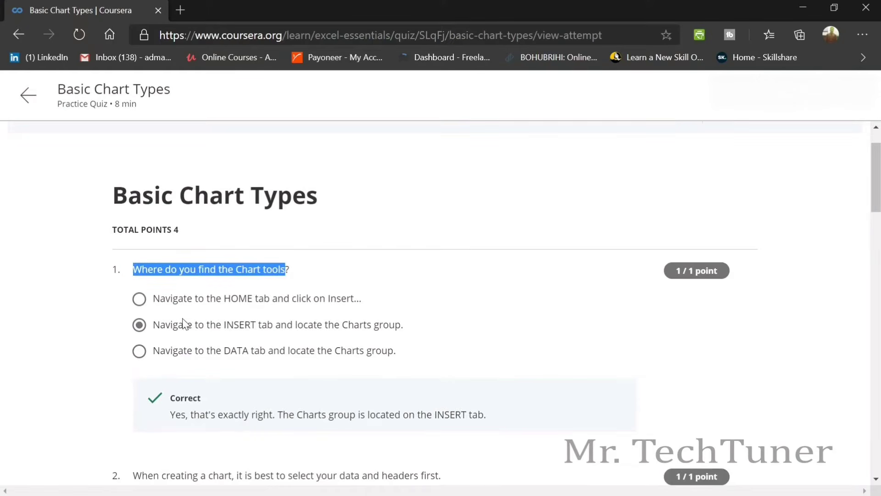
scroll(183, 320, "down", 1)
left_click(207, 275)
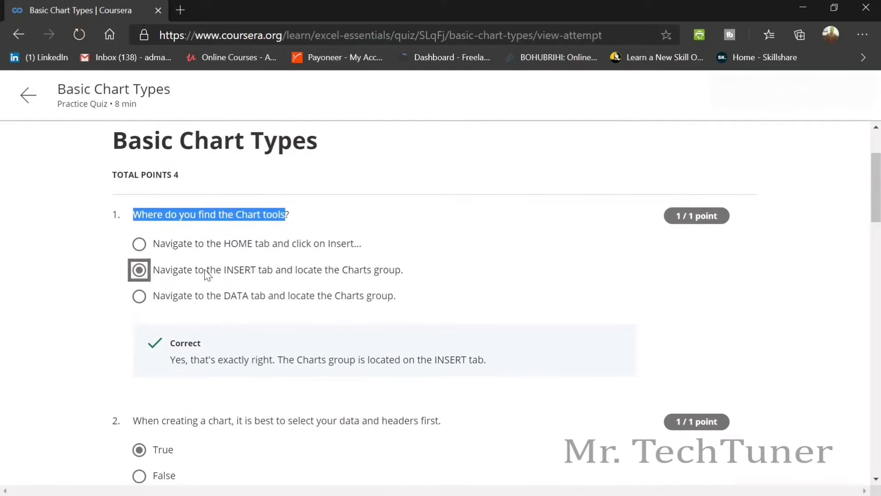
scroll(208, 274, "down", 5)
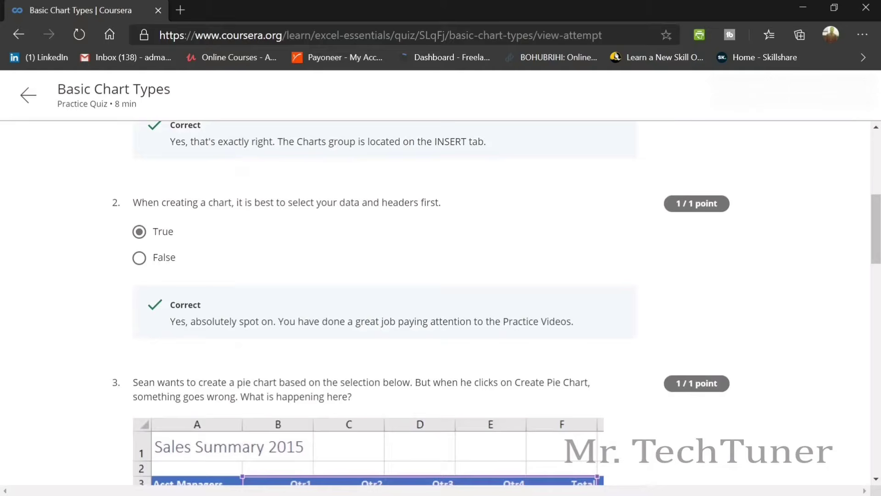
left_click_drag(175, 203, 477, 199)
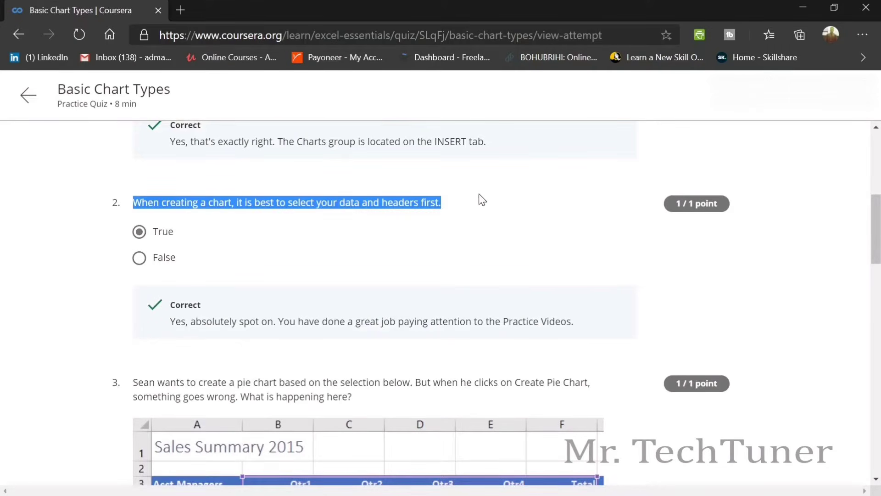
left_click(139, 231)
Examine question 3 about the faulty pie chart, comparing its Sales Summary 2015 selection with the answer options.
scroll(271, 244, "down", 3)
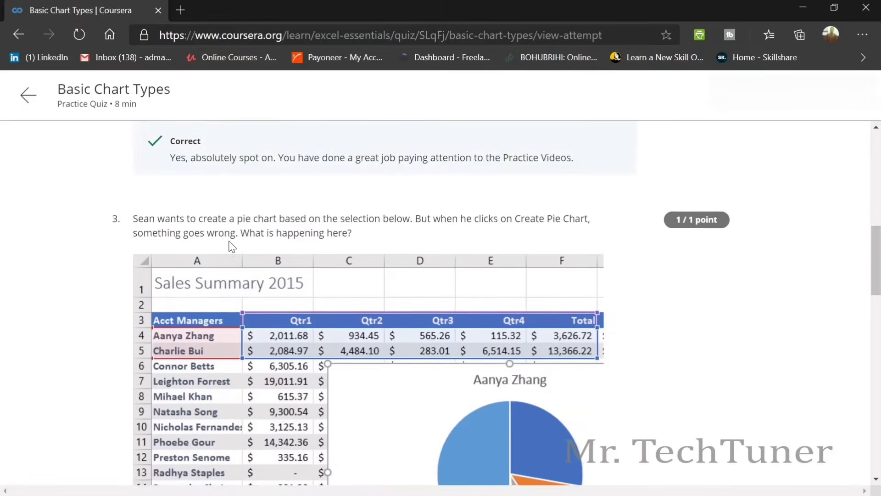
scroll(208, 238, "down", 1)
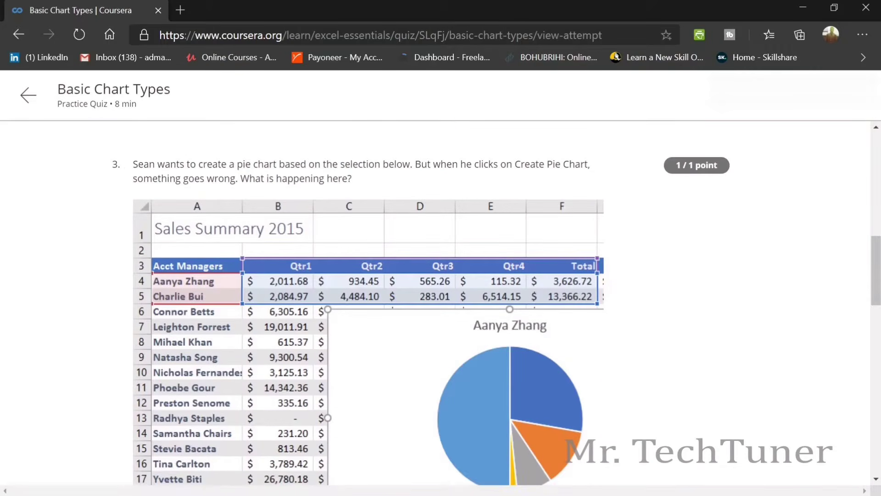
scroll(219, 172, "down", 4)
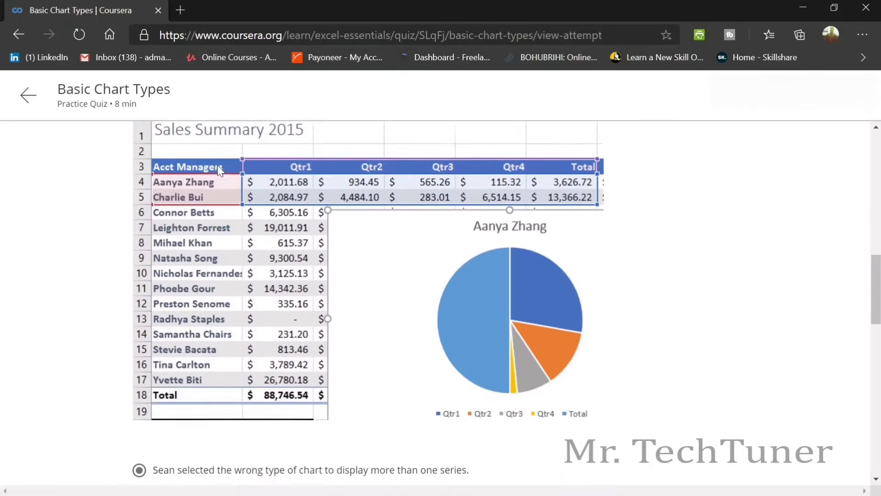
scroll(219, 172, "up", 2)
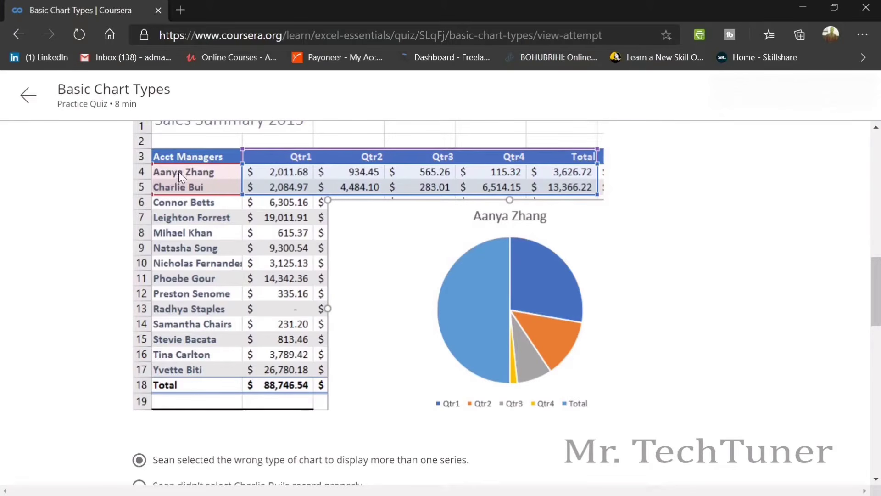
scroll(291, 173, "down", 2)
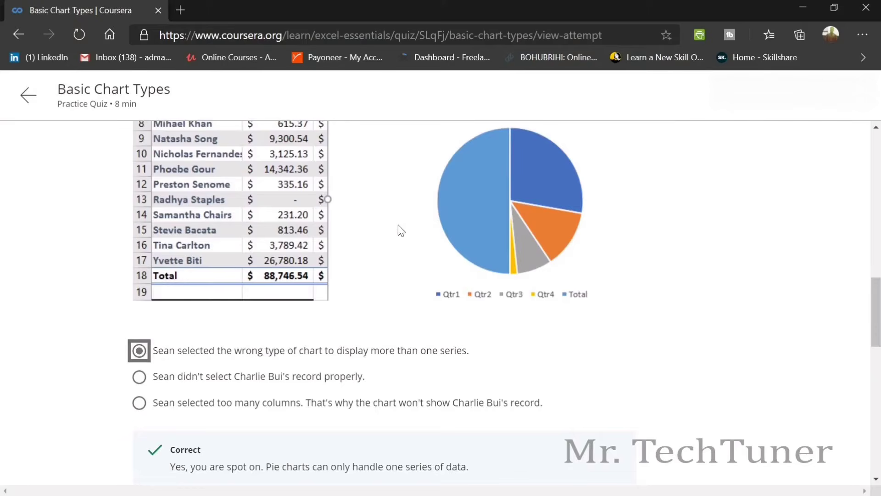
scroll(397, 225, "up", 2)
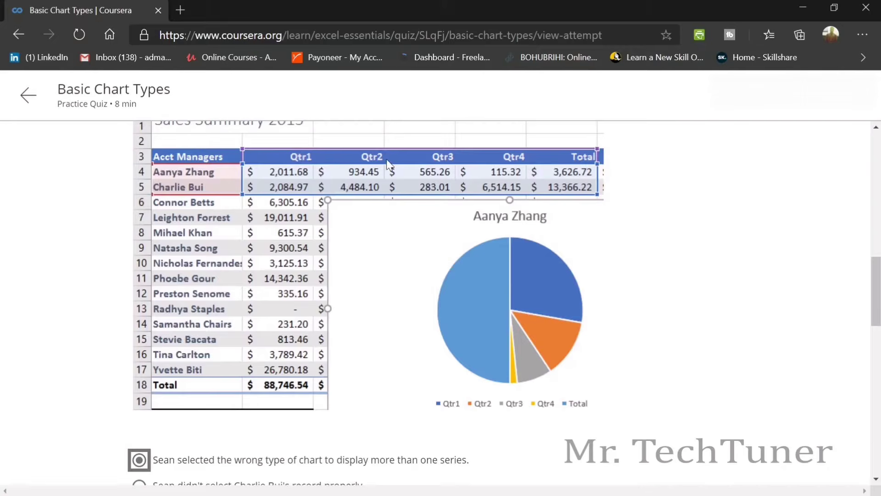
scroll(252, 197, "down", 7)
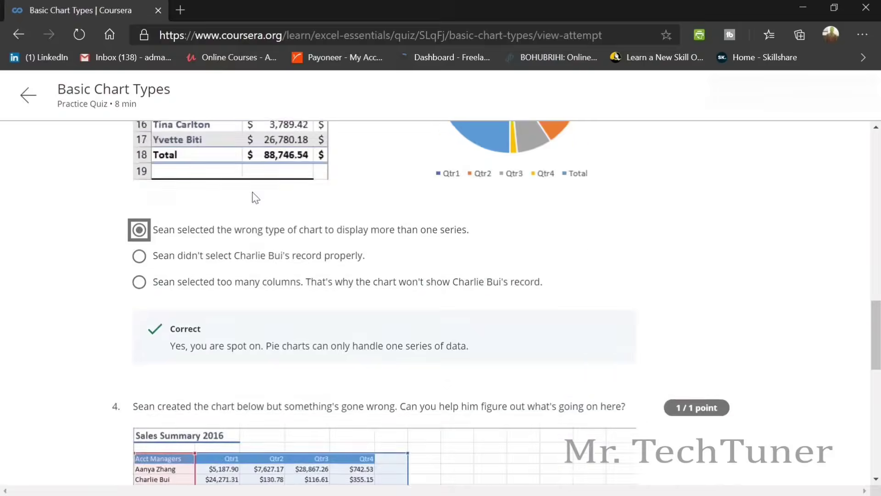
Examine question 4 about the faulty column chart, comparing the Sales Summary 2016 data range with the chosen answer and its feedback.
scroll(257, 200, "down", 2)
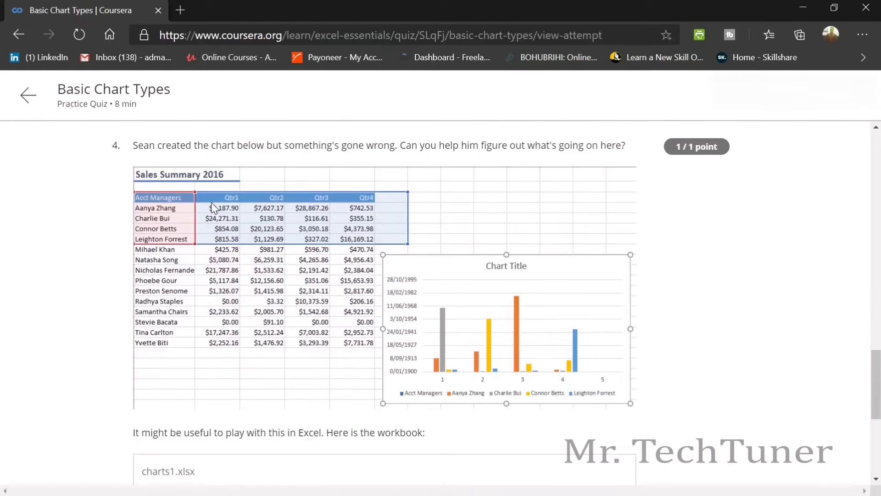
scroll(244, 220, "down", 1)
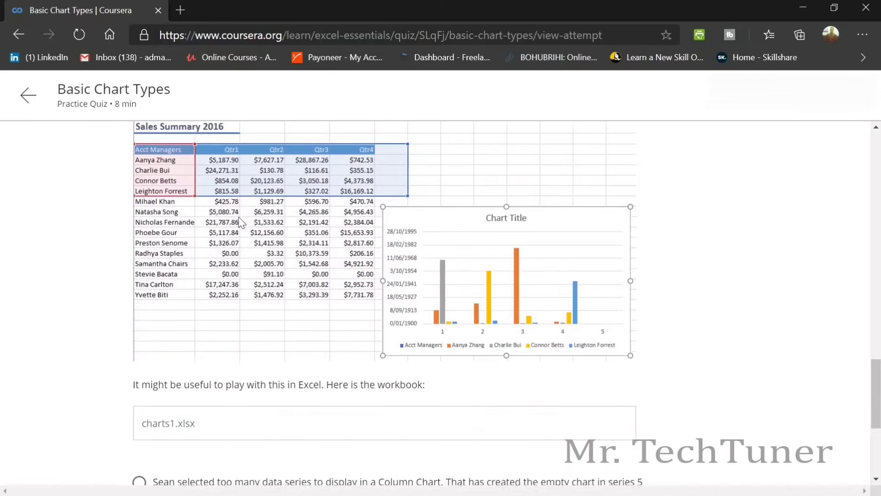
scroll(245, 243, "down", 1)
scroll(245, 257, "down", 1)
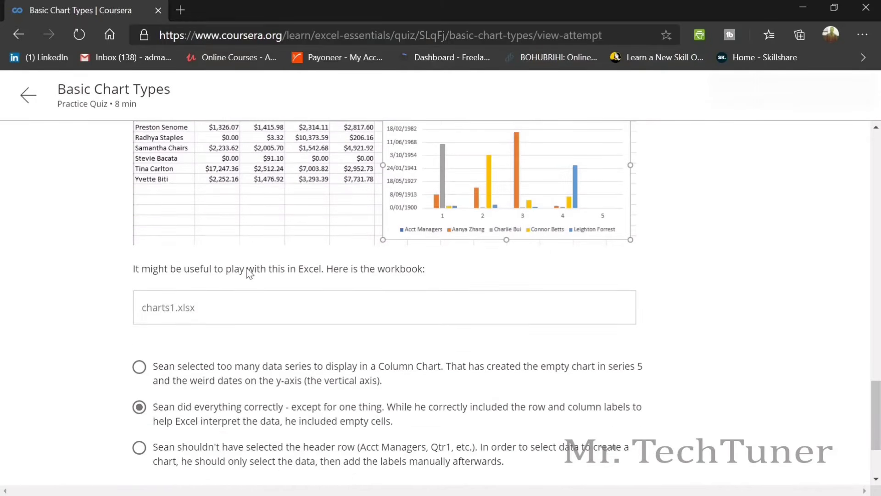
left_click(275, 420)
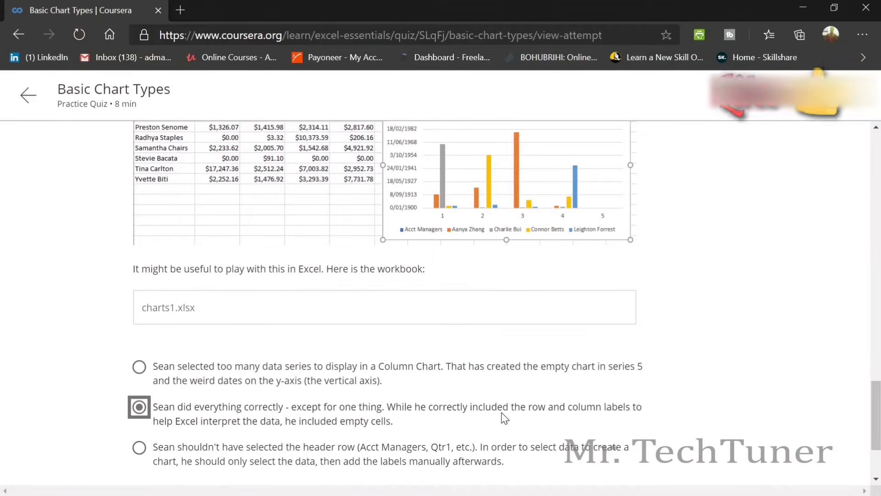
scroll(349, 409, "down", 1)
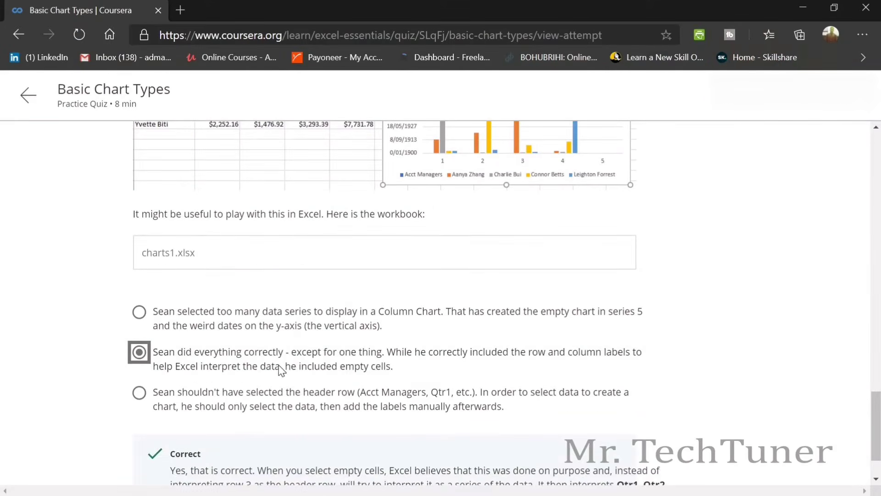
scroll(281, 370, "up", 3)
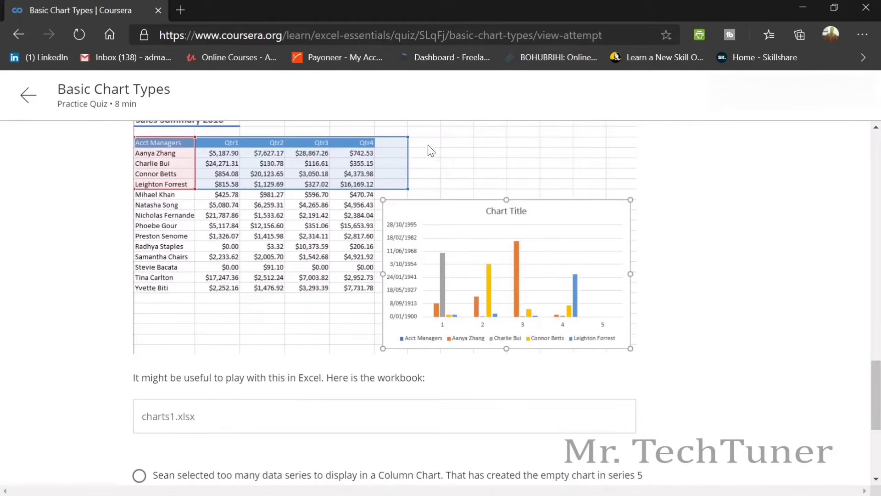
scroll(387, 208, "down", 4)
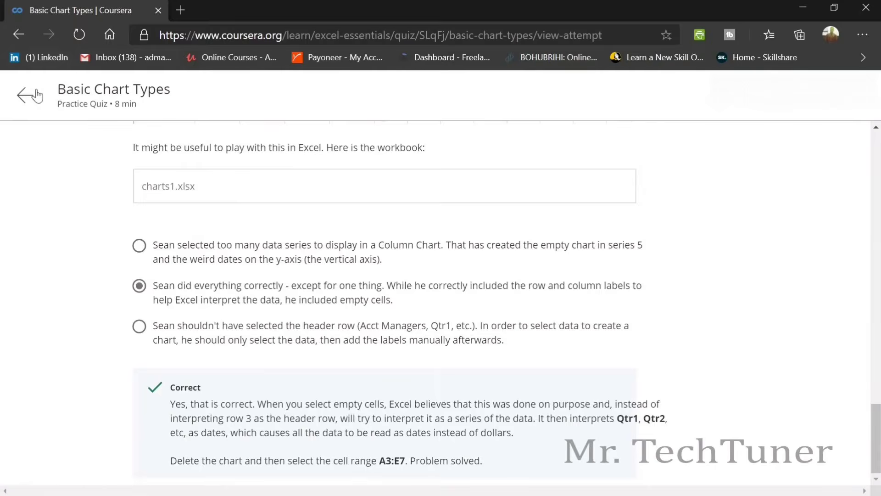
Return to the Week 6 overview and open the feedback of the Move and Resize Charts practice quiz.
left_click(37, 96)
left_click(177, 129)
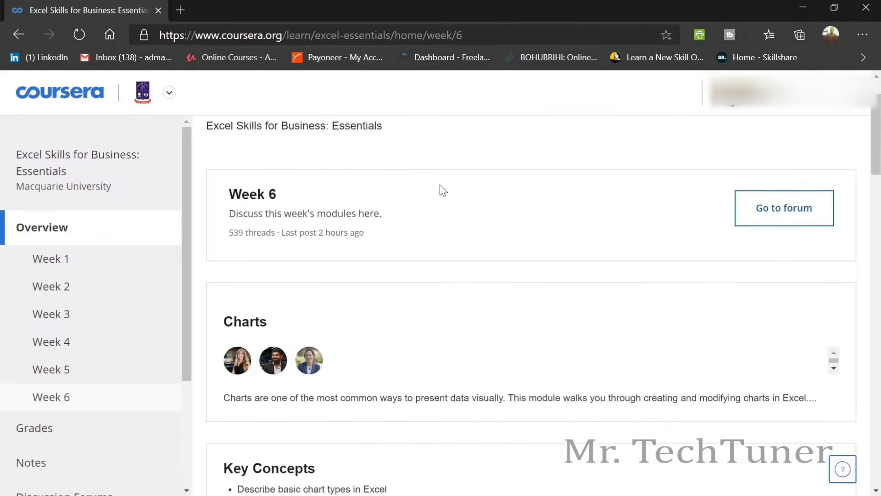
scroll(441, 188, "down", 15)
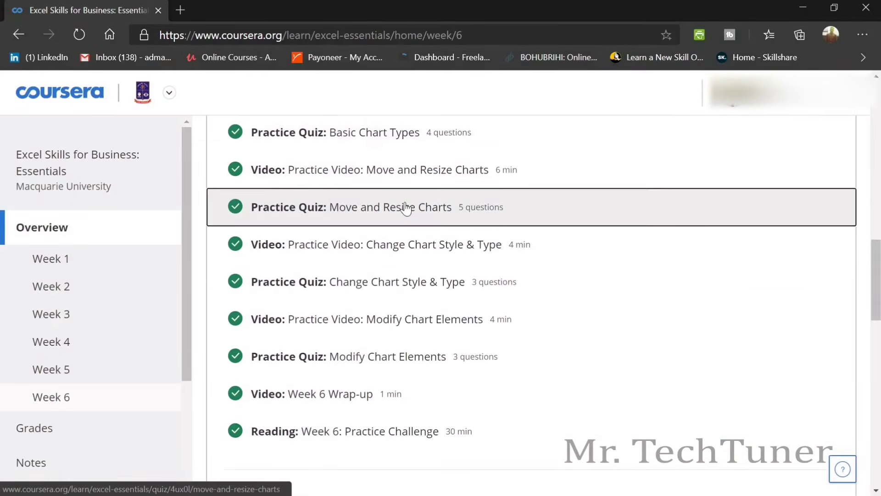
left_click(406, 209)
left_click(726, 402)
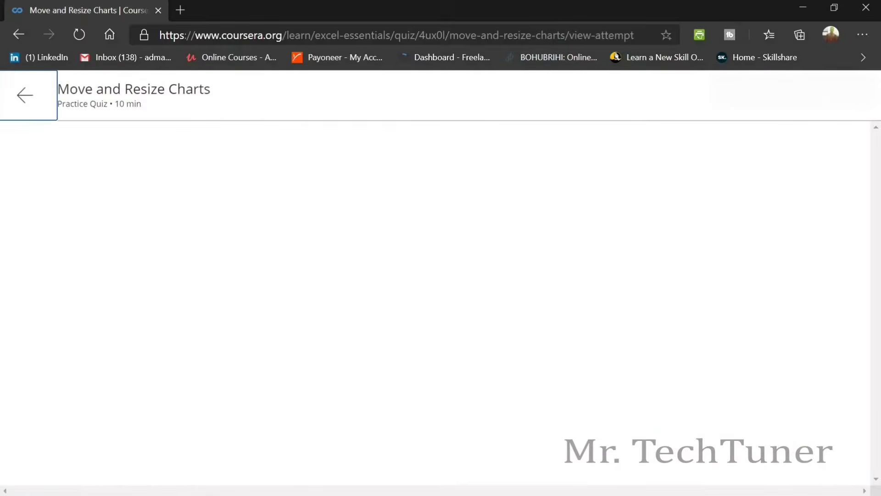
Review the answer options and feedback of question 1, on what happens when a chart is selected in Excel.
scroll(278, 241, "down", 2)
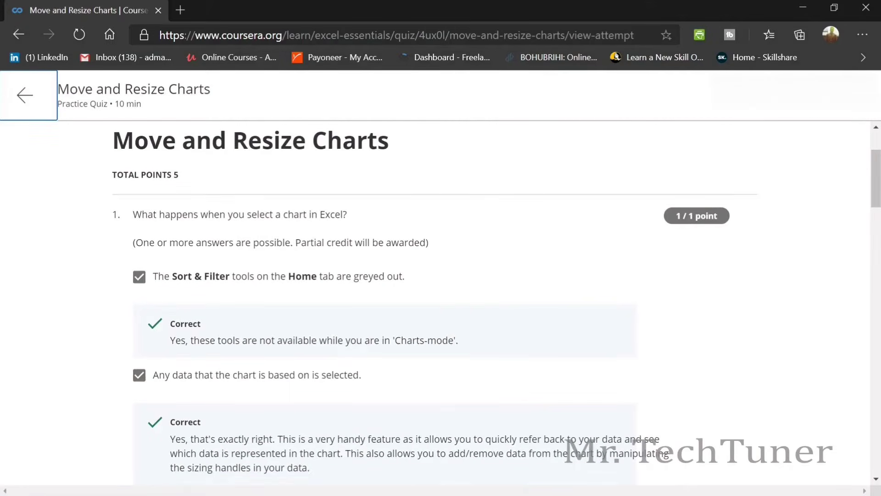
scroll(160, 224, "down", 1)
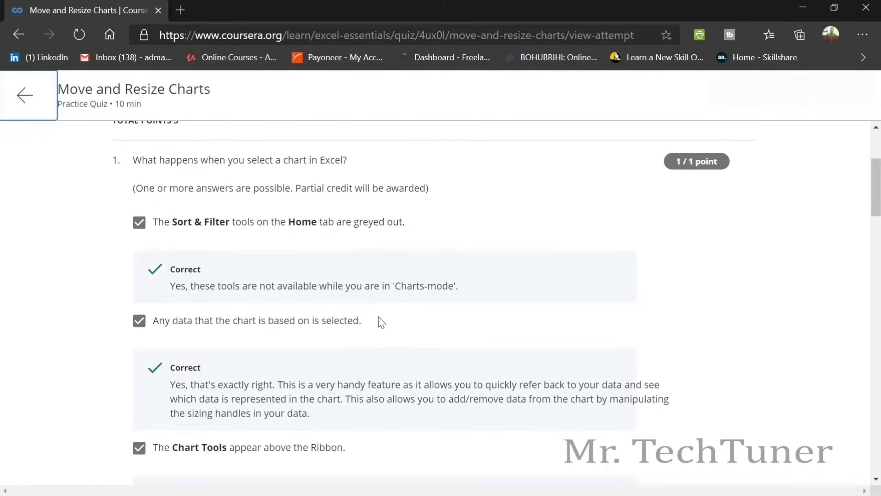
scroll(360, 316, "down", 1)
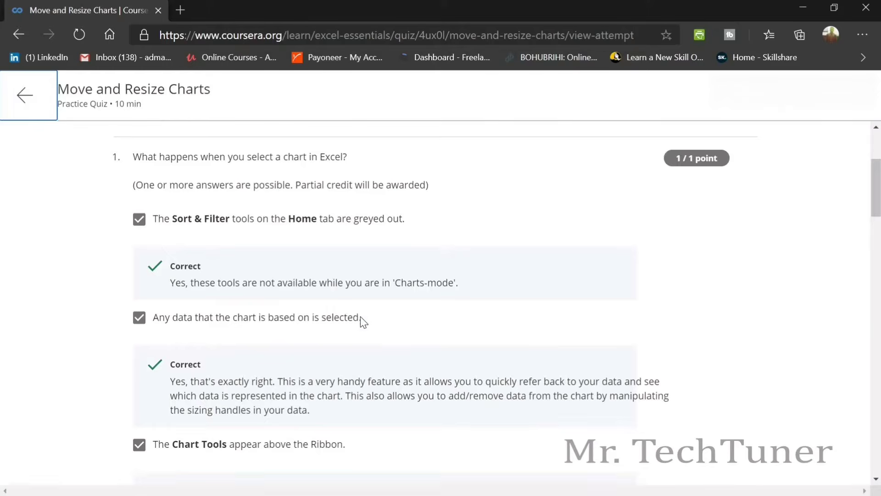
left_click(291, 392)
scroll(321, 378, "down", 3)
scroll(321, 379, "down", 3)
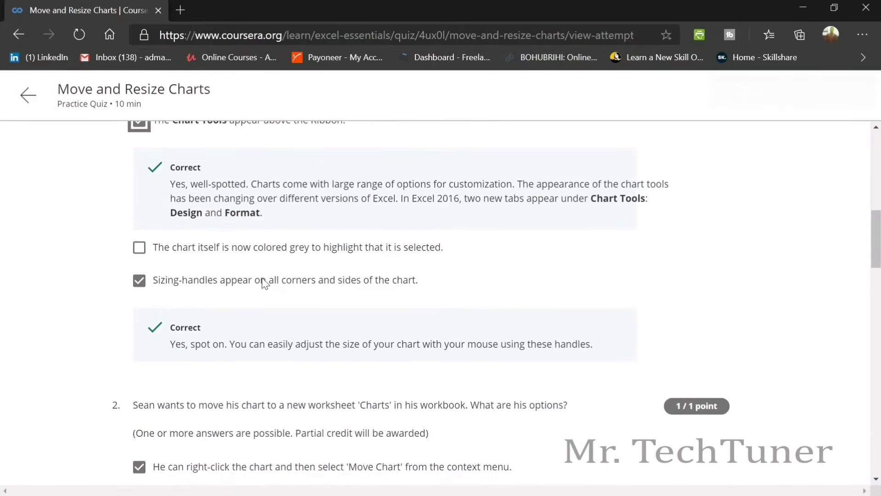
left_click(266, 282)
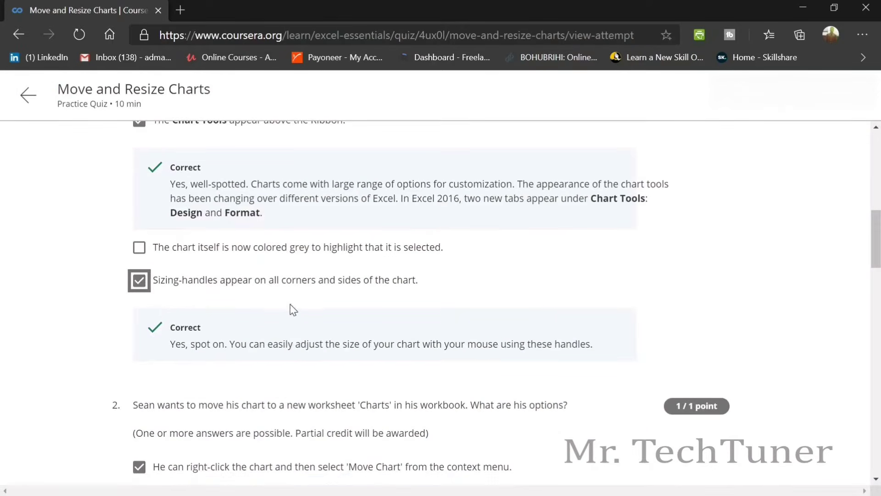
scroll(311, 282, "up", 8)
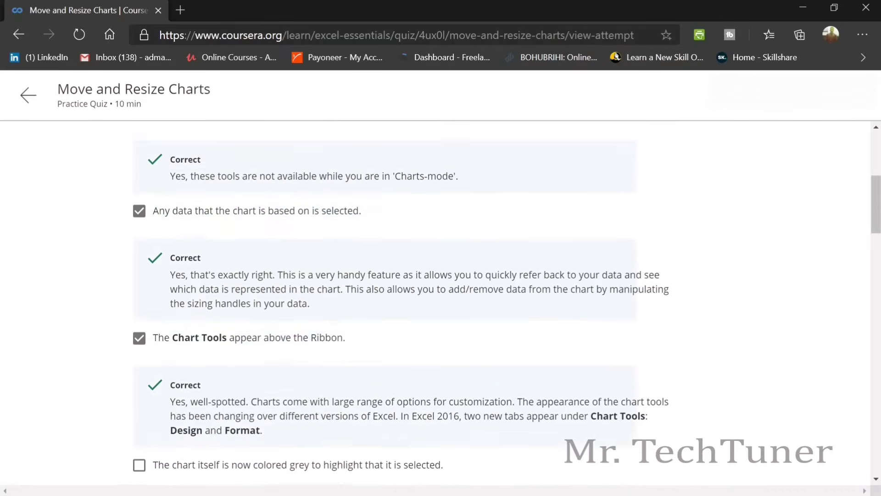
scroll(305, 265, "down", 3)
scroll(304, 265, "down", 5)
scroll(304, 266, "up", 10)
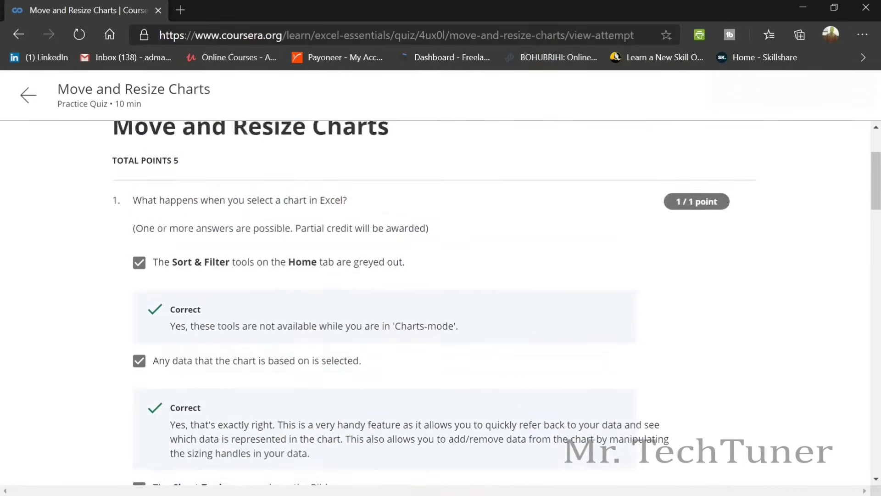
Review the answer options and feedback of question 2, on ways to move a chart to the new 'Charts' worksheet.
scroll(303, 265, "down", 11)
scroll(301, 261, "down", 3)
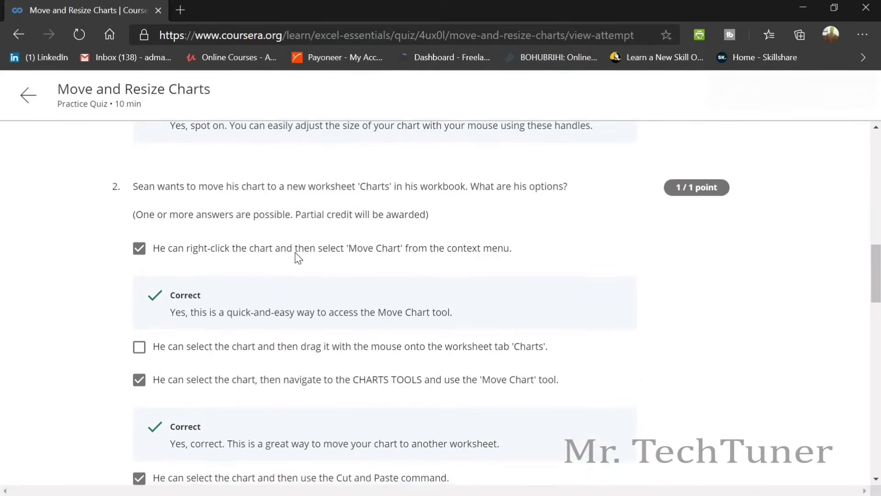
scroll(322, 225, "down", 1)
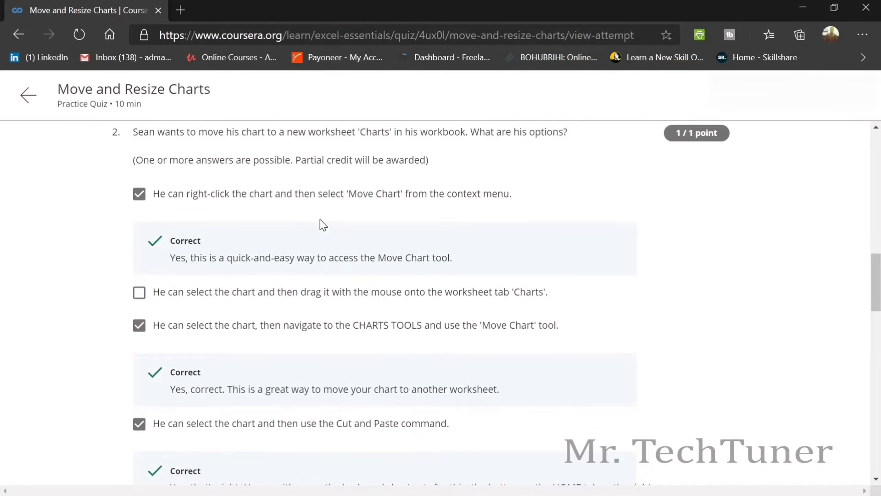
left_click(292, 200)
scroll(295, 206, "down", 1)
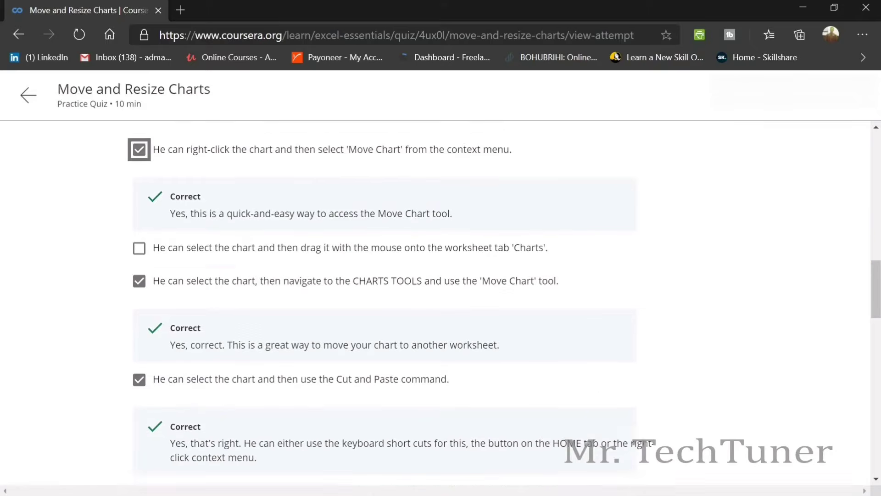
left_click(228, 271)
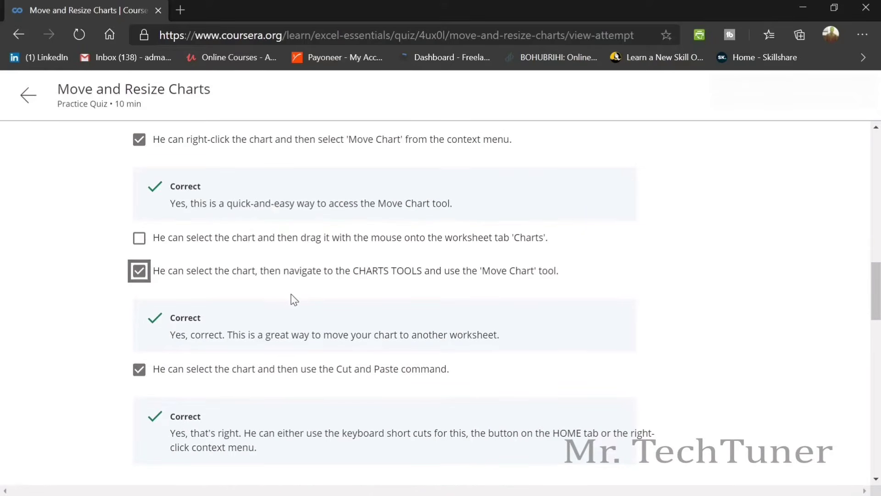
scroll(293, 300, "down", 1)
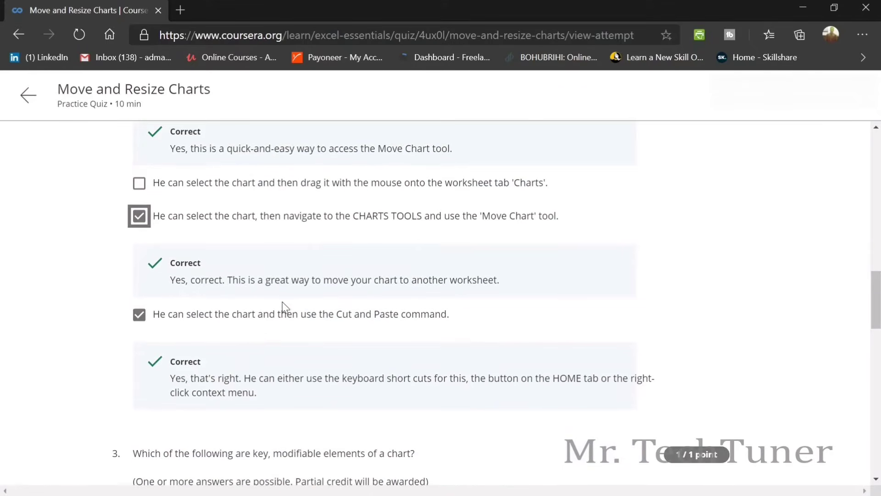
left_click(266, 326)
Go through the answer options and feedback of question 3, on the key modifiable elements of a chart.
scroll(265, 326, "down", 4)
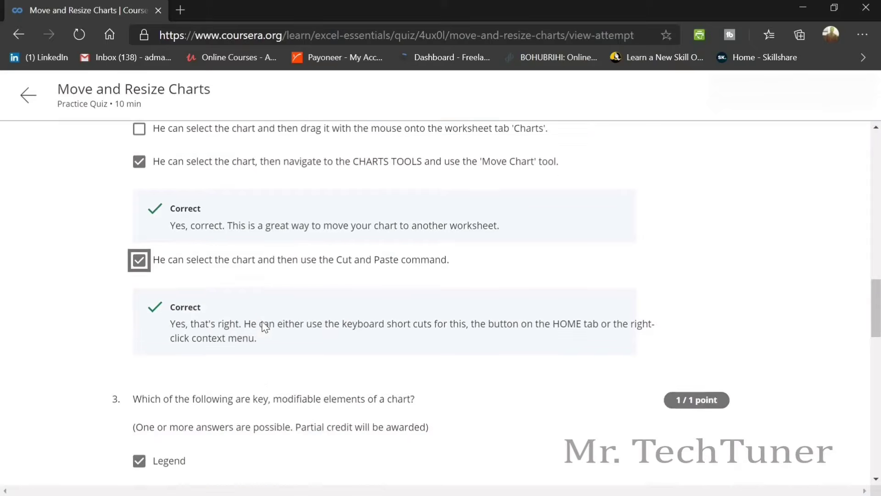
left_click(199, 306)
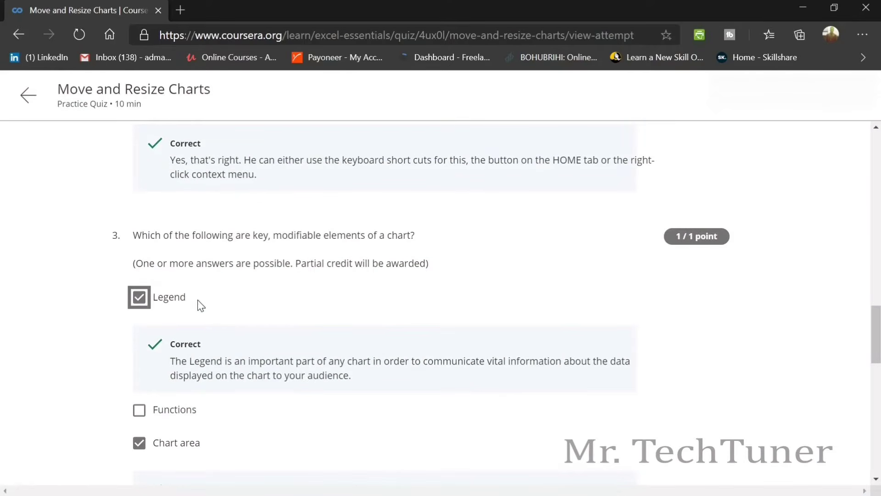
scroll(203, 305, "down", 2)
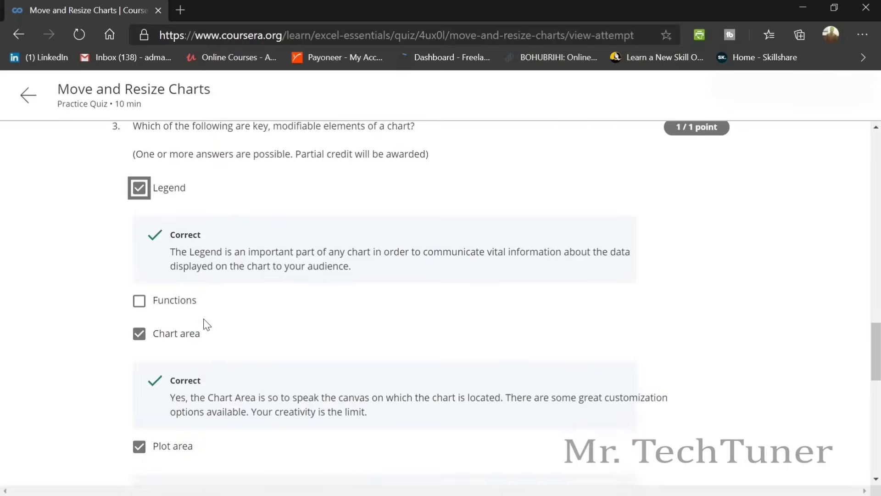
left_click(196, 342)
scroll(209, 301, "down", 3)
left_click(192, 297)
scroll(192, 293, "down", 2)
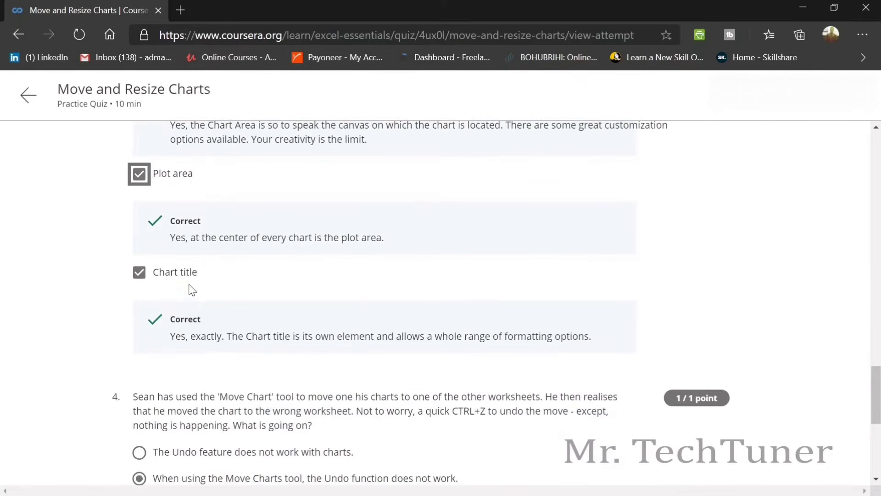
left_click(192, 290)
Read questions 4 and 5, on undoing a Move Chart action and creating a chart sheet, with their chosen answers and feedback.
scroll(198, 293, "down", 3)
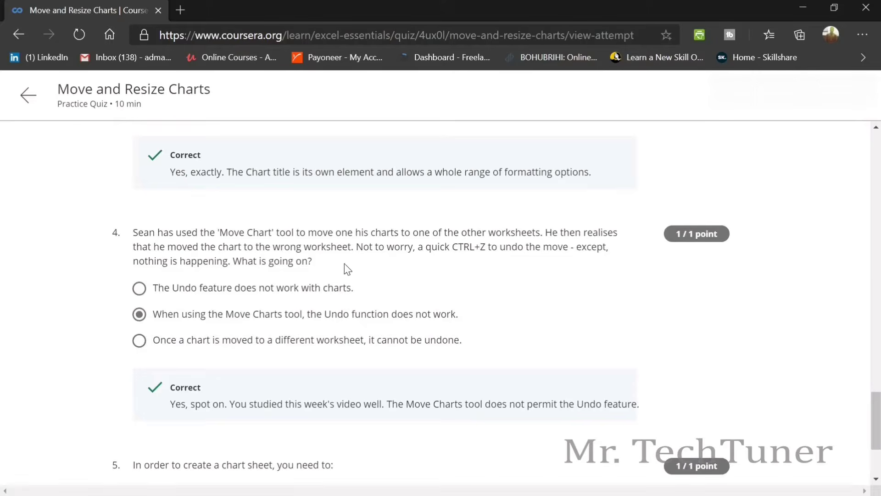
scroll(347, 269, "down", 1)
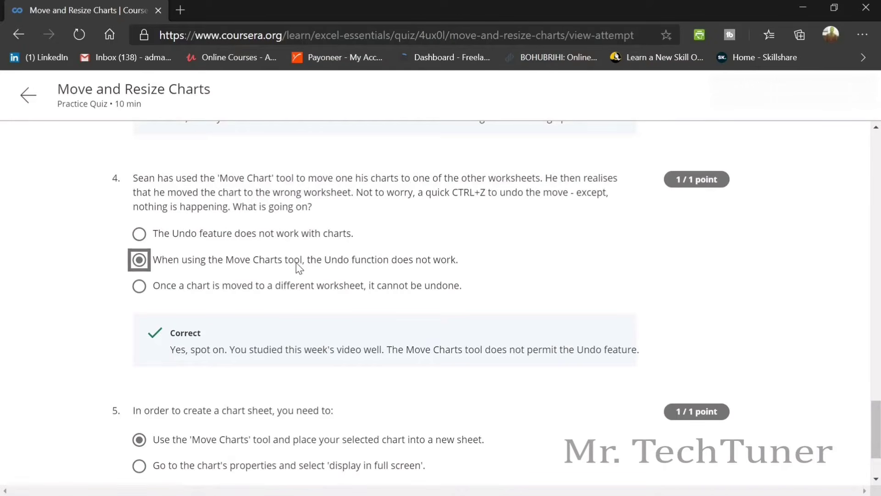
scroll(298, 268, "down", 2)
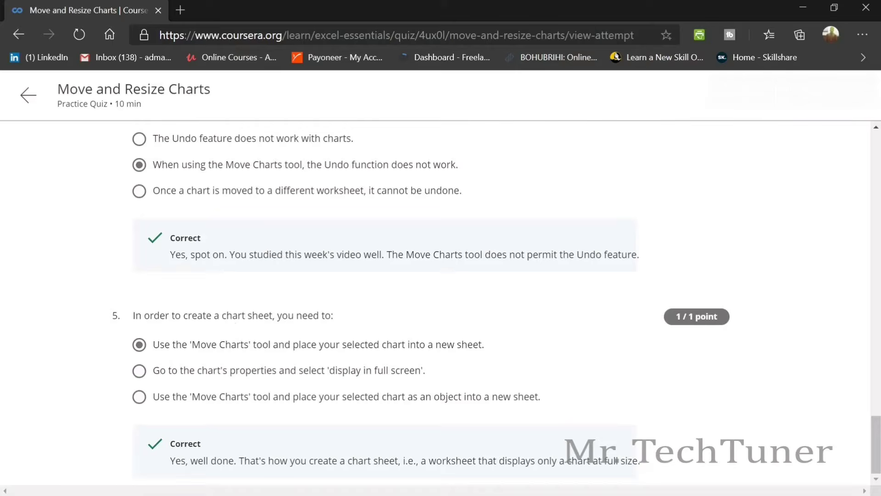
left_click_drag(325, 316, 117, 304)
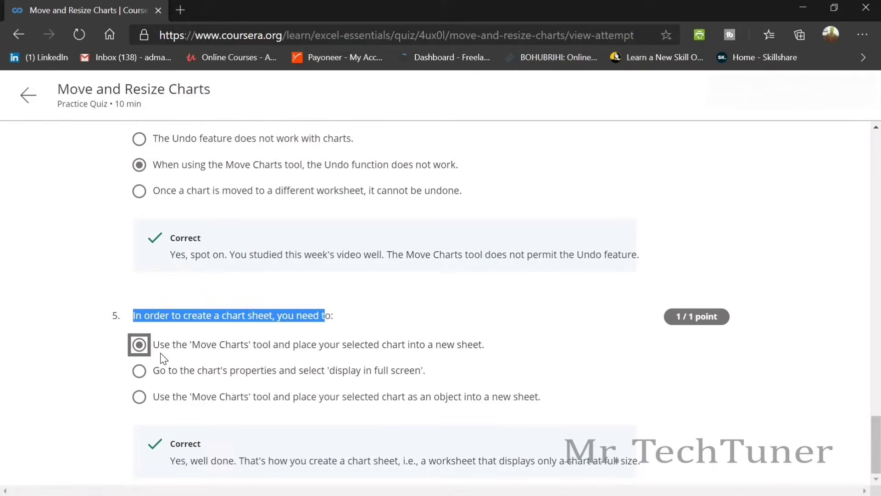
Return to the Week 6 overview and open the feedback of the Change Chart Style & Type practice quiz.
left_click(28, 95)
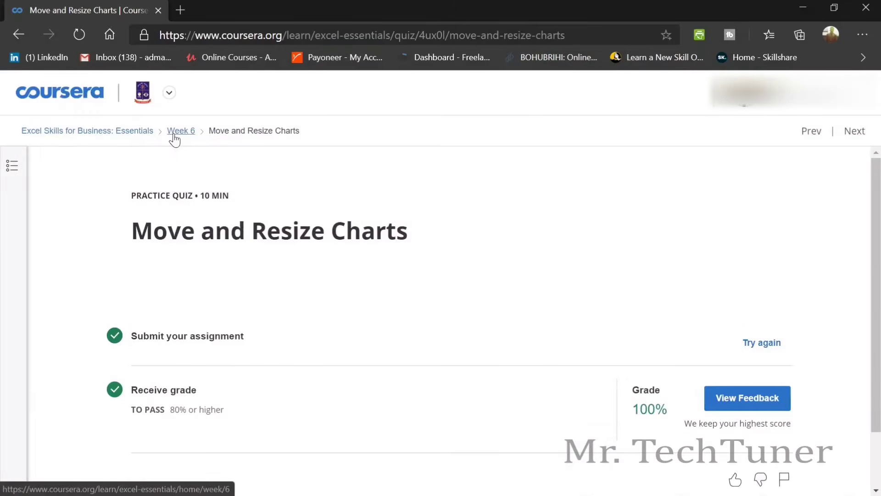
left_click(183, 132)
scroll(390, 258, "down", 15)
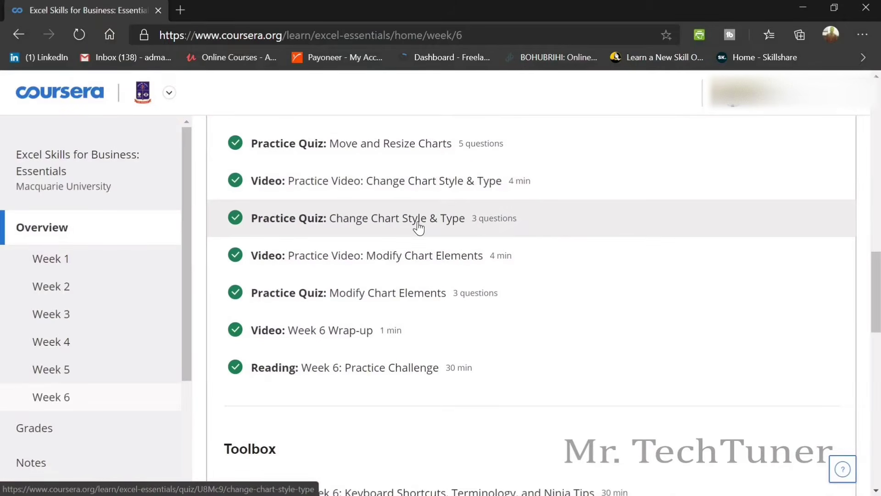
left_click(417, 223)
left_click(726, 398)
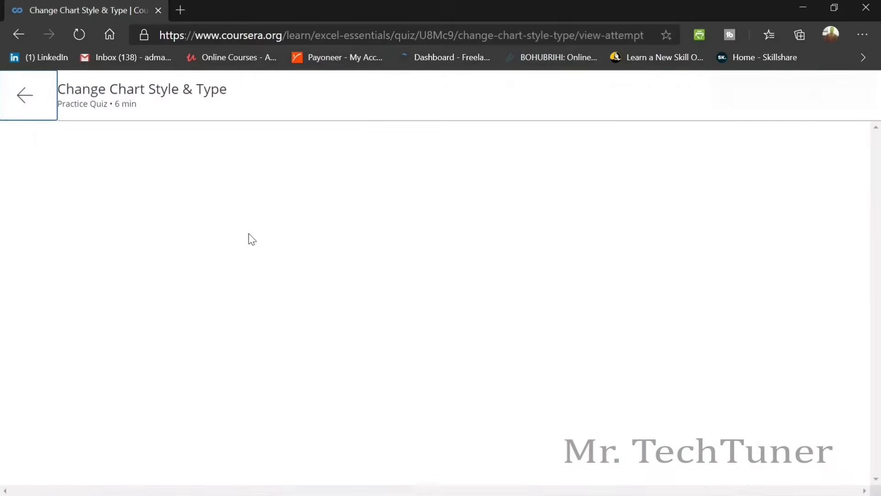
Review question 1, on changing an existing chart to a different chart type, with its answer options and feedback.
scroll(247, 237, "down", 2)
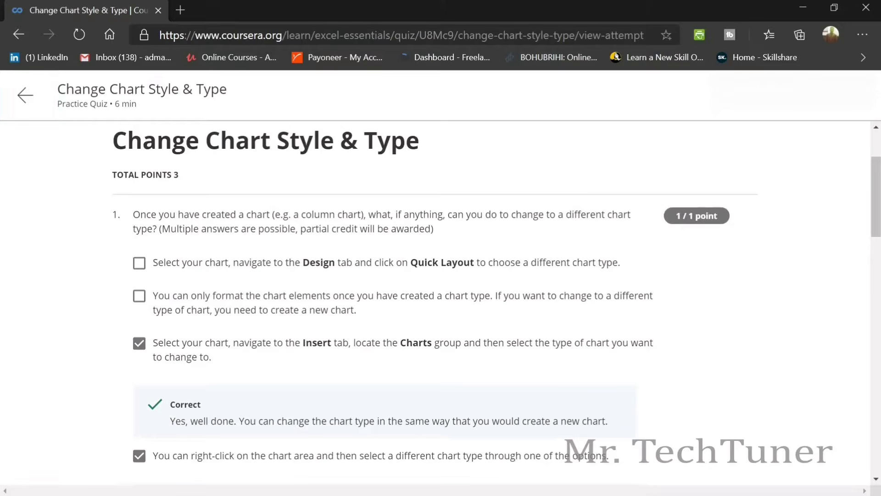
left_click_drag(432, 229, 115, 215)
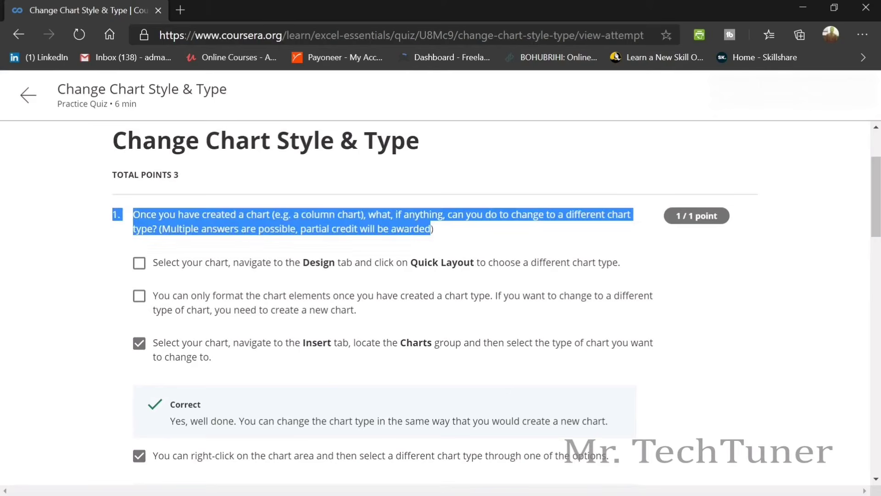
scroll(147, 249, "down", 2)
left_click(187, 236)
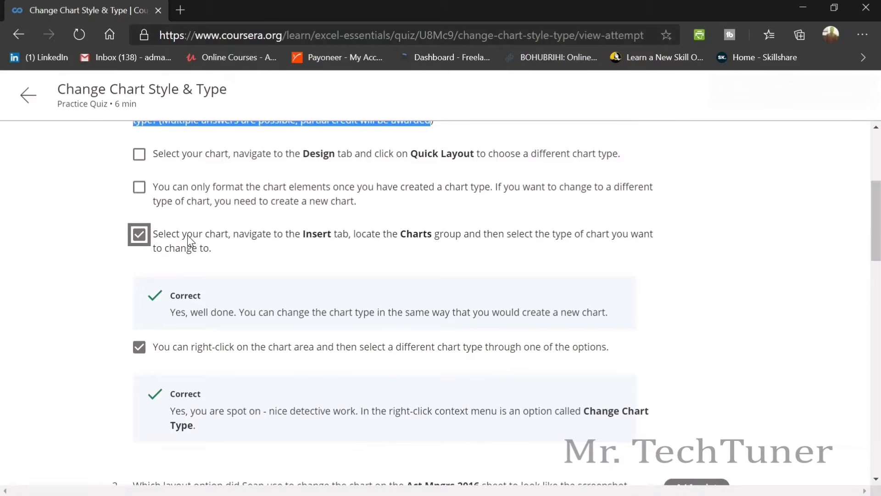
scroll(189, 257, "down", 1)
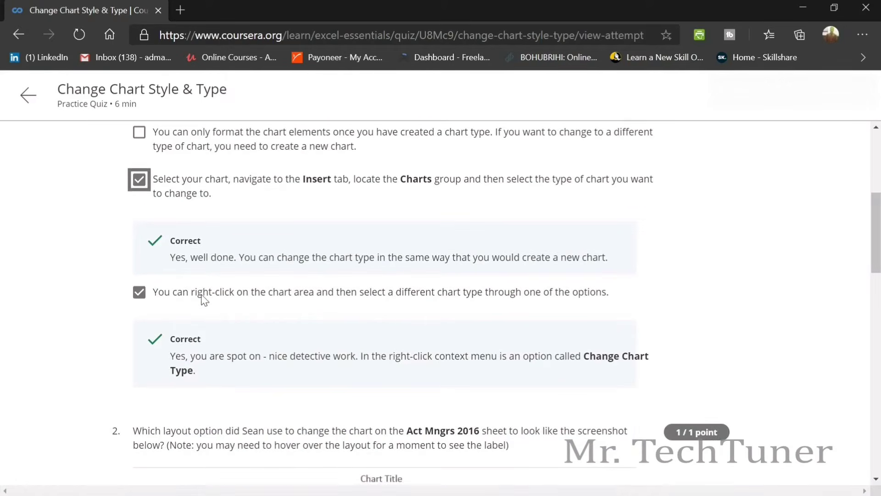
left_click(202, 296)
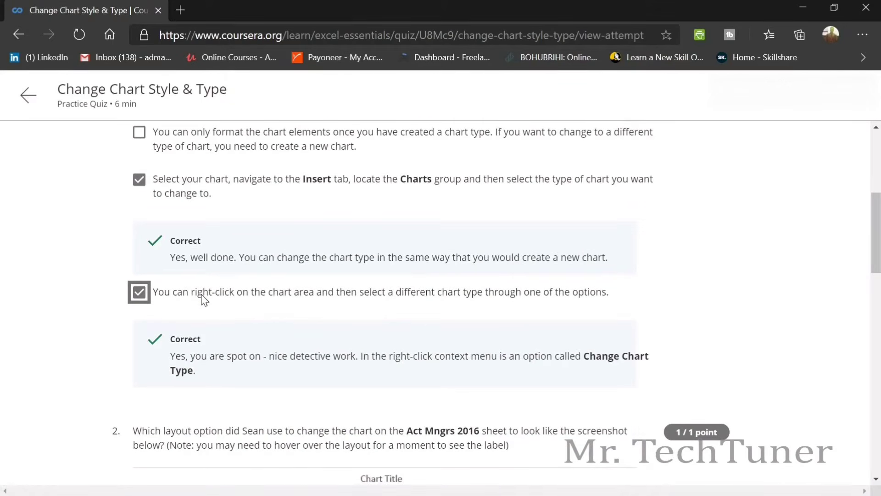
Compare question 2's Act Mngrs 2016 chart with the Quick Layout options, and read question 3 on Quick Layout versus Chart Styles.
scroll(204, 301, "down", 3)
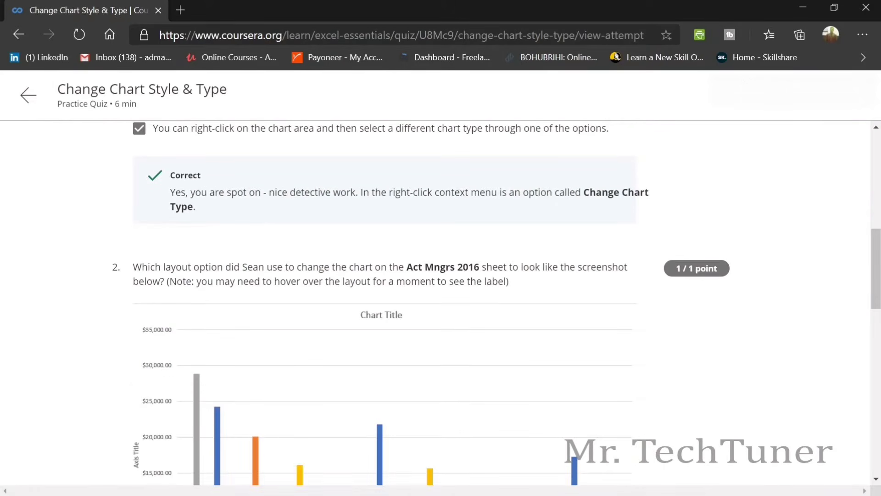
scroll(172, 268, "down", 2)
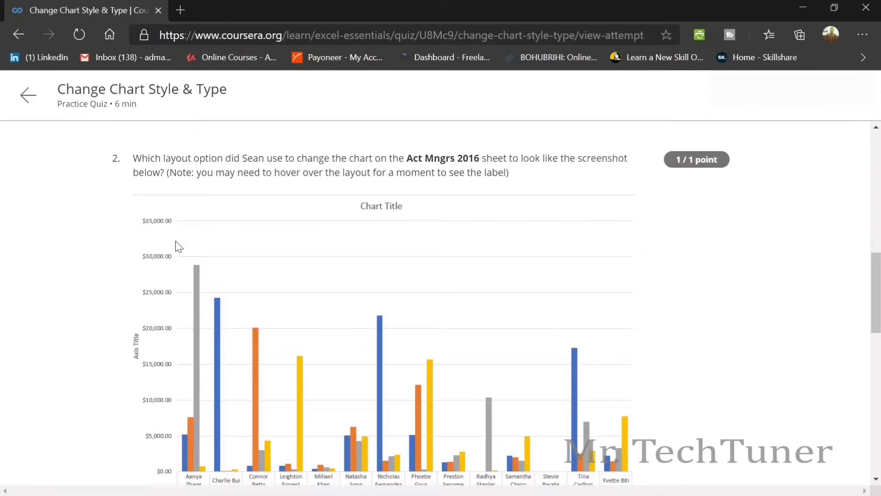
scroll(178, 245, "down", 5)
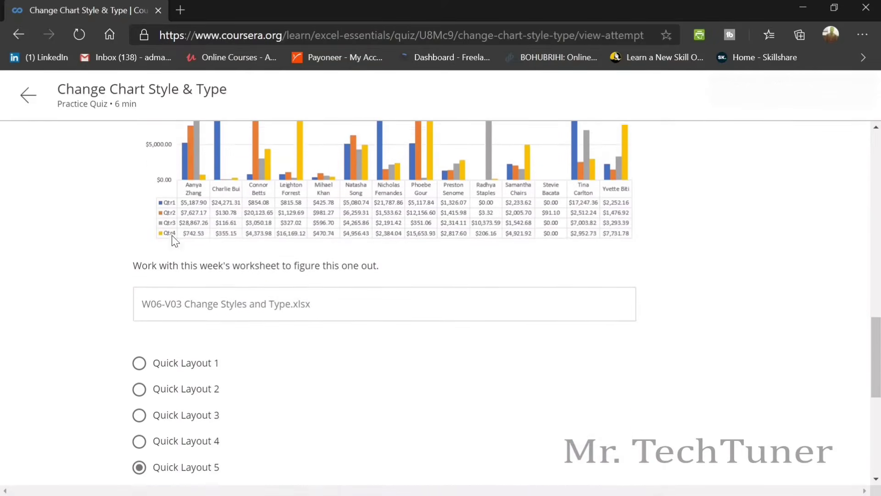
scroll(172, 236, "up", 1)
scroll(172, 235, "down", 1)
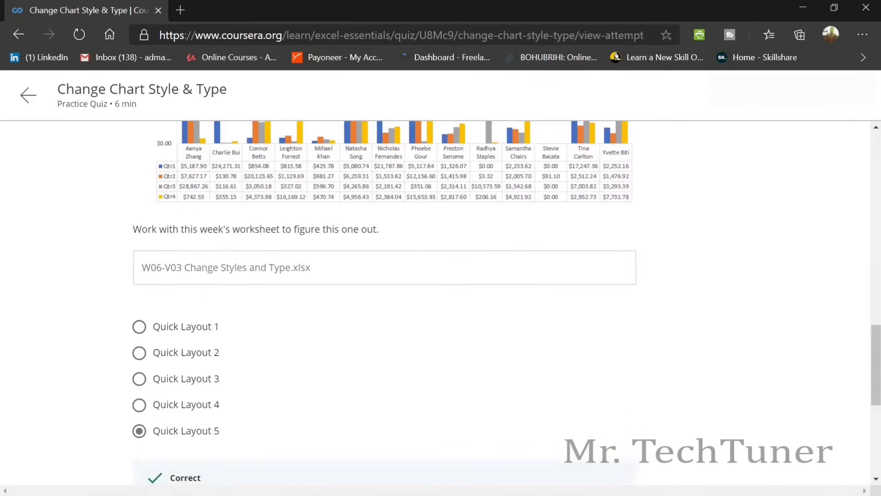
scroll(172, 238, "up", 6)
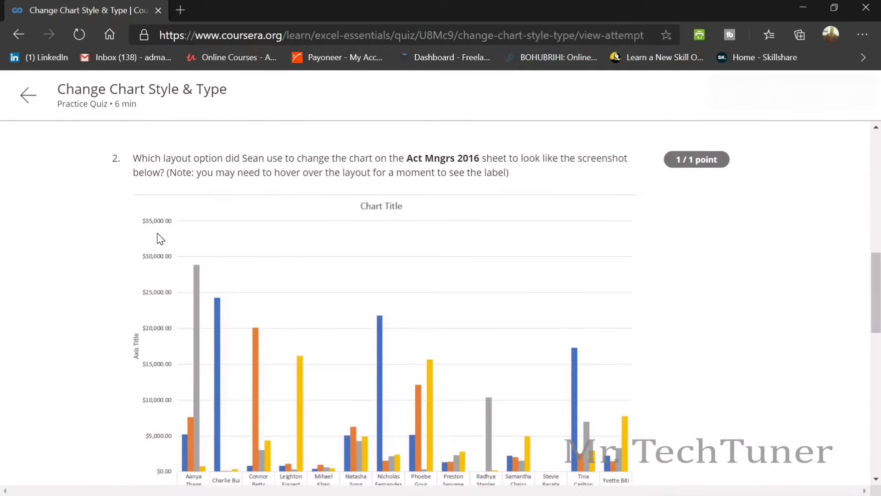
scroll(160, 238, "down", 7)
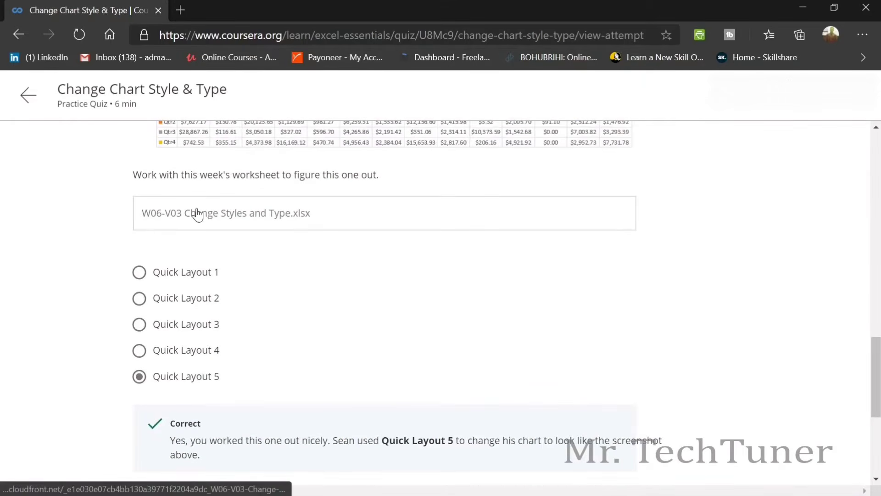
scroll(197, 216, "down", 5)
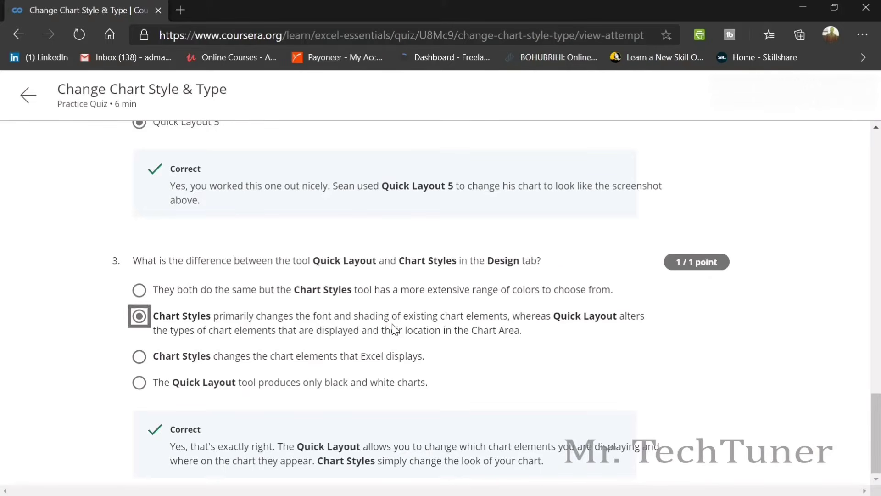
Return to the Week 6 overview and open the feedback of the Modify Chart Elements practice quiz.
left_click(28, 95)
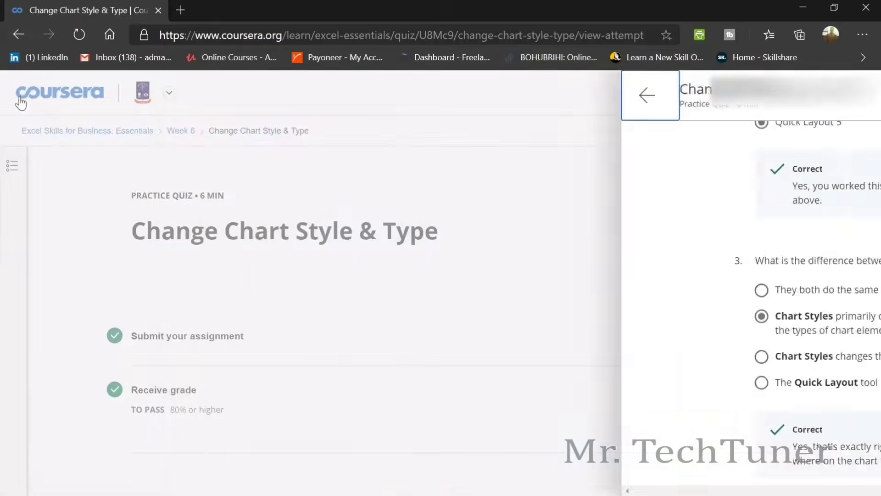
left_click(181, 132)
scroll(596, 290, "down", 10)
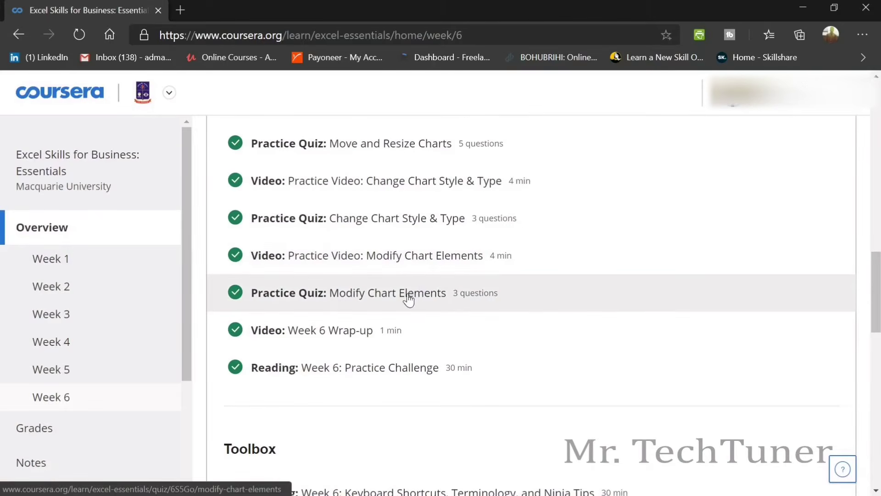
left_click(407, 296)
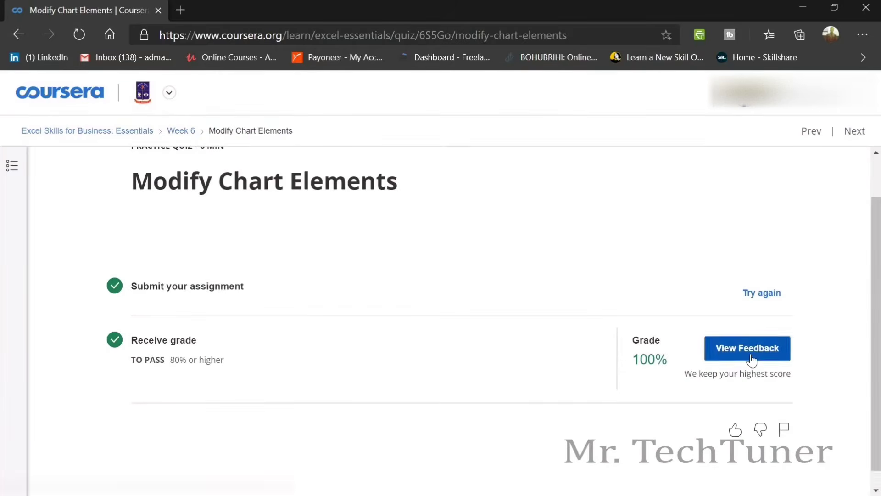
left_click(748, 355)
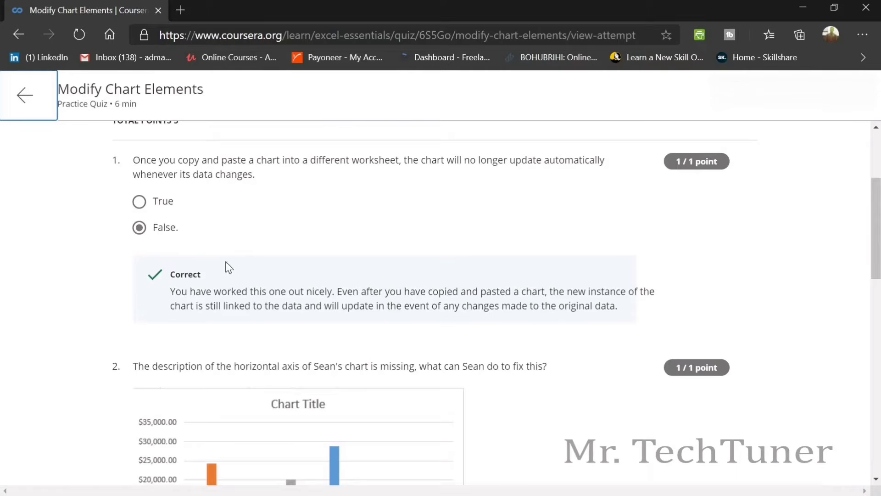
Review question 1 on whether pasted charts keep updating and question 2 on the missing horizontal axis description, with their answers and feedback.
left_click(172, 231)
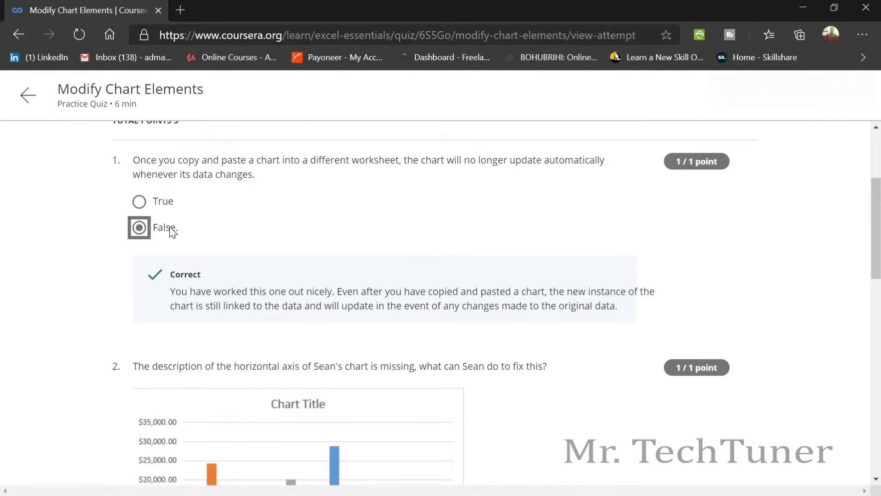
scroll(172, 231, "down", 5)
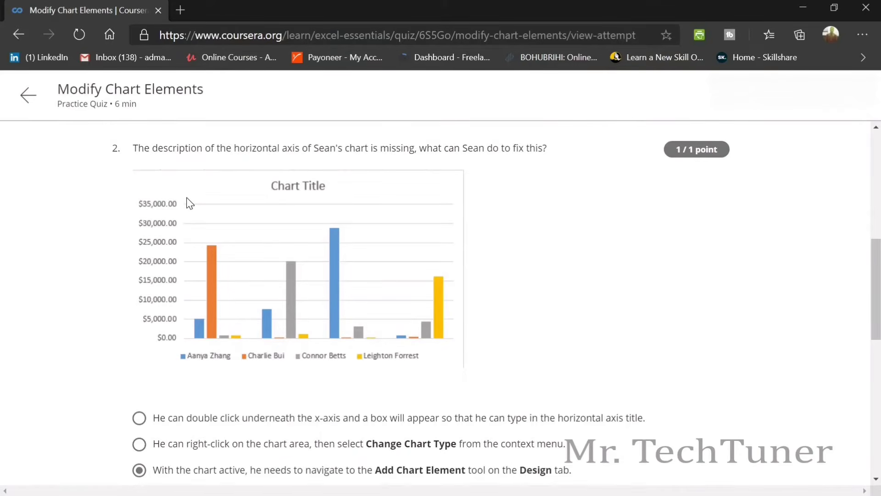
scroll(189, 202, "down", 2)
left_click(182, 368)
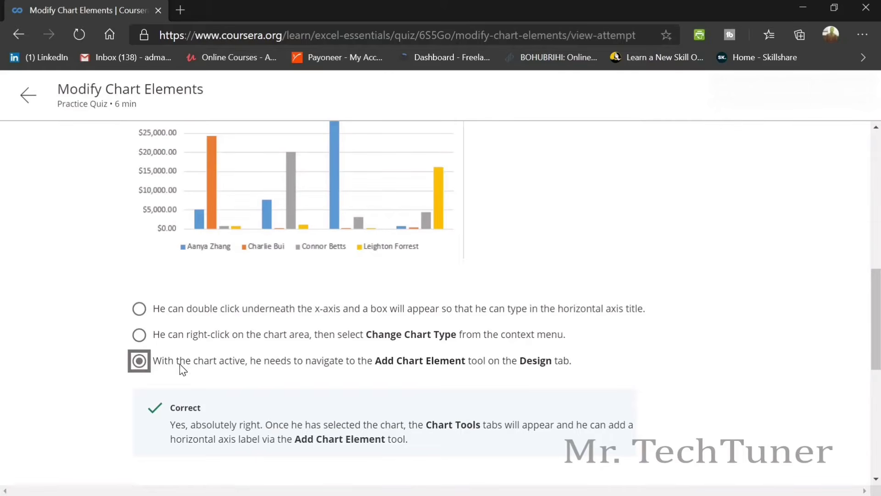
Review question 3 on extending the data range of Sean's finished chart, with its answer options and feedback.
scroll(189, 367, "down", 5)
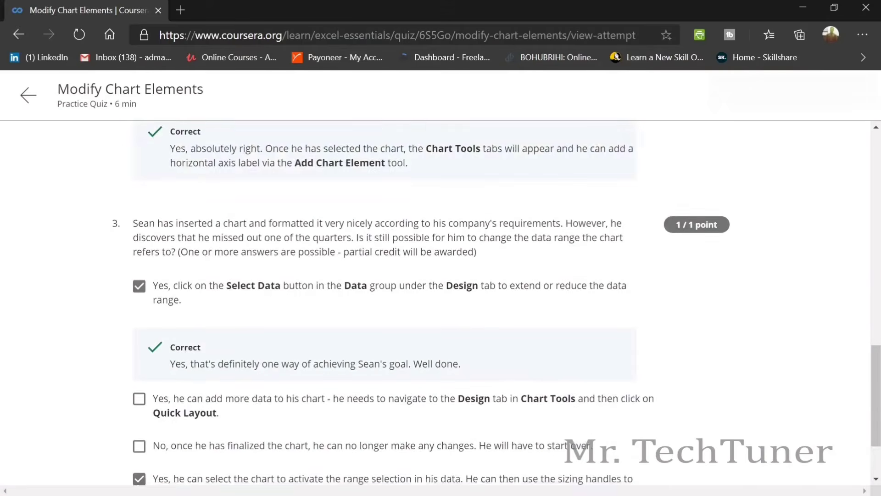
scroll(214, 358, "down", 1)
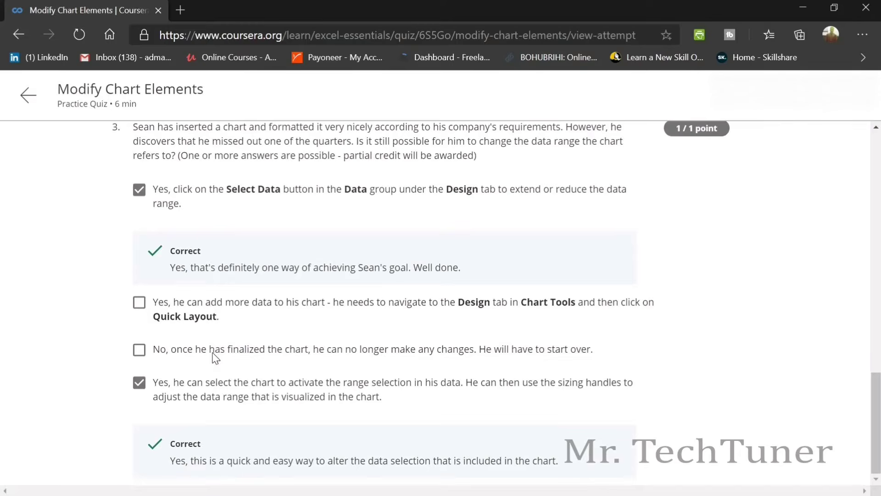
left_click_drag(468, 156, 106, 319)
scroll(111, 313, "down", 4)
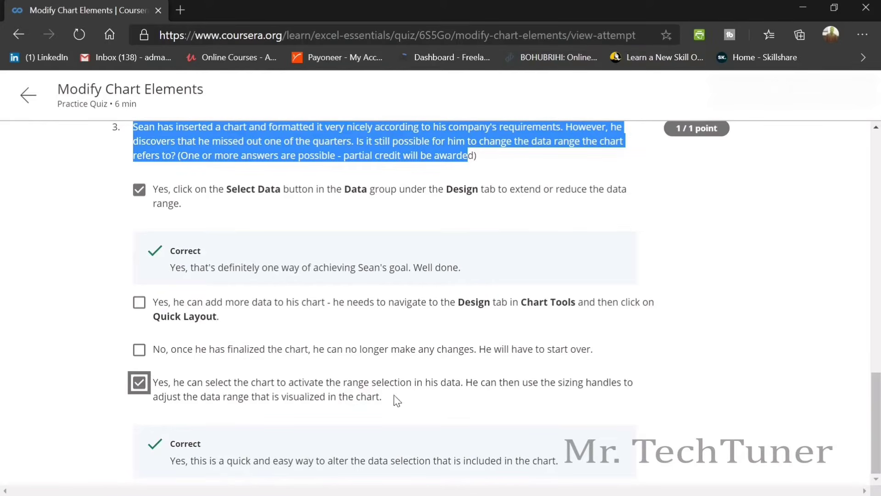
Return to the Week 6 overview and open the feedback of the graded quiz Charts: Test your skills.
left_click(28, 95)
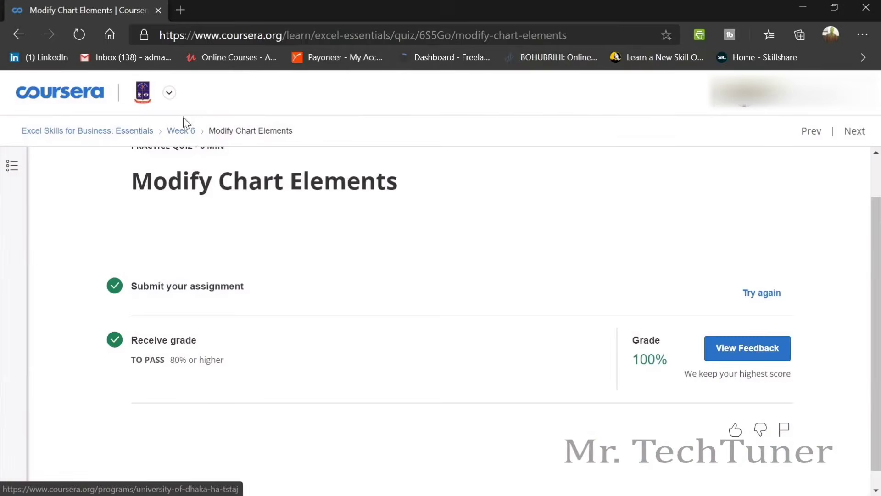
left_click(184, 126)
scroll(354, 156, "down", 10)
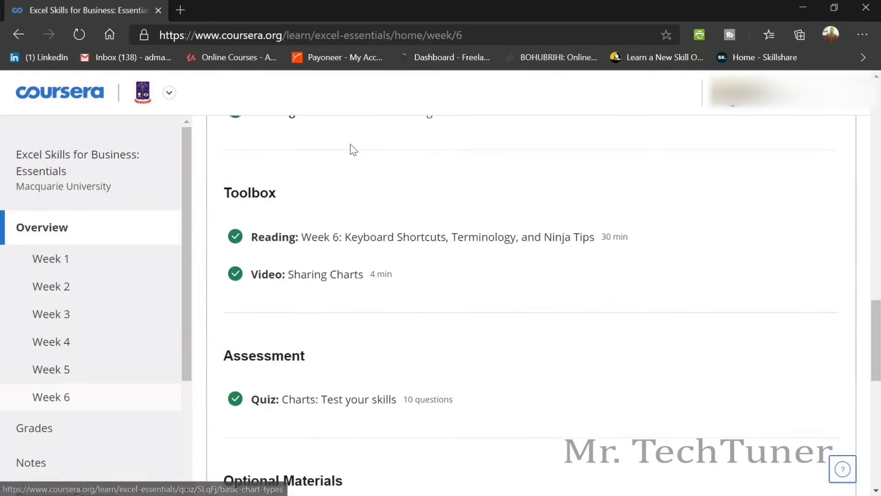
scroll(354, 149, "up", 1)
scroll(372, 181, "down", 4)
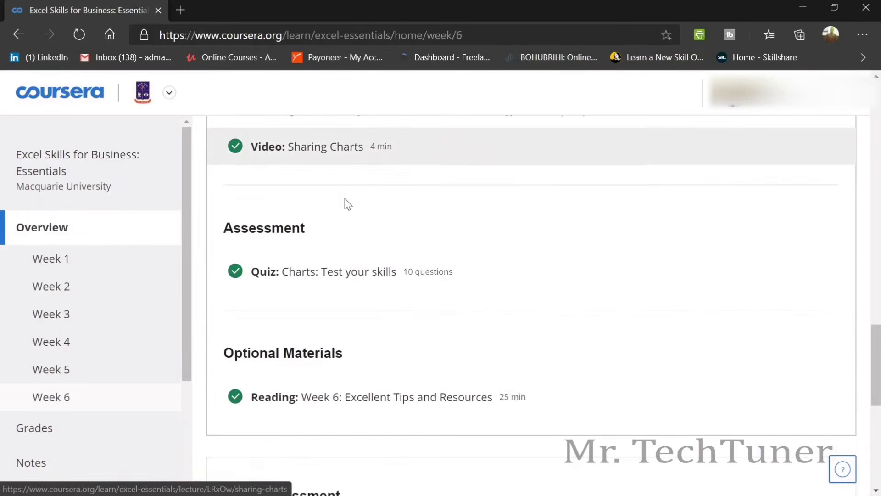
scroll(348, 207, "down", 2)
left_click(346, 221)
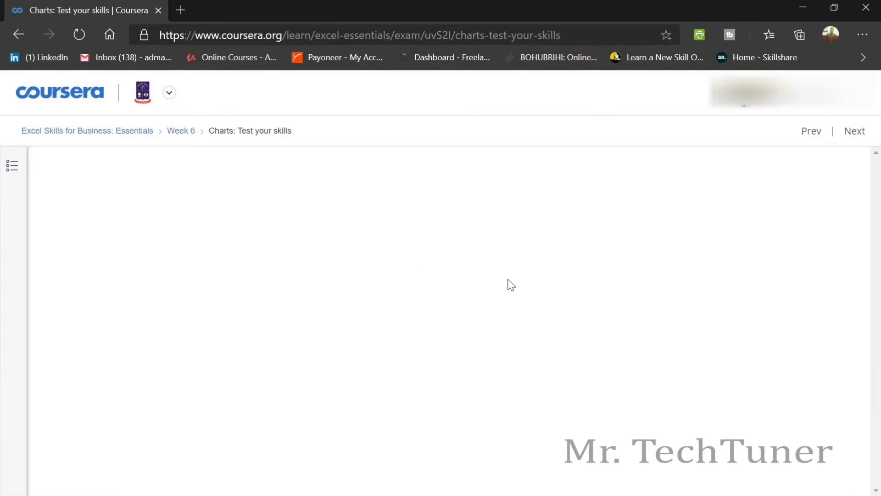
scroll(543, 210, "down", 2)
left_click(753, 350)
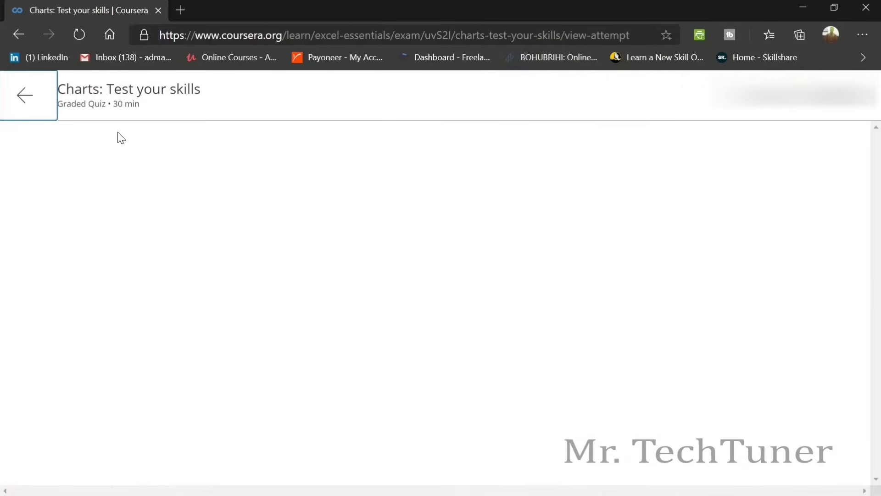
Review question 1 on the Chart Area and question 2 on the Plot Area, with their answers and feedback.
scroll(160, 165, "down", 1)
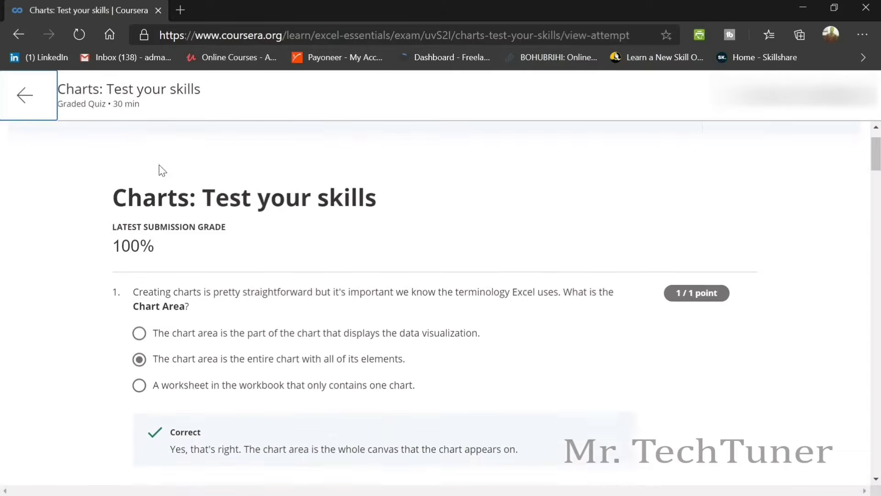
scroll(162, 170, "down", 2)
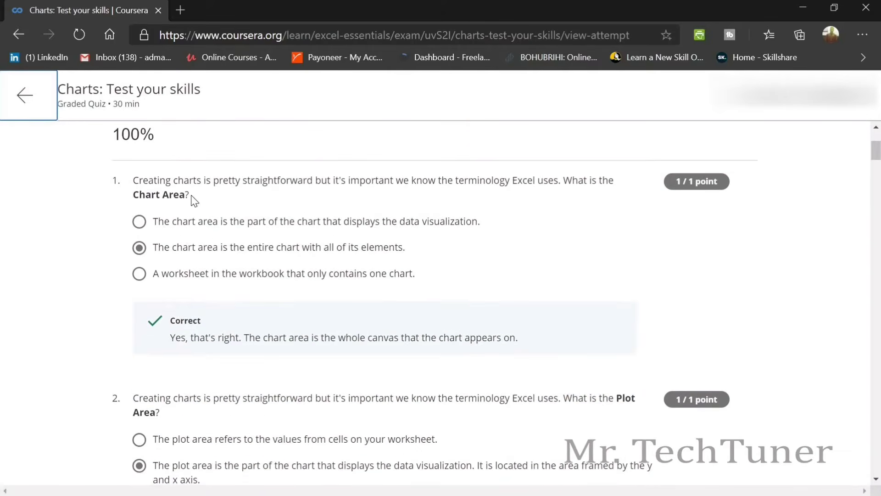
triple_click(136, 176)
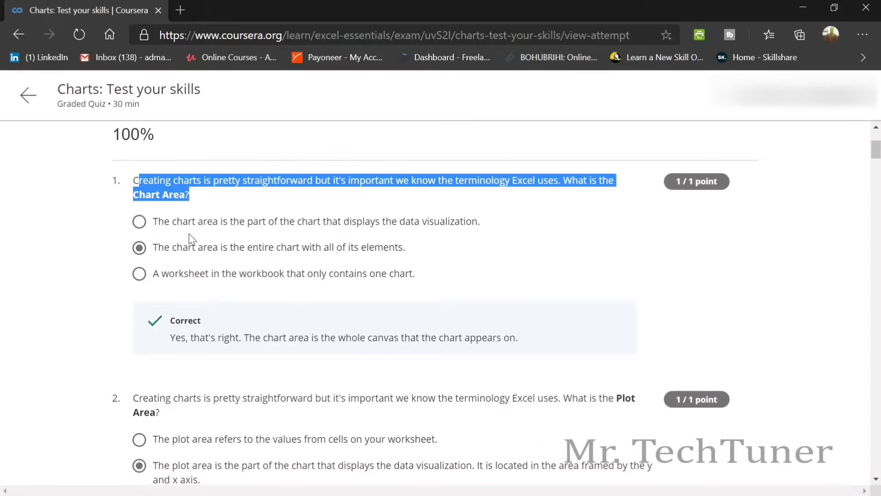
scroll(284, 222, "down", 3)
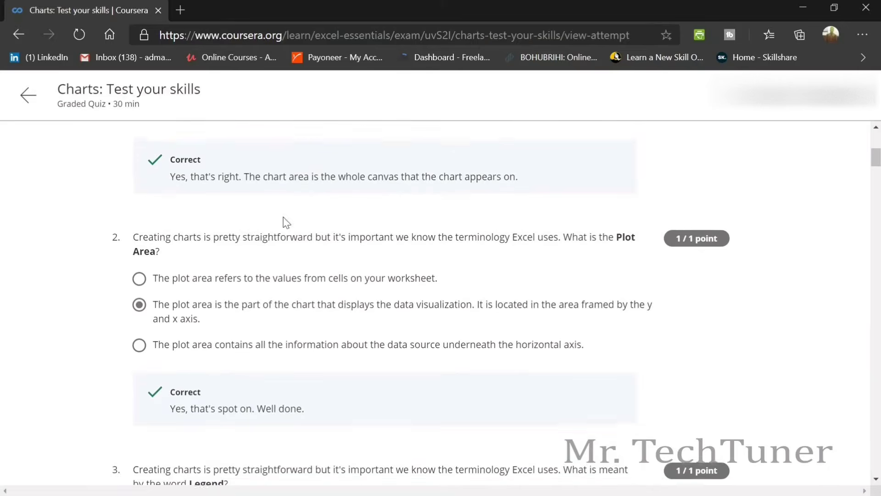
left_click_drag(176, 251, 102, 226)
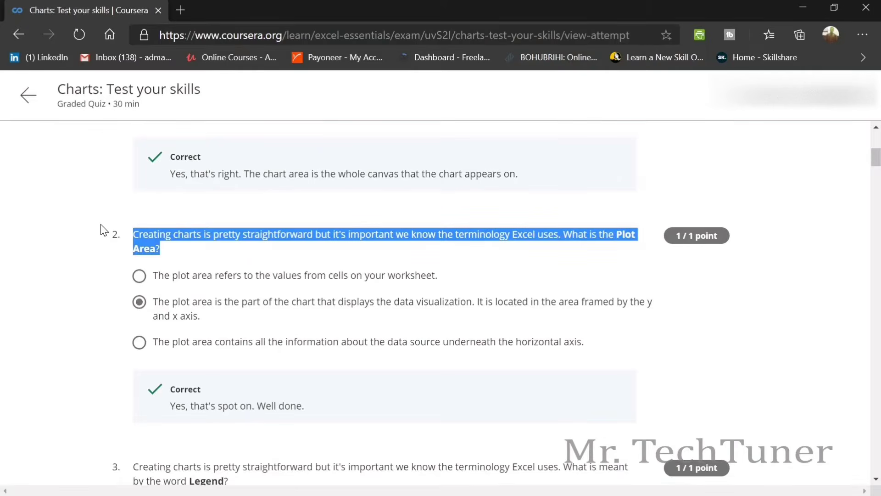
scroll(138, 255, "down", 1)
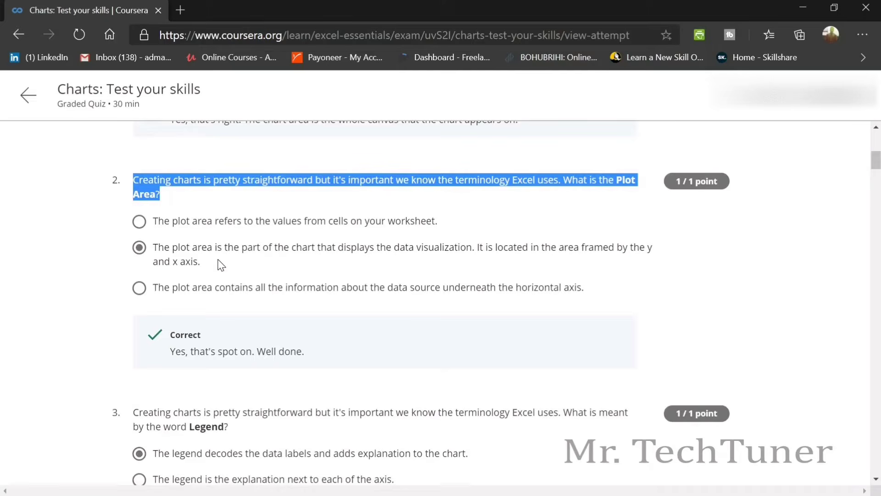
Review question 3 on the meaning of the word Legend, with its answer options and feedback.
scroll(218, 262, "down", 5)
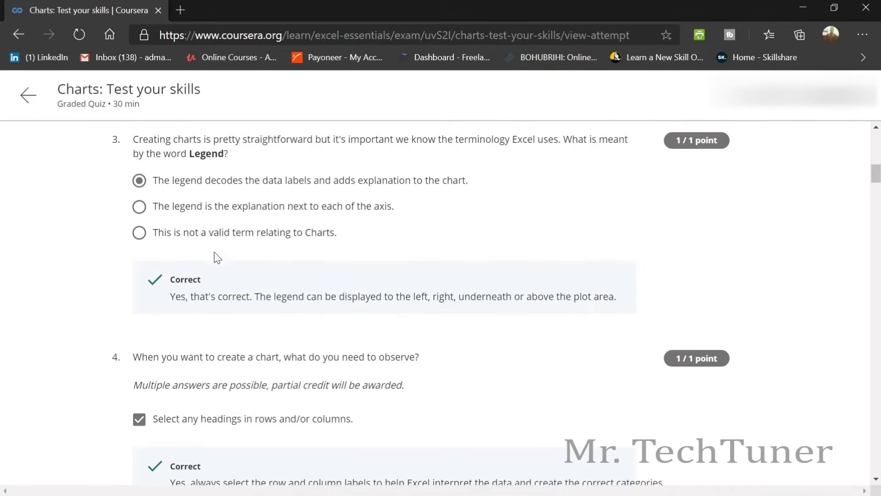
triple_click(103, 142)
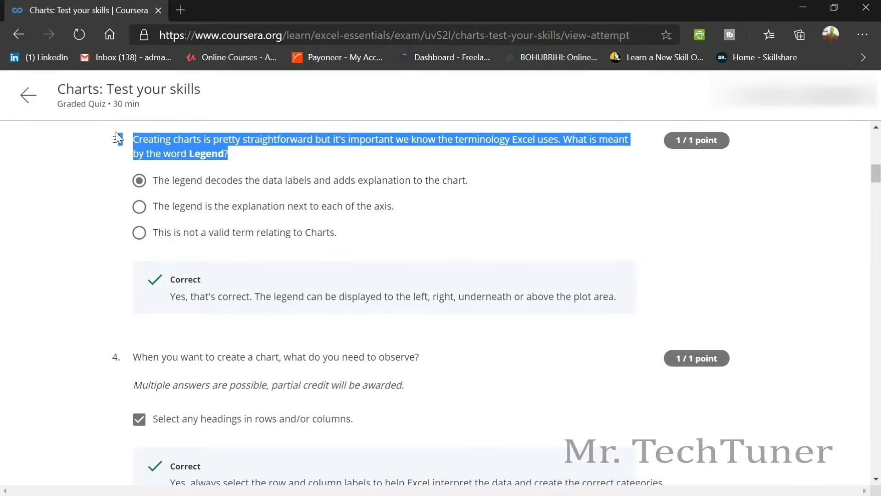
key("Tab")
Review question 4 on what to observe when creating a chart, including each checked answer and its feedback.
scroll(175, 189, "down", 3)
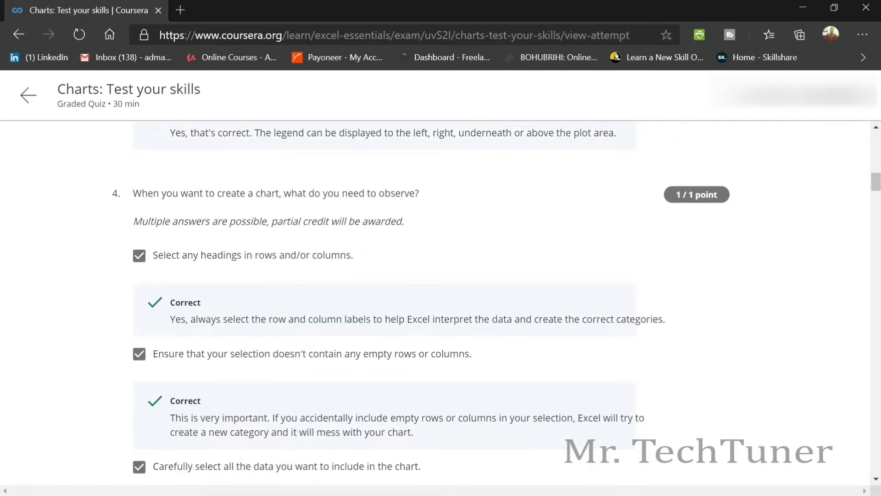
left_click_drag(133, 194, 423, 193)
scroll(274, 189, "down", 1)
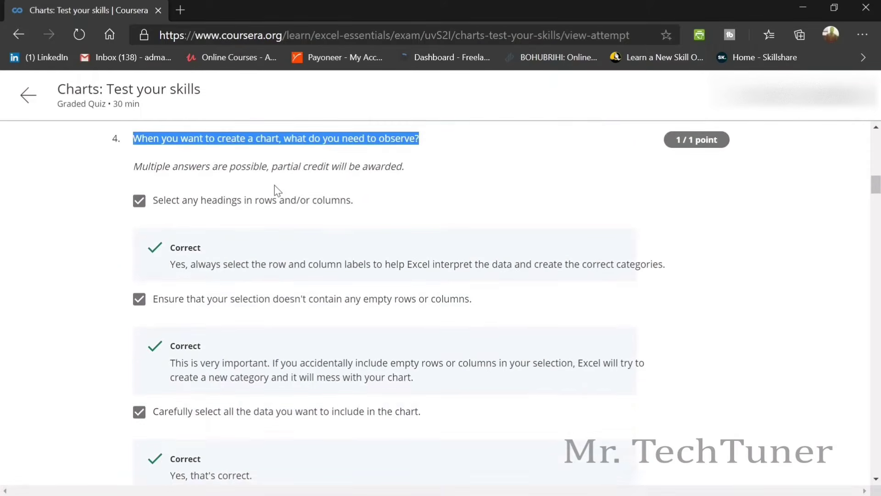
key("Tab")
scroll(267, 211, "down", 2)
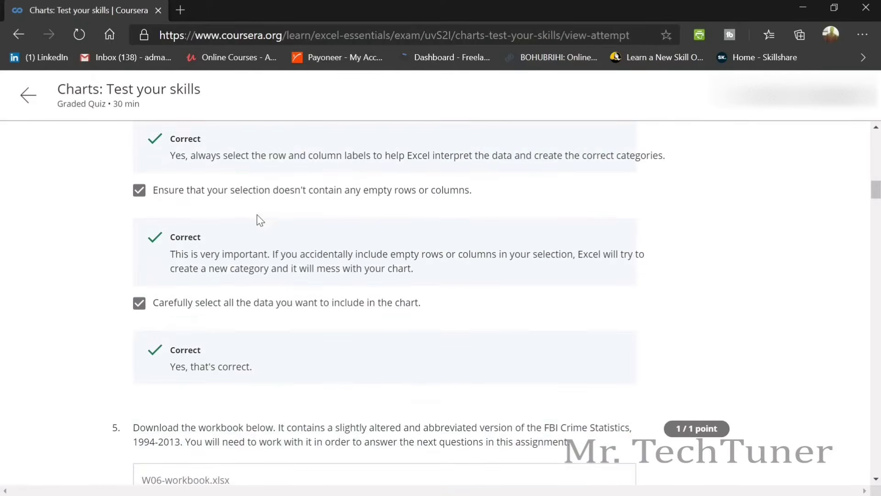
key("Tab")
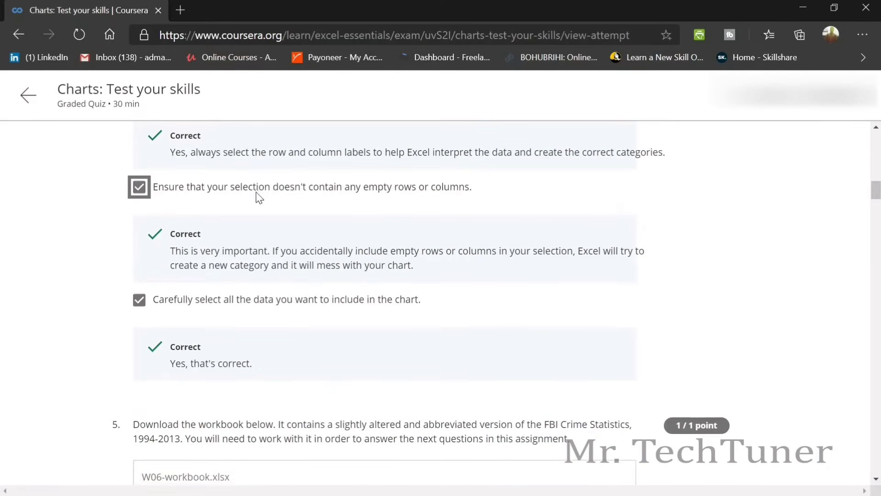
scroll(255, 196, "down", 3)
key("Tab")
scroll(236, 152, "up", 2)
scroll(241, 174, "up", 3)
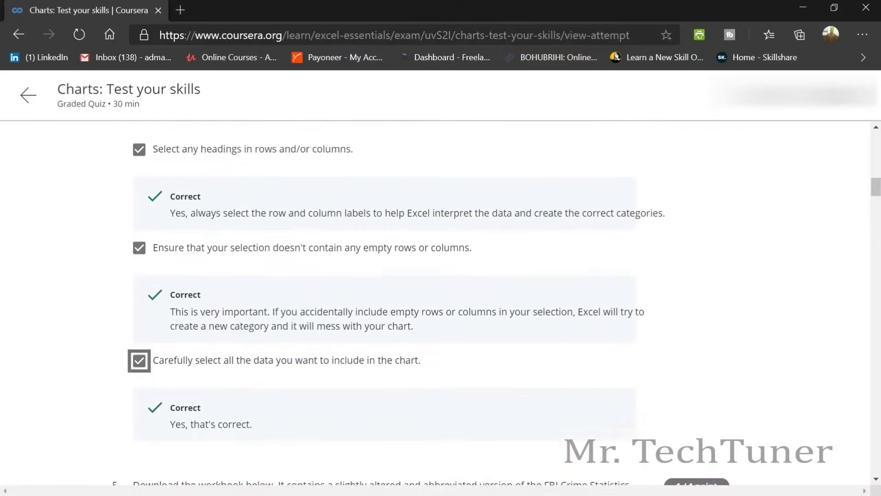
Read question 5, download its W06-workbook.xlsx file and return to the quiz page.
scroll(241, 173, "down", 7)
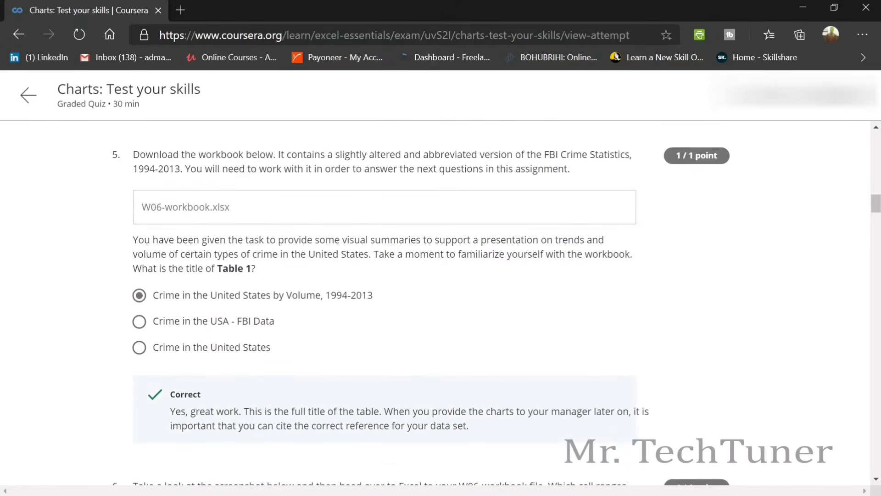
left_click_drag(568, 170, 172, 238)
left_click(202, 242)
left_click(69, 8)
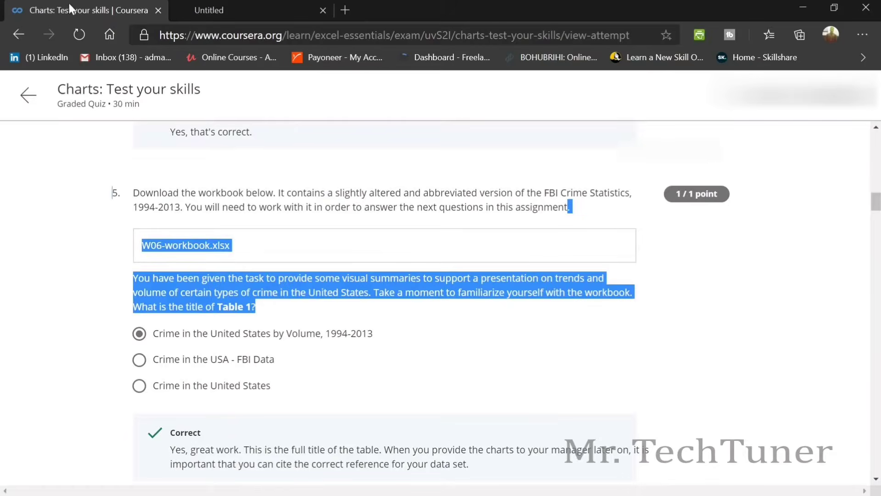
scroll(285, 206, "down", 2)
left_click(285, 209)
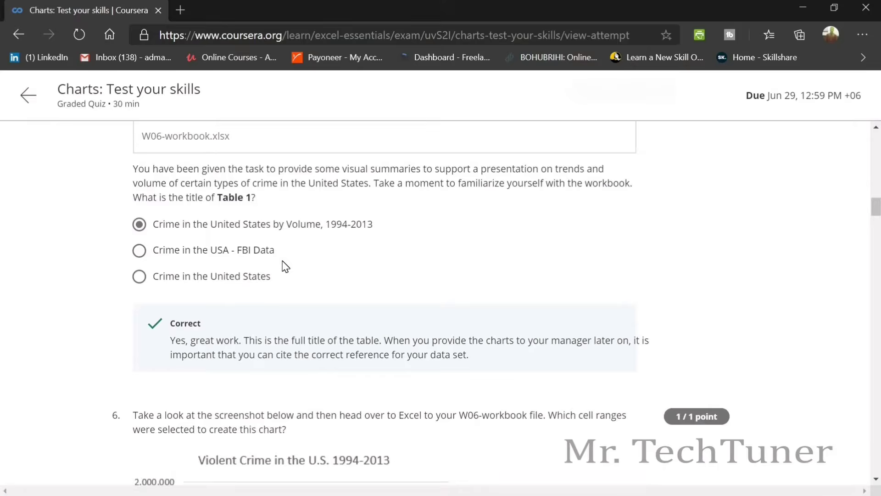
Compare question 5's answer with the title of Table 1 in the W06 workbook in Excel, then return to the quiz in Edge.
key("alt+Tab")
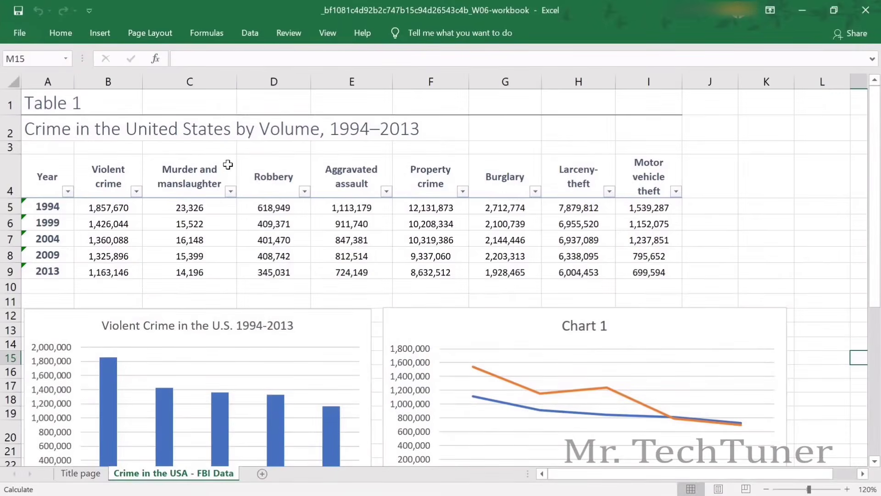
key("alt+Tab")
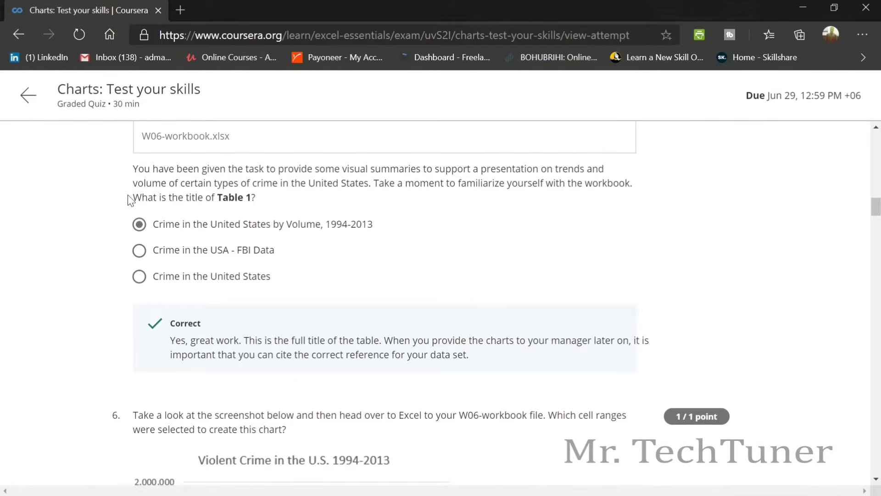
left_click_drag(133, 169, 258, 198)
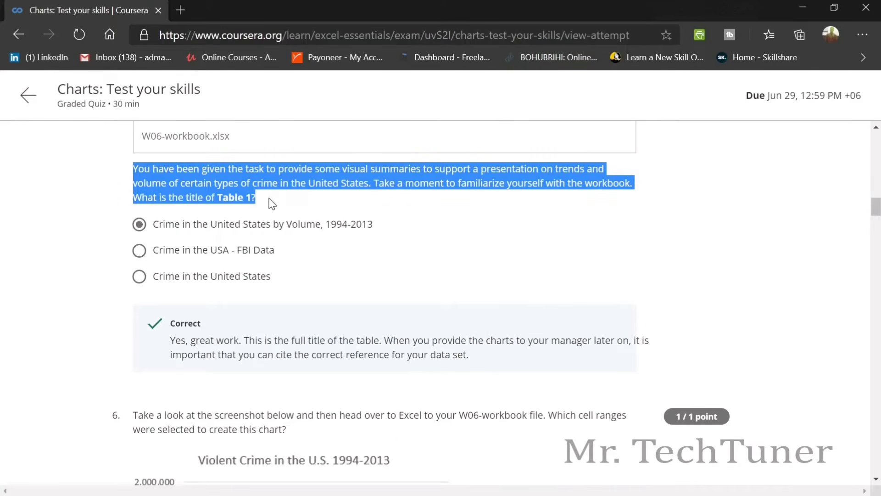
left_click(269, 199)
left_click_drag(270, 199, 217, 198)
key("alt+Tab")
left_click(107, 137)
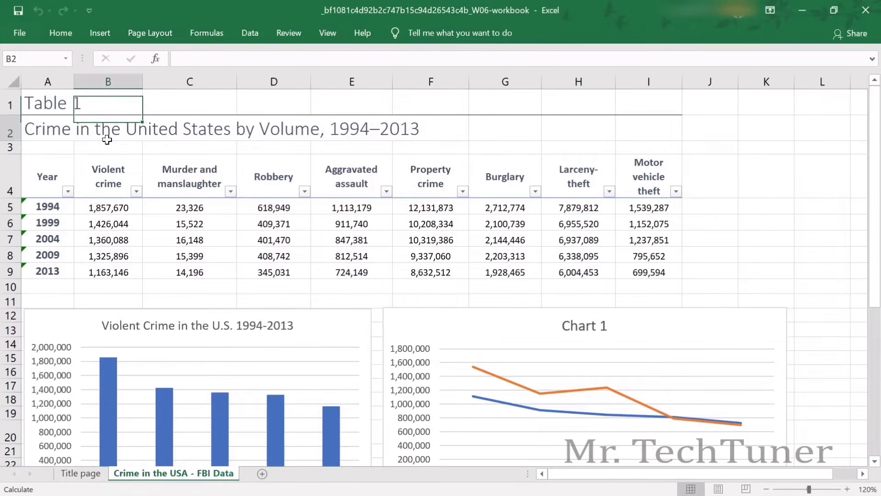
left_click_drag(57, 130, 419, 134)
key("alt+Tab")
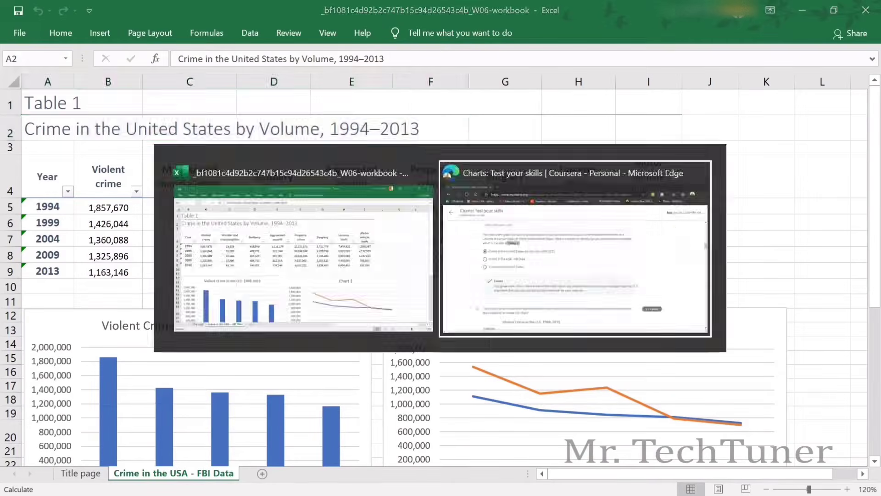
left_click(221, 230)
Read question 6 on the cell ranges behind the Violent Crime in the U.S. 1994-2013 chart, with its answer options and feedback.
scroll(297, 220, "down", 5)
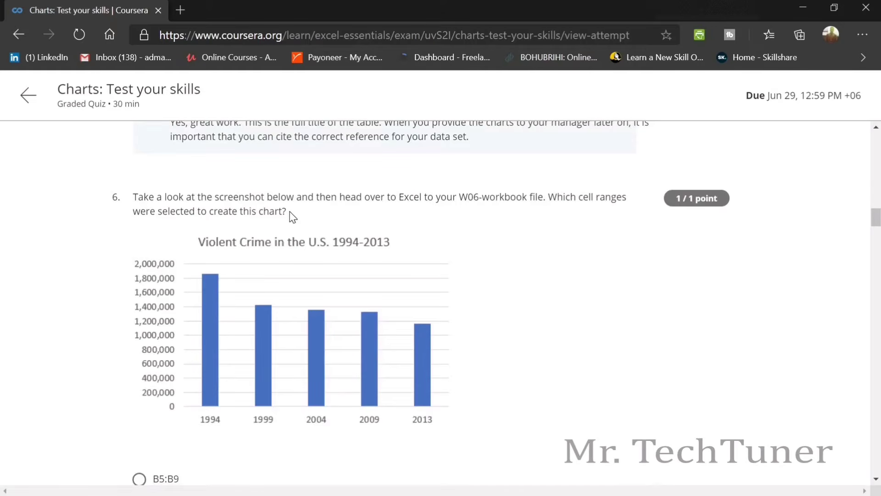
scroll(330, 219, "down", 1)
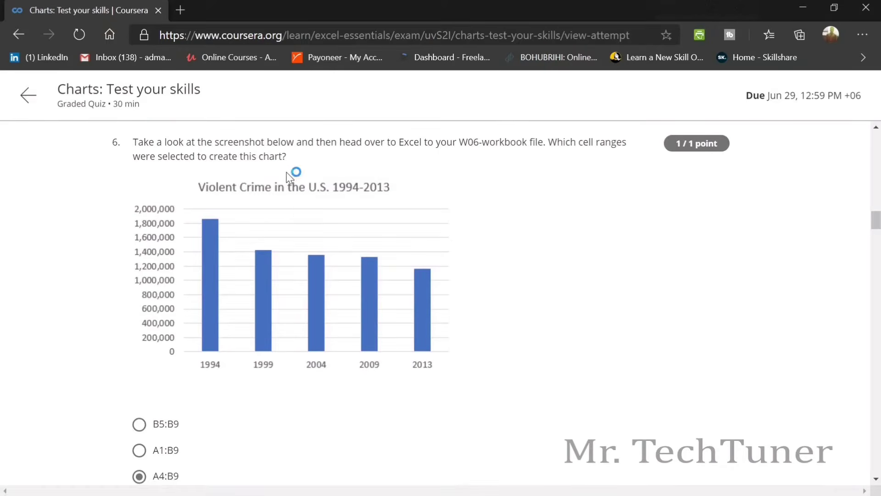
scroll(266, 229, "down", 1)
scroll(276, 316, "down", 1)
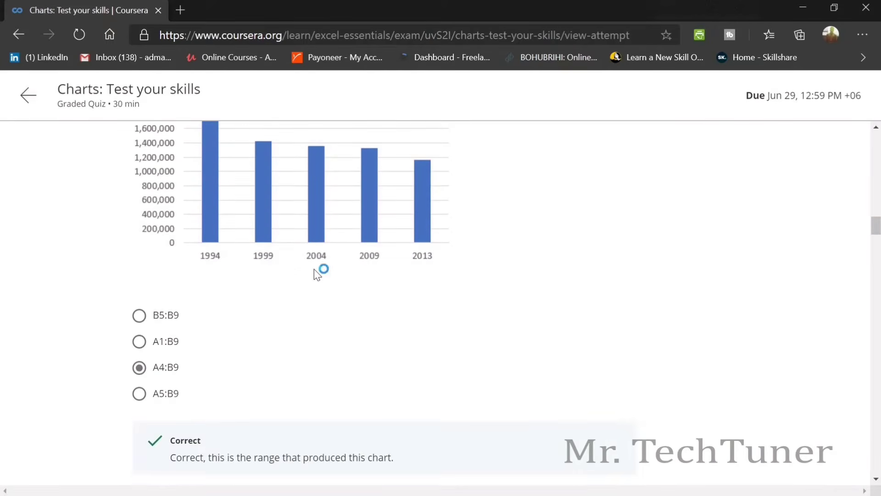
scroll(430, 254, "up", 1)
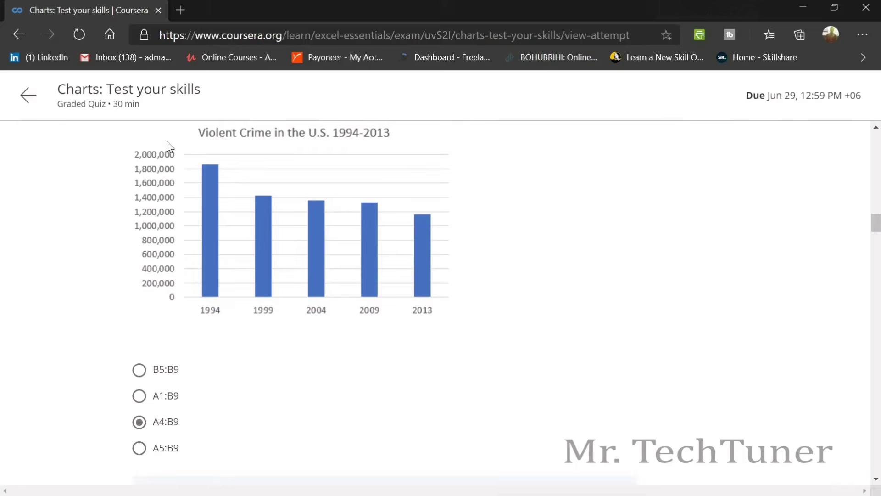
scroll(173, 232, "up", 1)
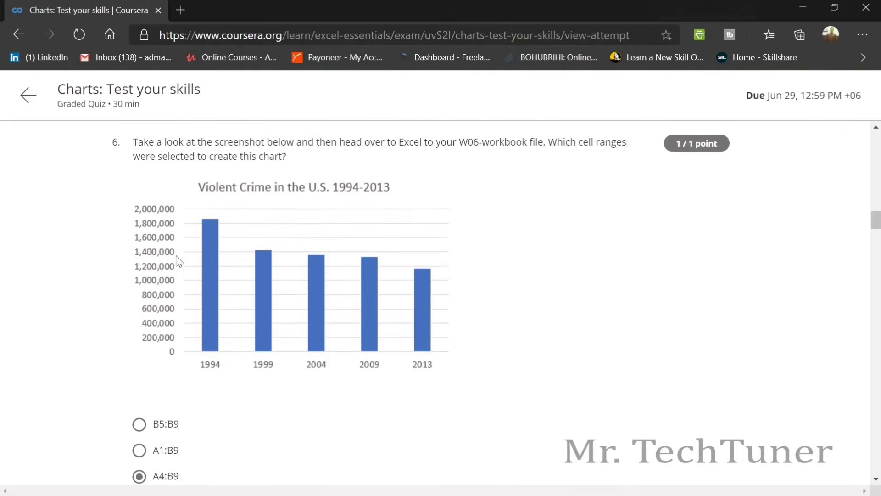
Select the Violent Crime chart in the Excel workbook to examine its source cells, then return to question 6's answer options in Edge.
key("alt+Tab")
scroll(220, 301, "down", 2)
left_click(210, 302)
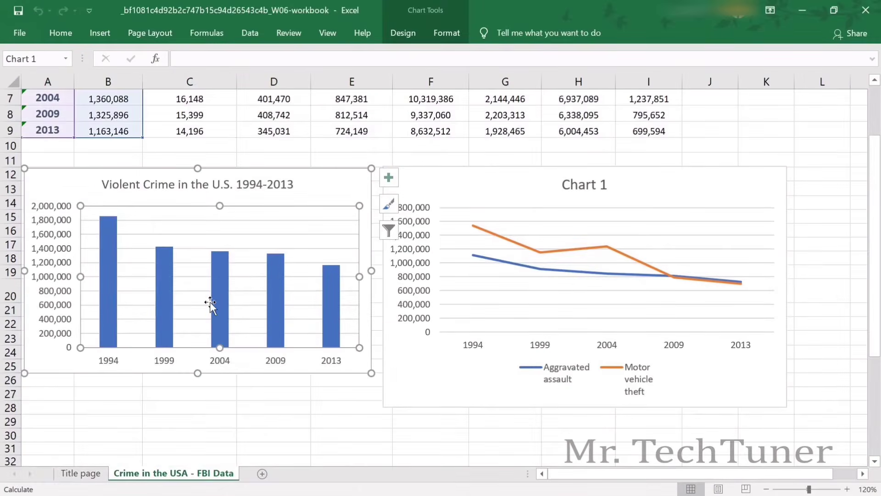
scroll(222, 301, "up", 1)
scroll(173, 276, "up", 1)
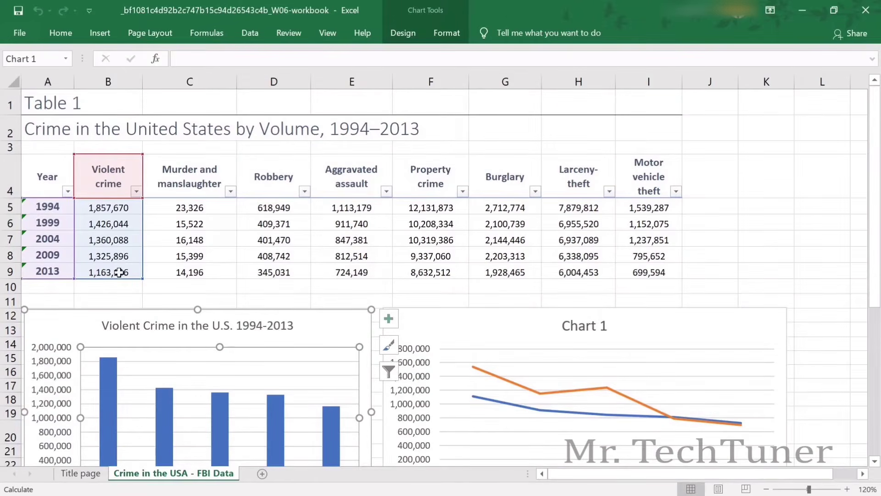
key("alt+Tab")
scroll(119, 280, "down", 2)
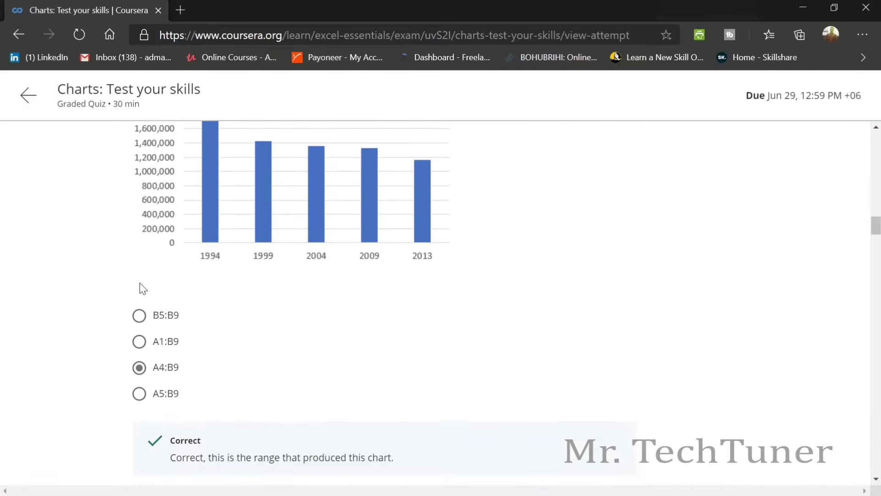
Select the range A4:B9 in Excel's Table 1, then match it with the A4:B9 answer to question 6 in the Edge quiz.
key("alt+Tab")
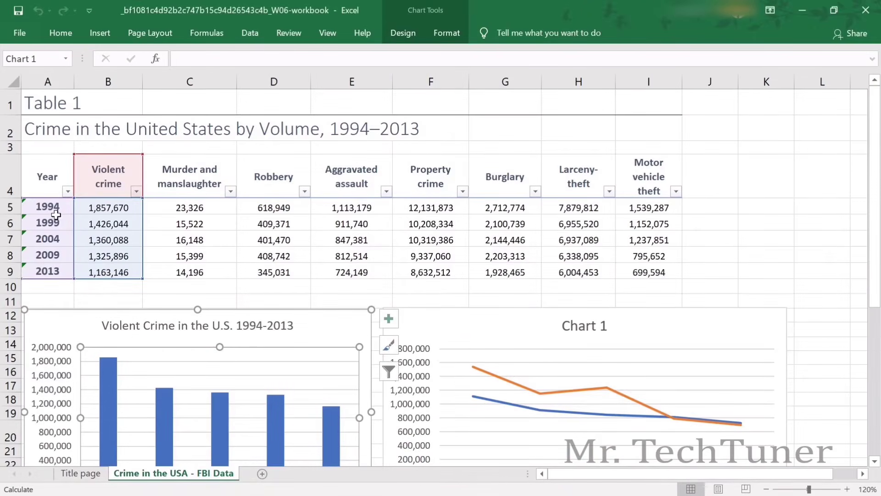
left_click(41, 178)
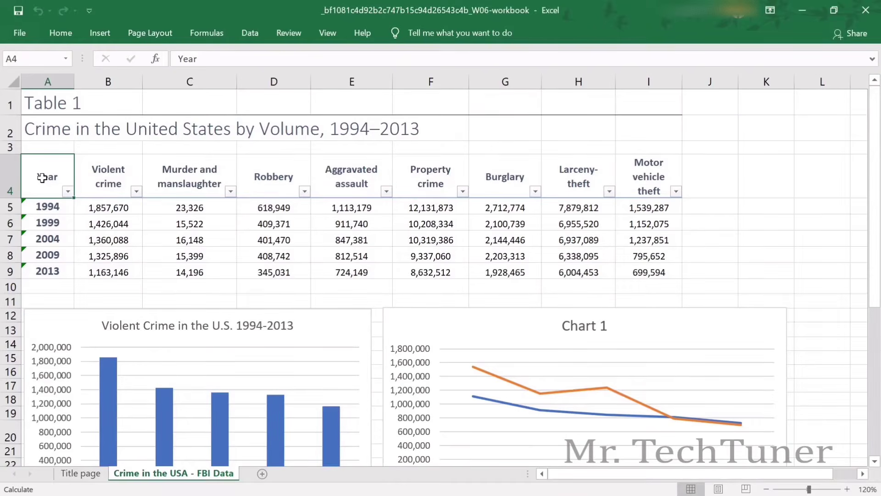
scroll(55, 193, "down", 3)
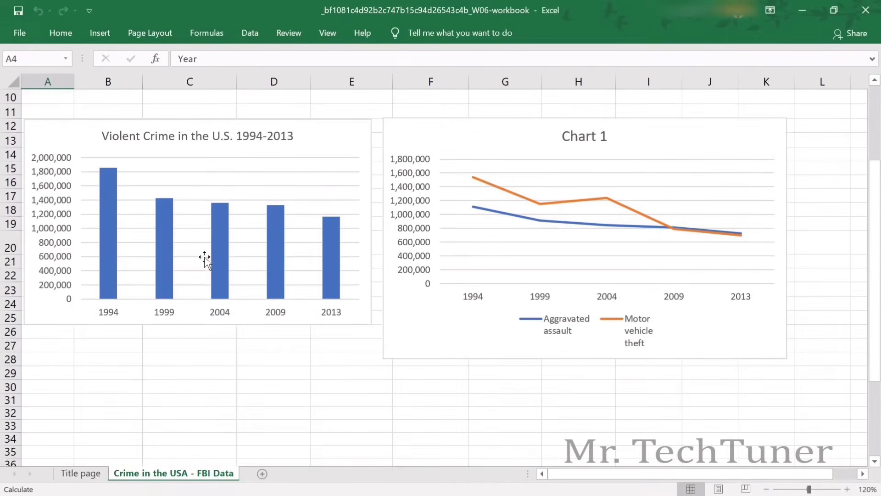
scroll(60, 177, "up", 3)
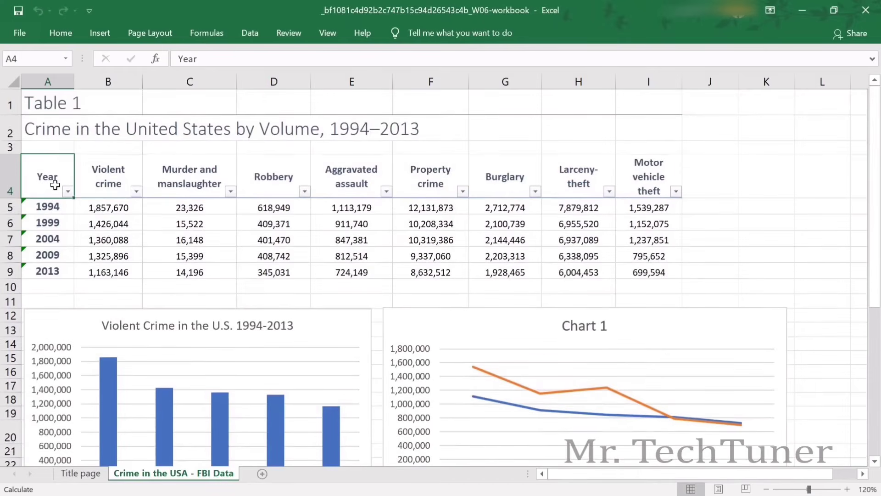
left_click_drag(55, 184, 102, 273)
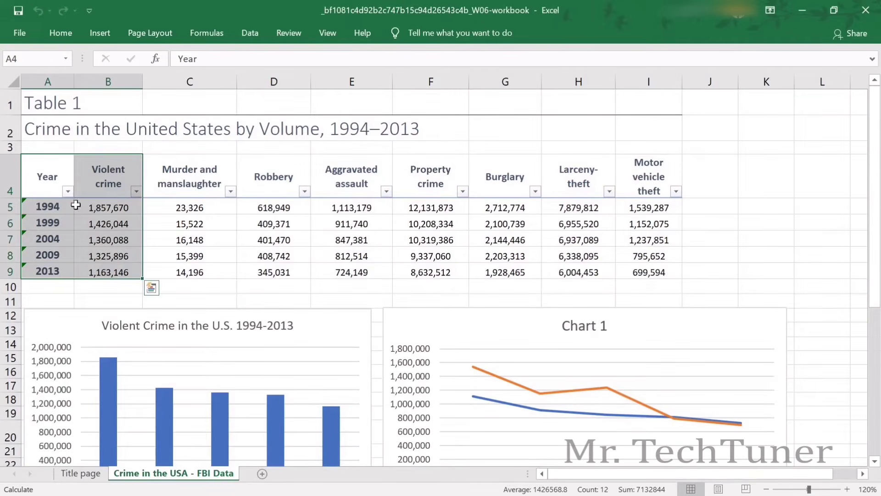
key("alt+Tab")
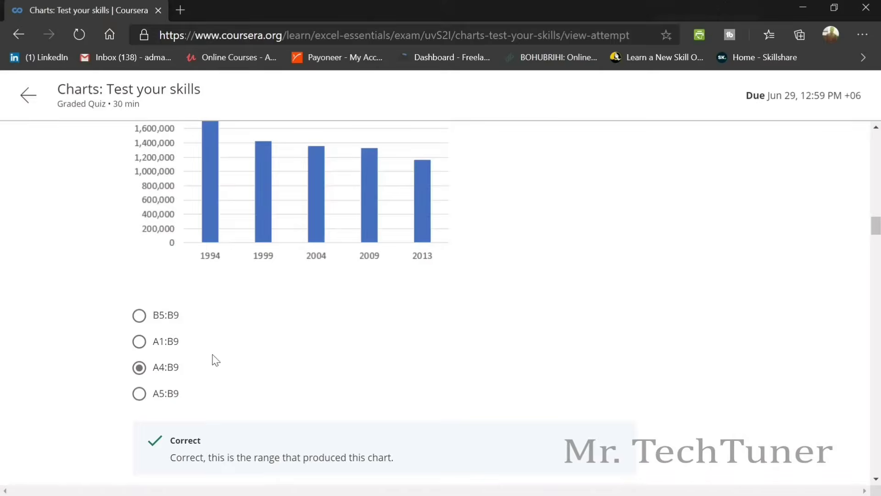
left_click(166, 367)
Read question 7 on the chart type, compare its picture with Chart 1 in the Excel workbook and return to the quiz's answer options.
scroll(250, 328, "down", 5)
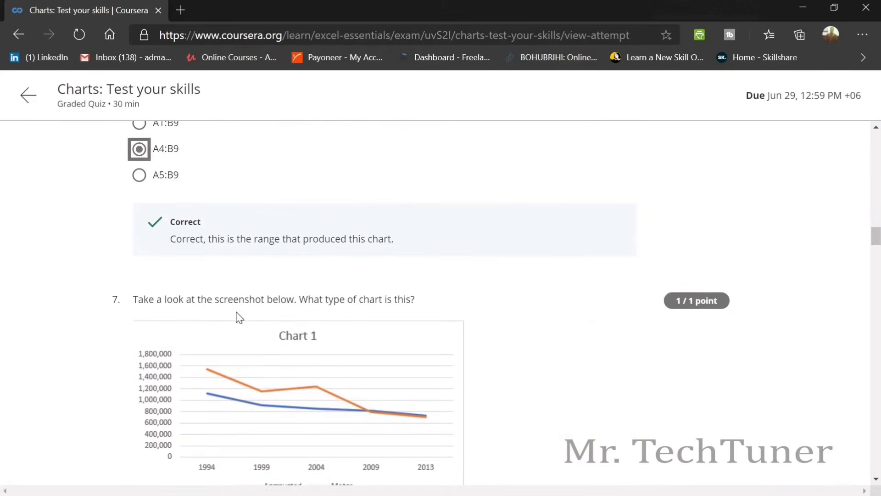
scroll(239, 317, "down", 3)
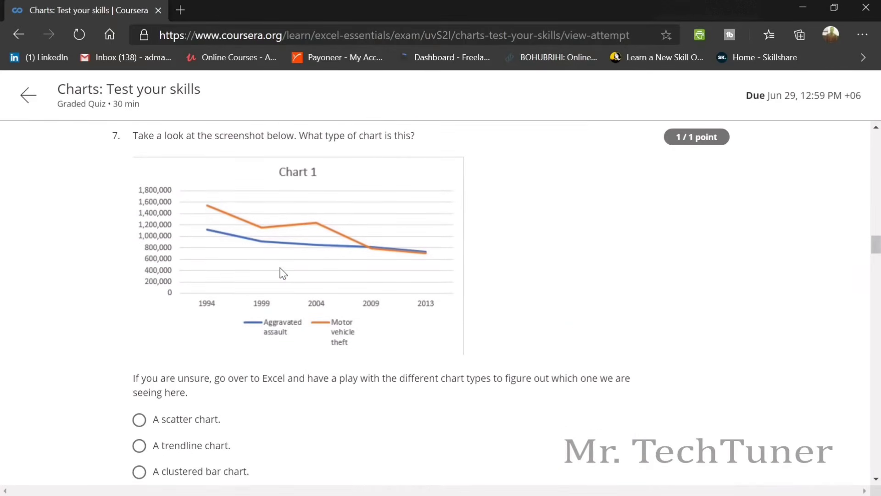
key("alt+Tab")
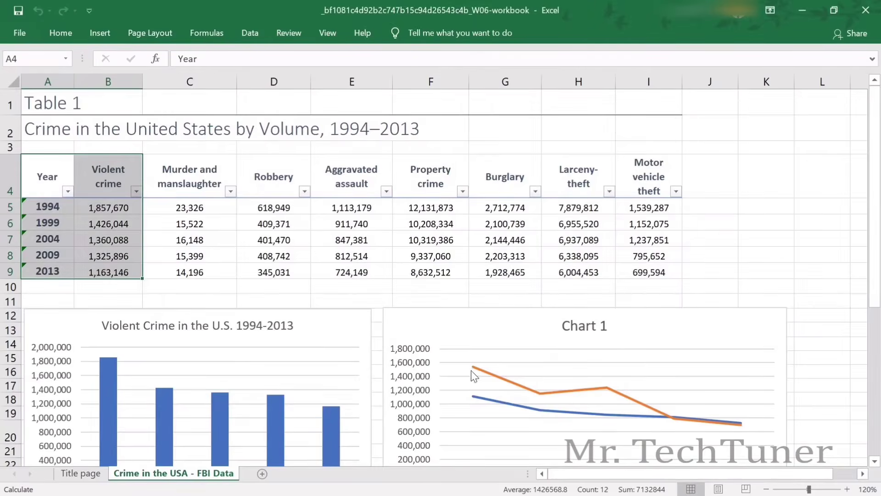
scroll(529, 309, "down", 2)
left_click(530, 310)
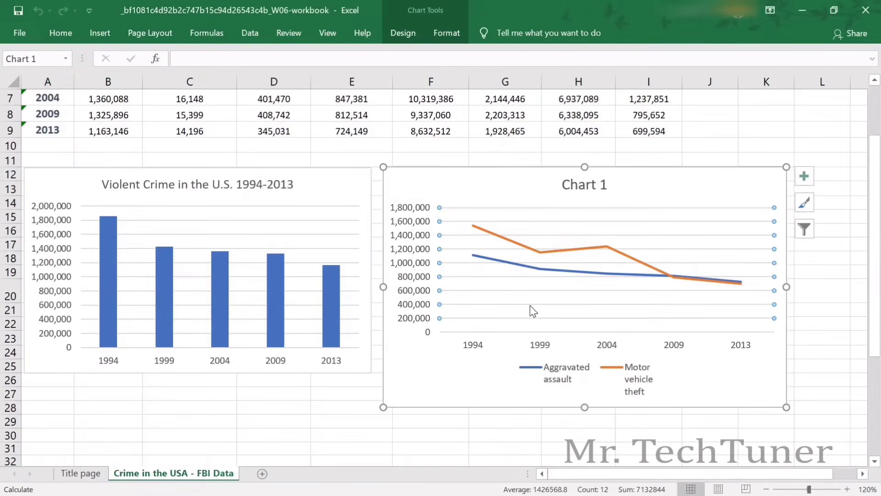
key("alt+Tab")
scroll(350, 316, "down", 3)
Examine the recommended chart types for Chart 1 in Excel, cancel the Change Chart Type dialog and return to the quiz in Edge.
key("alt+Tab")
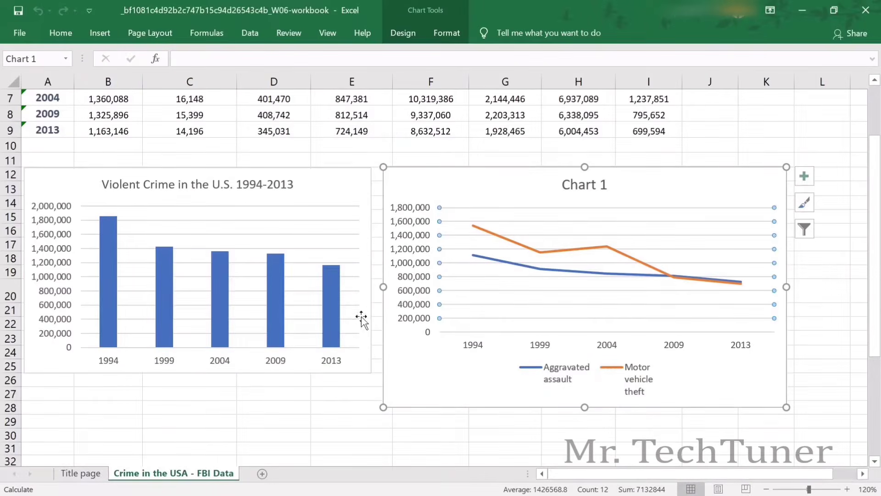
left_click(505, 275)
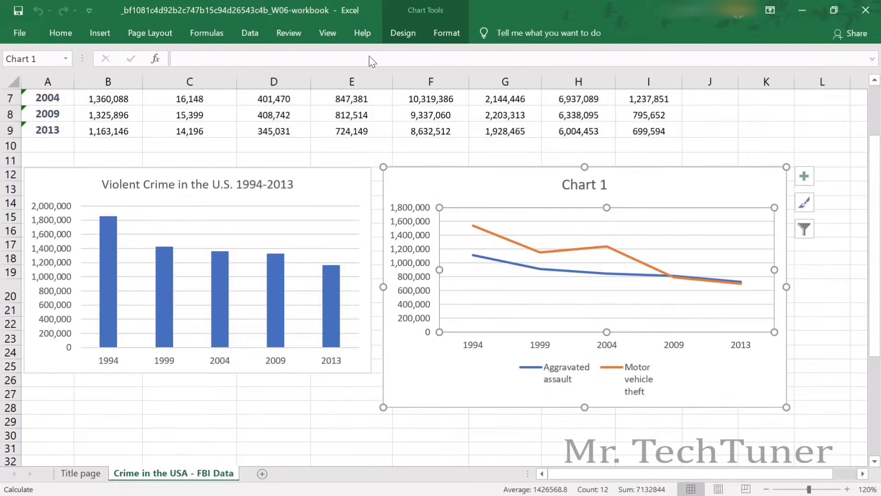
left_click(106, 30)
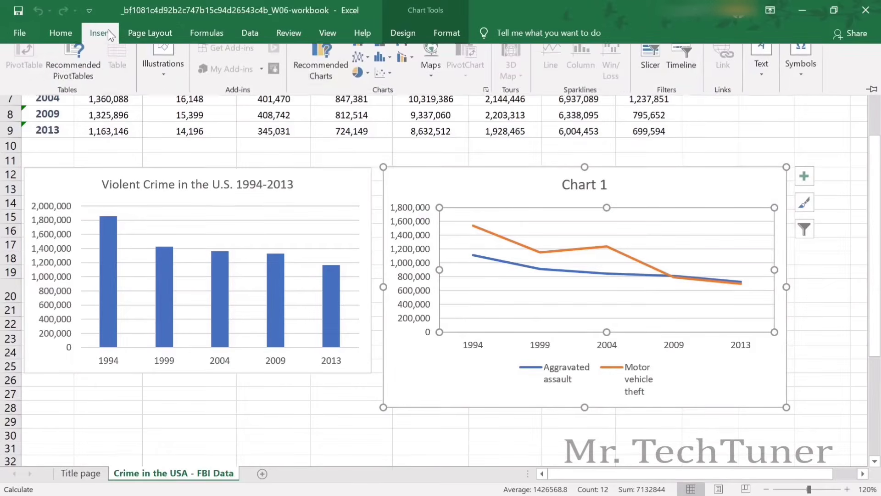
left_click(443, 197)
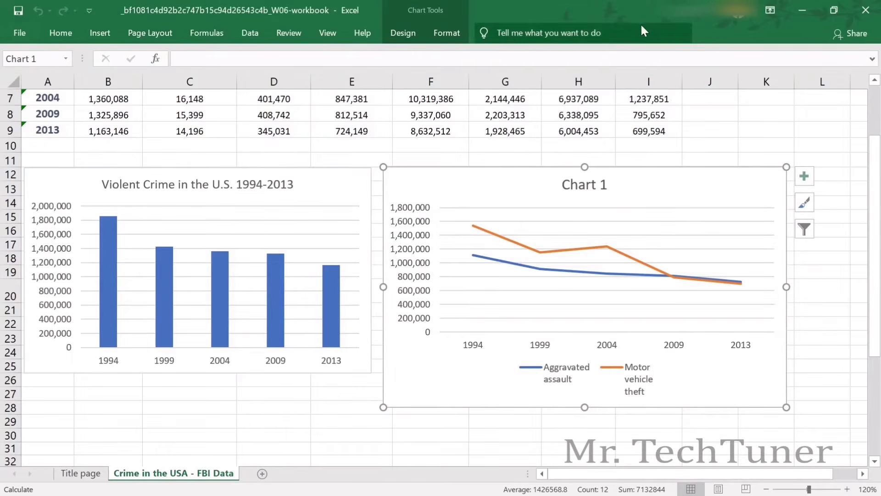
double_click(671, 25)
left_click(453, 275)
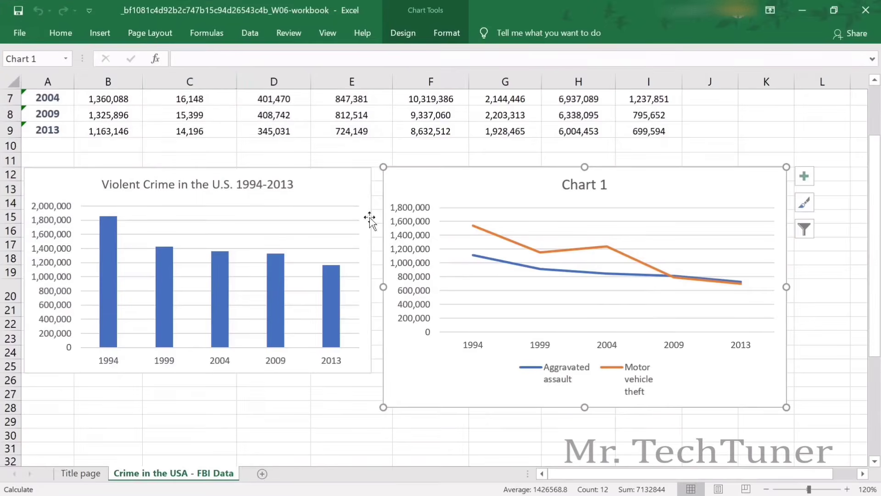
left_click(55, 28)
left_click(101, 31)
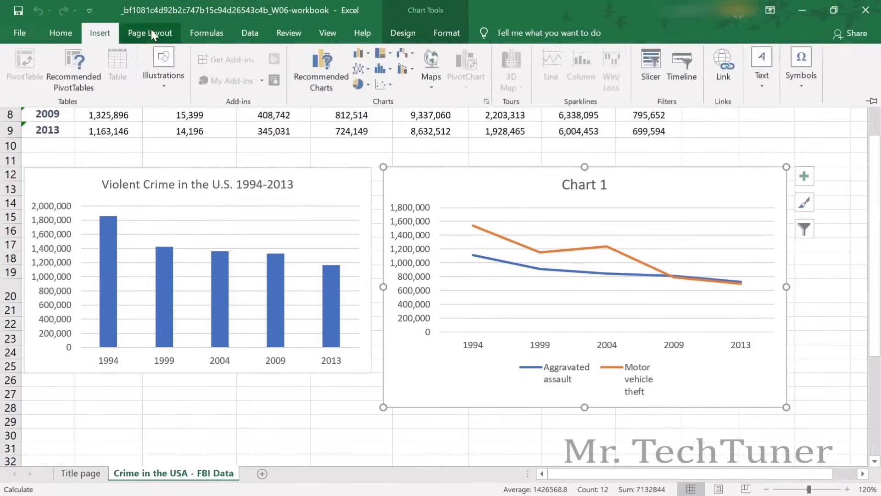
left_click(204, 32)
left_click(96, 37)
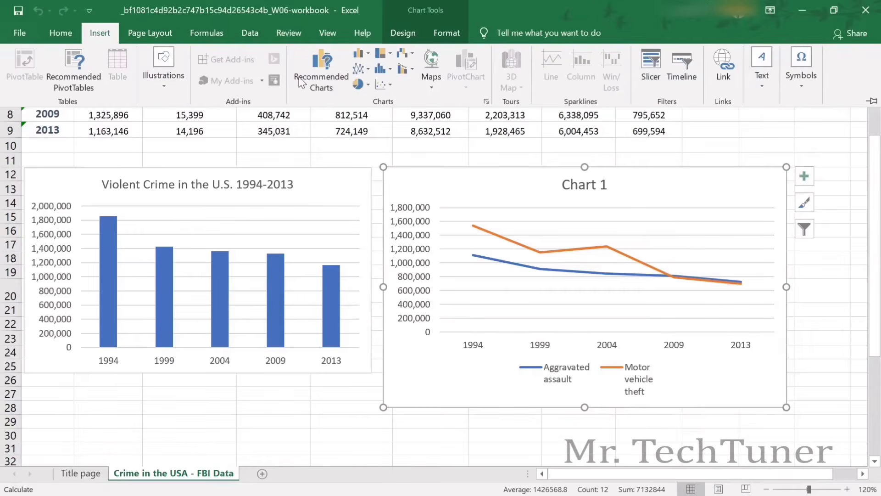
left_click(359, 56)
left_click(343, 74)
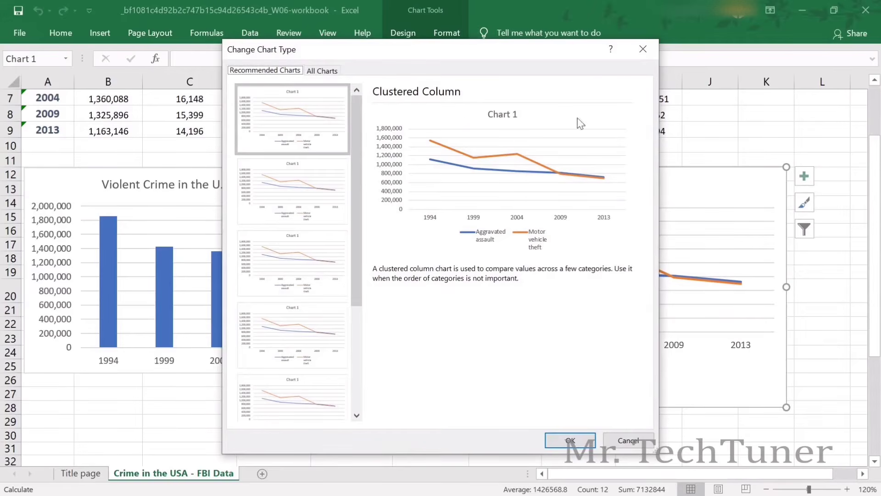
left_click(628, 441)
key("alt+Tab")
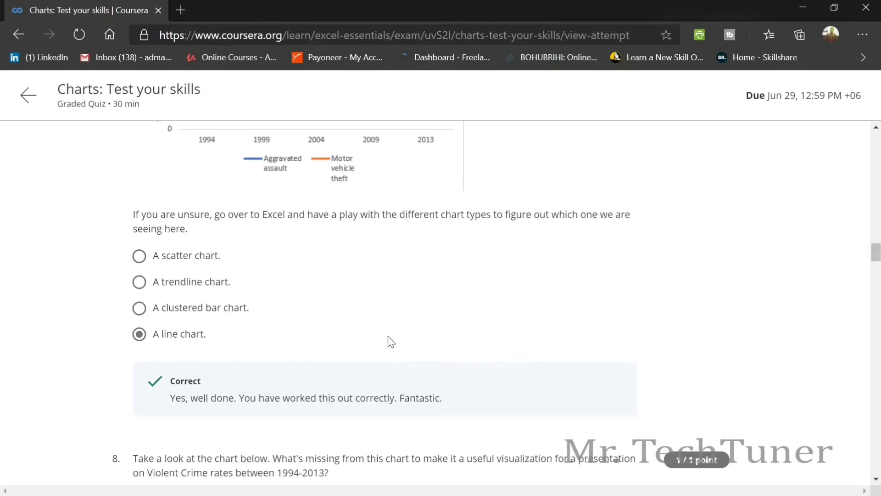
Review question 7's line chart answer and feedback against the pictured Chart 1.
left_click(190, 330)
scroll(273, 267, "up", 3)
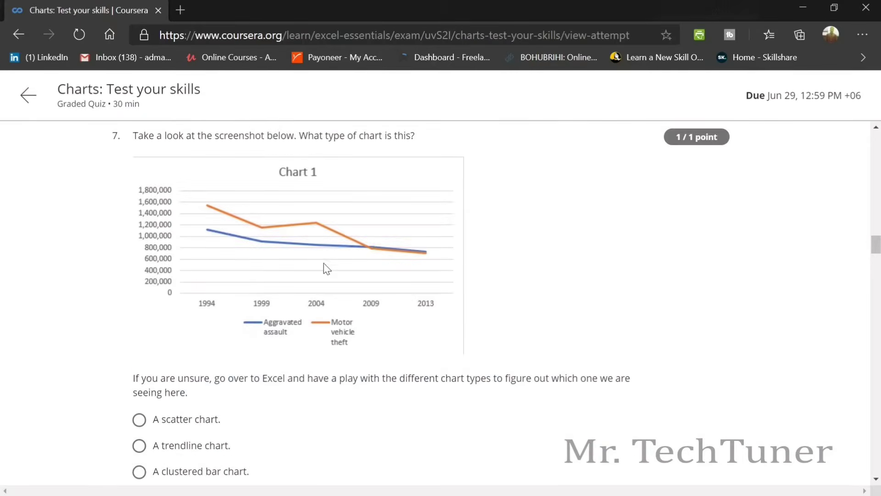
scroll(321, 268, "down", 5)
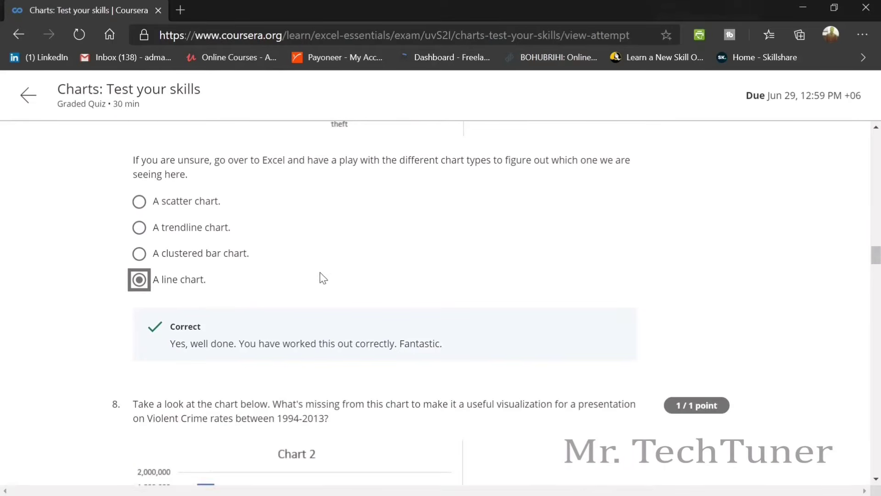
left_click(242, 257)
Review question 8 on what is missing from Chart 2, comparing each checked and unchecked answer with the pictured chart.
scroll(251, 261, "down", 3)
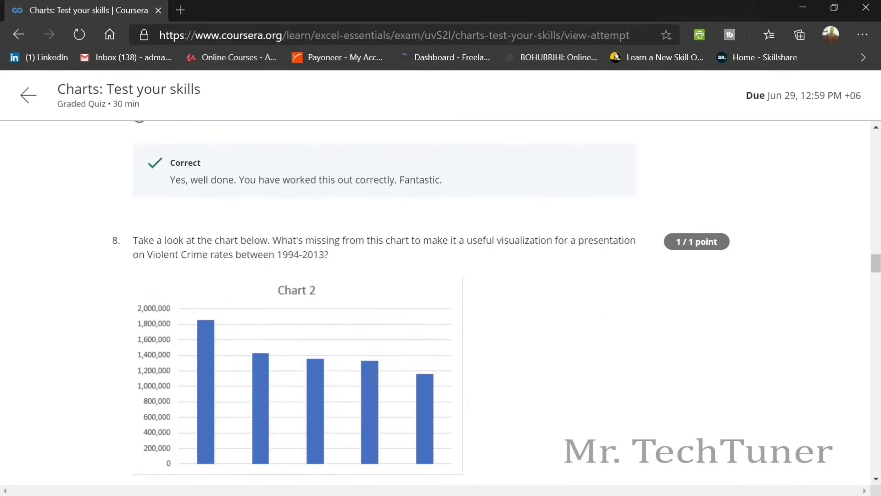
left_click_drag(328, 255, 225, 240)
left_click(134, 233)
scroll(288, 265, "down", 1)
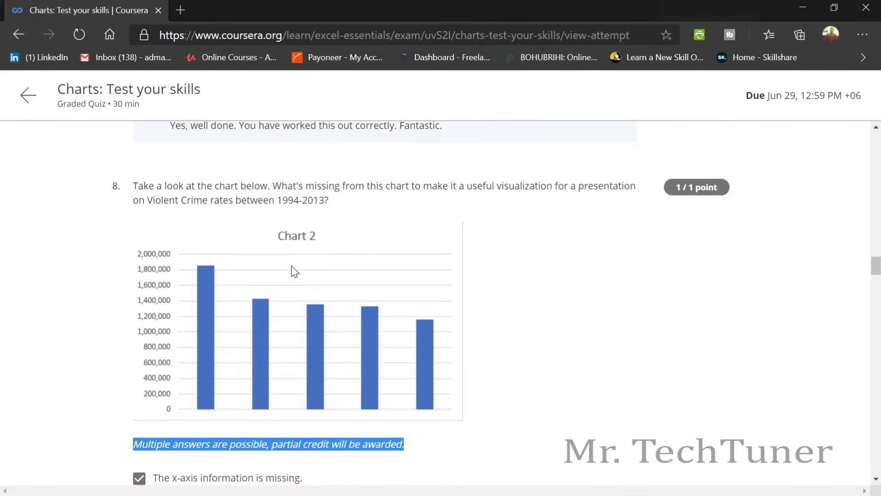
scroll(294, 271, "down", 1)
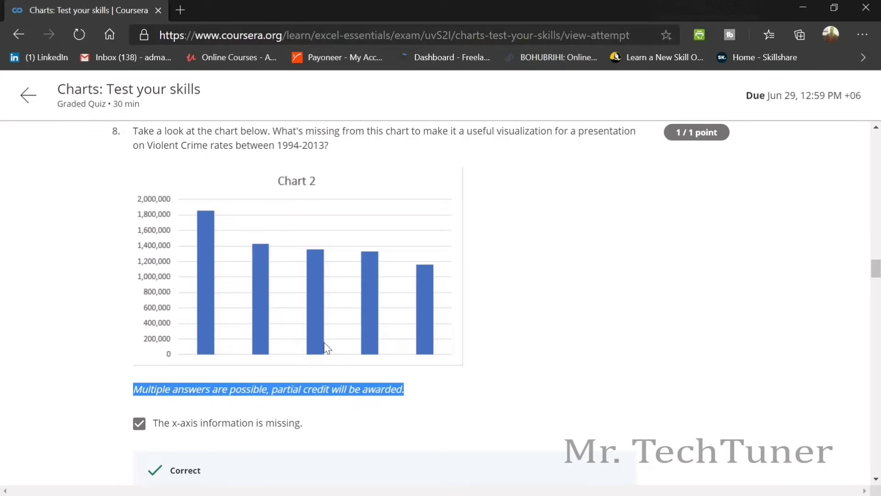
scroll(378, 329, "down", 3)
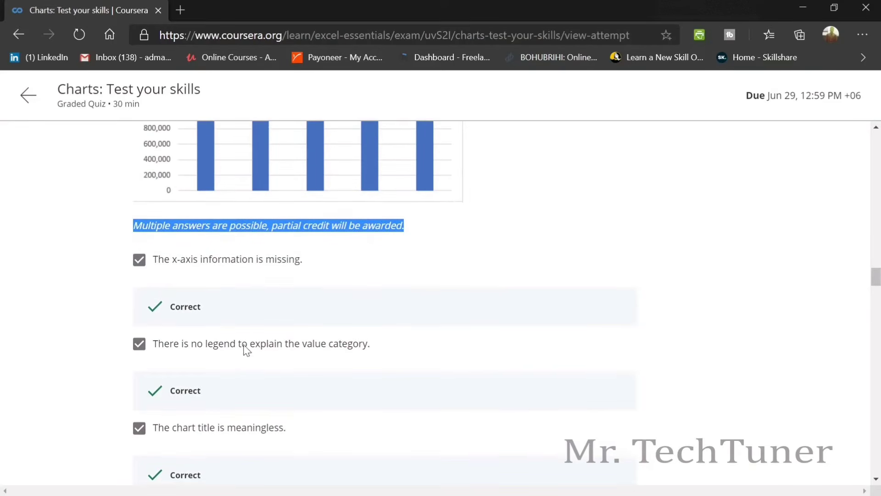
scroll(327, 341, "up", 1)
scroll(327, 341, "up", 1)
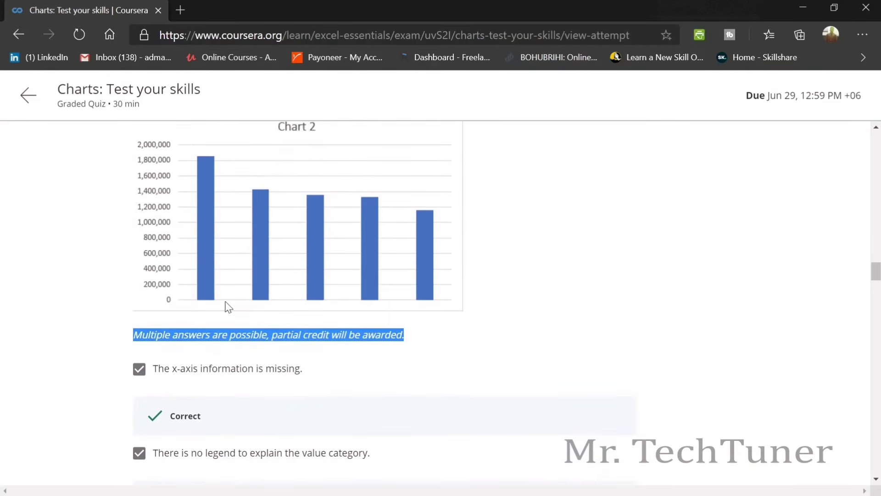
scroll(229, 307, "down", 3)
scroll(209, 360, "up", 6)
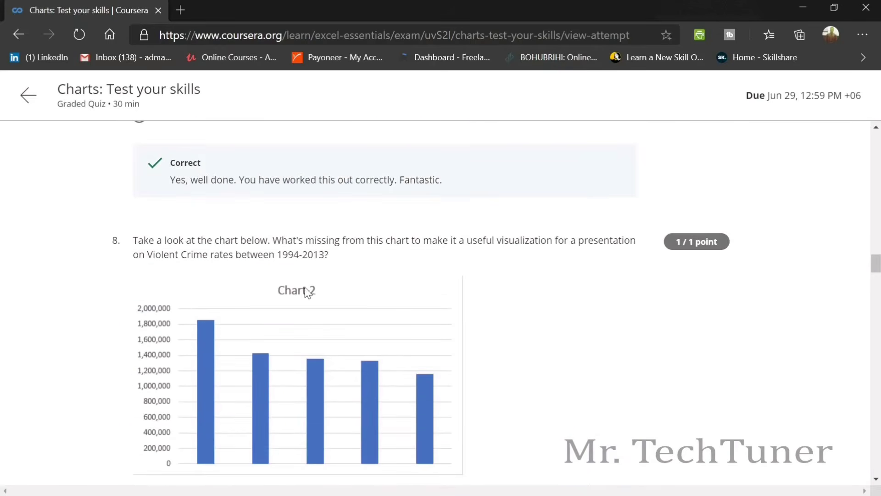
scroll(348, 356, "down", 12)
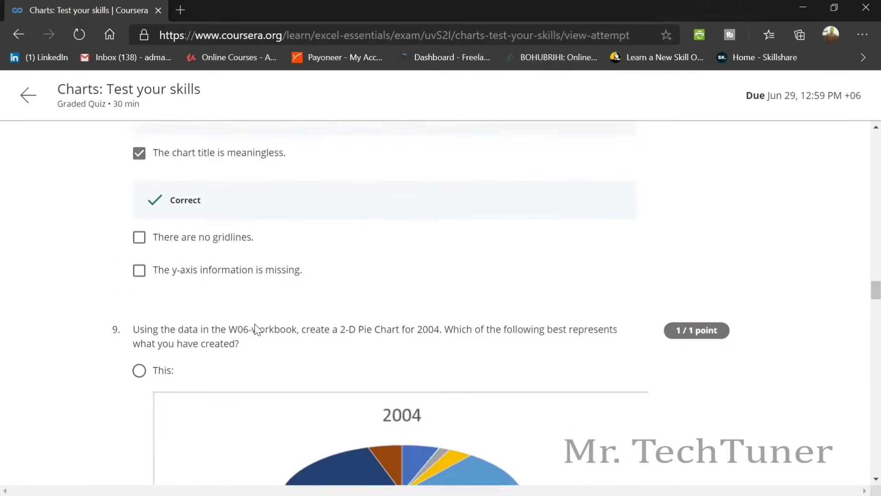
Read question 9 on the 2-D pie chart for 2004 with its pictured options, then bring Table 1 into view in the Excel workbook.
scroll(258, 330, "down", 1)
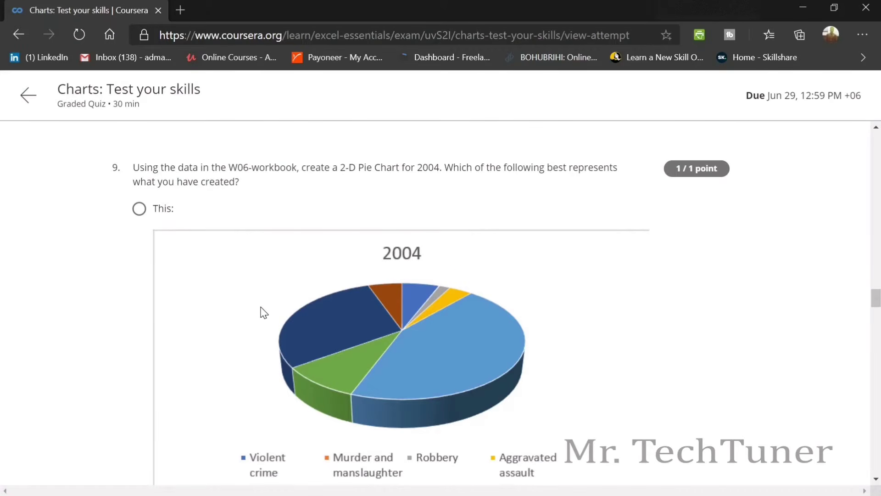
scroll(264, 319, "down", 14)
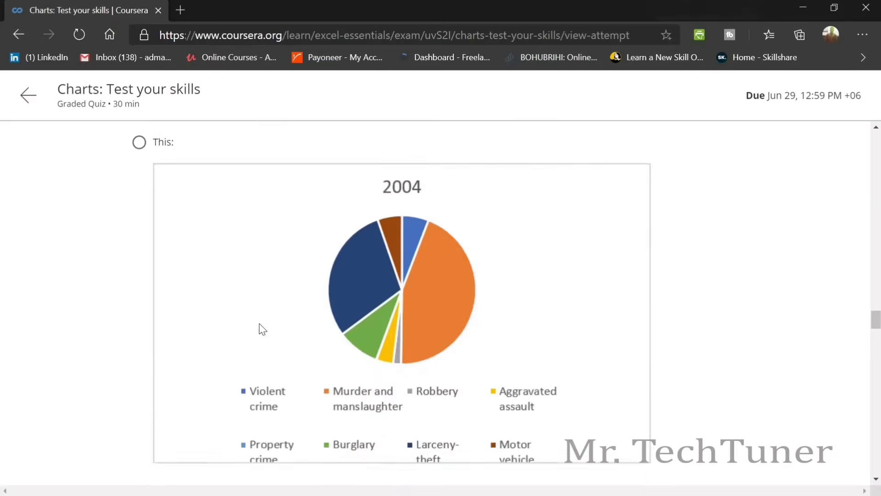
scroll(255, 318, "down", 6)
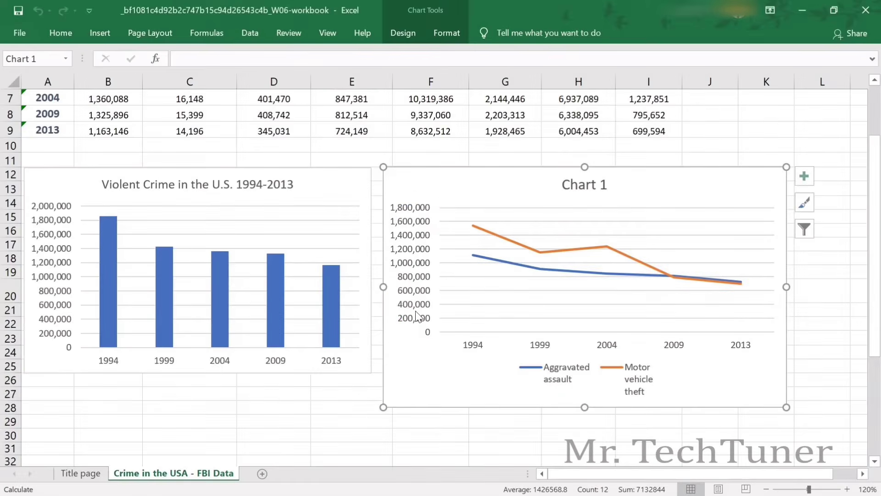
scroll(417, 321, "up", 2)
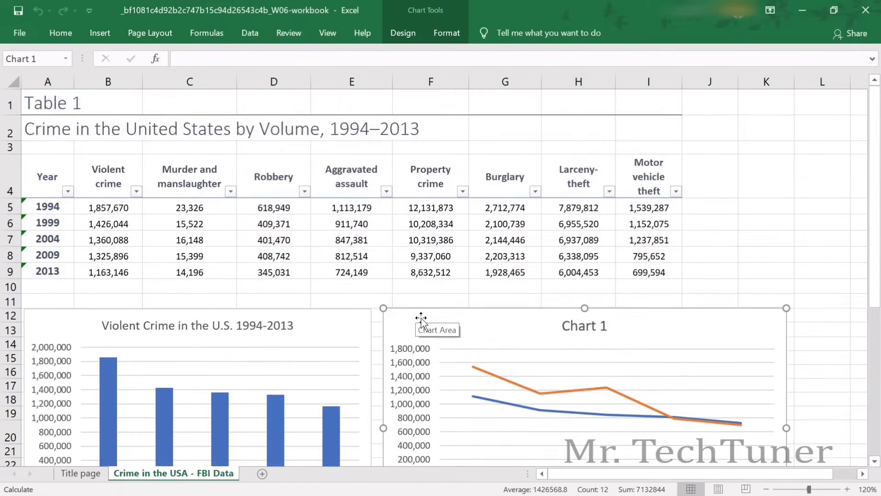
scroll(417, 321, "down", 1)
scroll(171, 407, "up", 1)
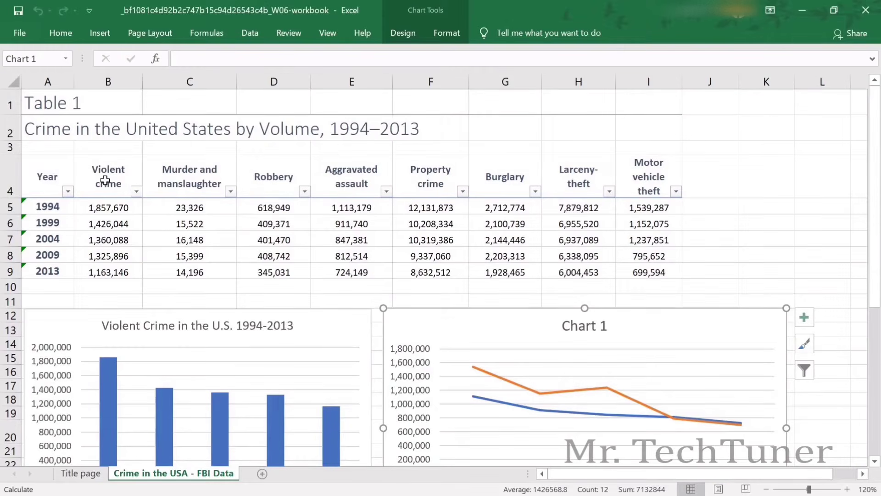
left_click_drag(94, 168, 641, 194)
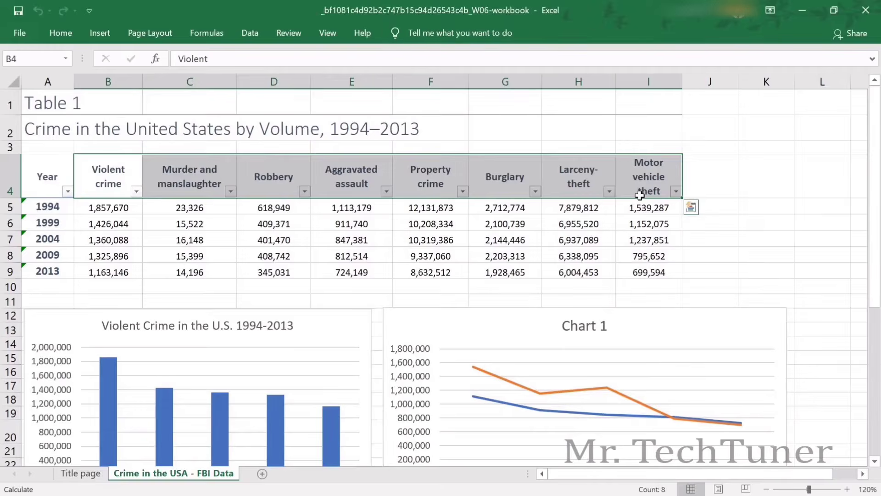
key("alt+Tab")
key("alt+Tab")
left_click_drag(639, 193, 622, 209)
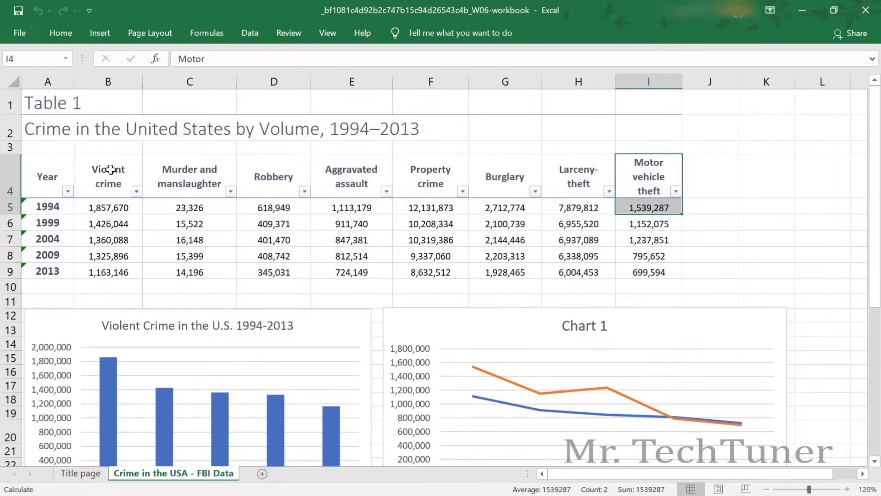
Insert a 2-D pie chart from Table 1's crime columns, Violent crime through Motor vehicle theft, covering rows 4 to 9.
left_click_drag(109, 174, 667, 274)
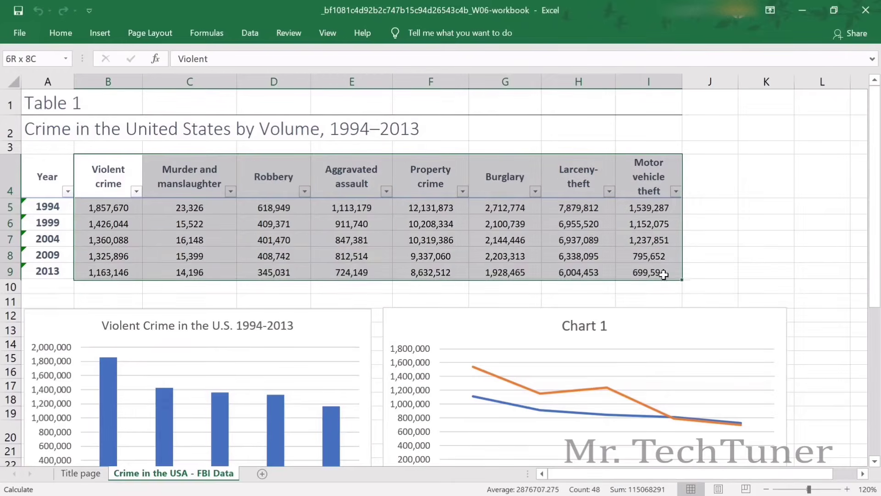
right_click(302, 179)
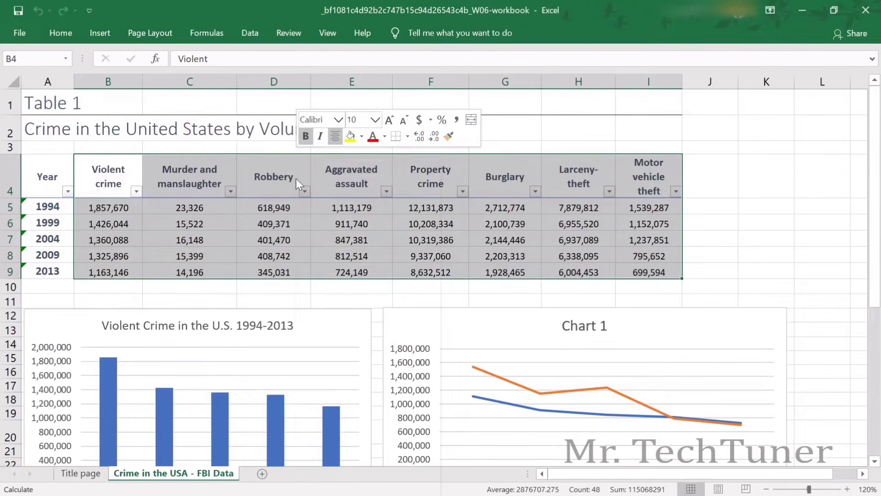
key("Escape")
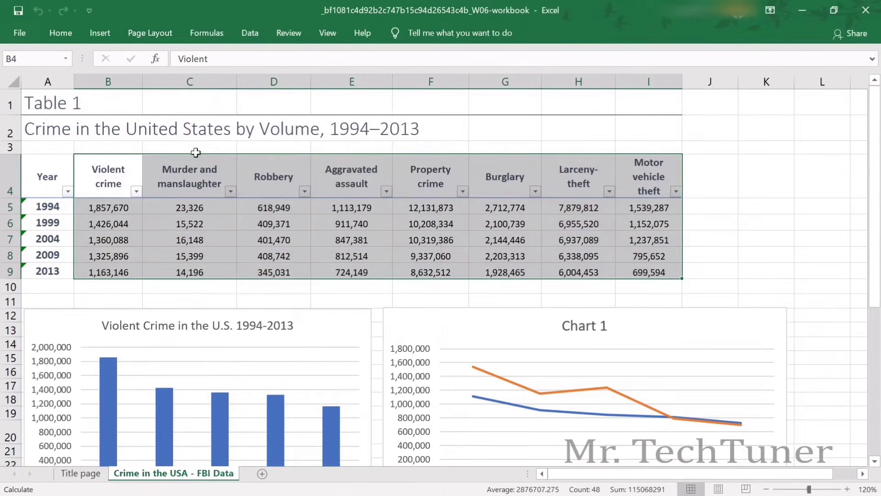
left_click(100, 33)
left_click(359, 79)
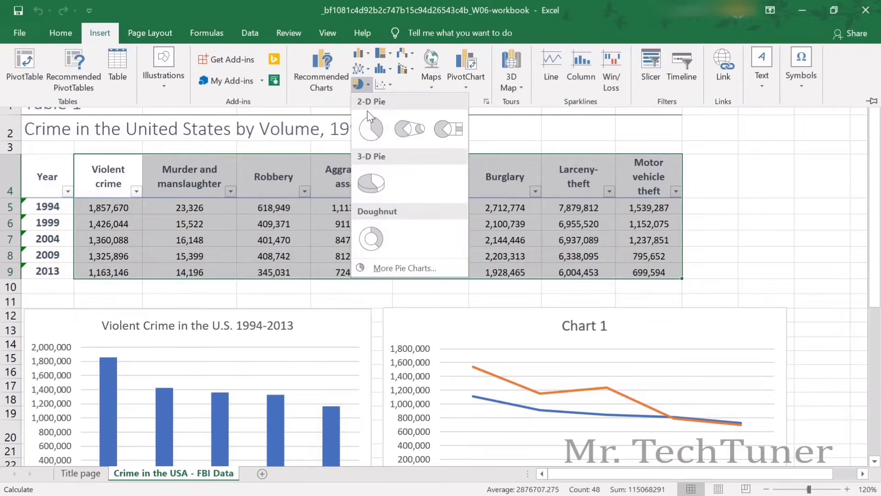
left_click(368, 110)
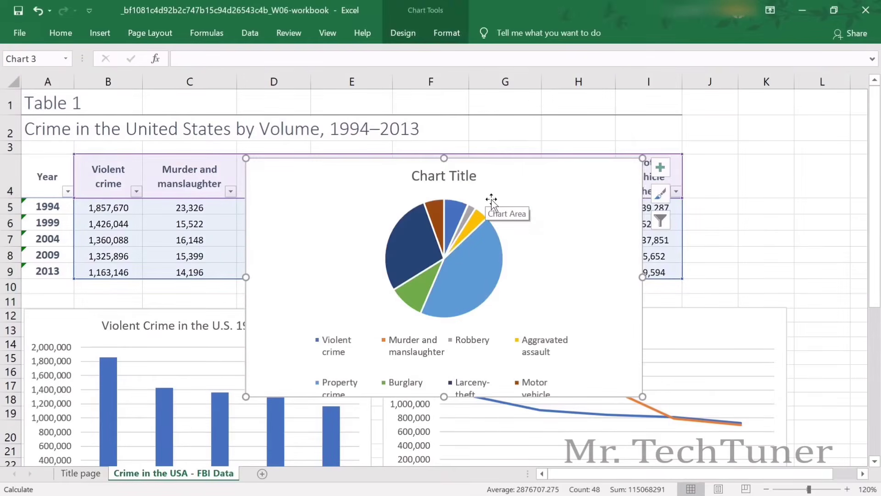
Compare the inserted pie chart with question 9's pictured 2004 pie chart by switching between the quiz in Edge and the Excel workbook.
key("alt+Tab")
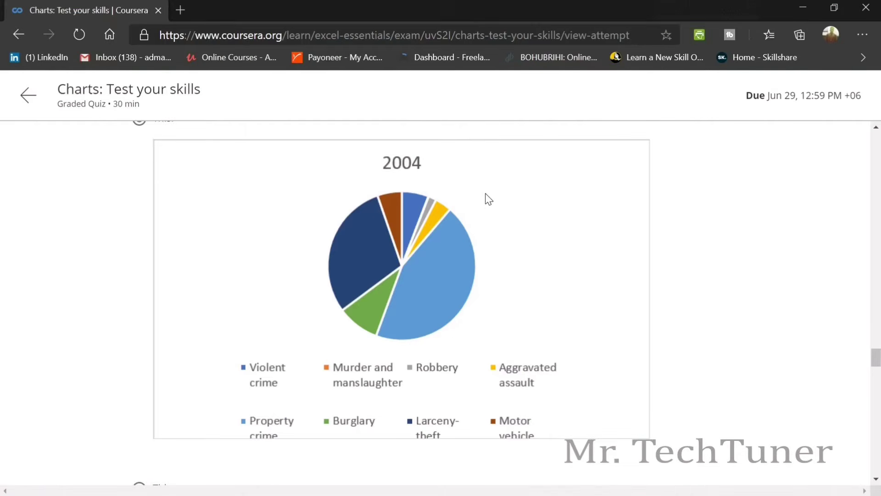
key("alt+Tab")
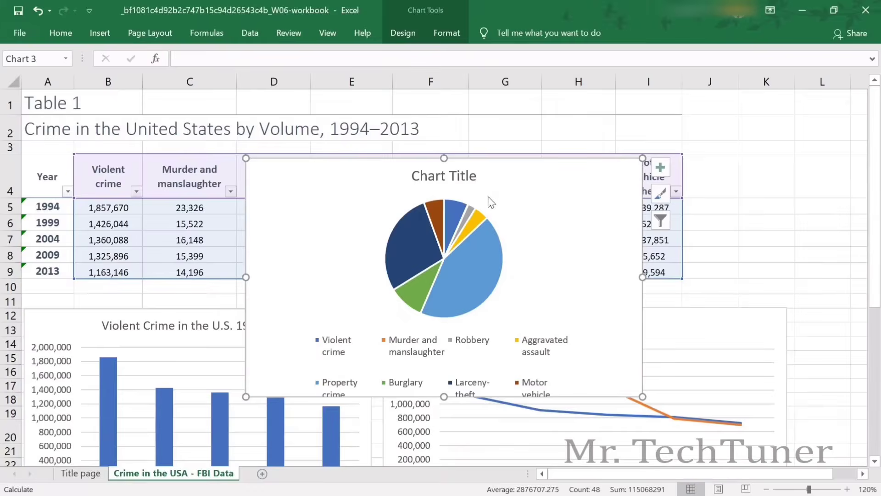
key("alt+Tab")
key("alt+Tab")
Place a reduced workbook window beside the quiz to compare both pie charts, then maximize it again and minimize it.
left_click(834, 9)
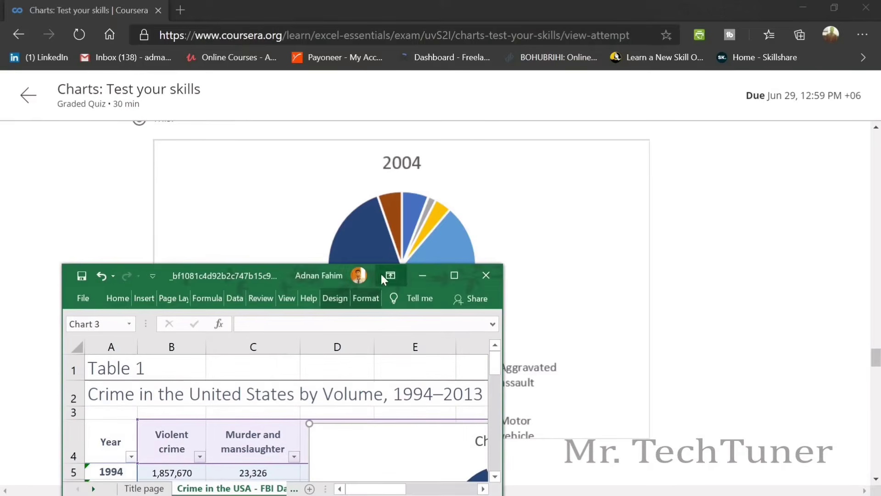
left_click_drag(278, 271, 726, 135)
scroll(771, 296, "down", 7)
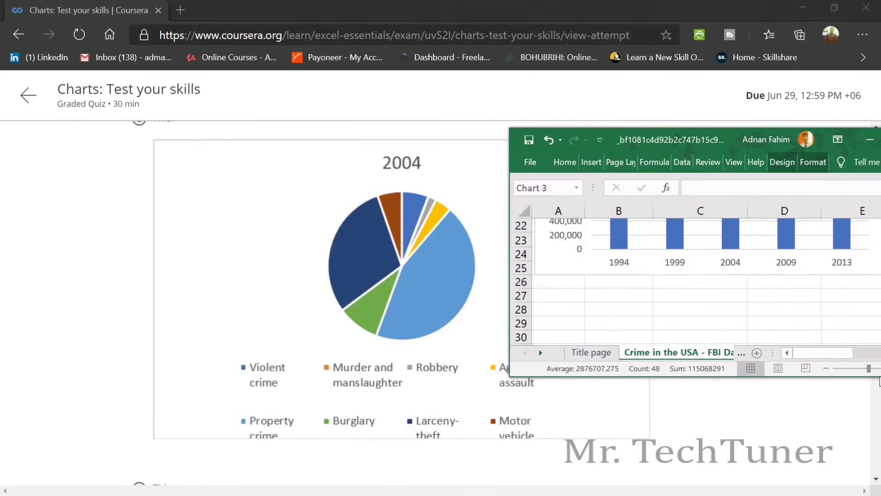
left_click_drag(824, 354, 876, 348)
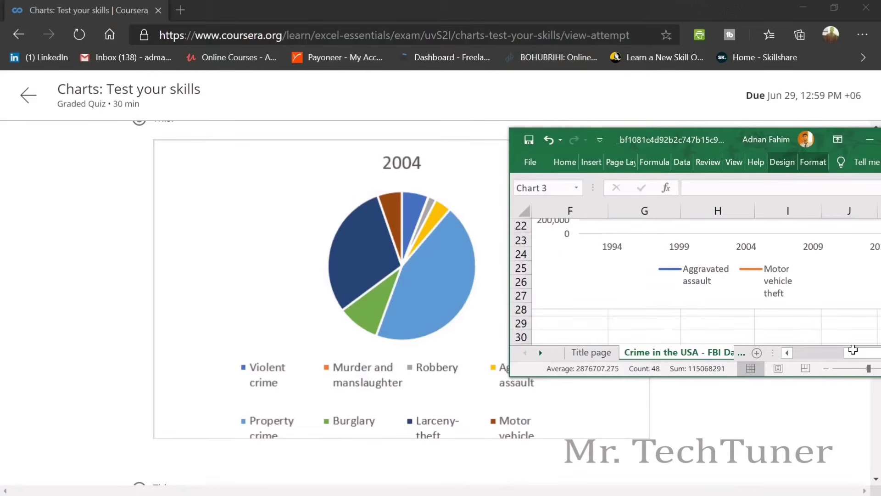
scroll(746, 323, "right", 2)
scroll(743, 327, "up", 7)
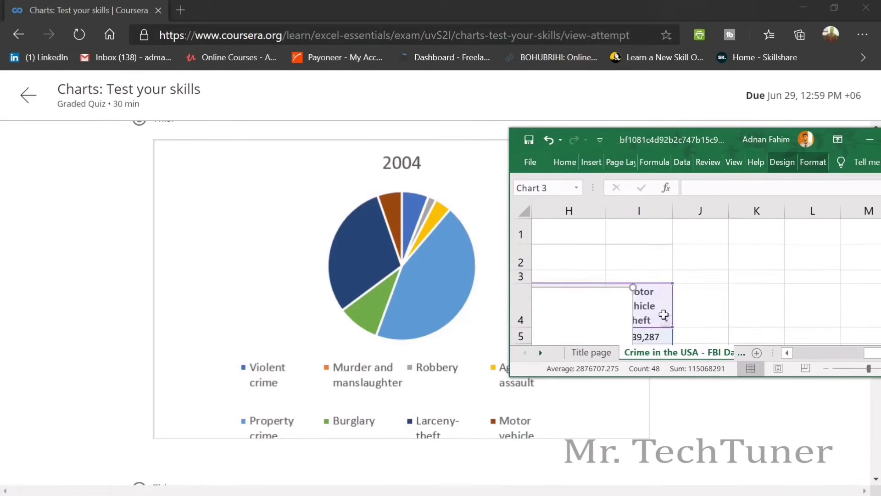
scroll(664, 315, "down", 2)
left_click_drag(873, 354, 852, 354)
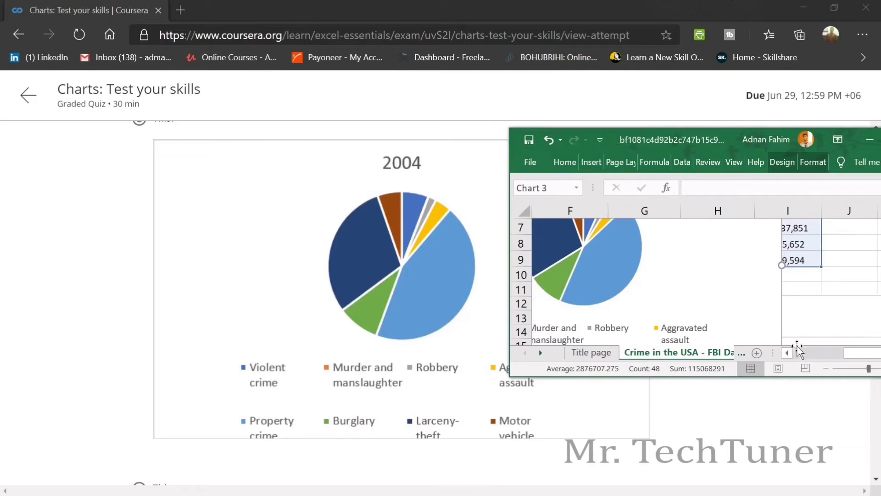
scroll(723, 329, "up", 2)
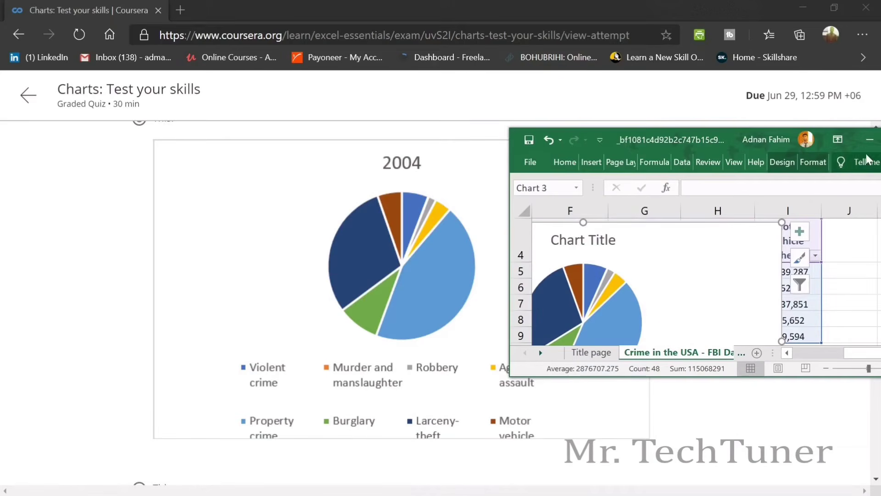
double_click(704, 139)
left_click(801, 10)
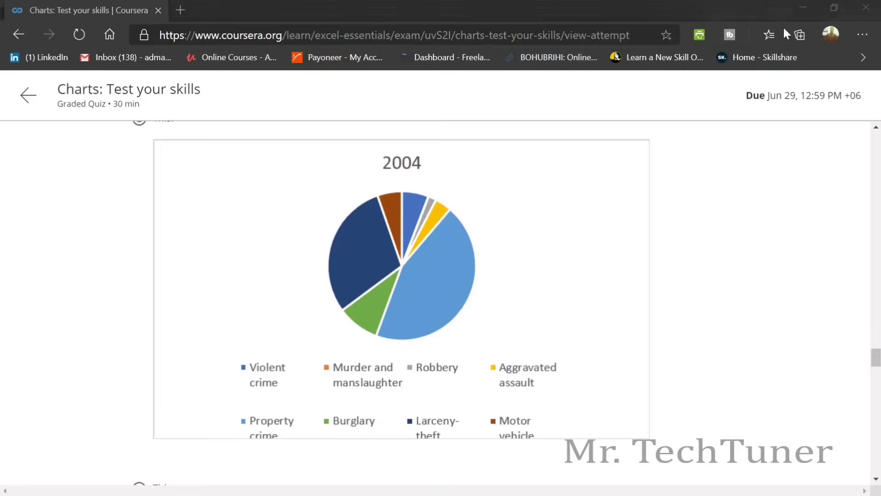
Review the selected answer and remaining pie chart options of question 9 in the quiz.
scroll(530, 233, "down", 2)
scroll(531, 232, "down", 7)
scroll(534, 234, "up", 10)
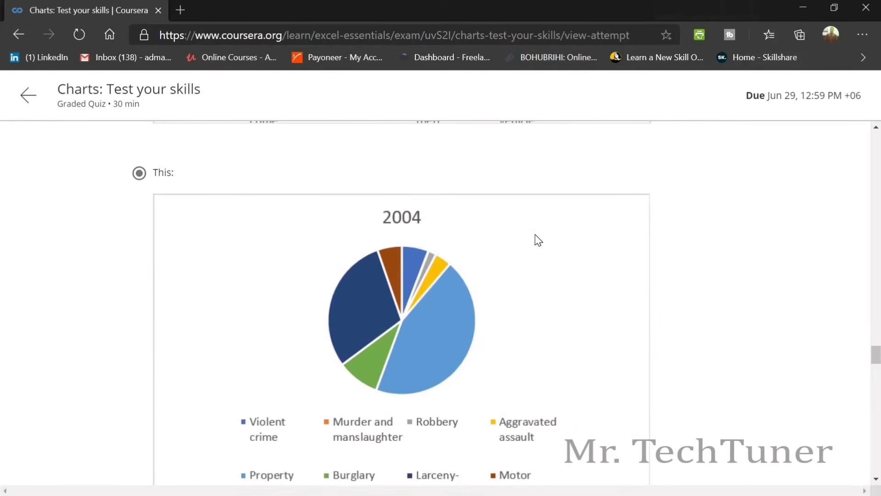
scroll(538, 240, "down", 5)
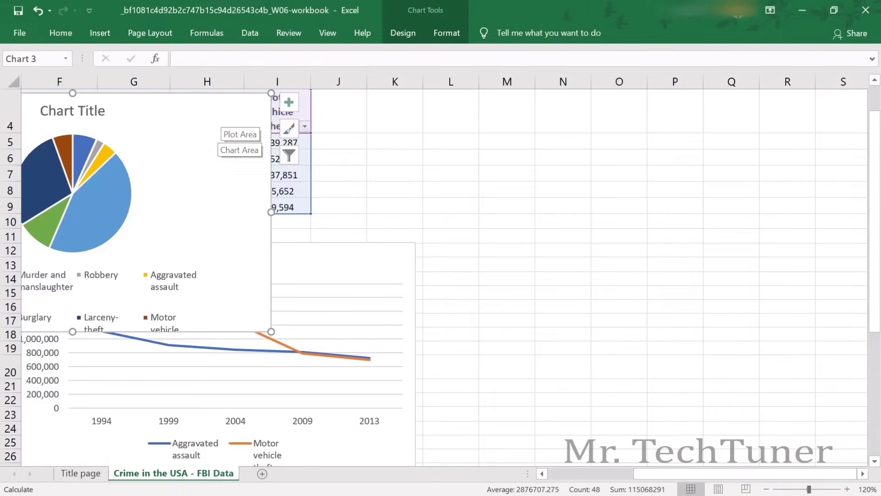
Delete the inserted pie chart from the crime data sheet in Excel.
left_click_drag(669, 473, 620, 476)
left_click(389, 247)
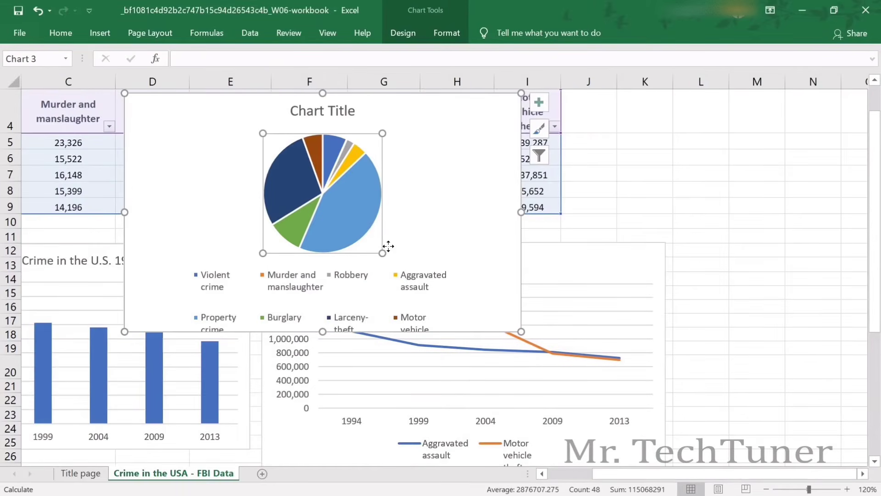
key("Delete")
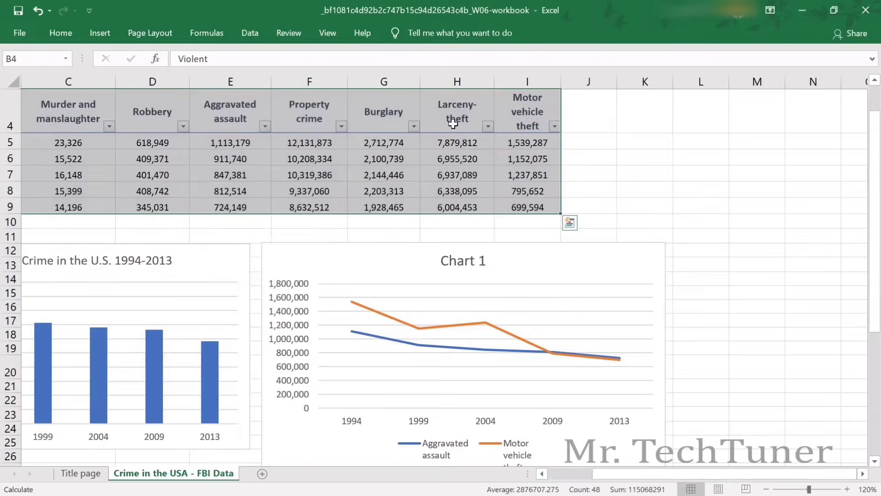
Read question 10's line chart instructions in Edge, highlighting the three crime categories, and clear the Table 1 selection in Excel.
key("alt+Tab")
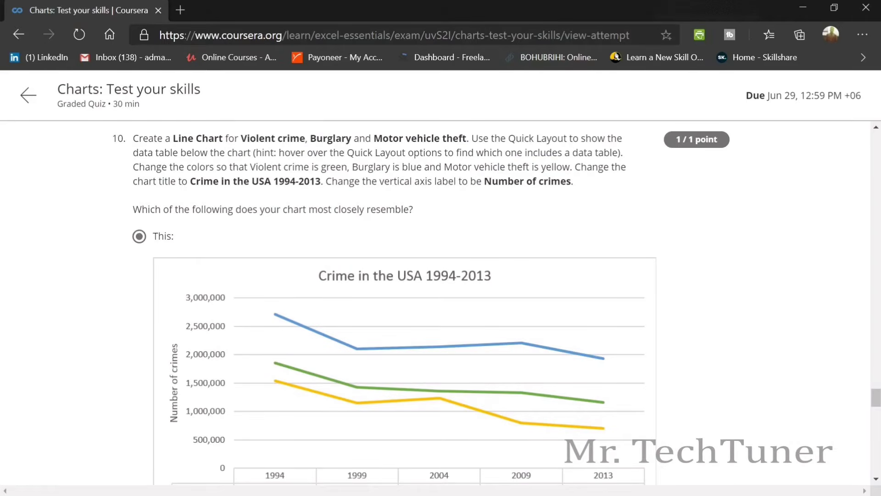
left_click_drag(240, 138, 473, 174)
key("alt+Tab")
left_click(583, 157)
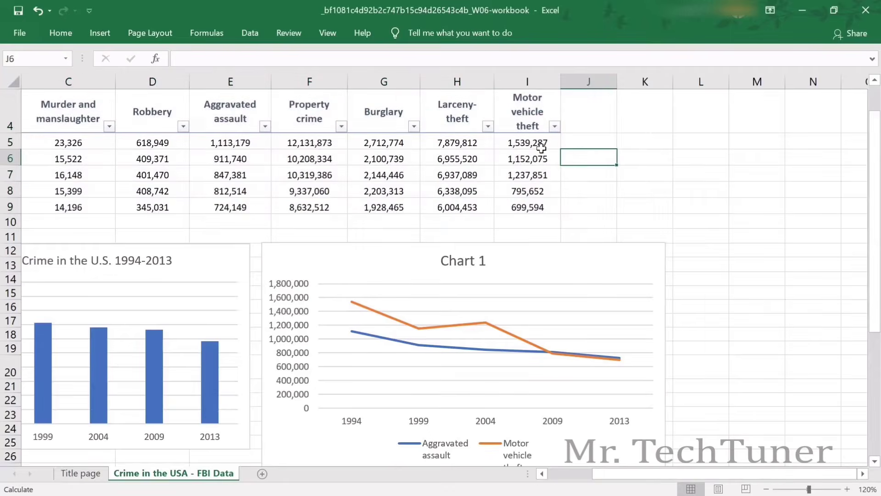
key("alt+Tab")
key("alt+Tab")
Insert a line chart from the Violent crime, Burglary and Motor vehicle theft columns, rows 4 to 9 of Table 1.
left_click_drag(621, 470, 567, 468)
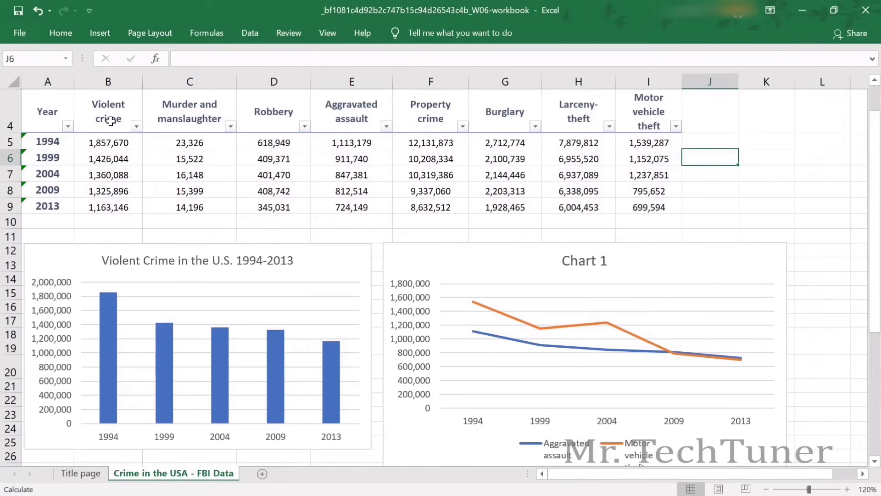
left_click_drag(110, 120, 130, 206)
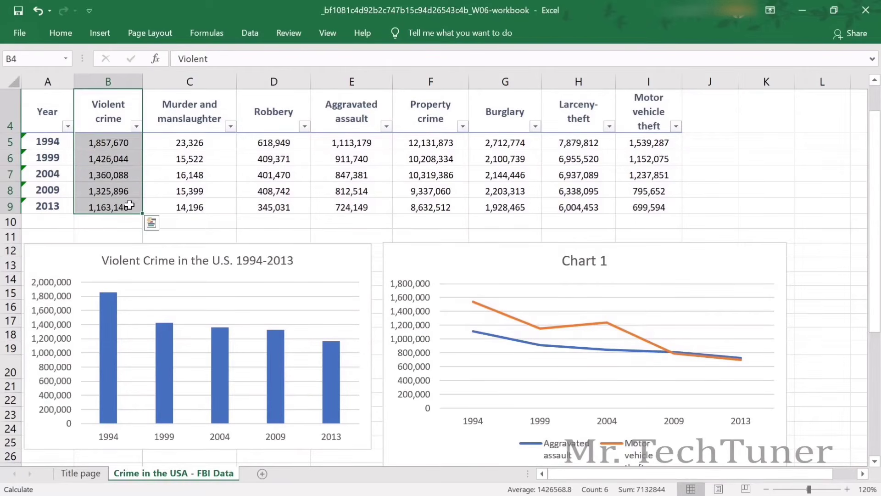
left_click_drag(504, 118, 527, 212)
left_click(647, 107, "ctrl")
left_click_drag(649, 145, 656, 209)
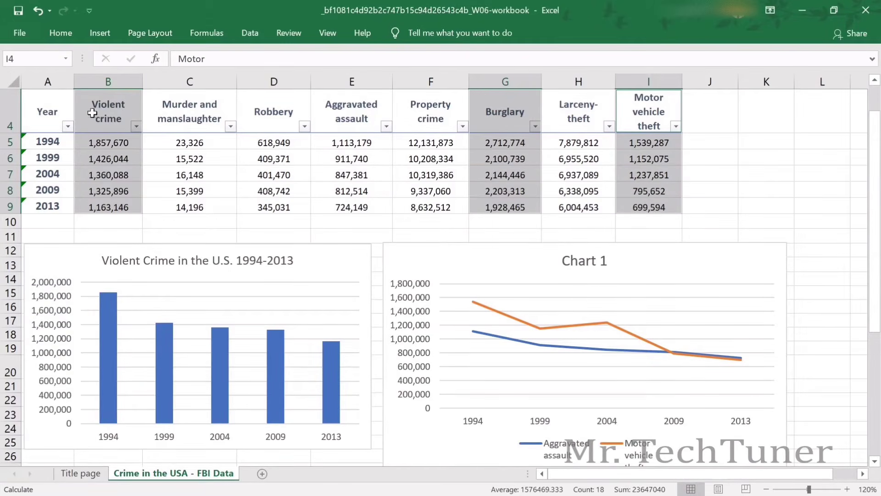
left_click(104, 31)
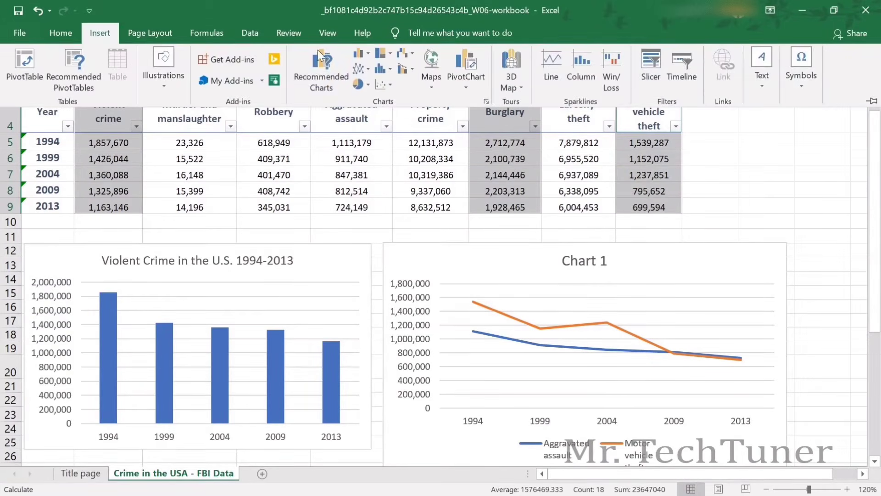
left_click(362, 68)
left_click(371, 111)
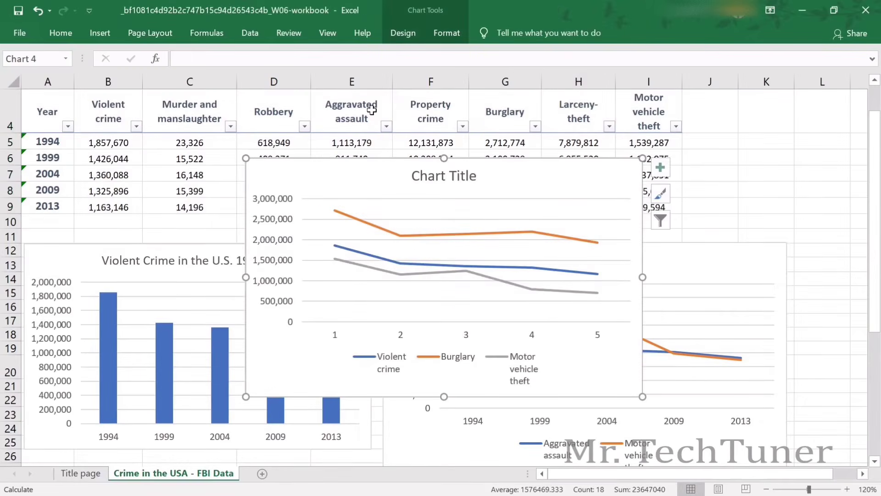
Compare the new line chart with question 10's selected answer, checking its line colors, title, axis label and data table.
key("alt+Tab")
scroll(345, 183, "down", 3)
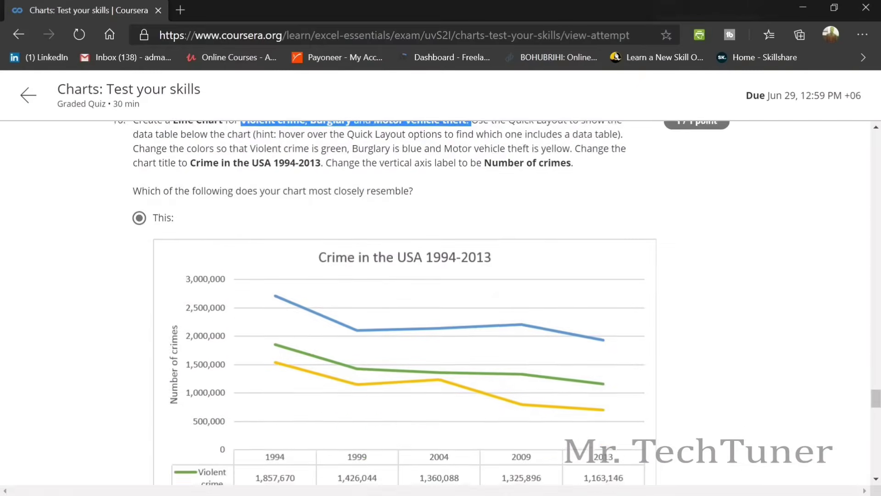
scroll(375, 208, "down", 2)
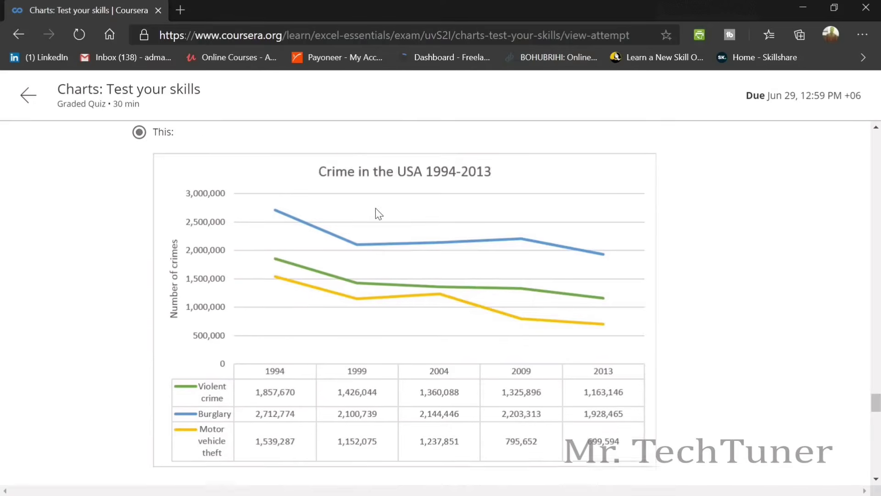
key("alt+Tab")
key("alt+Tab")
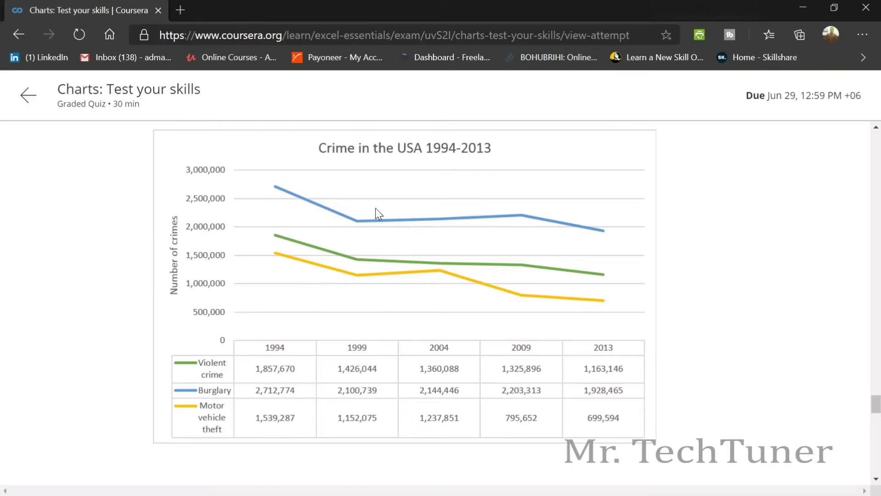
key("alt+Tab")
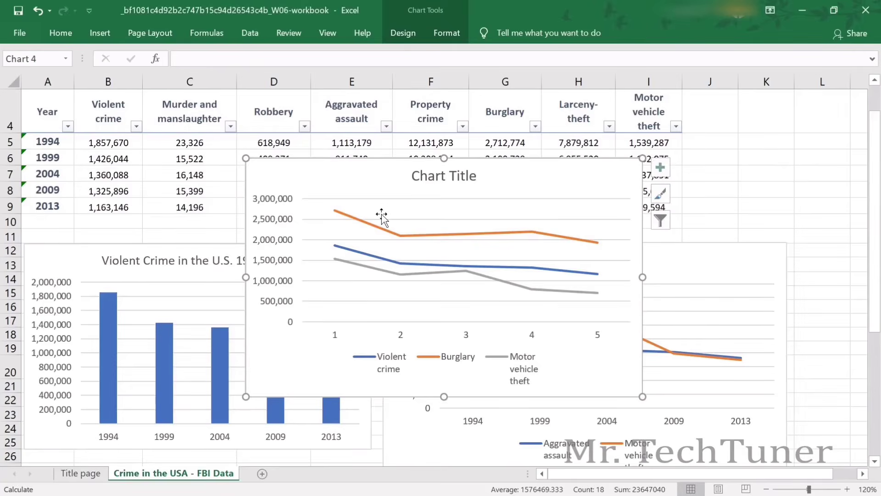
Compare the new line chart with question 10's pictured option that has blue, orange and gray lines.
key("alt+Tab")
scroll(375, 211, "down", 6)
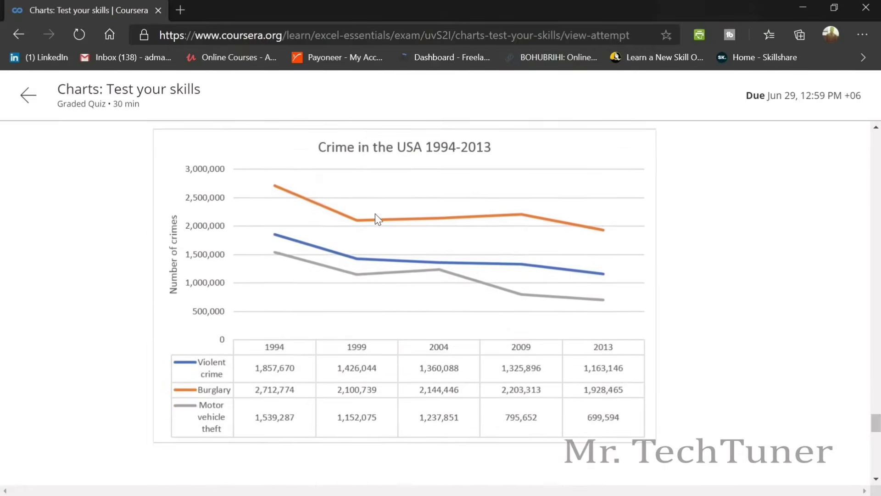
scroll(375, 215, "up", 1)
key("alt+Tab")
key("alt+Tab")
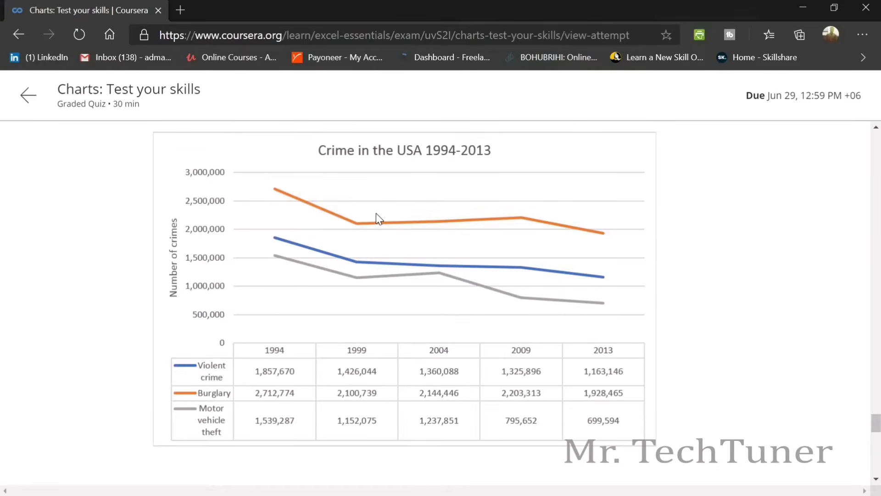
key("alt+Tab")
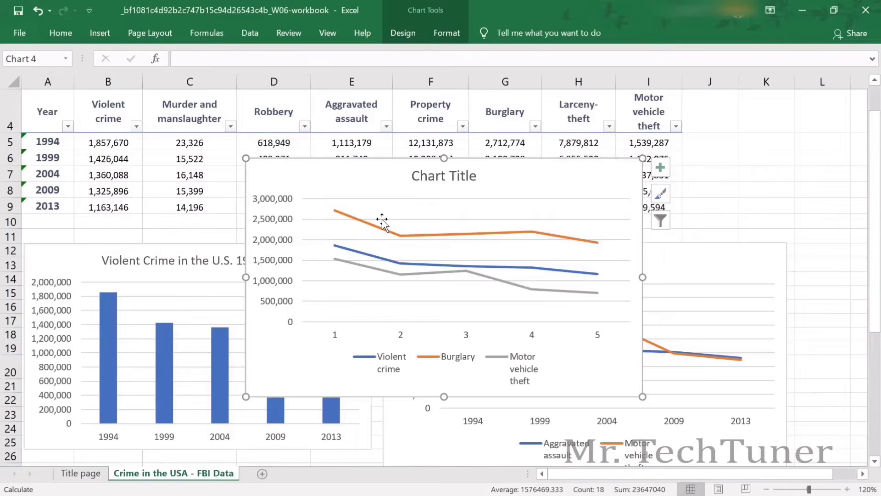
Switch to Edge and compare question 10's pictured line chart options with the recreated chart, reading through to the feedback.
key("alt+Tab")
scroll(376, 218, "down", 5)
scroll(377, 219, "up", 2)
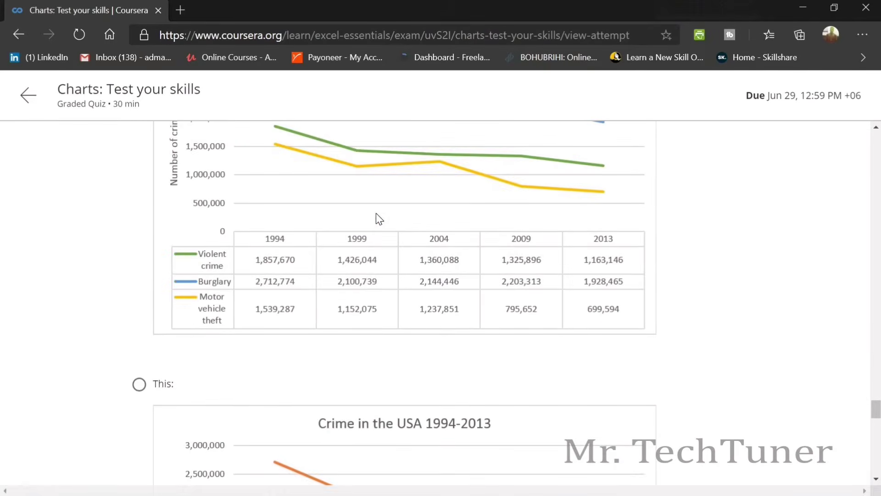
scroll(376, 213, "up", 3)
scroll(376, 213, "down", 3)
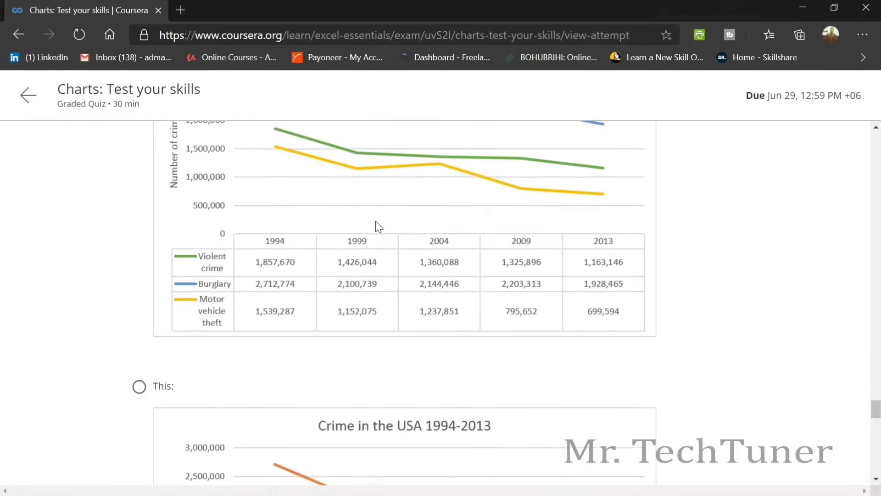
scroll(373, 219, "down", 6)
scroll(372, 218, "up", 4)
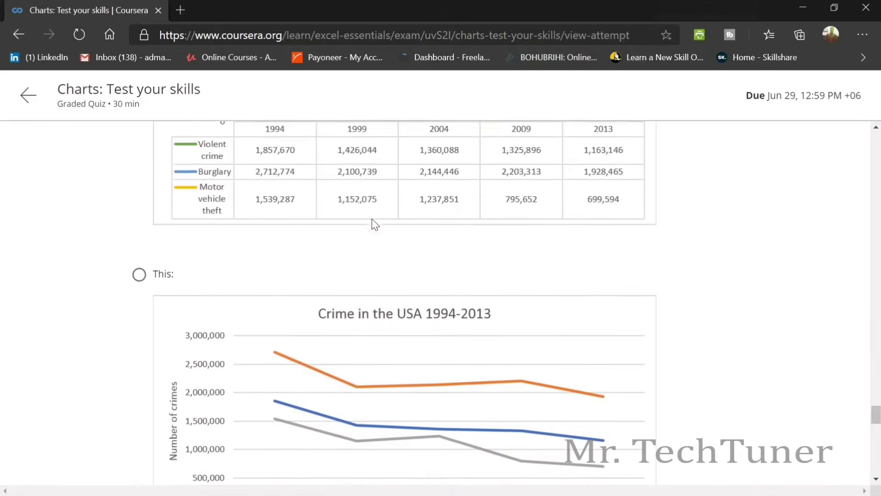
scroll(372, 218, "down", 4)
scroll(372, 219, "up", 6)
scroll(372, 218, "down", 5)
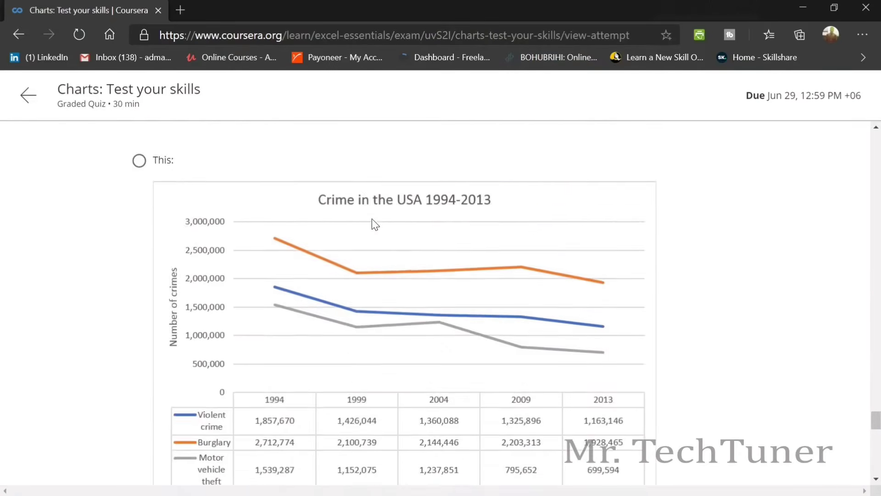
scroll(295, 216, "up", 3)
scroll(287, 212, "down", 1)
scroll(285, 214, "up", 3)
scroll(283, 212, "down", 1)
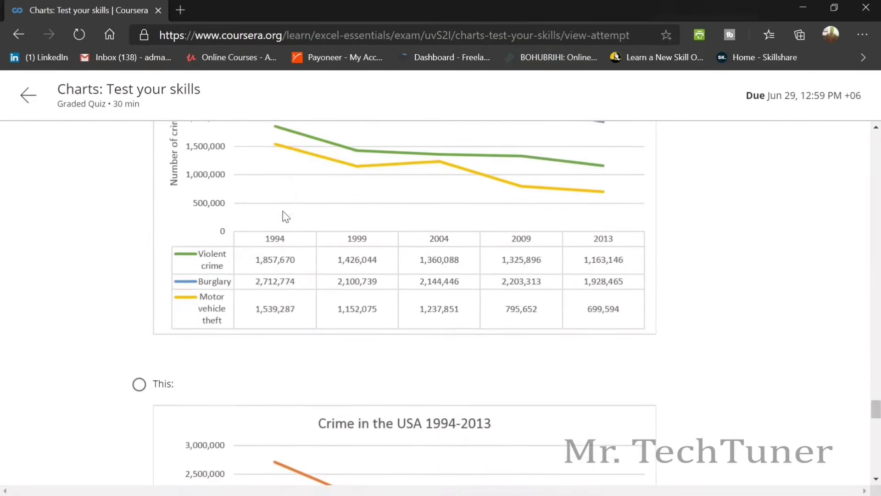
scroll(283, 211, "up", 3)
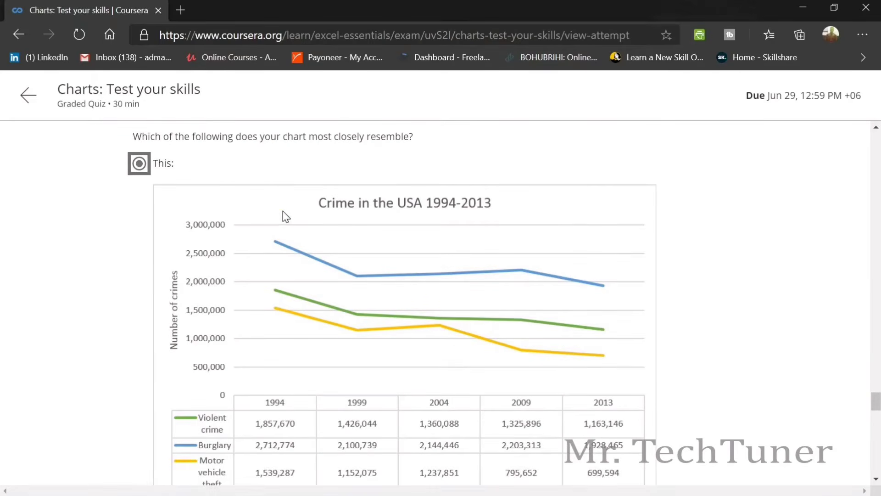
scroll(342, 301, "down", 20)
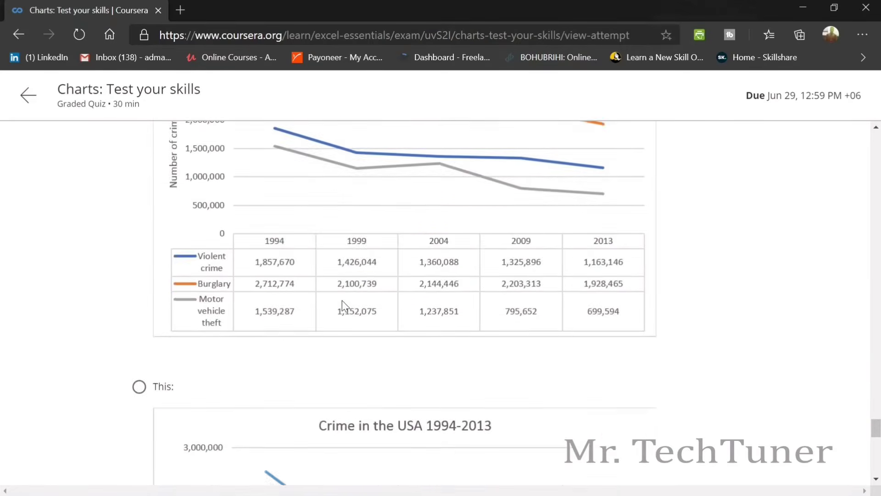
scroll(343, 302, "down", 1)
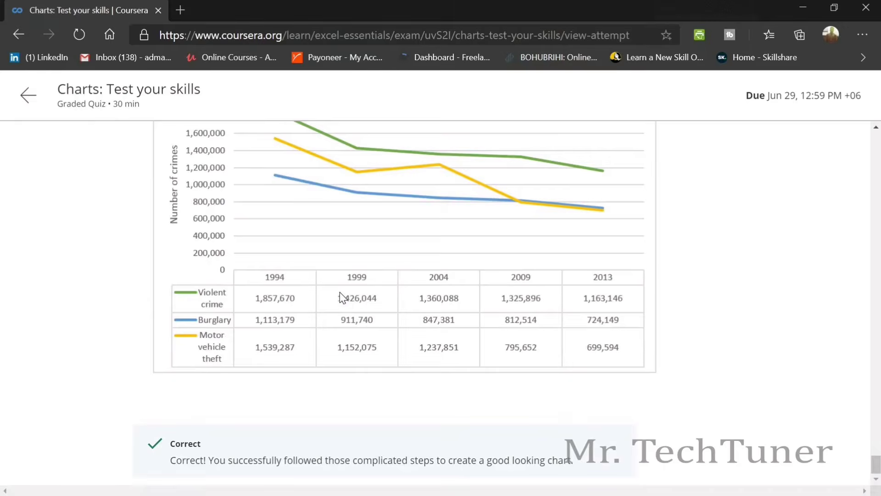
Leave the charts quiz and open the submitted feedback for the Course 1 Final Assessment from the Week 6 page.
left_click(28, 96)
left_click(180, 130)
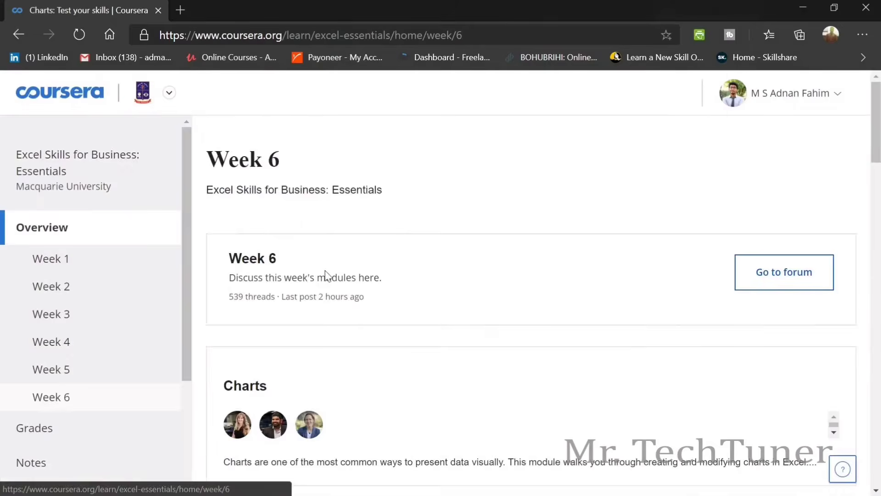
scroll(329, 278, "down", 15)
scroll(334, 287, "down", 15)
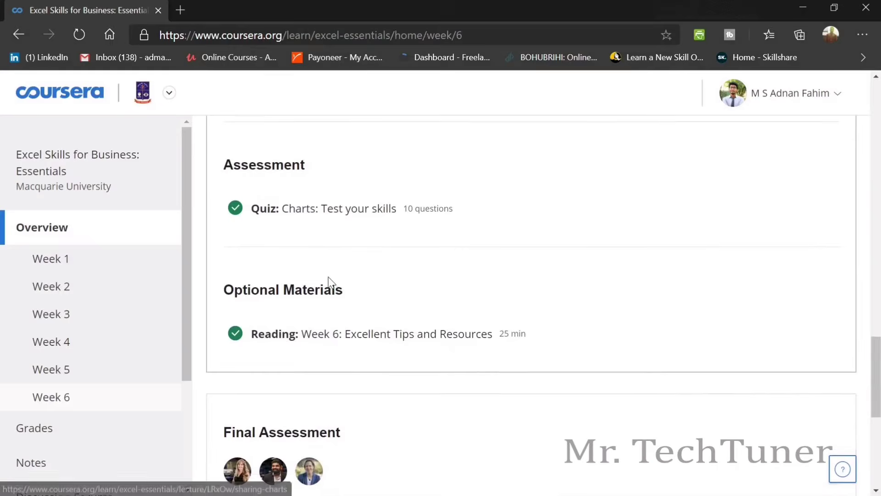
scroll(329, 277, "down", 2)
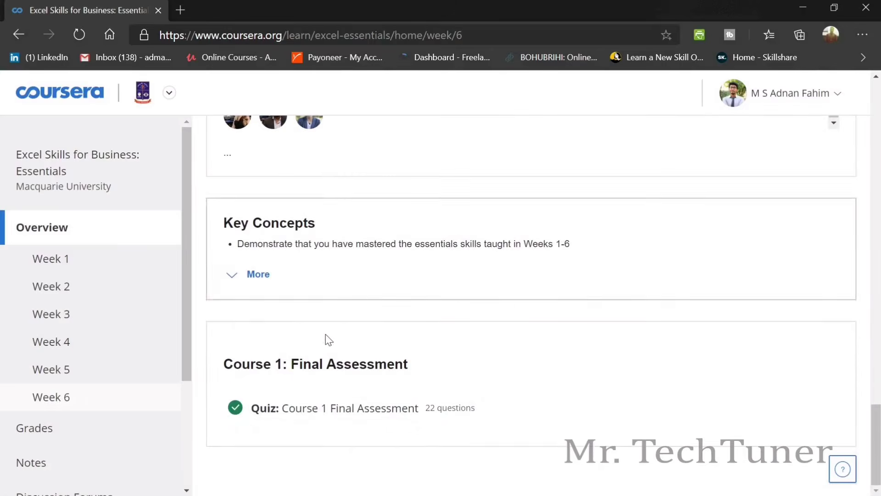
left_click(321, 411)
scroll(212, 305, "down", 1)
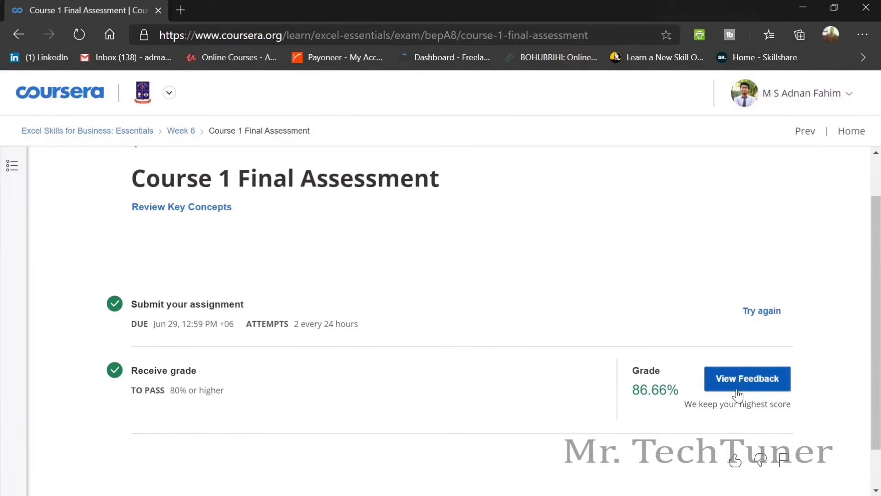
left_click(724, 377)
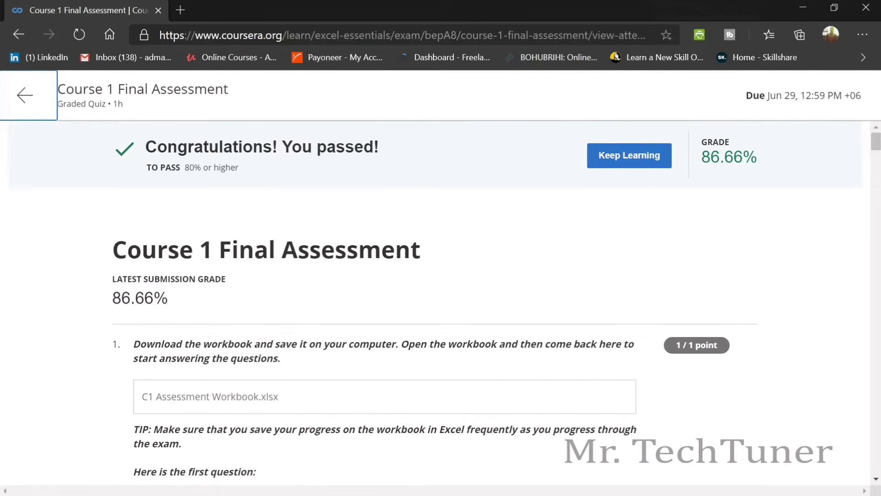
Download C1 Assessment Workbook.xlsx from question 1, read the question and its answer, and open the workbook in Excel.
left_click(244, 345)
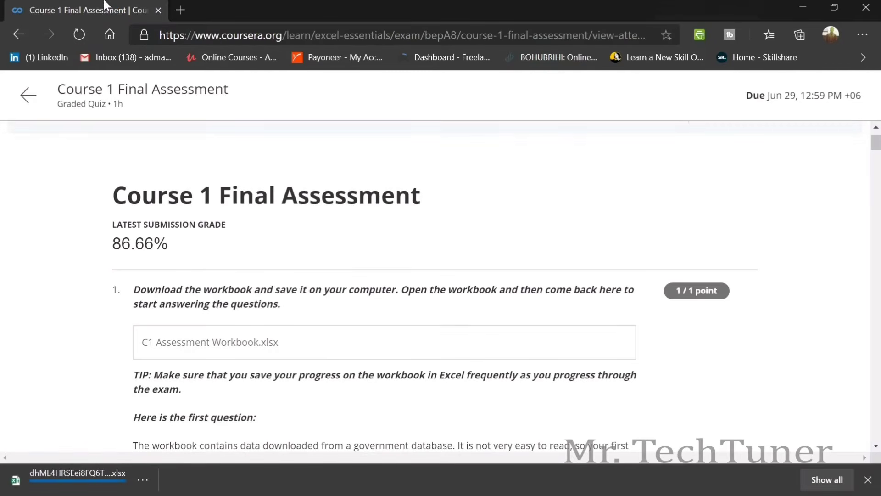
scroll(188, 234, "down", 3)
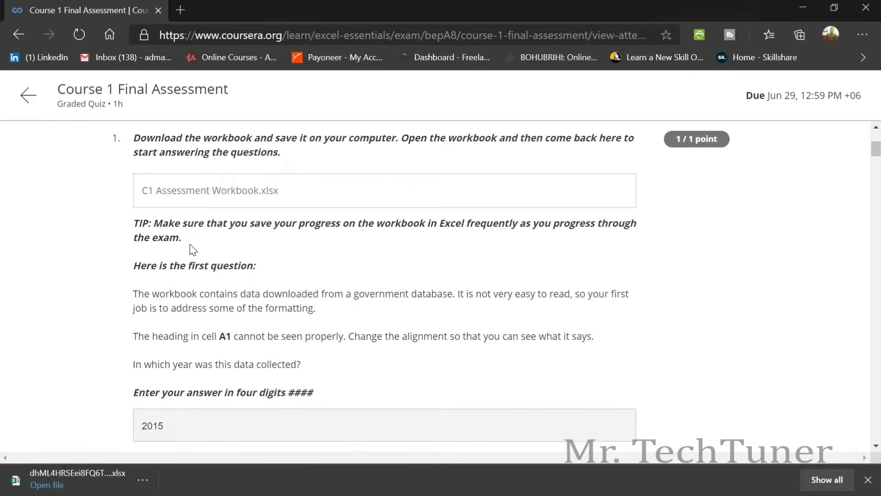
scroll(193, 250, "down", 2)
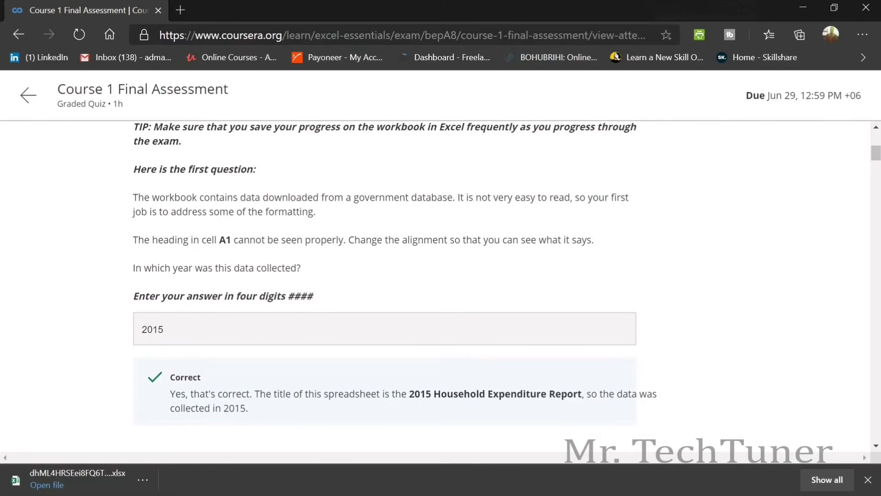
left_click(112, 472)
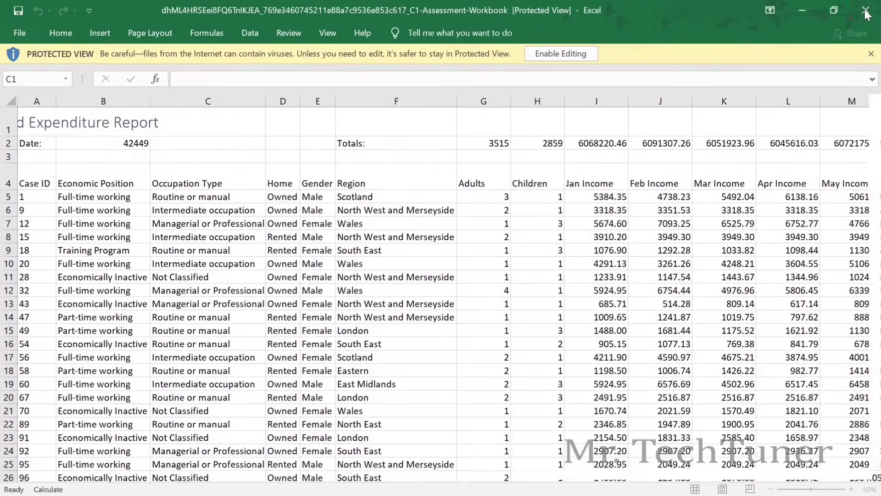
Close the W06 workbook and enable editing in the C1 Assessment workbook.
key("alt+Tab")
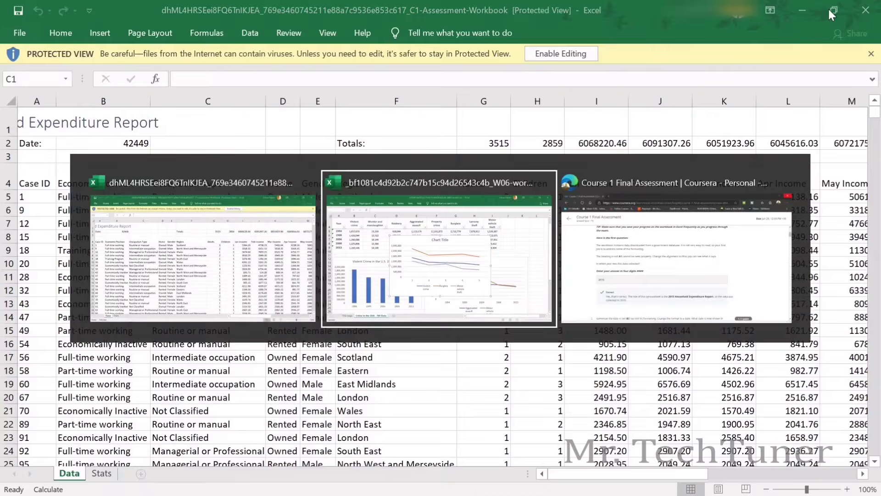
left_click(866, 10)
left_click(439, 276)
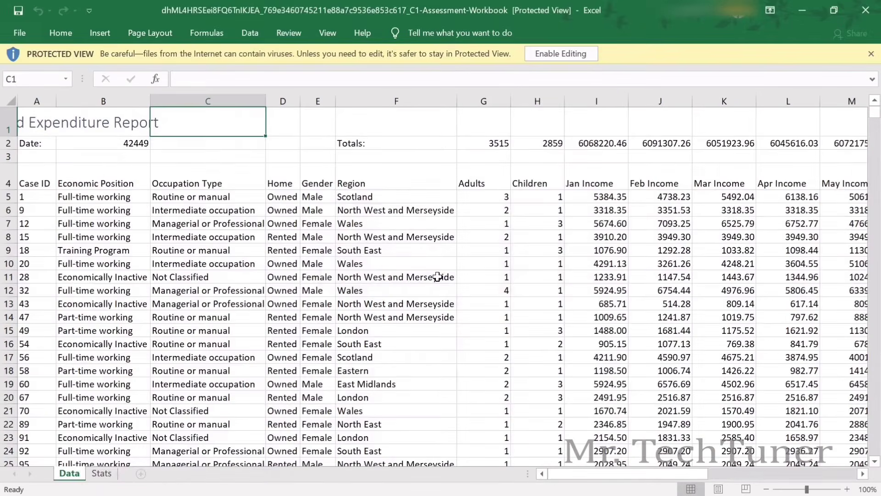
left_click(561, 54)
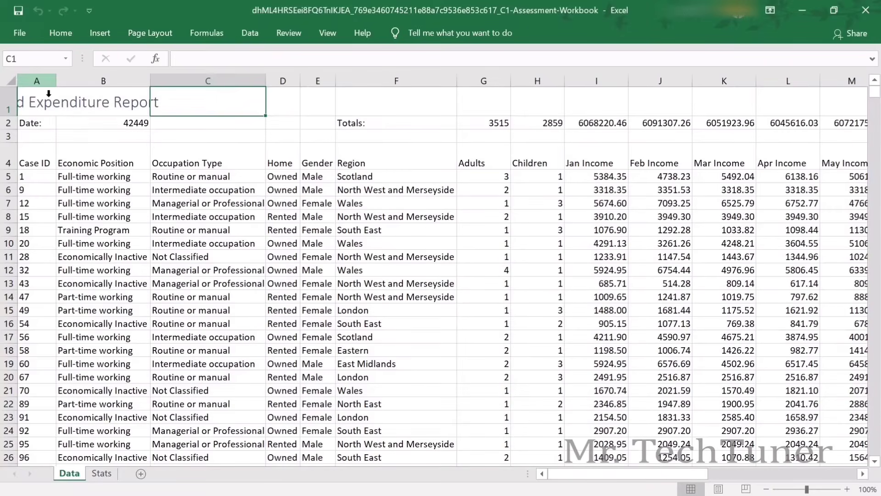
Merge and center the report heading across A1:D1 on the Data sheet.
left_click(44, 93)
key("alt+Tab")
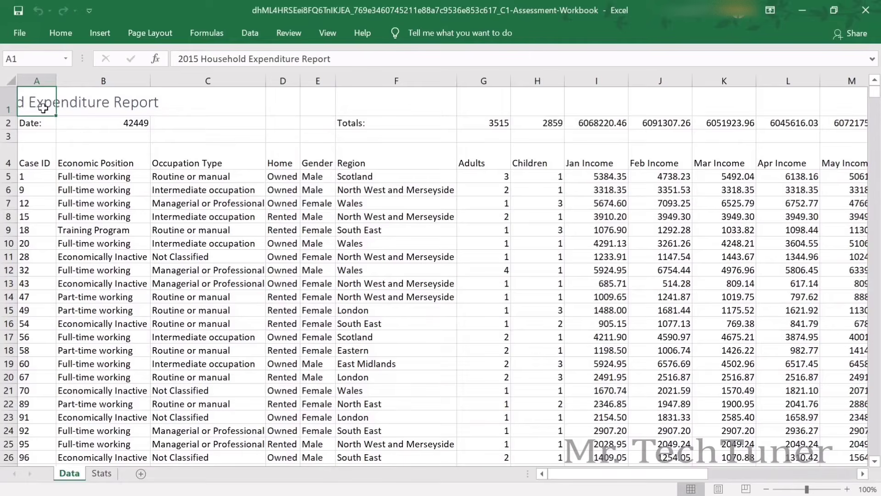
left_click_drag(42, 109, 173, 112)
left_click_drag(234, 111, 295, 110)
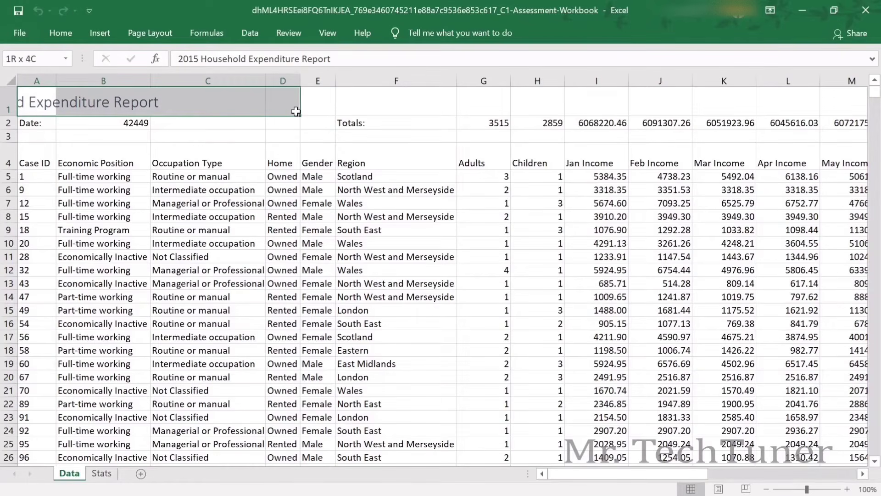
right_click(196, 102)
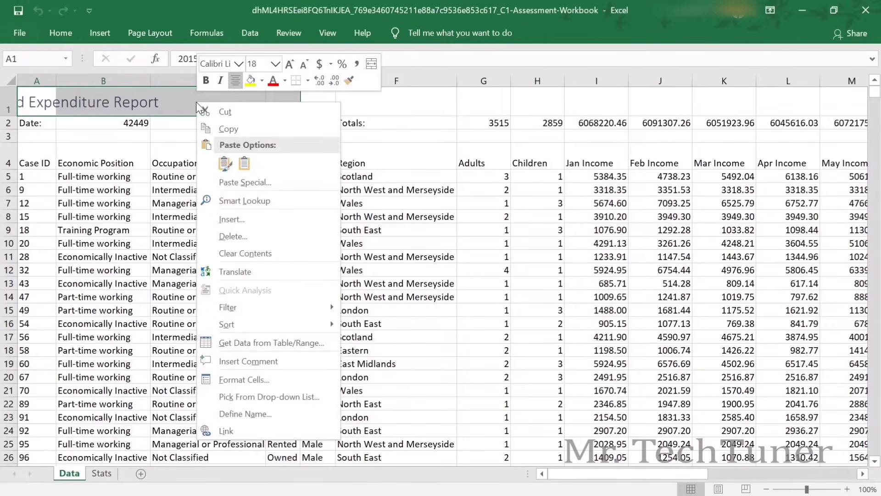
left_click(64, 33)
left_click(305, 76)
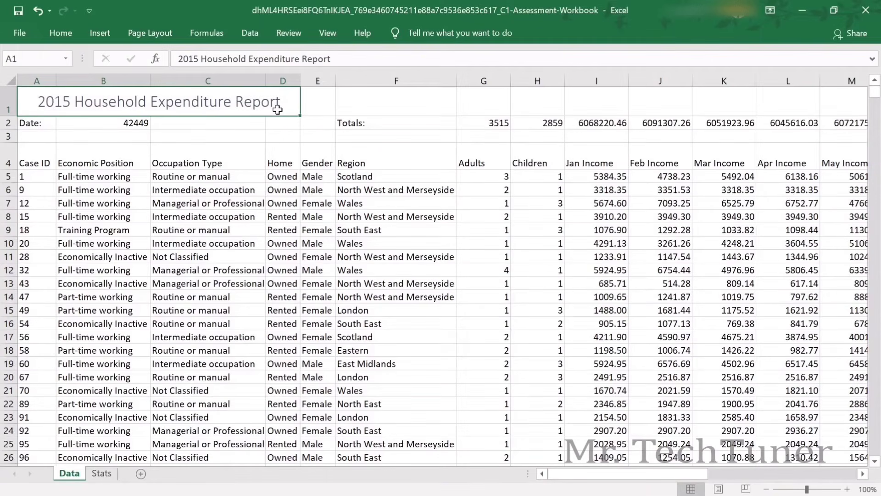
Switch to Edge, check question 1's year answer against the heading, and read question 2 about the date in B2.
key("alt+Tab")
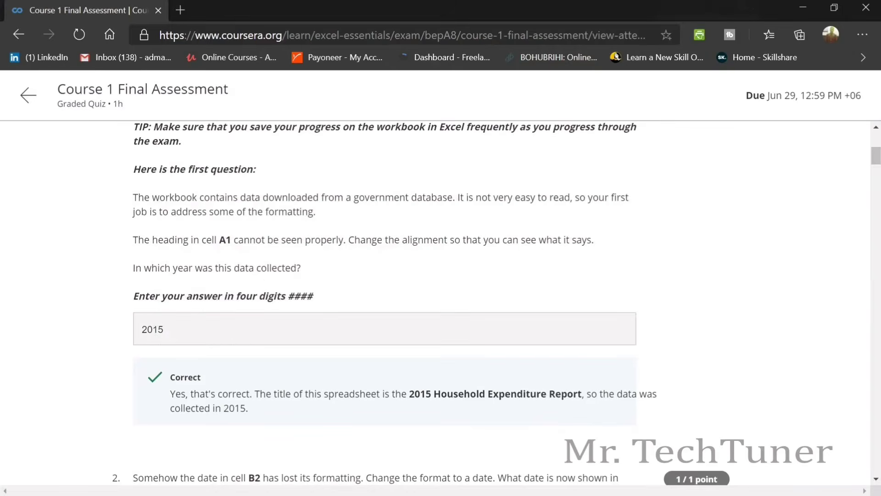
left_click_drag(142, 267, 305, 268)
left_click(177, 329)
scroll(206, 322, "down", 1)
scroll(203, 317, "down", 5)
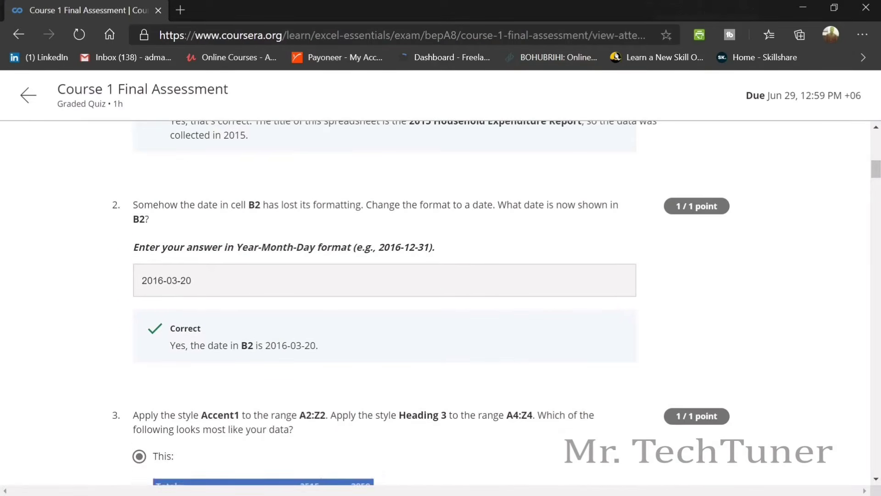
left_click_drag(163, 228, 133, 219)
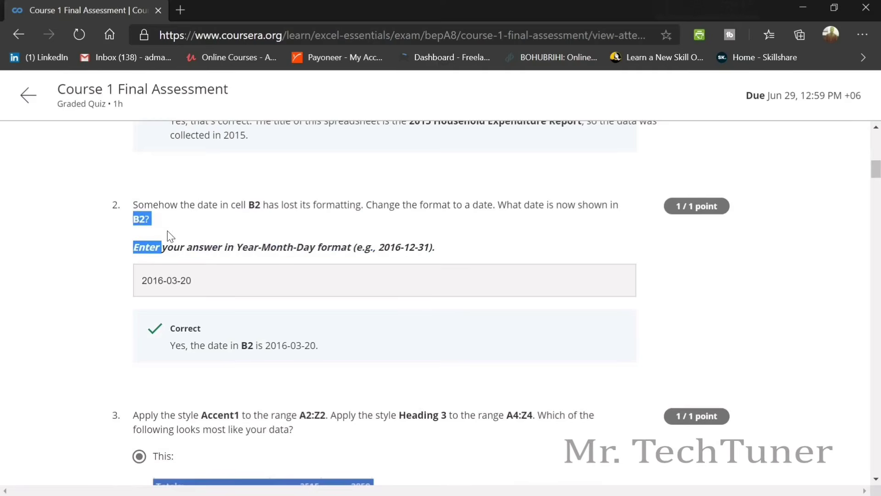
left_click(178, 231)
Return to the C1 Assessment workbook in Excel and format cell B2 as a Long Date.
key("alt+Tab")
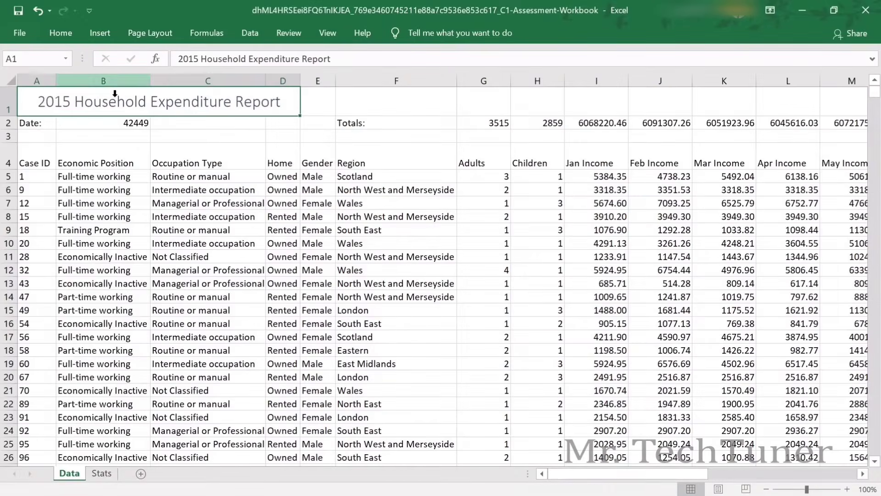
left_click(117, 123)
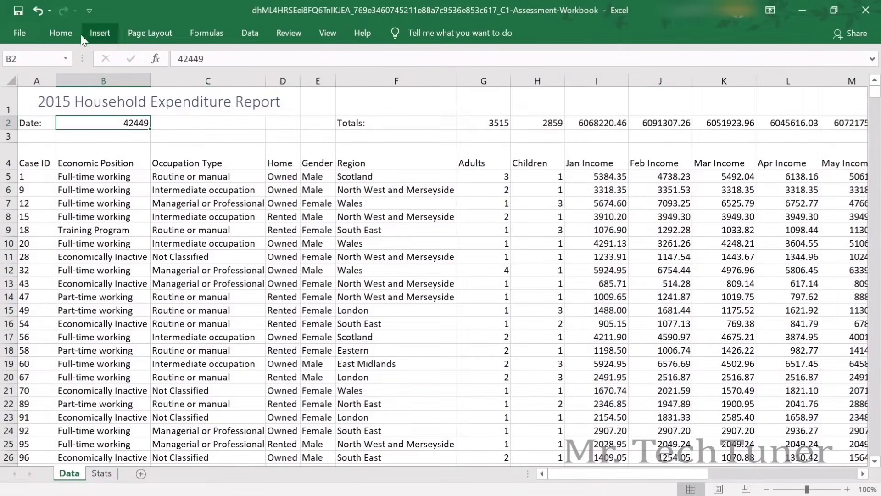
left_click(67, 30)
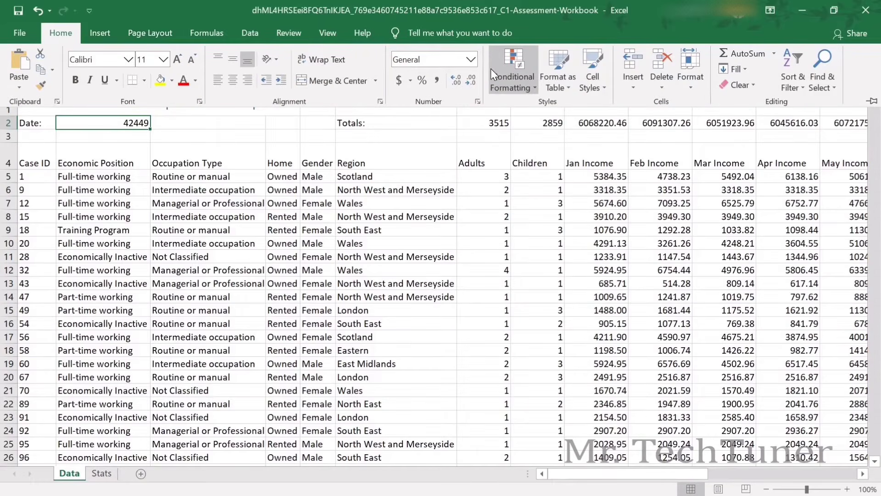
left_click(470, 60)
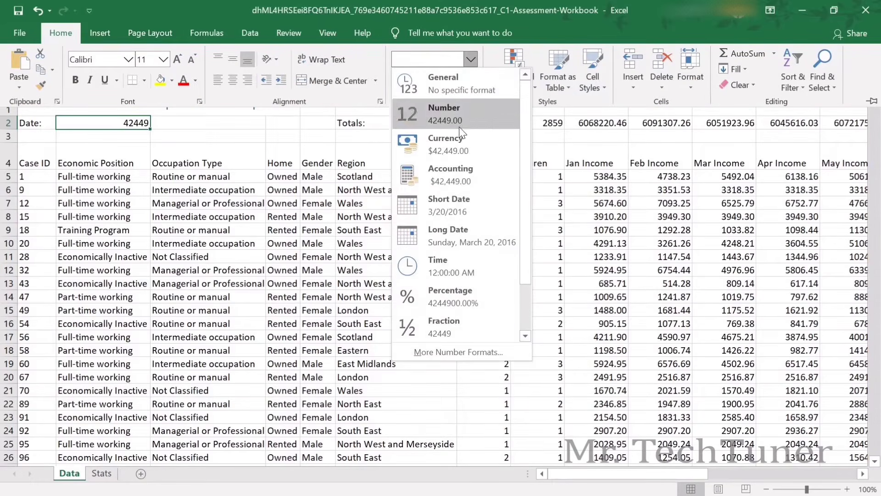
left_click(445, 232)
Switch to Edge, check question 2's date answer, and read question 3 about the Accent1 and Heading 3 styles.
key("alt+Tab")
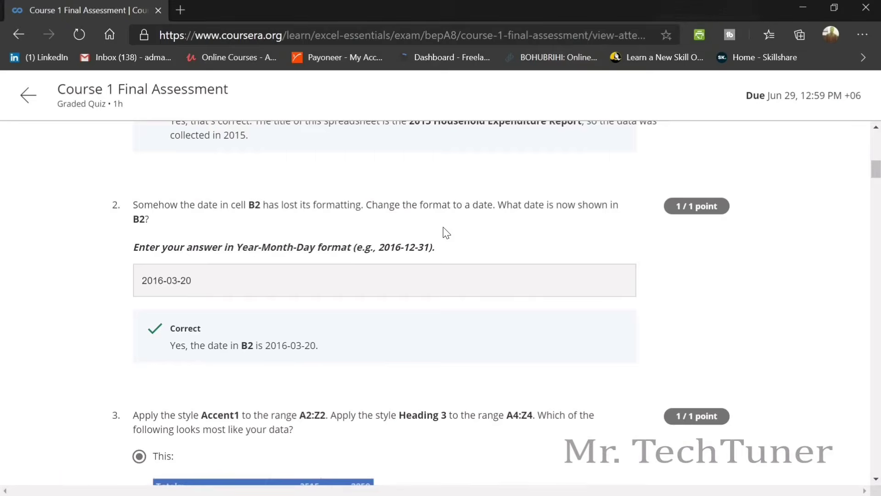
scroll(295, 235, "down", 1)
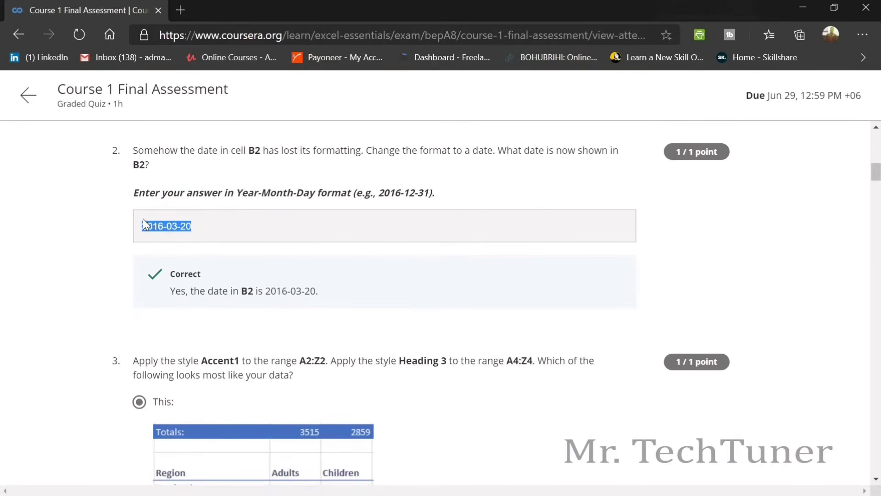
scroll(246, 275, "down", 3)
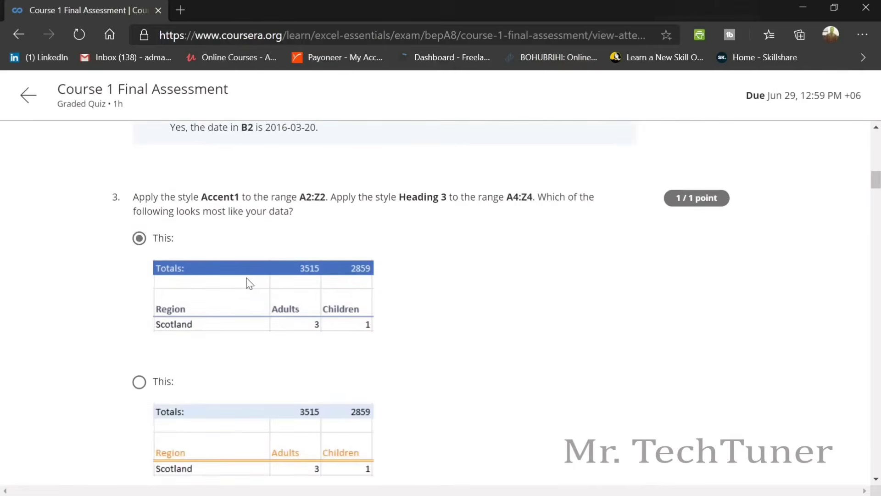
scroll(248, 282, "down", 1)
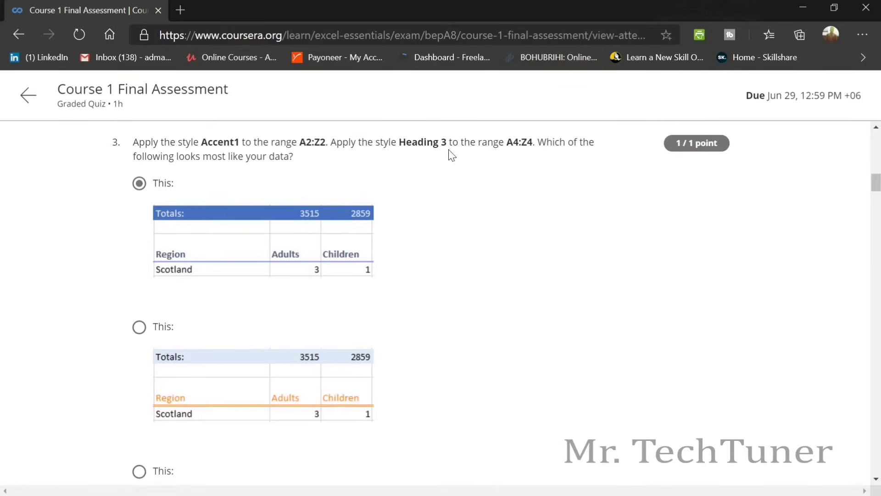
Highlight A2:Z2 in question 3, switch to the C1 Assessment workbook in Excel, and apply the 20% - Accent1 cell style to that range.
left_click_drag(329, 142, 299, 142)
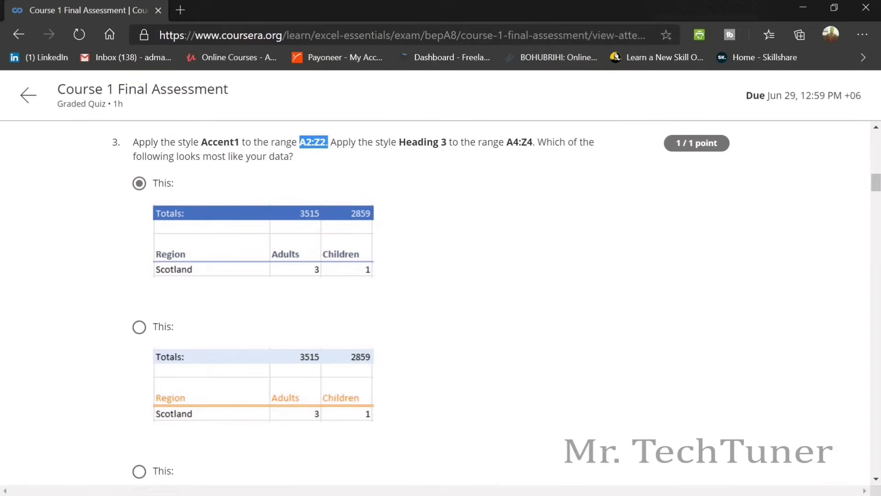
key("alt+Tab")
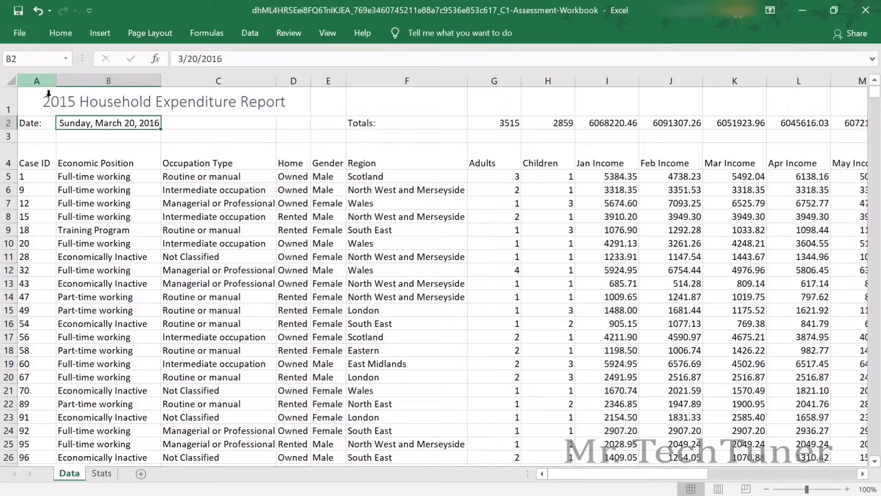
left_click(37, 81)
left_click(44, 127)
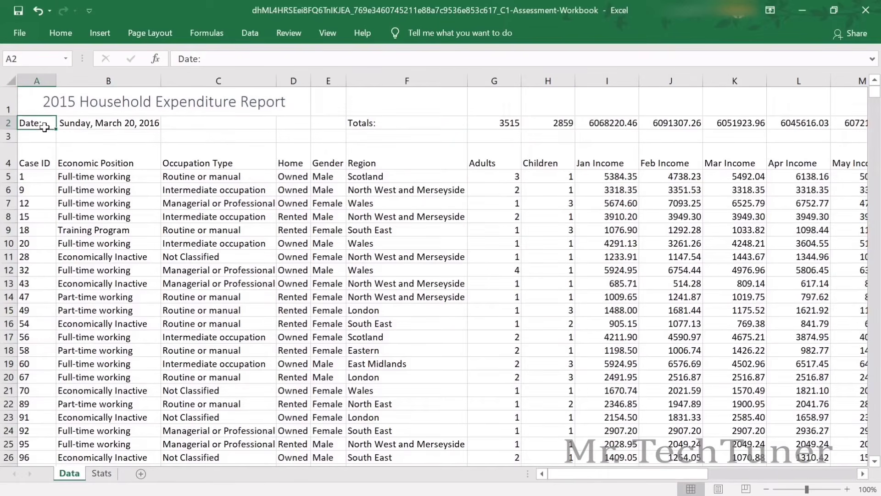
left_click_drag(44, 127, 786, 123)
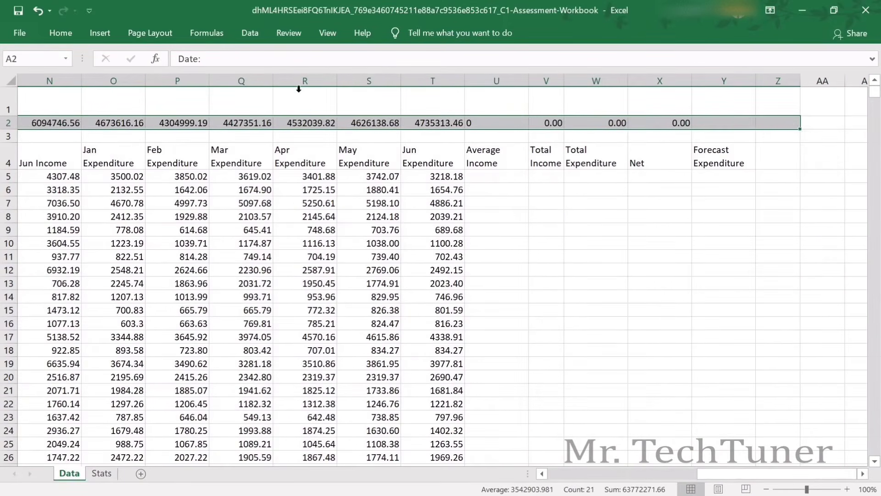
left_click(54, 32)
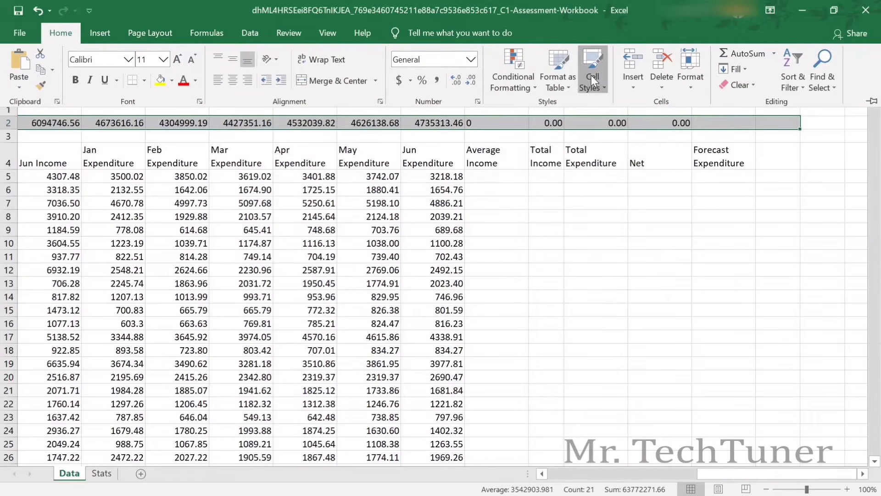
left_click(592, 75)
key("alt+Tab")
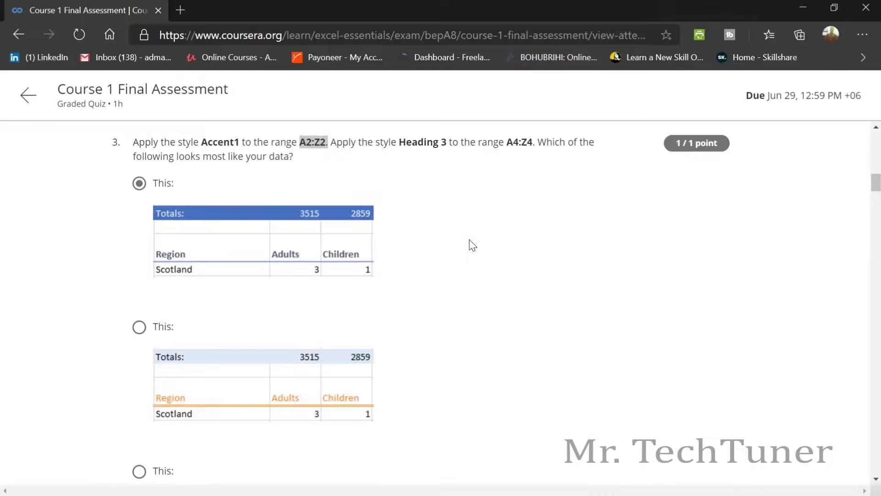
key("alt+Tab")
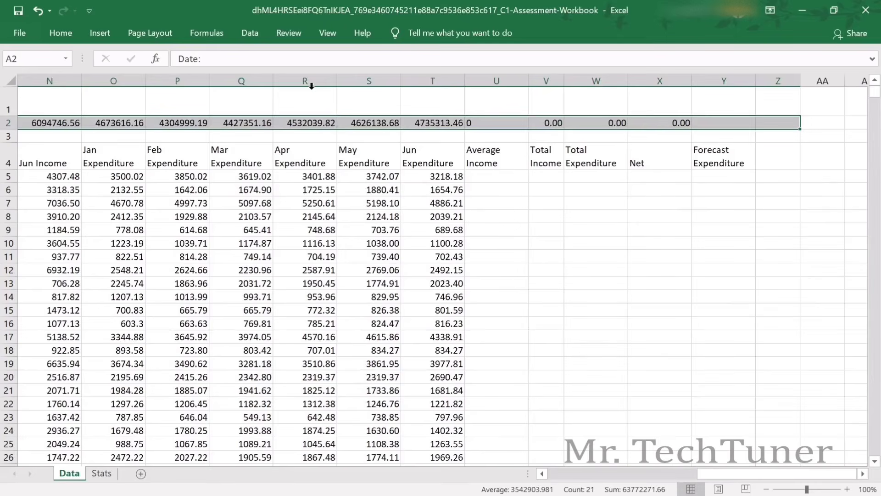
left_click(60, 33)
left_click(593, 79)
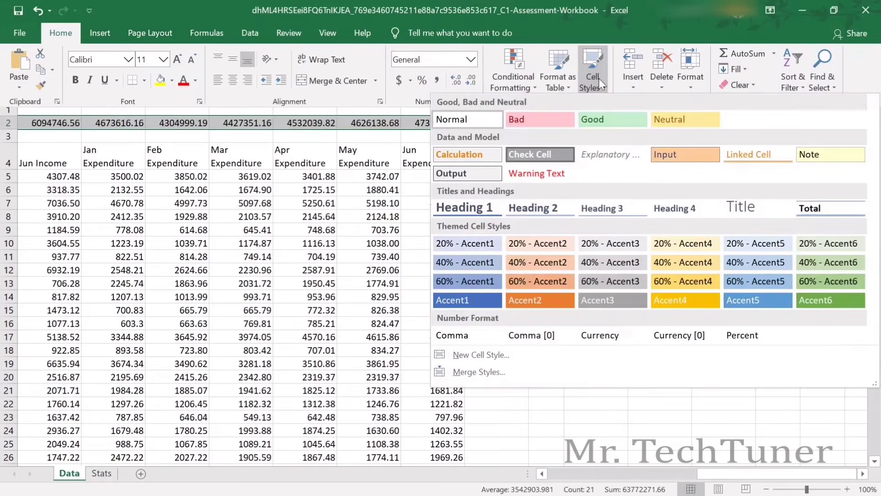
left_click(464, 243)
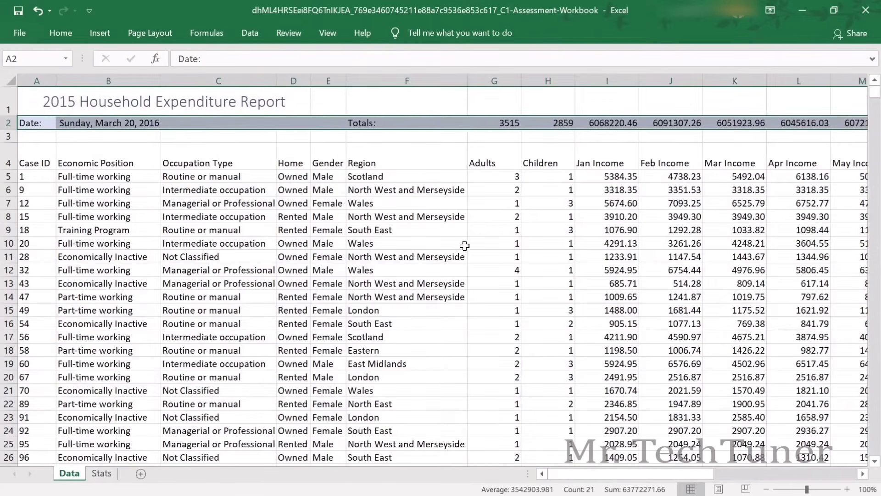
left_click(224, 138)
Recheck question 3 in Edge, return to Excel, and apply the Heading 3 cell style to A4:Z4 on the Data sheet.
key("alt+Tab")
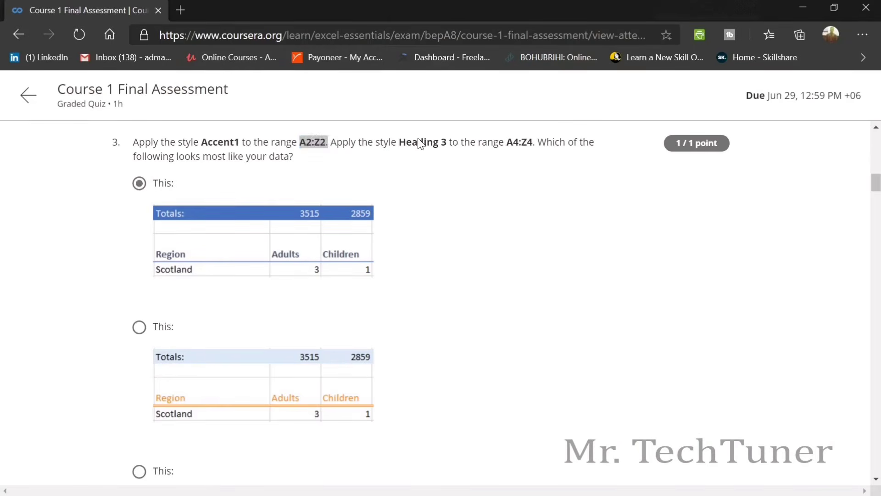
key("alt+Tab")
left_click(33, 166)
left_click_drag(33, 167, 849, 154)
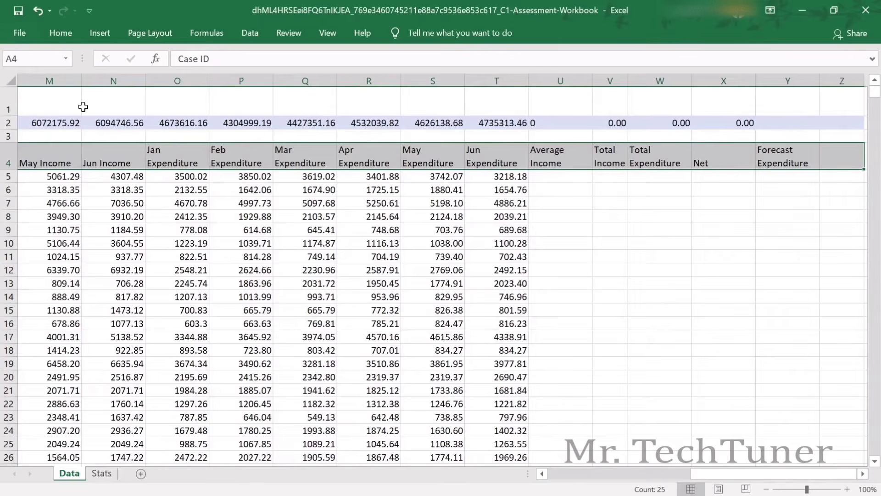
left_click(60, 33)
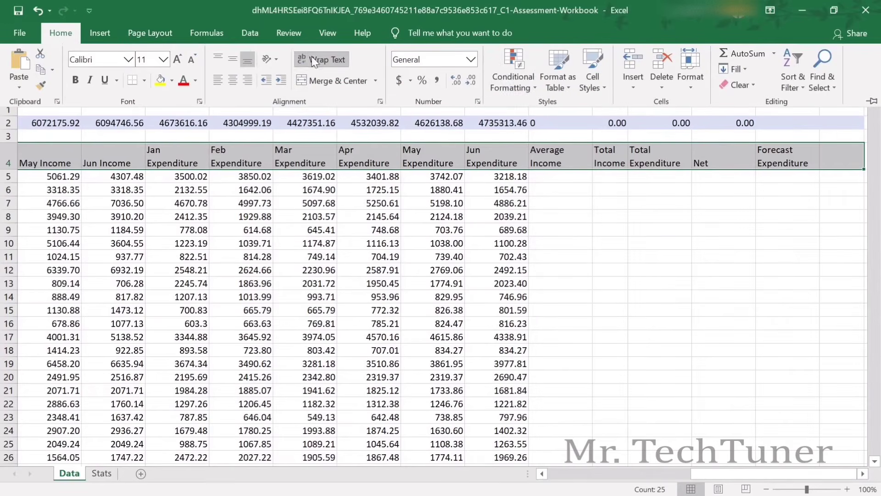
left_click(593, 65)
left_click(621, 205)
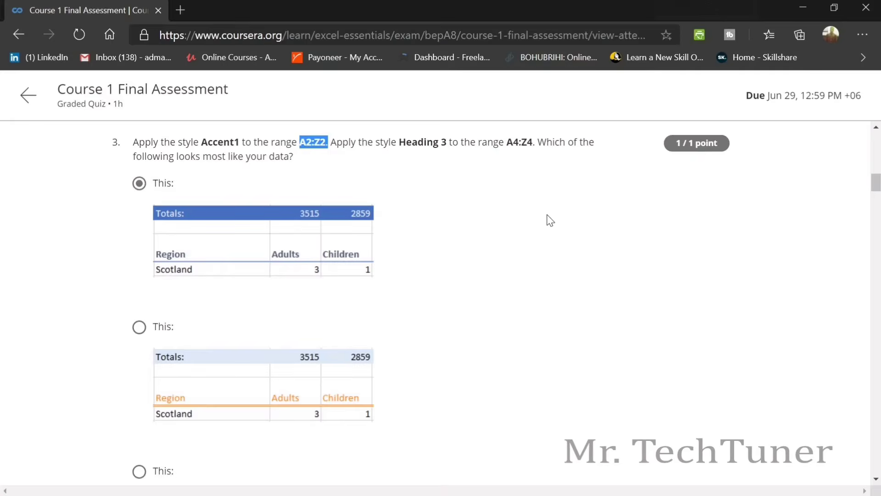
Compare the styled rows in Excel with question 3's answer in Edge and read question 4 about inserting a missing row.
key("alt+Tab")
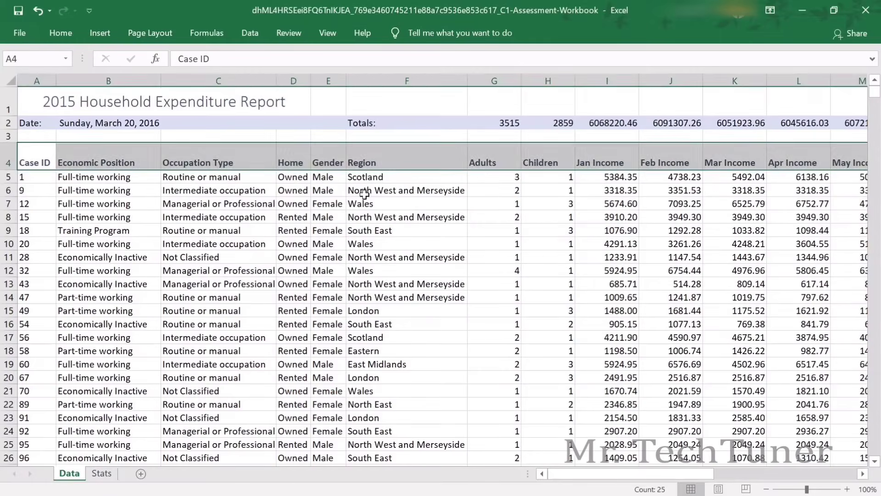
left_click(324, 200)
key("alt+Tab")
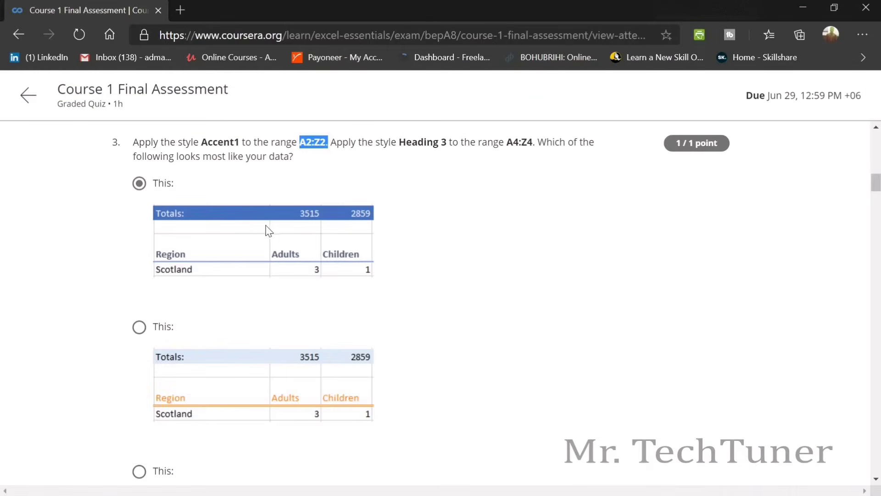
key("alt+Tab")
key("alt+Tab")
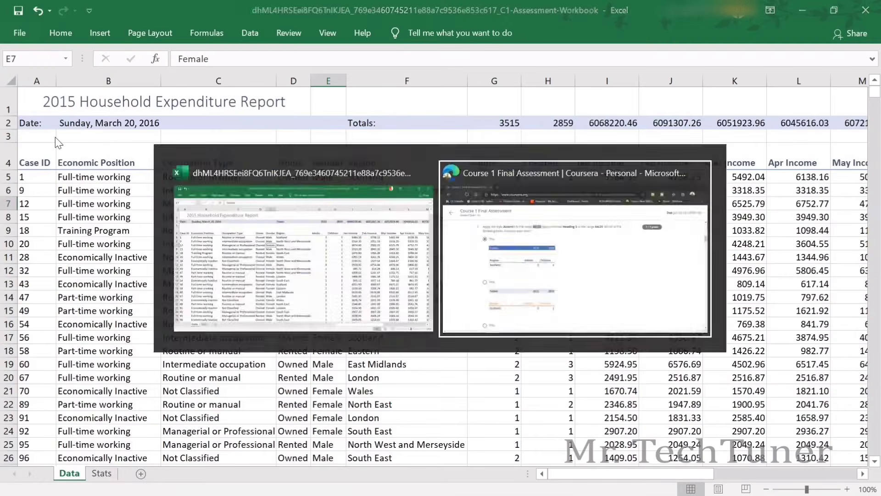
scroll(183, 236, "down", 6)
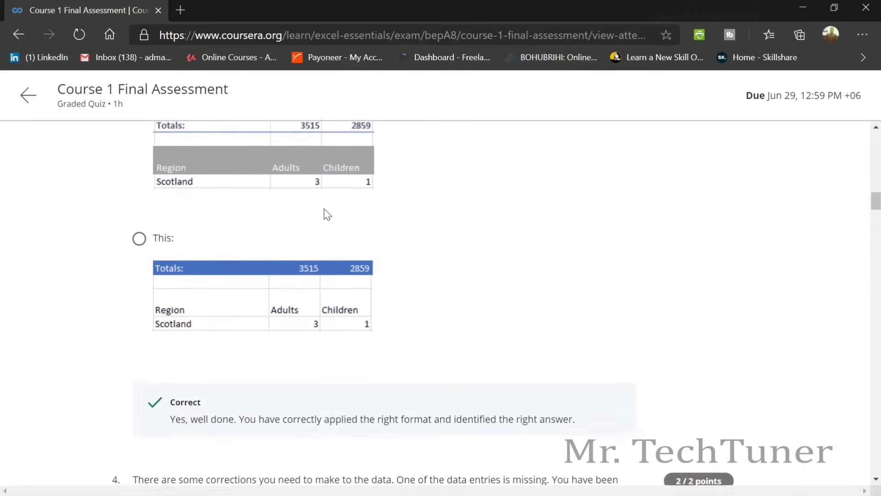
scroll(249, 244, "down", 6)
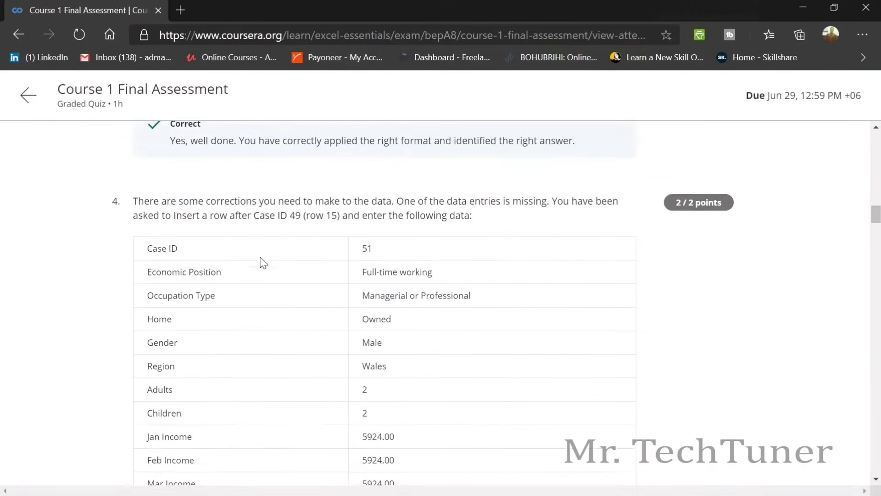
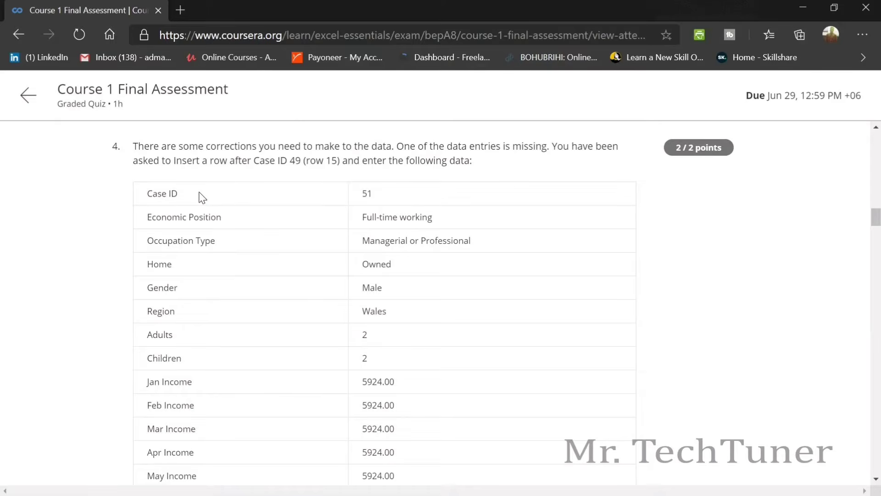
Switch to Excel, locate Case ID 49 in row 15, recheck in Edge where question 4 wants the new row, and return to Excel.
key("alt+Tab")
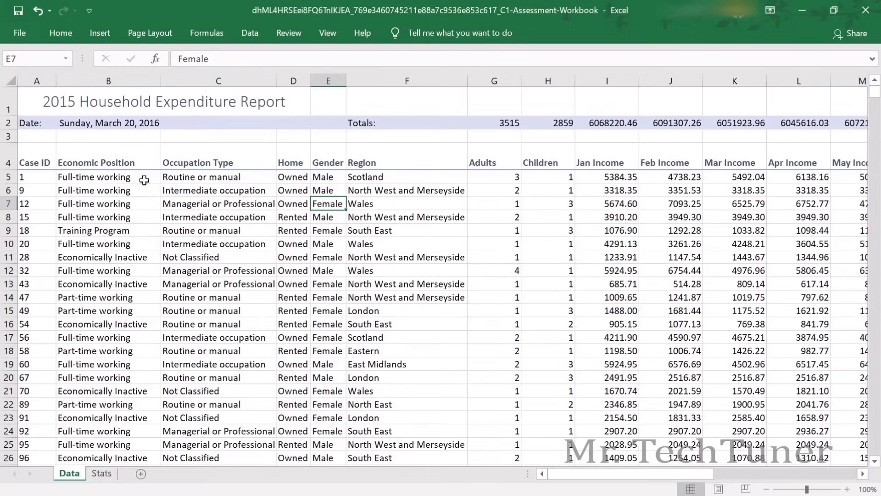
left_click(10, 312)
key("alt+Tab")
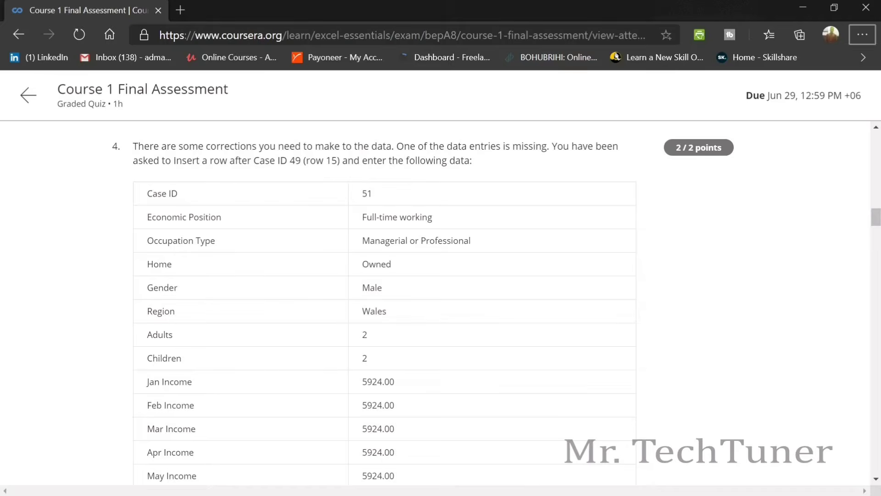
left_click_drag(230, 160, 311, 157)
key("alt+Tab")
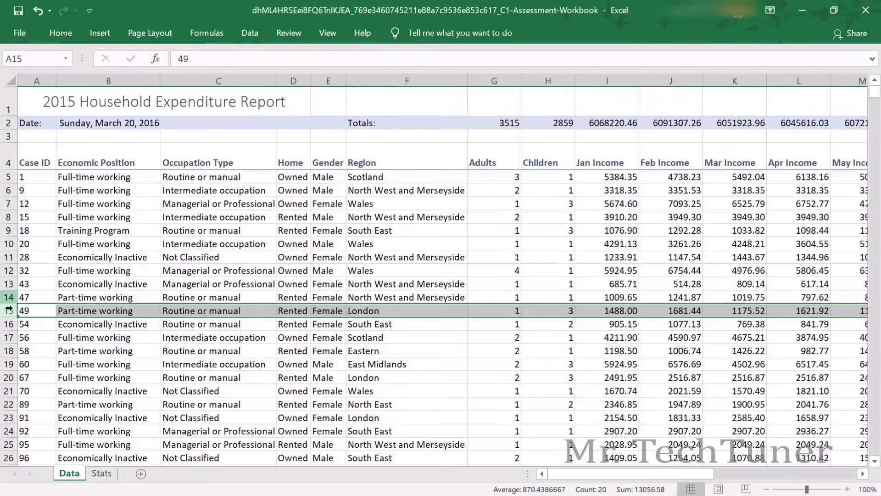
right_click(10, 313)
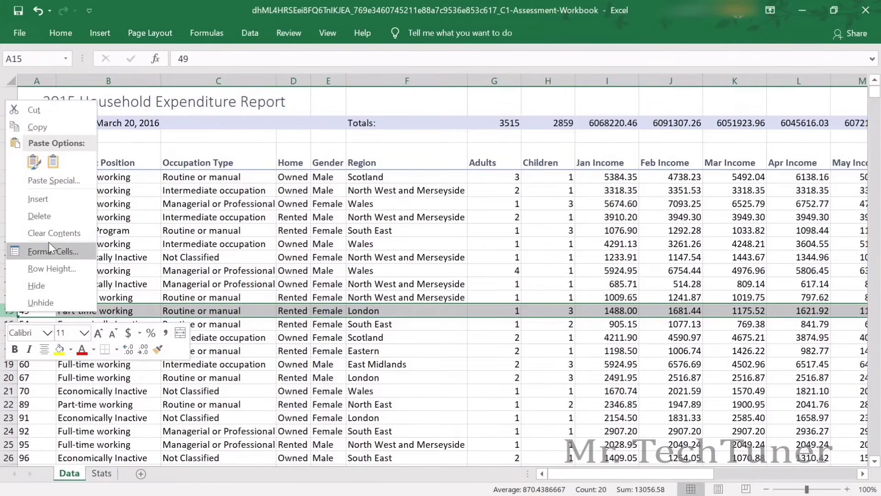
left_click(50, 202)
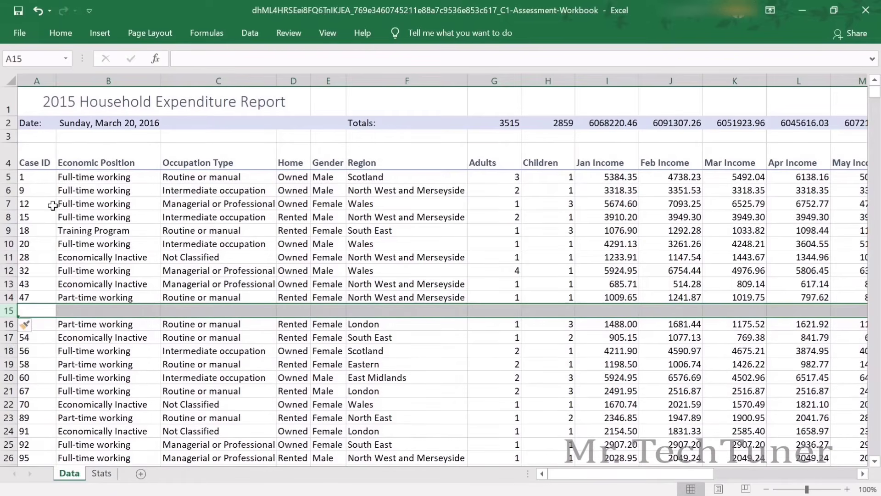
key("ctrl+z")
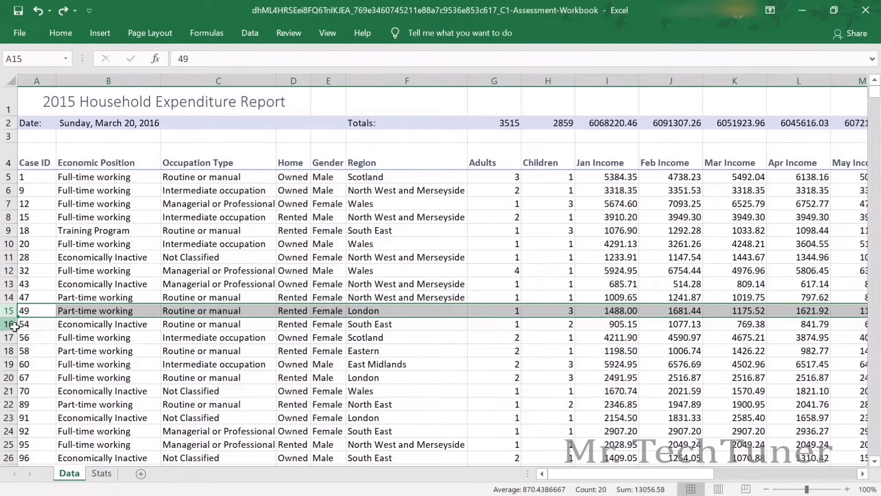
Insert a blank row below Case ID 49, check question 4's data in Edge, and enter Case ID 51 in A16.
right_click(10, 325)
left_click(46, 210)
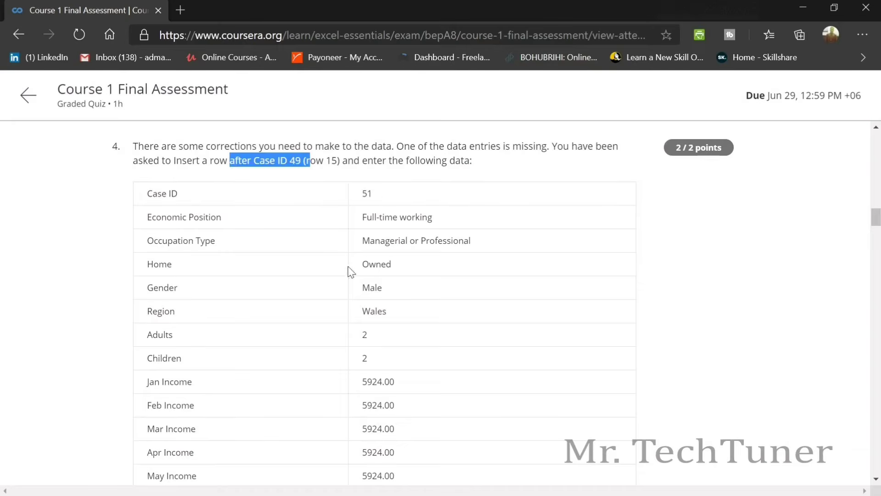
left_click(373, 200)
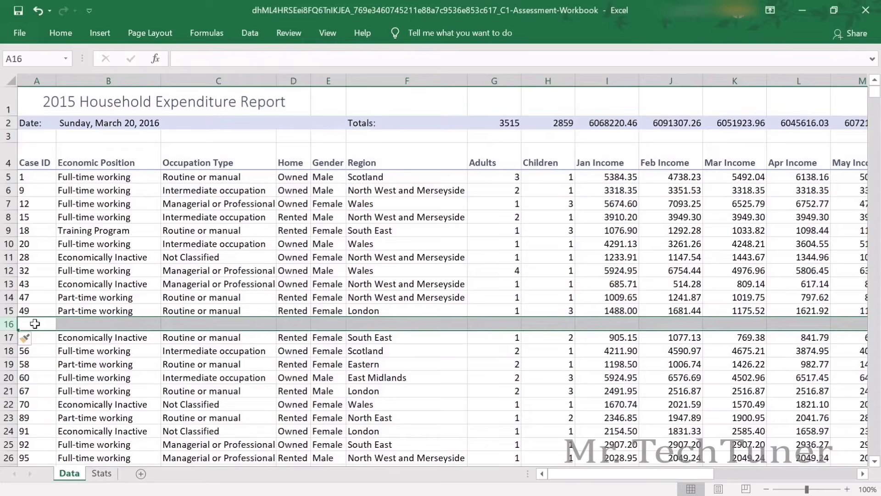
left_click(37, 325)
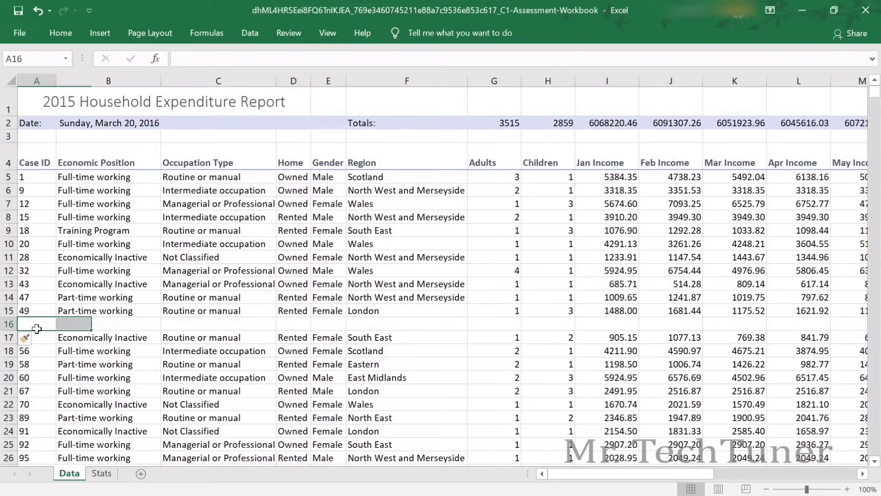
type("51")
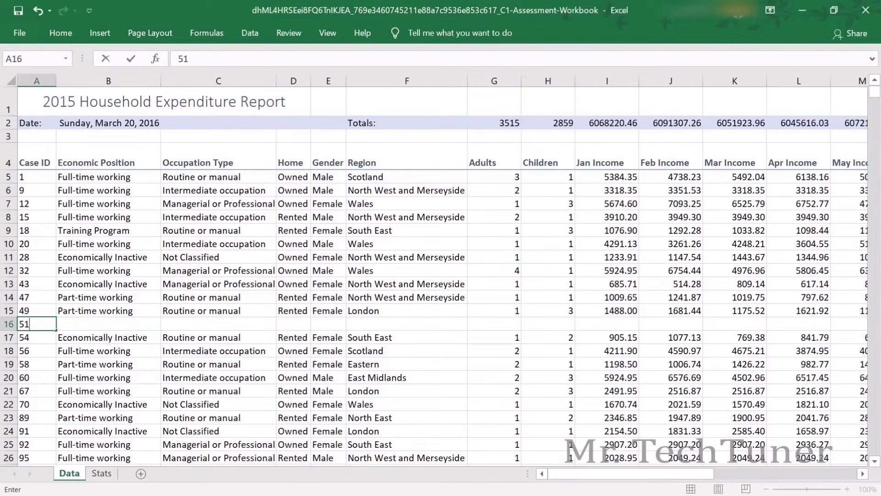
key("Tab")
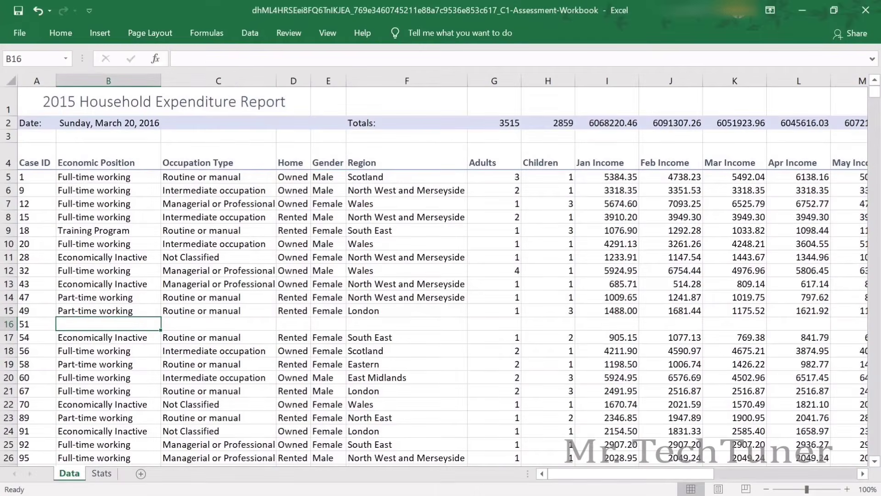
Enter Full-time working in B16 and, after checking question 4's table in Edge, Managerial or Professional in C16.
type("fu")
key("Tab")
key("alt+Tab")
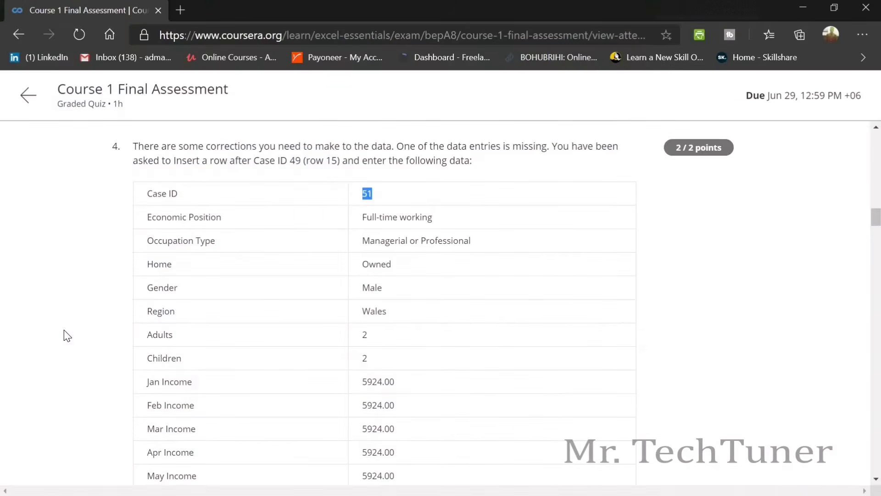
key("alt+Tab")
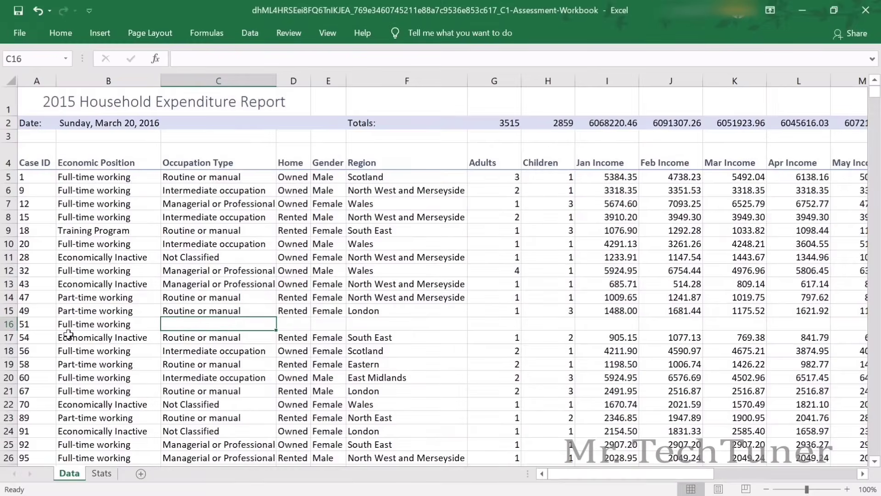
type("m")
key("Tab")
Check question 4's Home and Gender values in Edge, and enter Owned in D16 and Male in E16 in Excel.
key("alt+Tab")
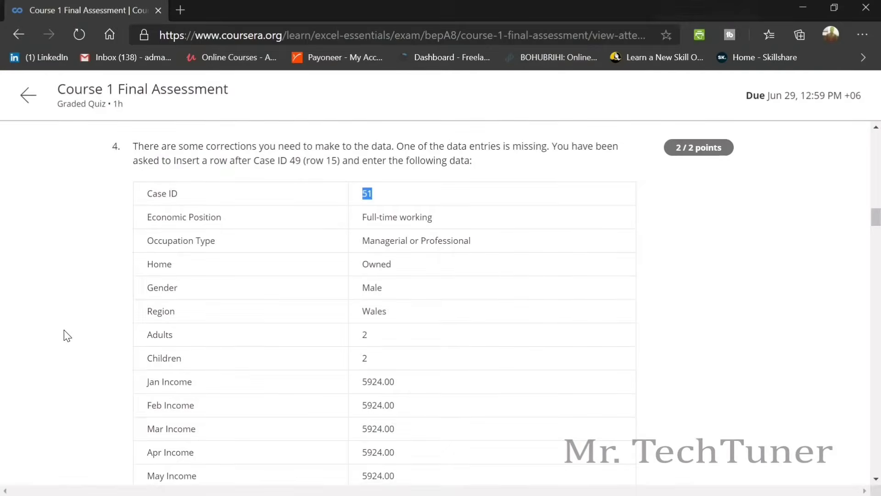
key("alt+Tab")
type("o")
key("Tab")
key("alt+Tab")
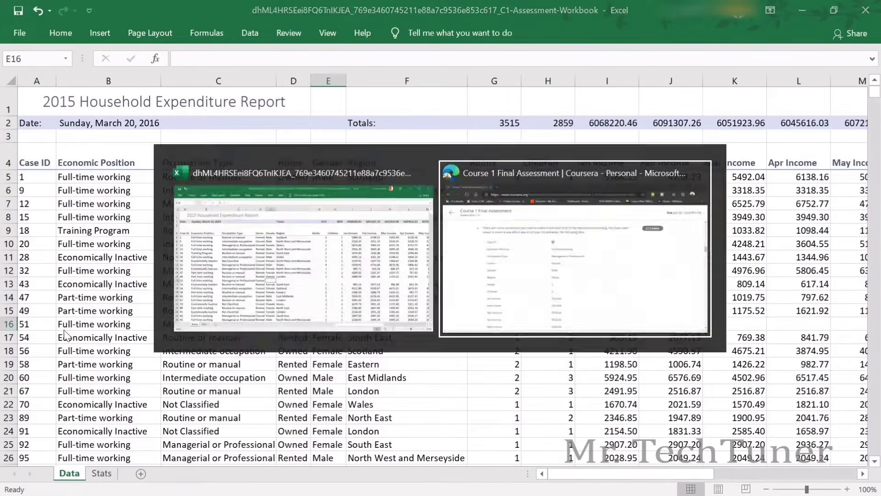
key("alt+Tab")
type("m")
key("Tab")
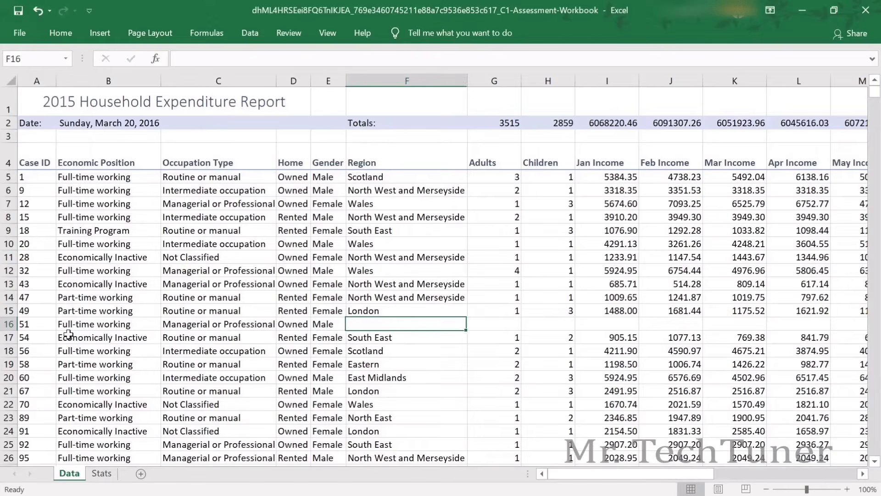
Enter Wales in F16 and, after checking question 4's table in Edge, 2 in both G16 and H16 in Excel.
type("wa")
key("Tab")
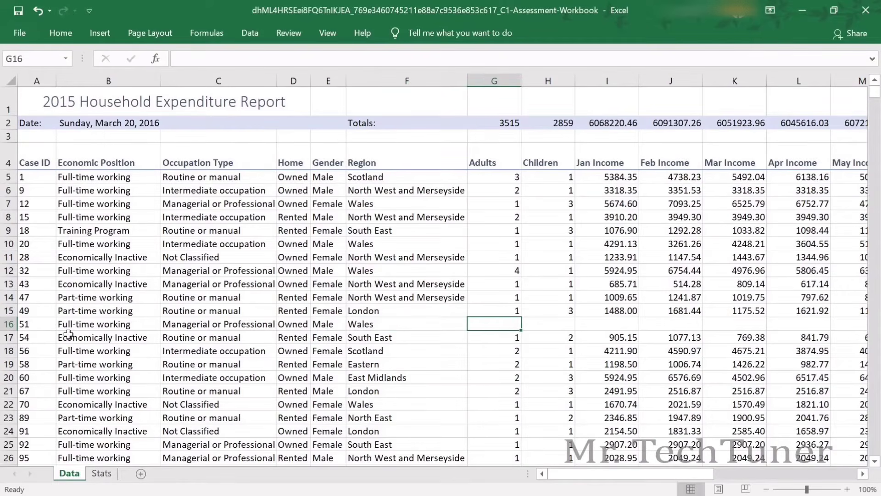
key("alt+Tab")
scroll(345, 329, "down", 4)
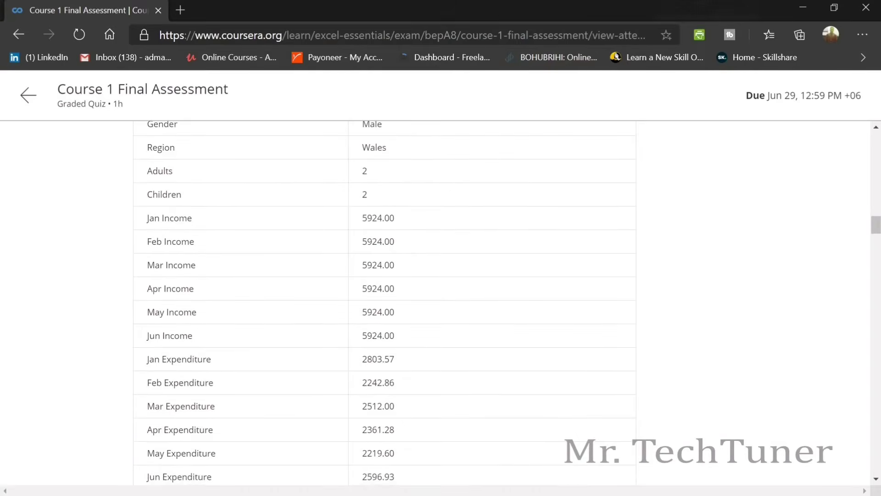
key("alt+Tab")
type("2")
key("Tab")
type("2")
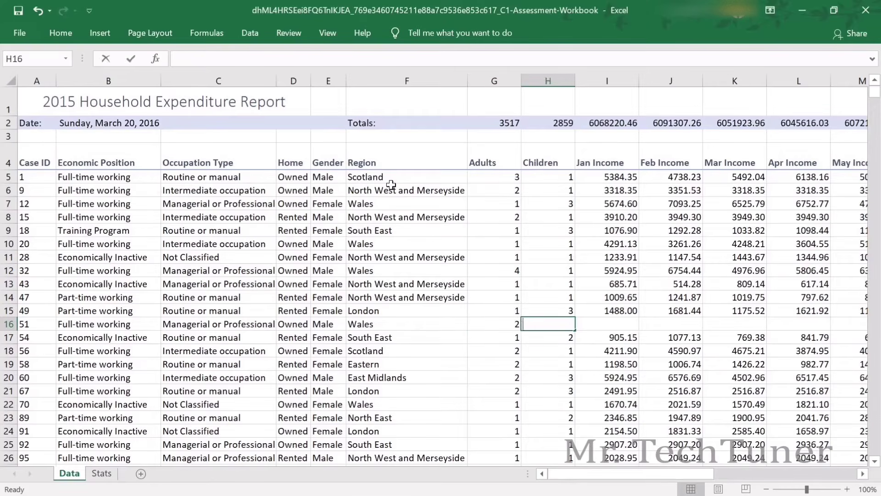
key("Tab")
Check question 4's Jan Income in Edge and enter 5924.00 in I16 in Excel.
key("alt+Tab")
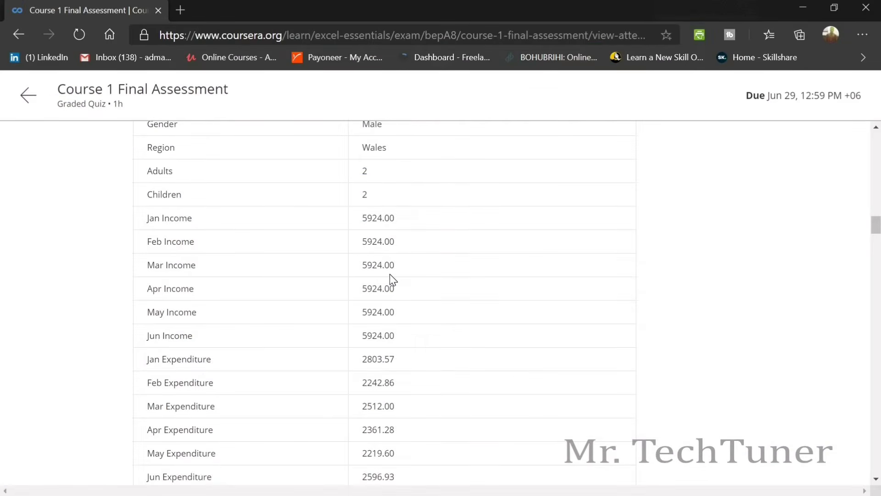
key("alt+Tab")
type("59")
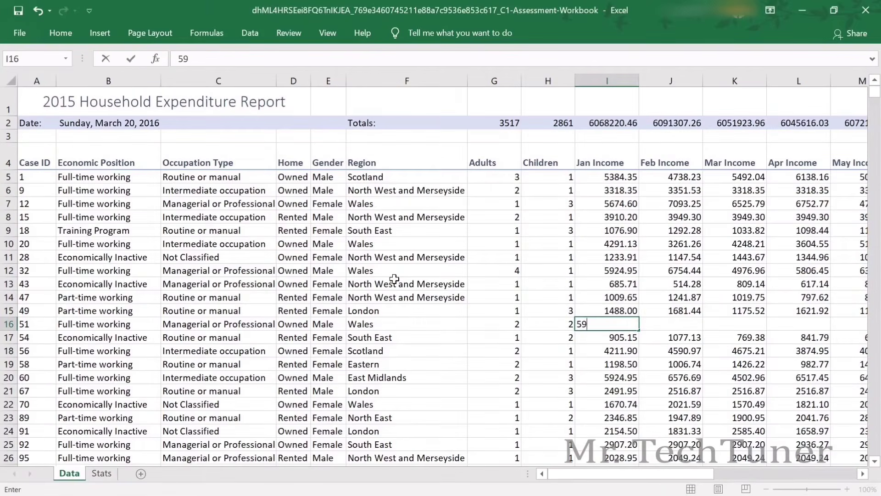
type("24.00")
key("Tab")
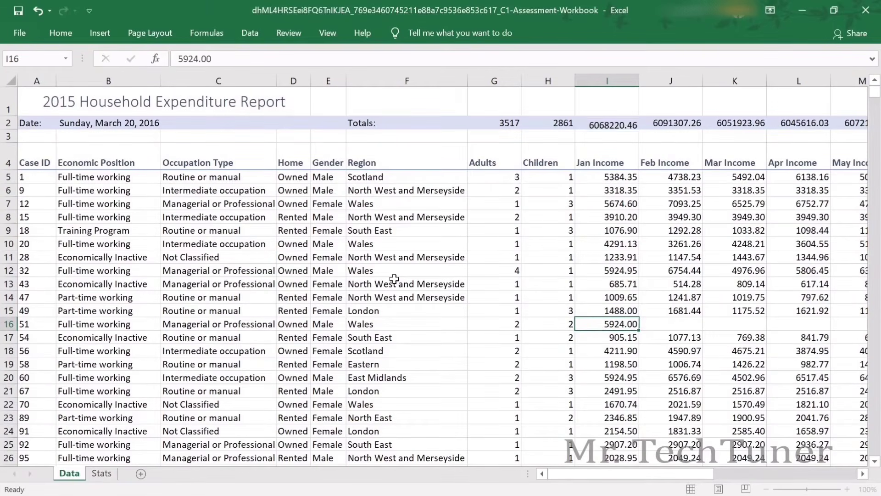
Check question 4's remaining income values in Edge, and copy Excel cell I16 into J16 through N16 for Feb to Jun Income.
key("alt+Tab")
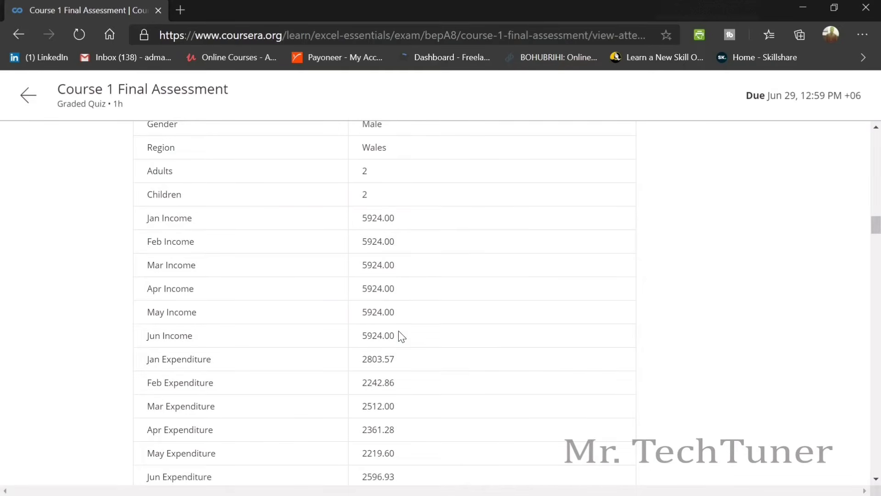
scroll(401, 340, "down", 1)
key("alt+Tab")
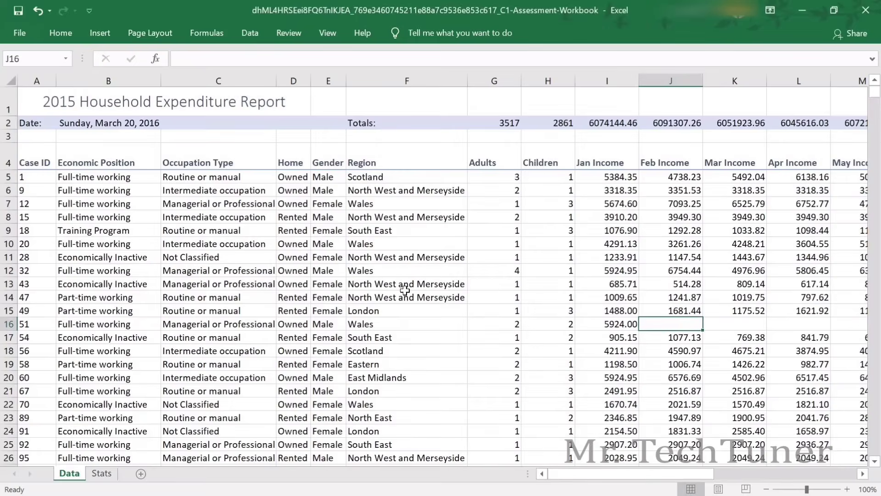
key("Left")
key("ctrl+c")
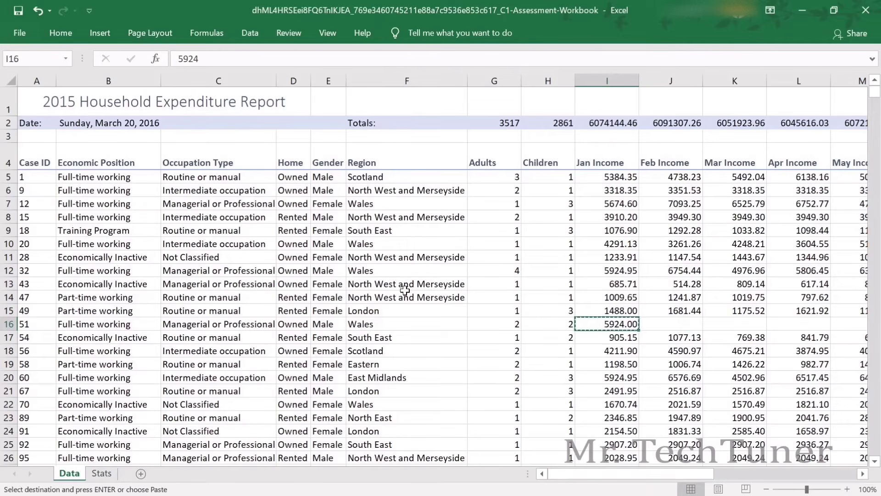
key("Right")
key("ctrl+v")
key("Right")
key("ctrl+v")
key("Right")
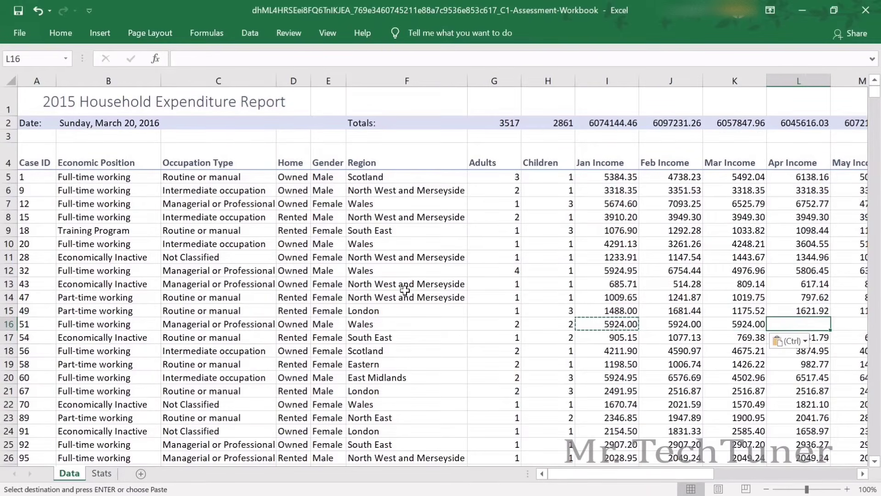
key("ctrl+v")
key("Right")
key("ctrl+v")
key("Right")
key("ctrl+v")
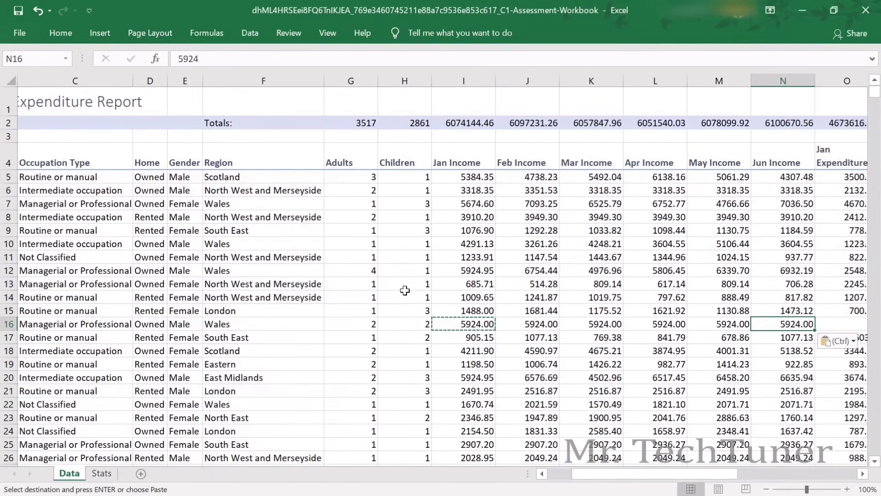
key("Right")
Look up question 4's Jan Expenditure in Edge and enter 2803.57 in O16 in Excel.
key("alt+Tab")
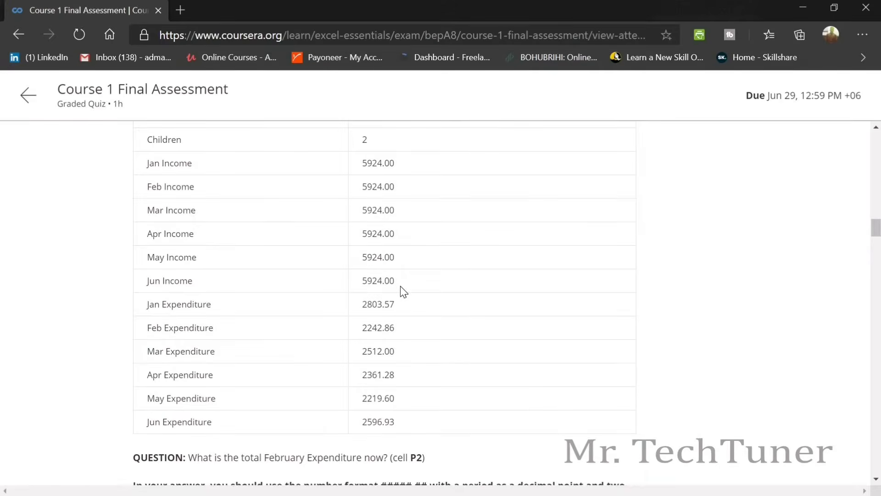
scroll(401, 289, "down", 1)
key("alt+Tab")
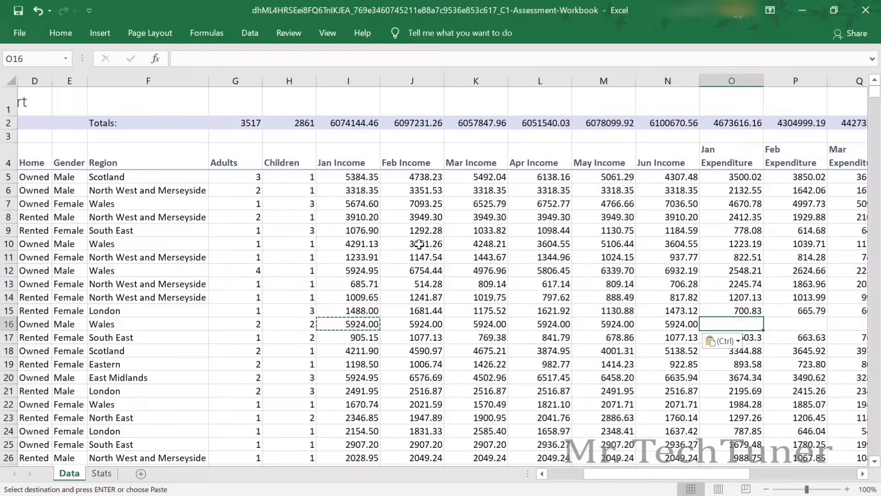
type("2803.")
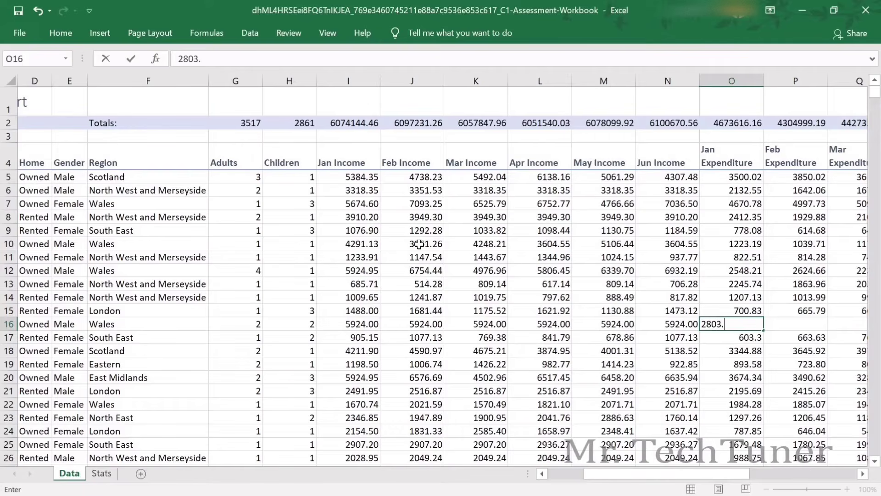
type("57")
key("Right")
Look up question 4's Feb Expenditure in Edge and enter 2242.86 in P16 in Excel.
key("alt+Tab")
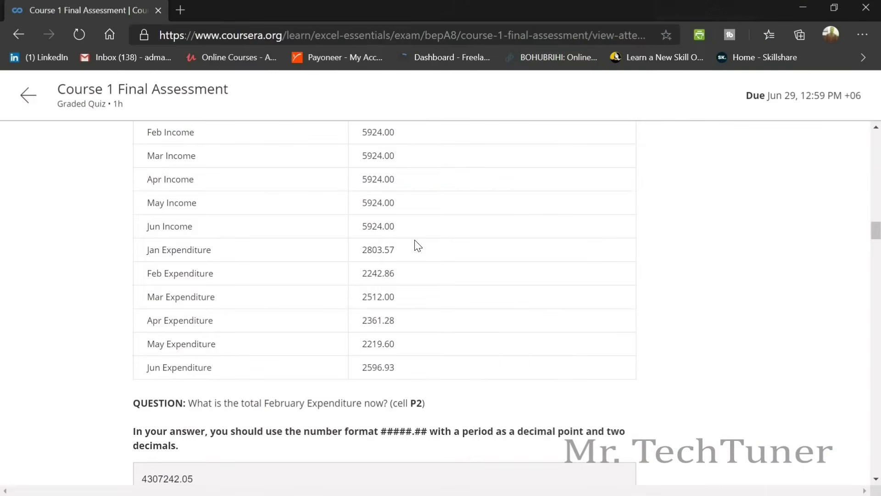
key("alt+Tab")
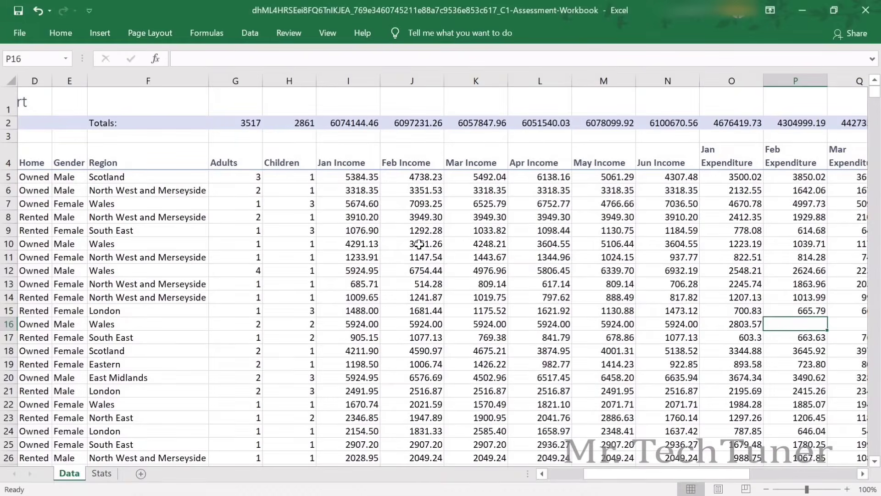
type("2242.8")
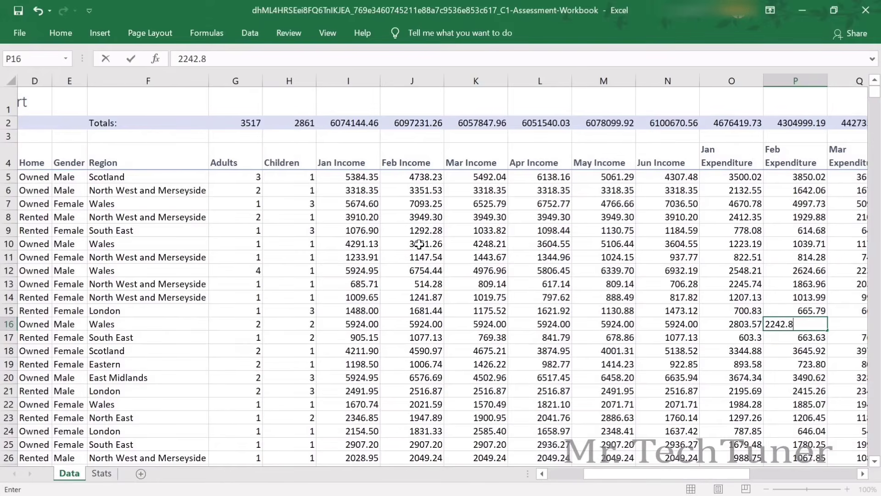
type("6")
key("Right")
Look up question 4's Mar Expenditure in Edge and enter 2512.00 in Q16 in Excel.
key("alt+Tab")
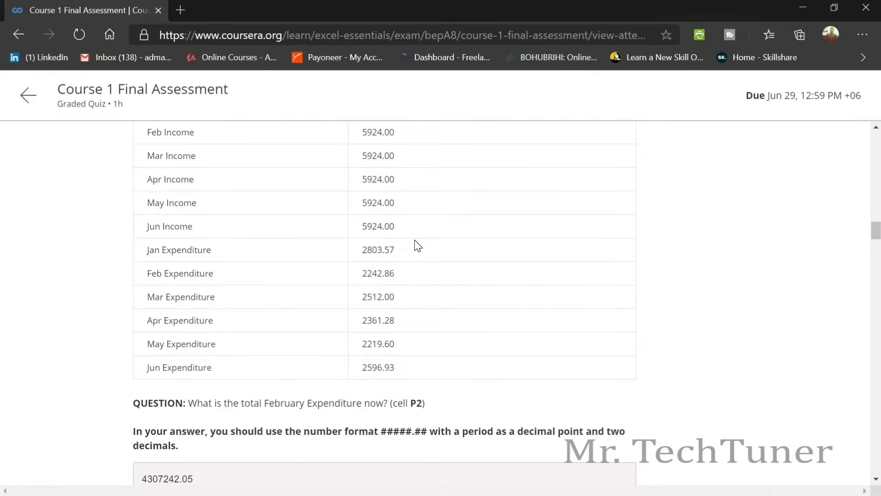
key("alt+Tab")
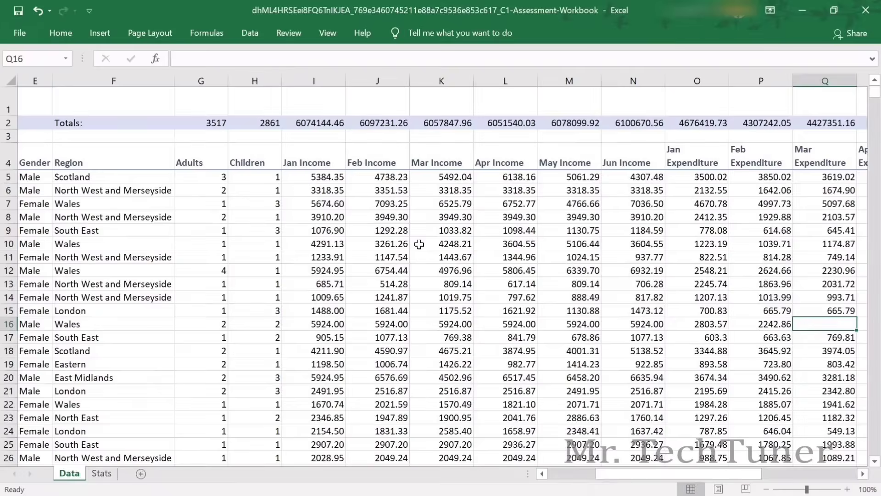
type("2512.")
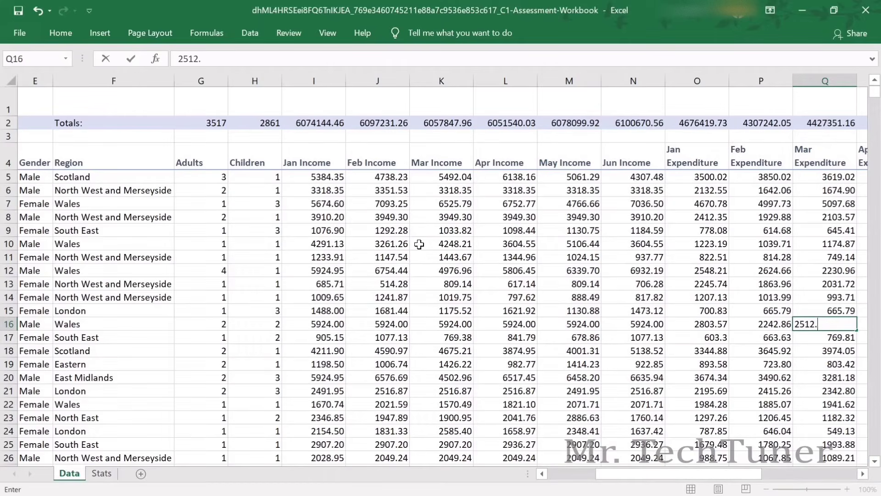
type("00")
key("Right")
Highlight question 4's Apr Expenditure in Edge and enter 2361.28 in R16 in Excel.
key("alt+Tab")
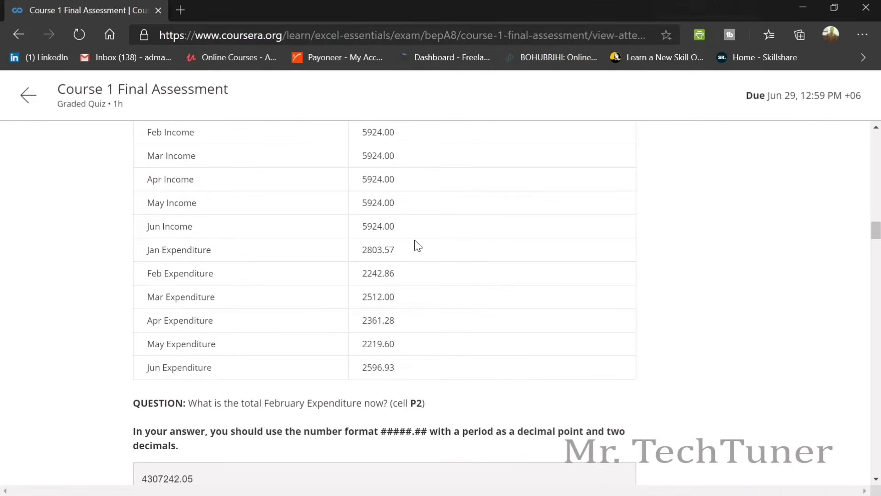
scroll(348, 319, "down", 1)
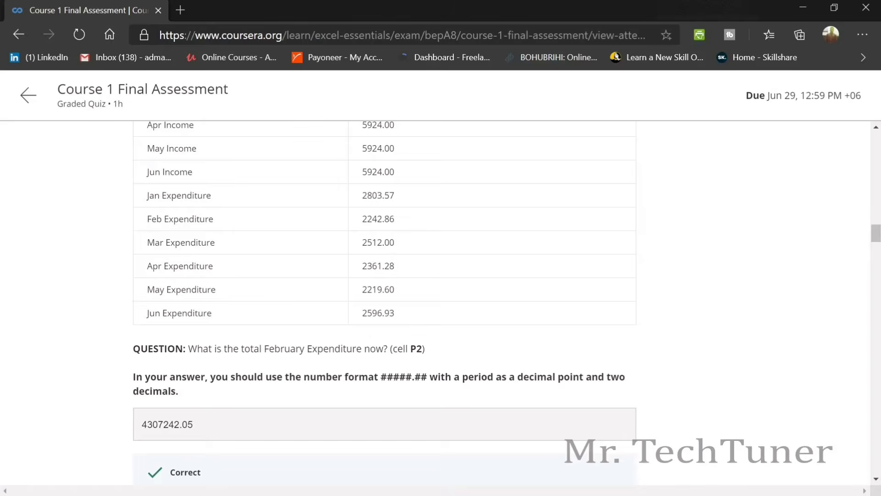
left_click_drag(395, 267, 362, 267)
key("alt+Tab")
type("23")
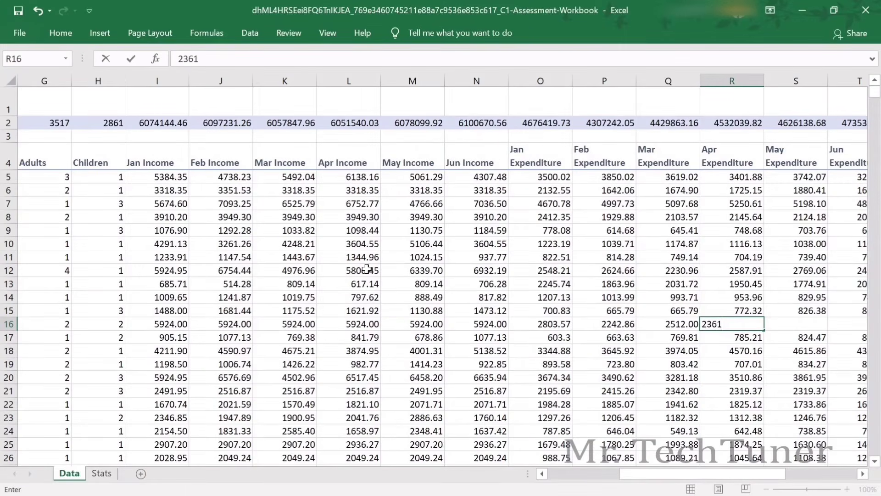
key("Tab")
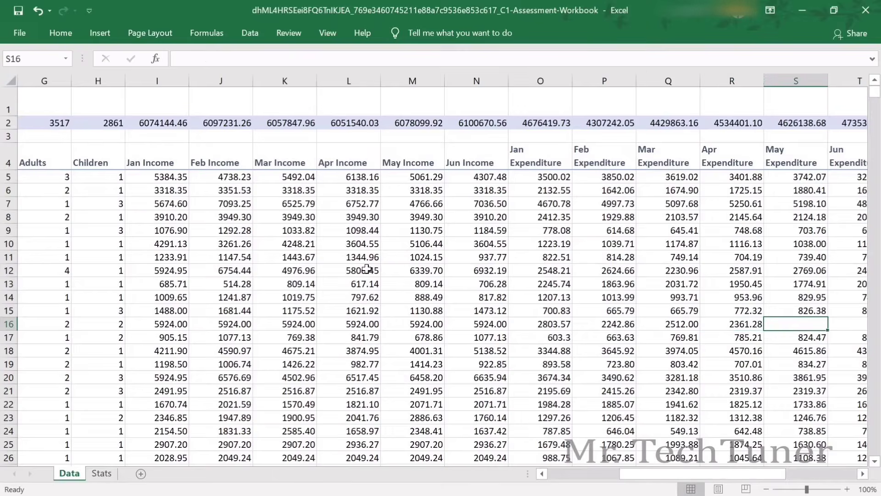
Look up question 4's May Expenditure in Edge and enter 2219.60 in S16 in Excel.
key("alt+Tab")
key("alt+Tab")
type("2219")
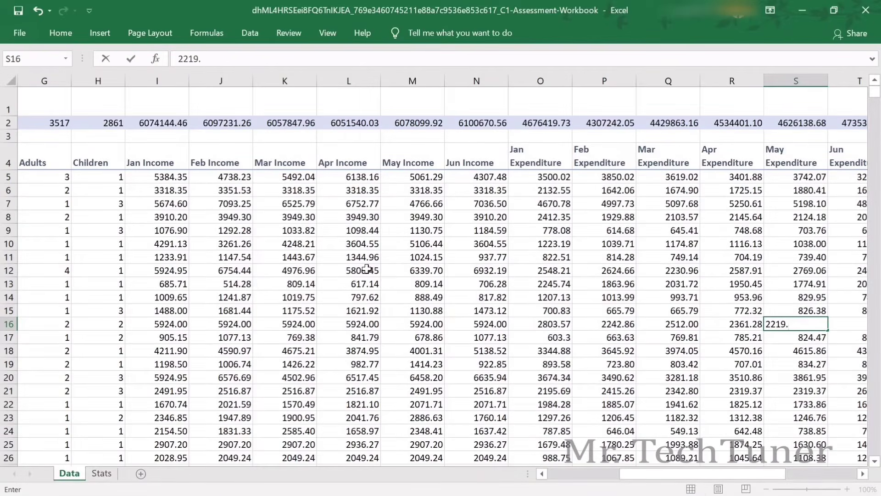
type(".60")
key("Tab")
Check and recheck question 4's Jun Expenditure in Edge, and enter it in Excel cell T16 as 2596.93.
key("alt+Tab")
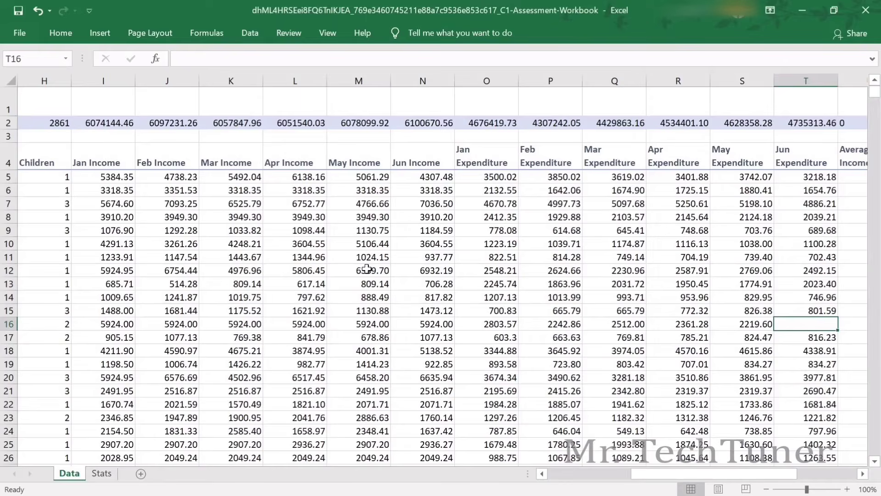
type("2593.")
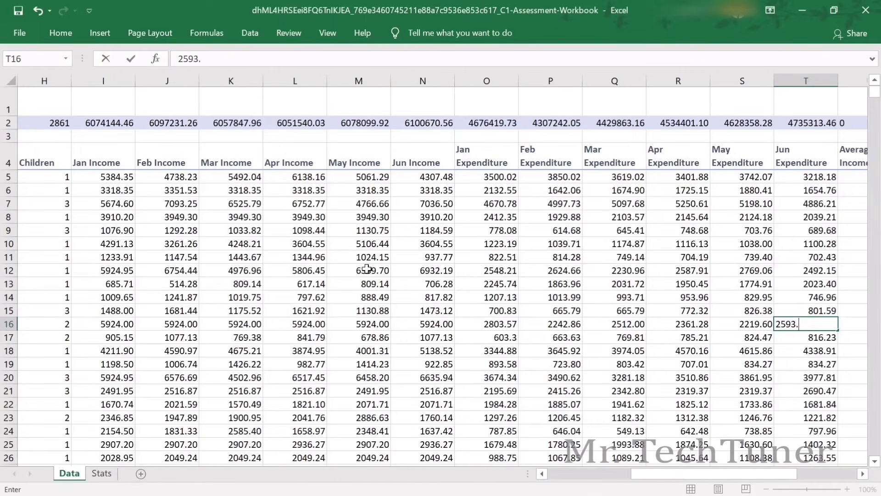
key("alt+Tab")
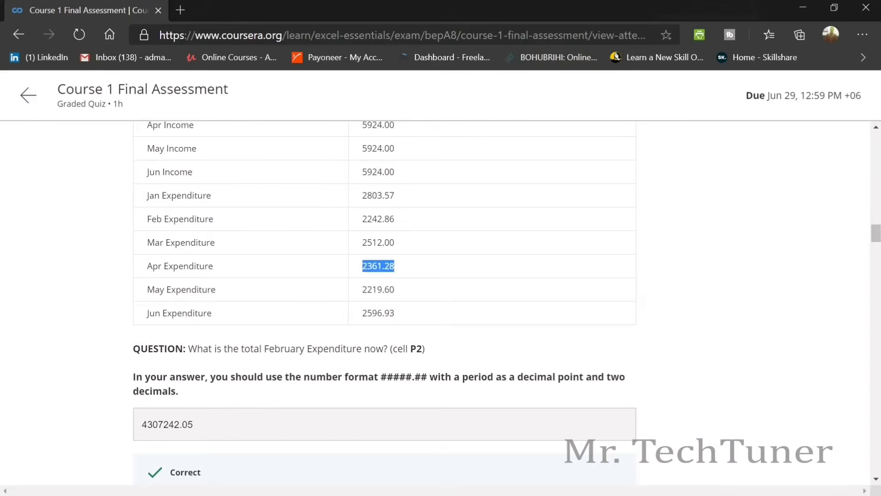
key("alt+Tab")
key("alt+Tab")
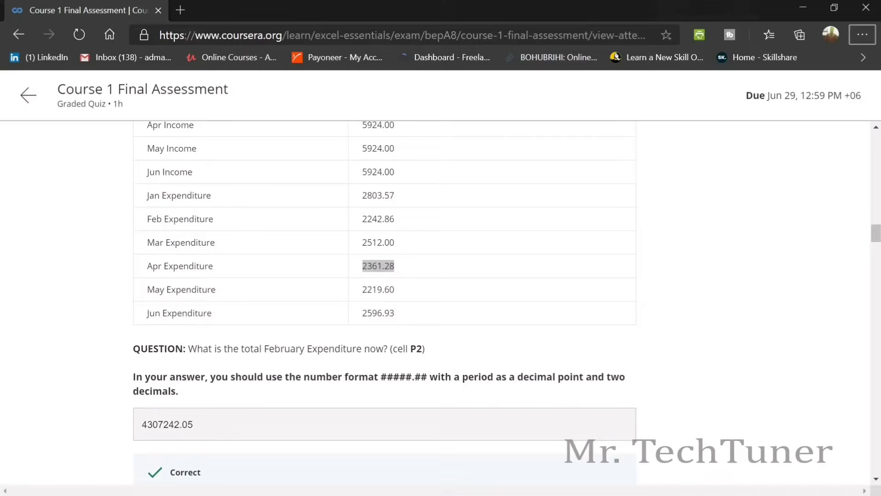
key("alt+Tab")
key("Left")
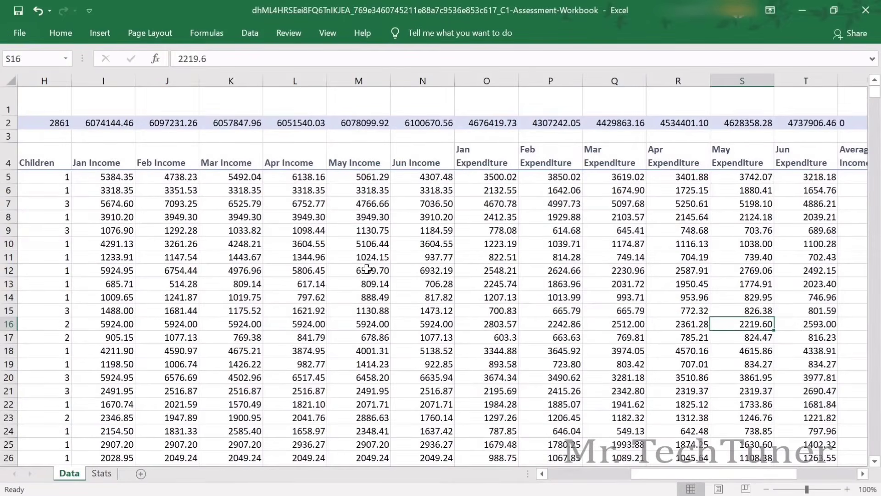
key("Right")
type("2")
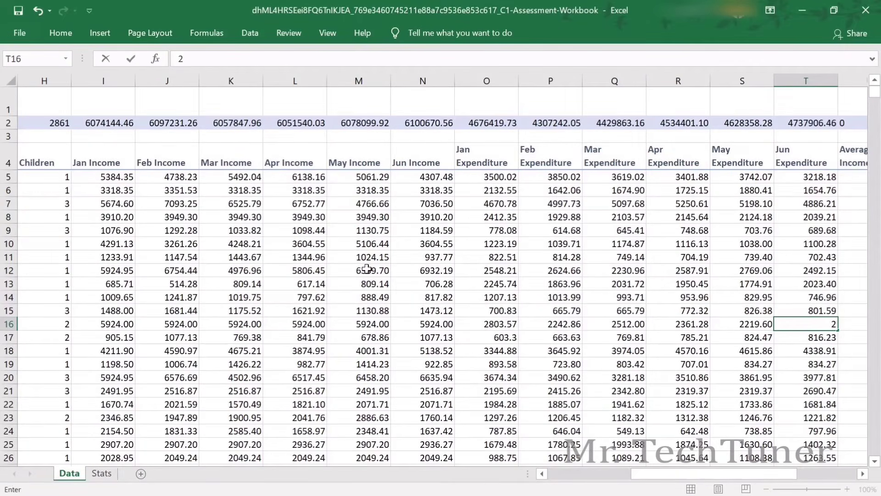
type("596.93")
key("Tab")
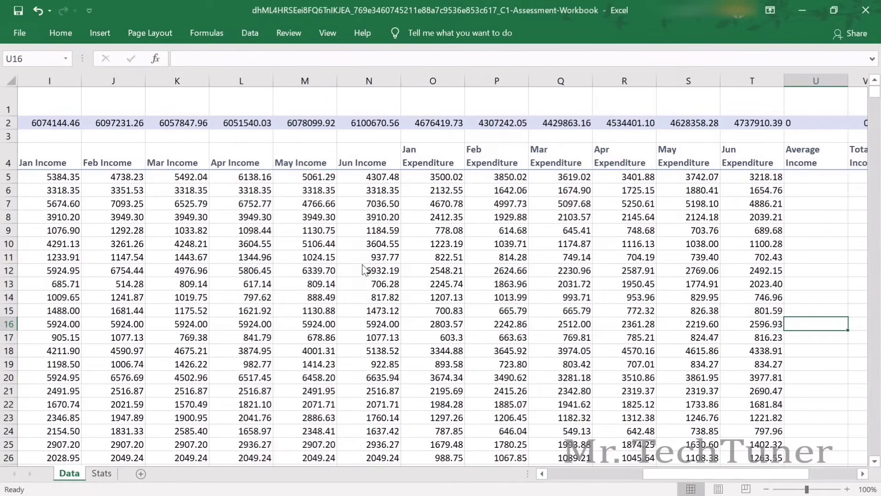
Review question 4's wording and submitted answer in Edge, and select the February Expenditure total in P2 in Excel to compare.
key("alt+Tab")
scroll(411, 301, "down", 2)
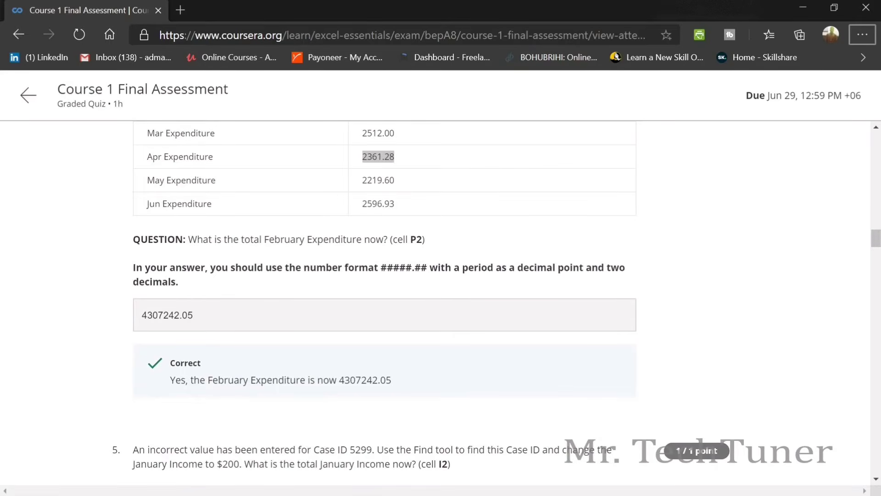
key("alt+Tab")
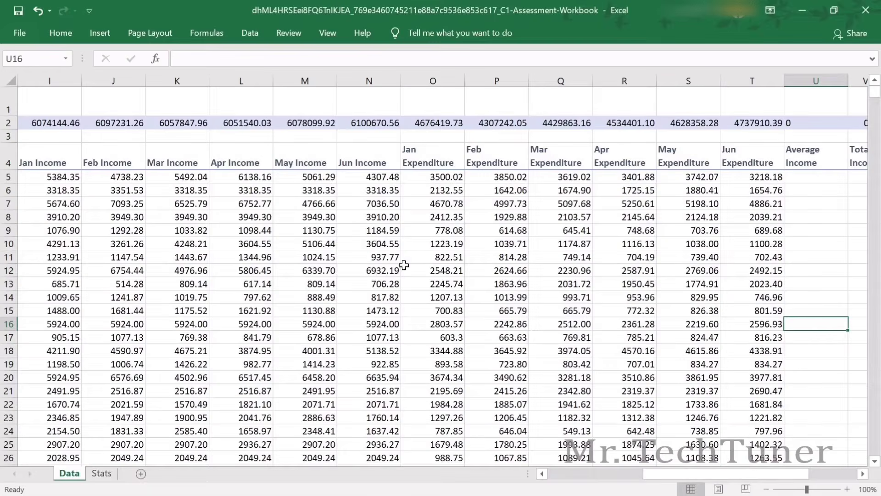
key("alt+Tab")
key("alt+Tab")
left_click(500, 123)
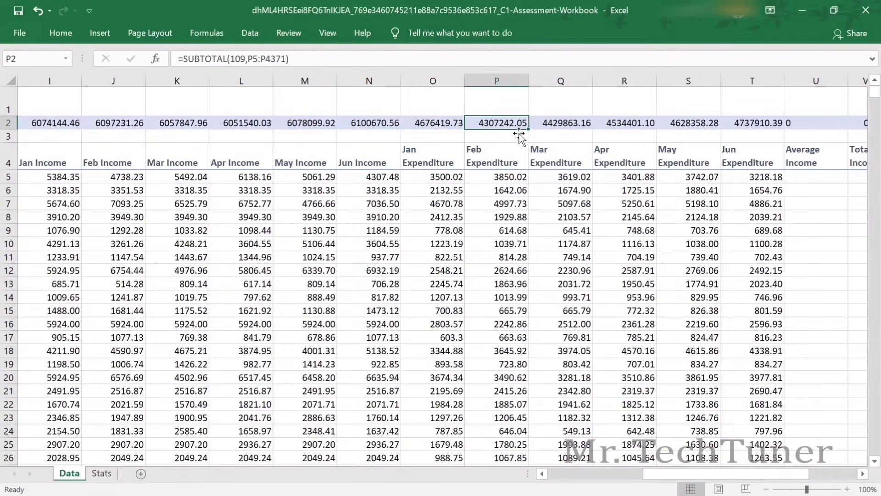
Read question 5 in Edge, and open the Find tool on the Data sheet in Excel.
key("alt+Tab")
scroll(211, 342, "down", 5)
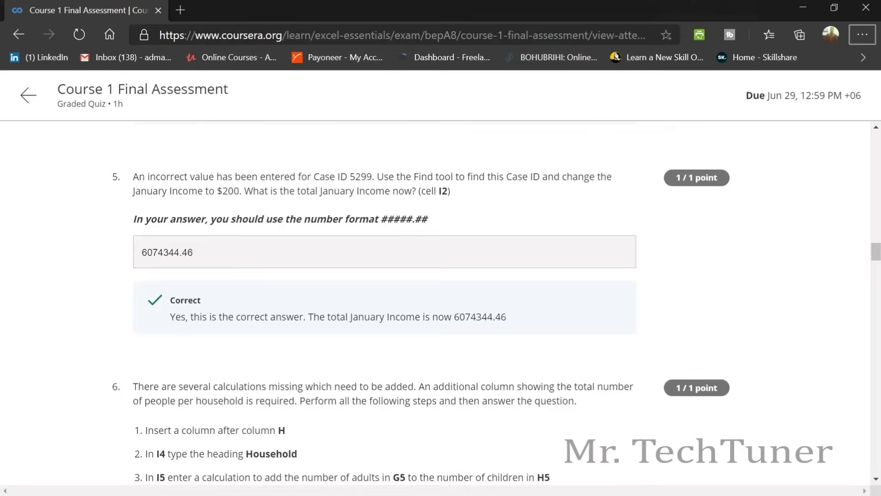
key("alt+Tab")
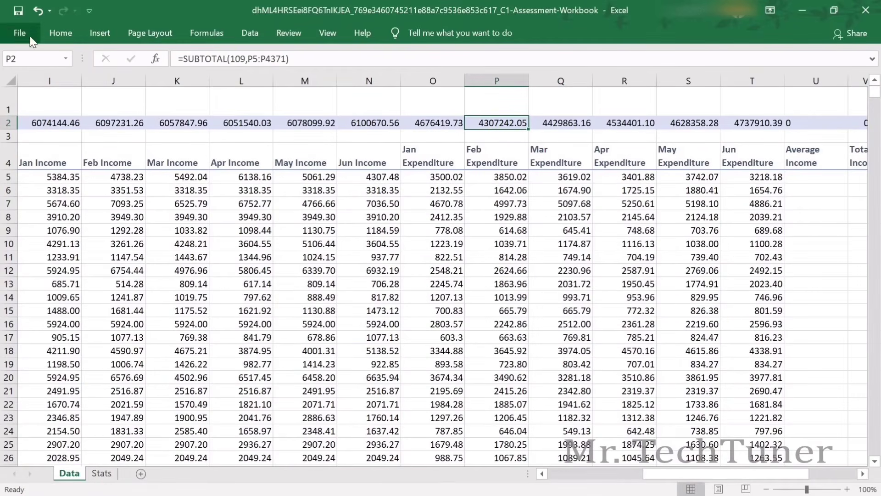
left_click(61, 32)
left_click(824, 62)
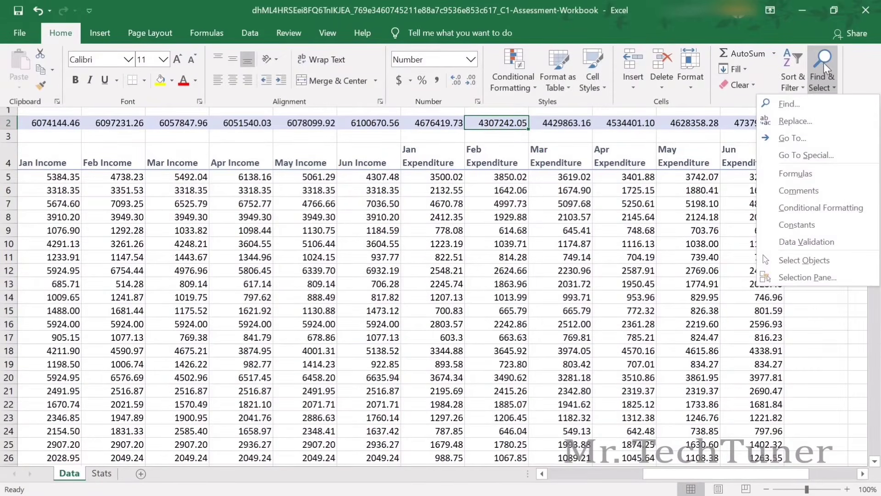
left_click(790, 101)
Copy Case ID 5299 from question 5 in Edge and find it on the Data sheet in Excel.
key("alt+Tab")
key("alt+Tab")
key("Tab")
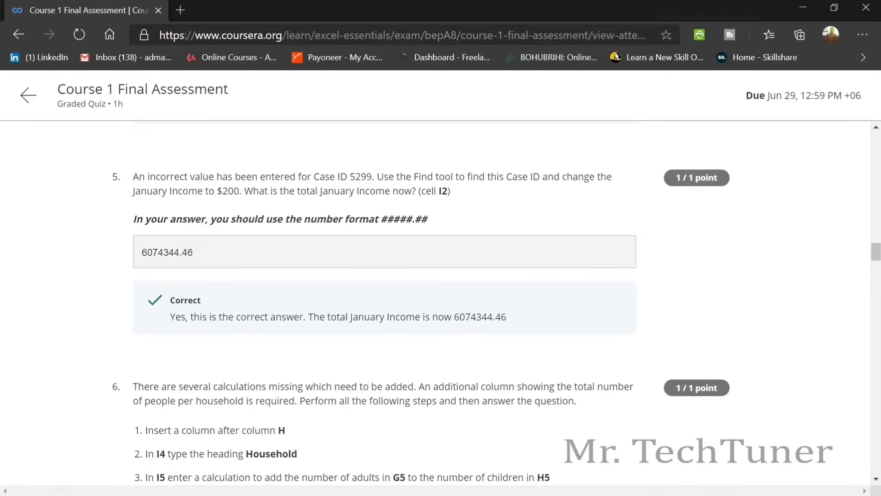
left_click_drag(373, 177, 350, 177)
key("ctrl+c")
key("alt+Tab")
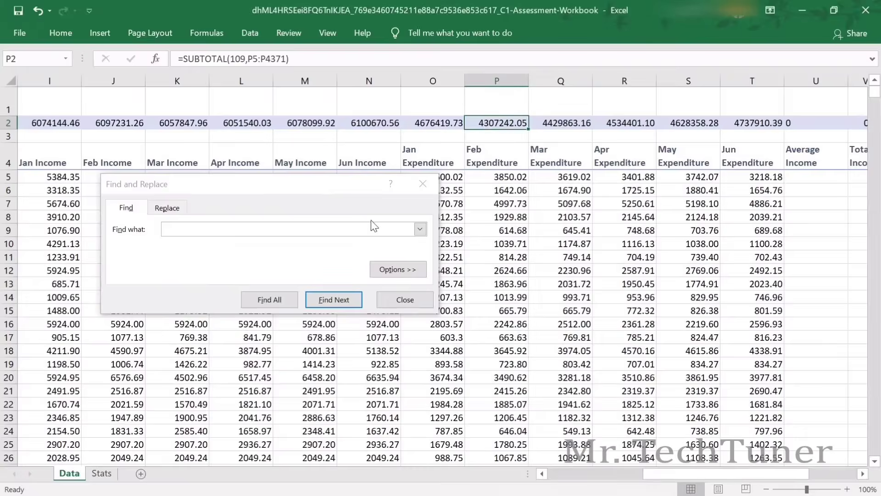
key("ctrl+v")
key("Return")
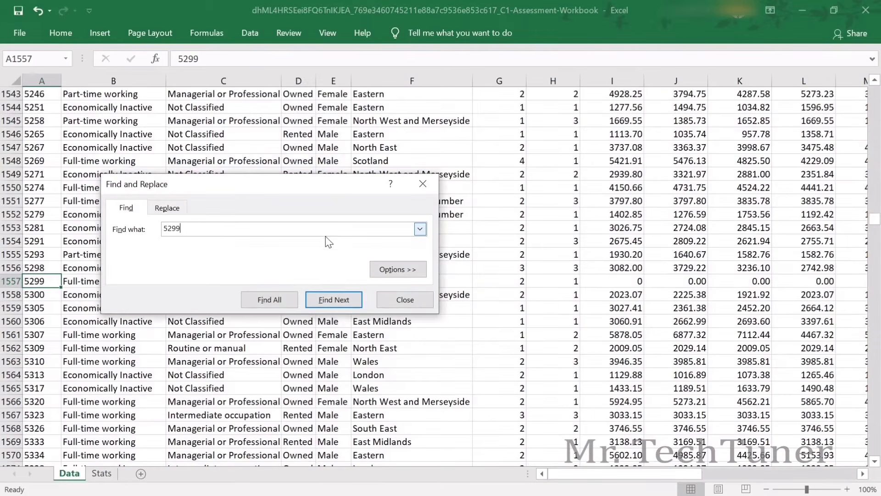
left_click(393, 299)
Recheck question 5 in Edge, and set the January Income of Case ID 5299 in Excel cell I1557 to 200.
key("alt+Tab")
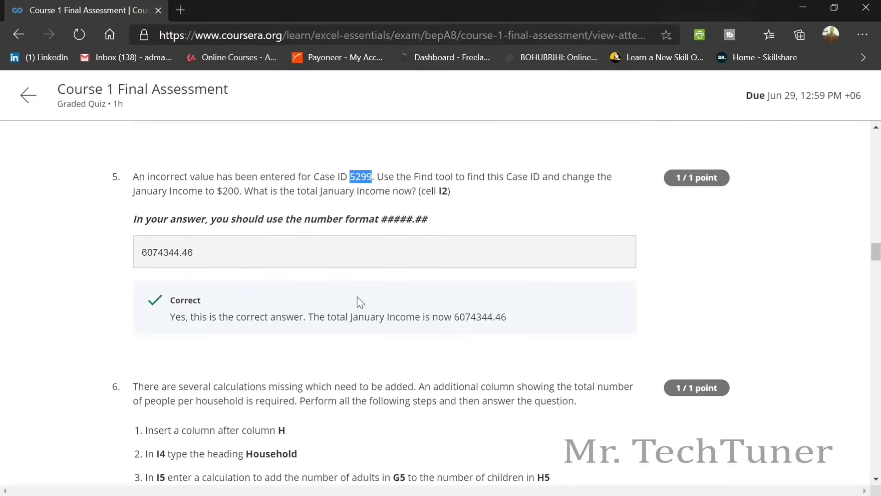
key("alt+Tab")
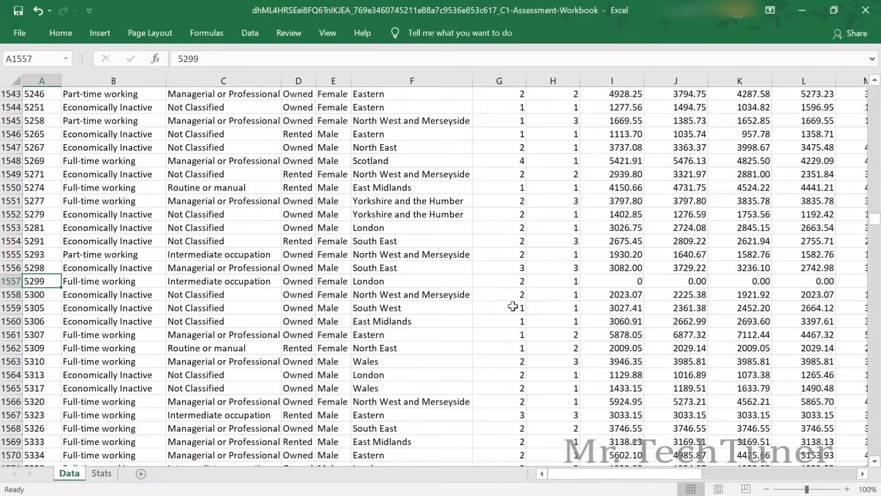
left_click(18, 283)
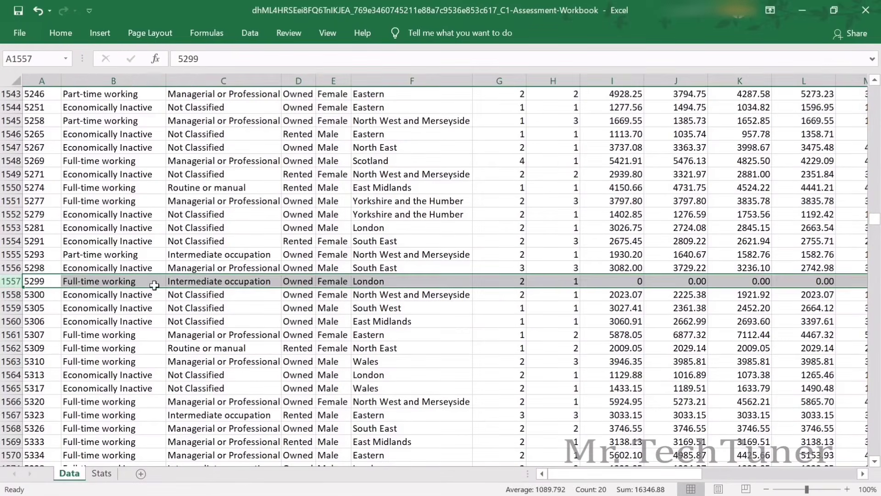
left_click(620, 284)
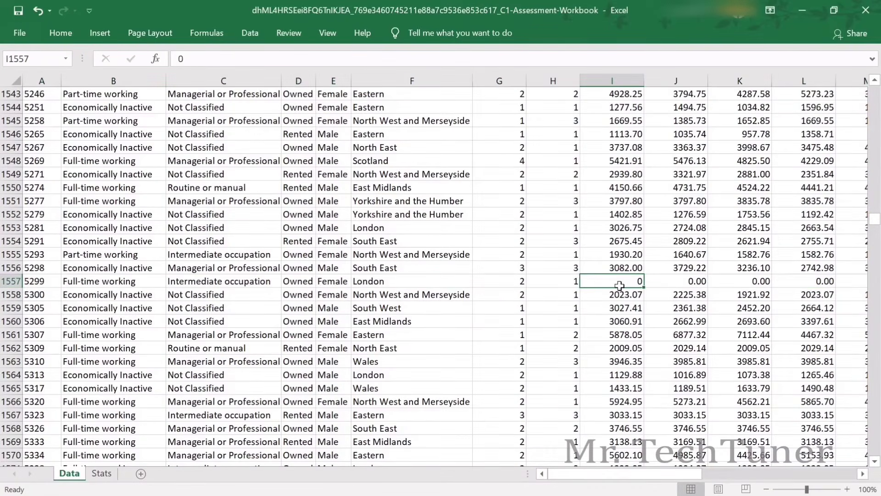
type("200")
key("Return")
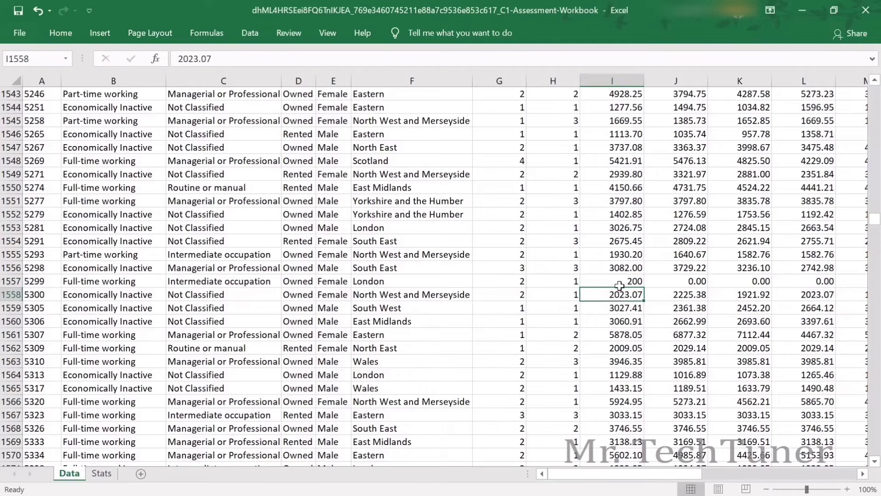
Recheck question 5's submitted answer in Edge, and select the January Income total in I2 in Excel to compare.
key("alt+Tab")
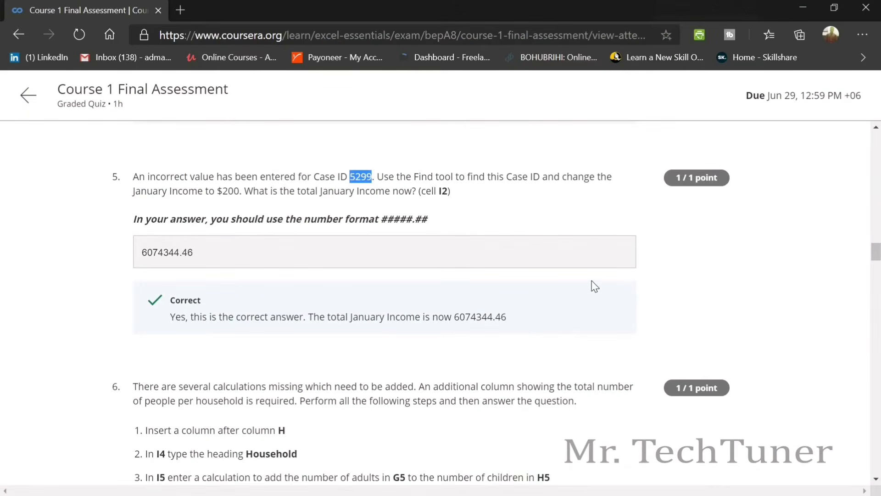
key("alt+Tab")
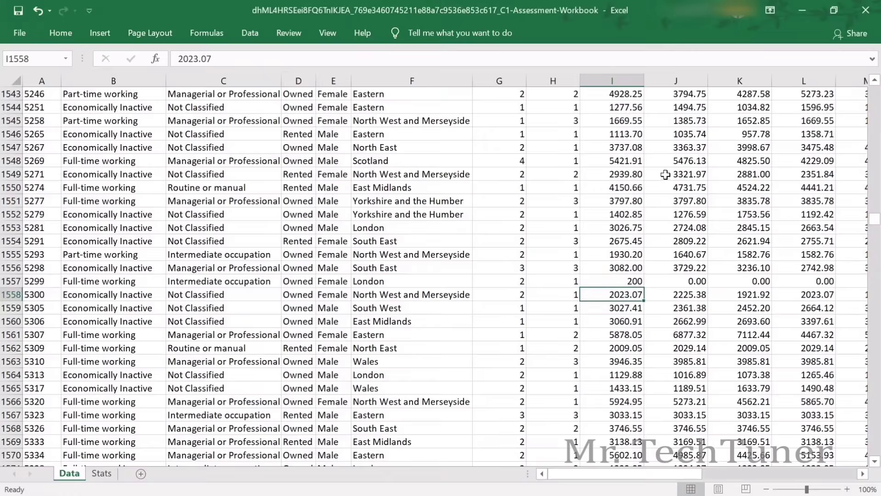
left_click(612, 82)
scroll(671, 184, "up", 20)
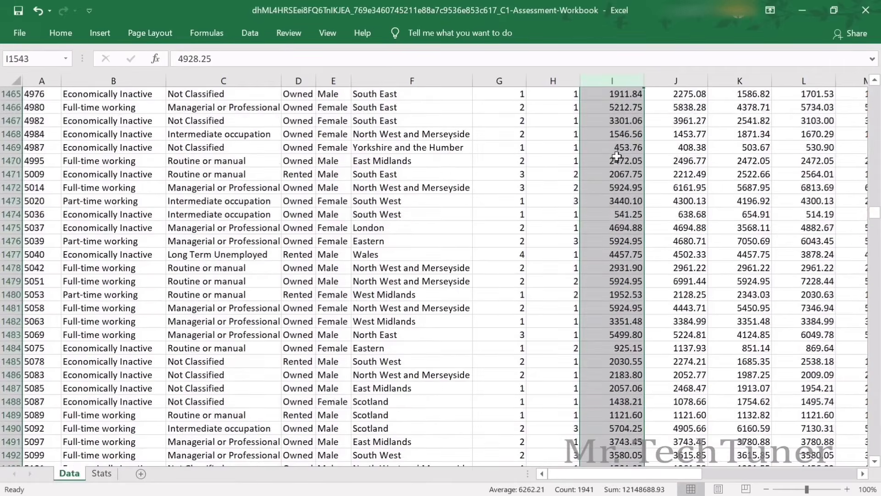
left_click_drag(876, 209, 876, 89)
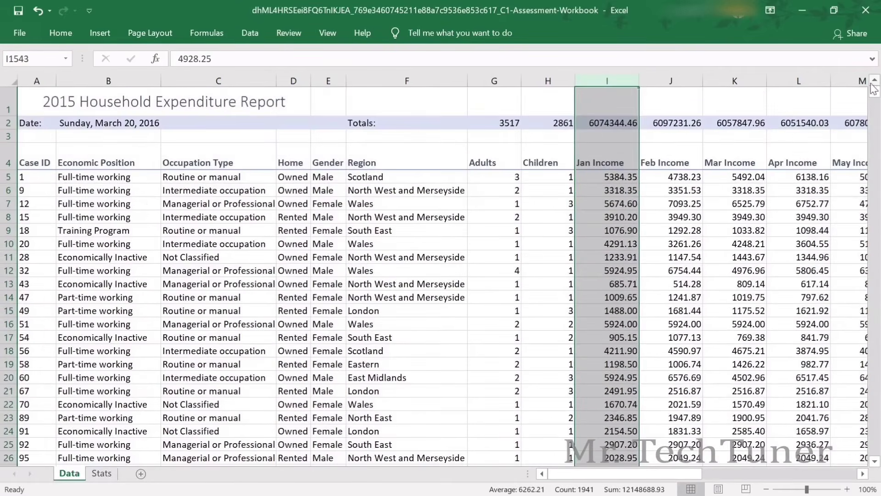
left_click(618, 131)
Review question 6's instructions for the additional Household column in Edge, and return to the Excel workbook.
key("alt+Tab")
scroll(303, 266, "down", 3)
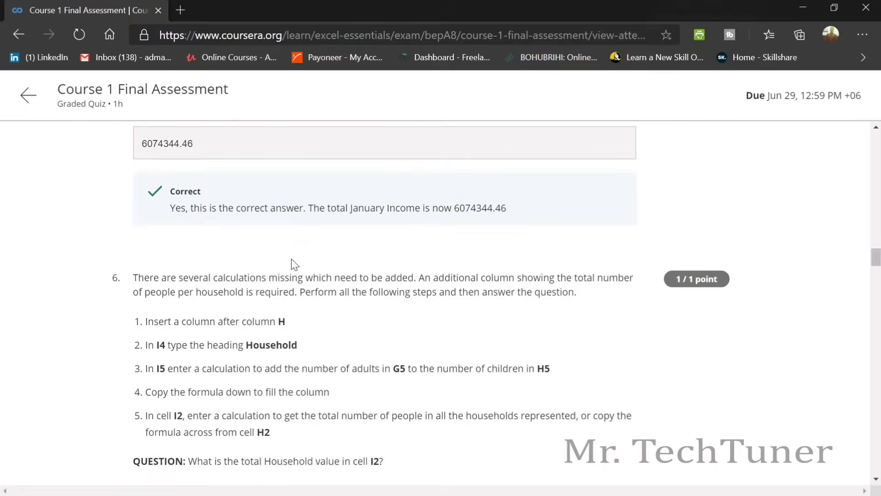
scroll(203, 197, "up", 1)
scroll(209, 204, "down", 3)
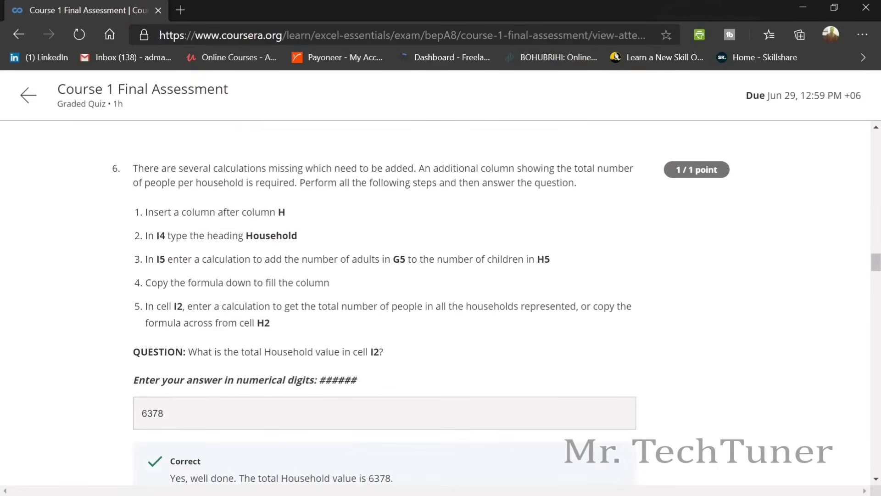
left_click_drag(138, 168, 588, 186)
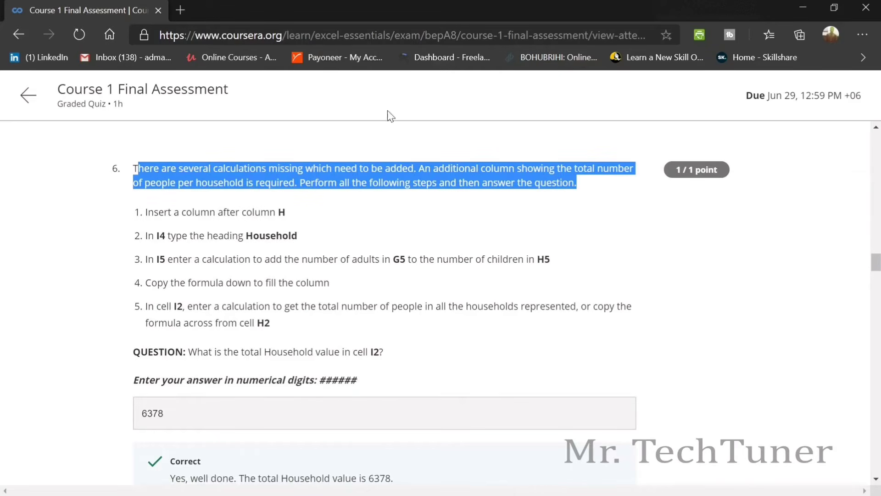
left_click(363, 210)
key("alt+Tab")
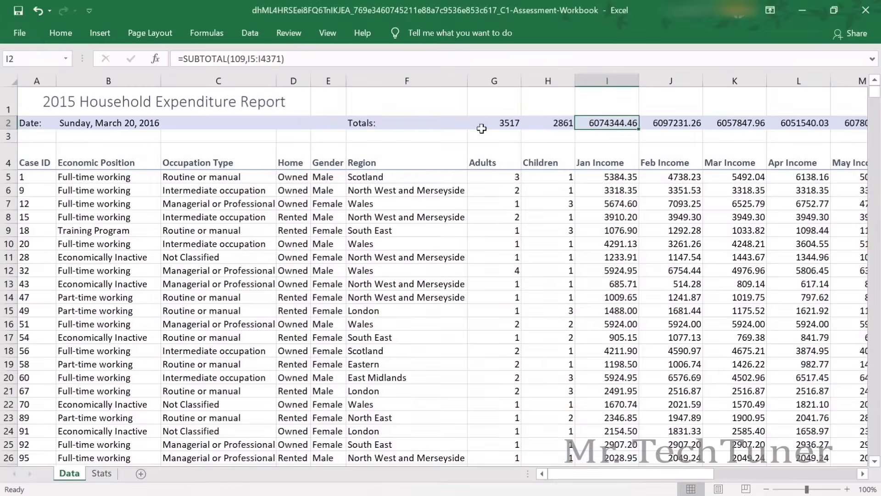
left_click(560, 85)
right_click(560, 87)
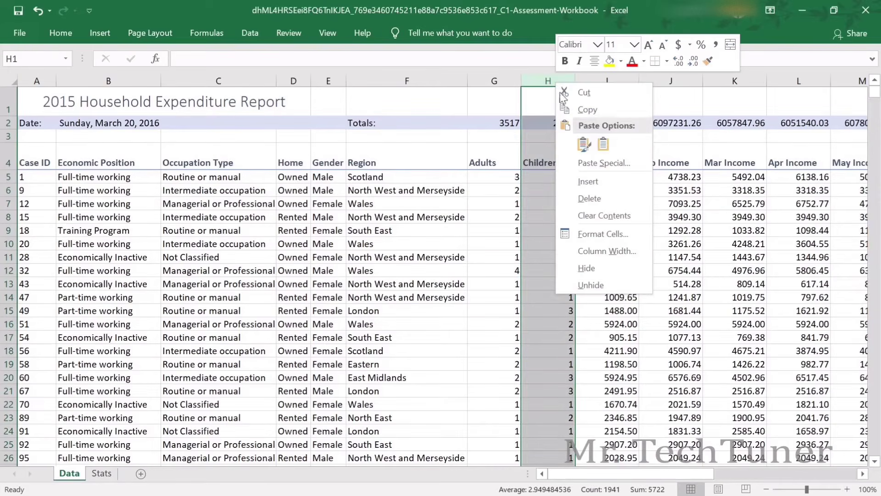
left_click(590, 183)
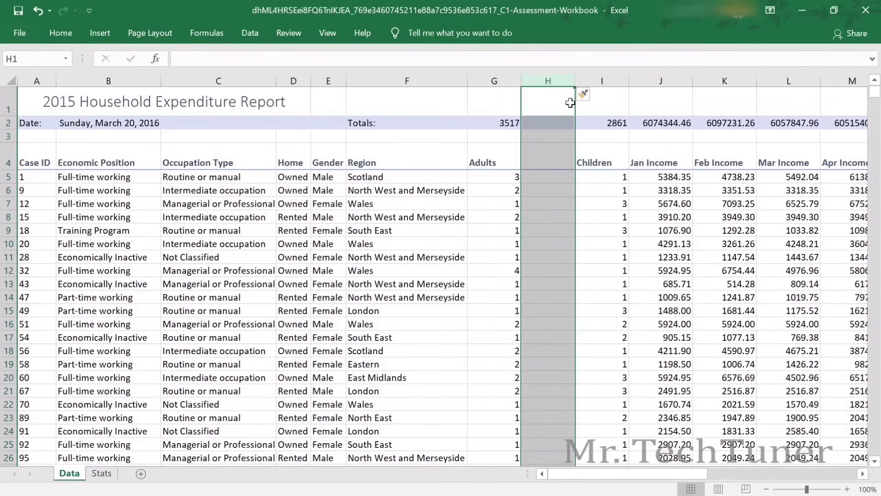
key("ctrl+z")
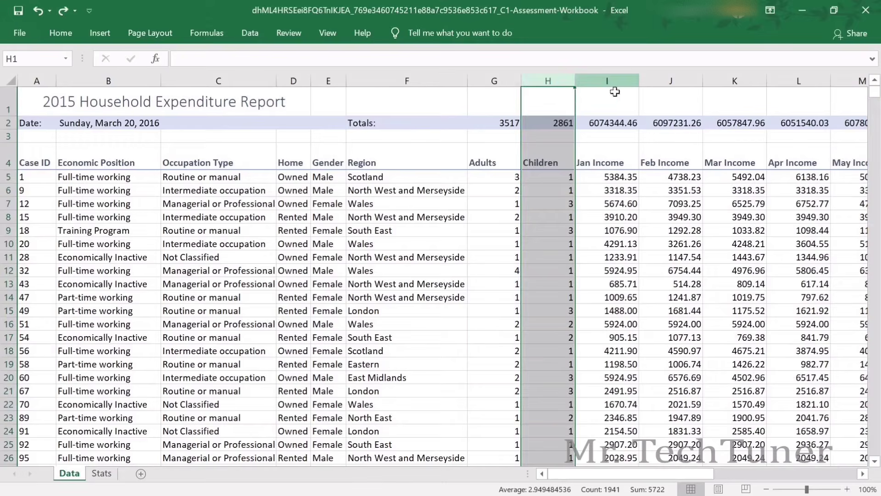
Insert a column after the Children column H and enter the heading Household in I4.
left_click(601, 86)
right_click(600, 86)
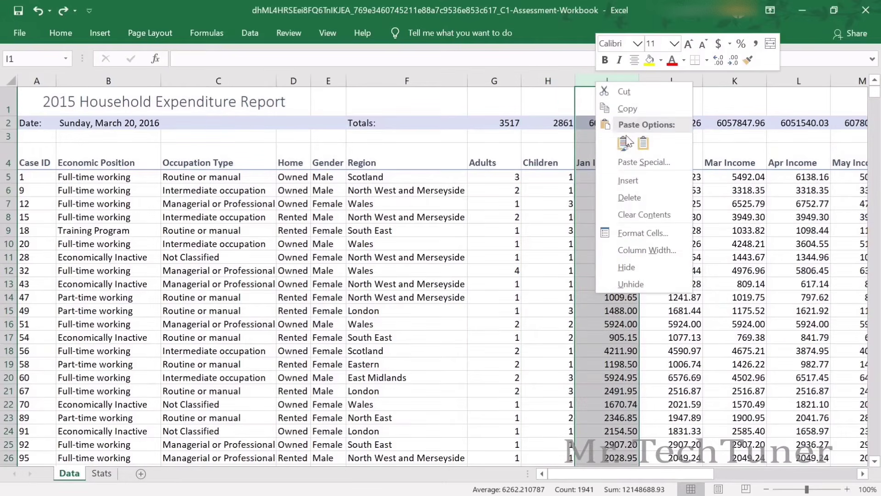
left_click(623, 179)
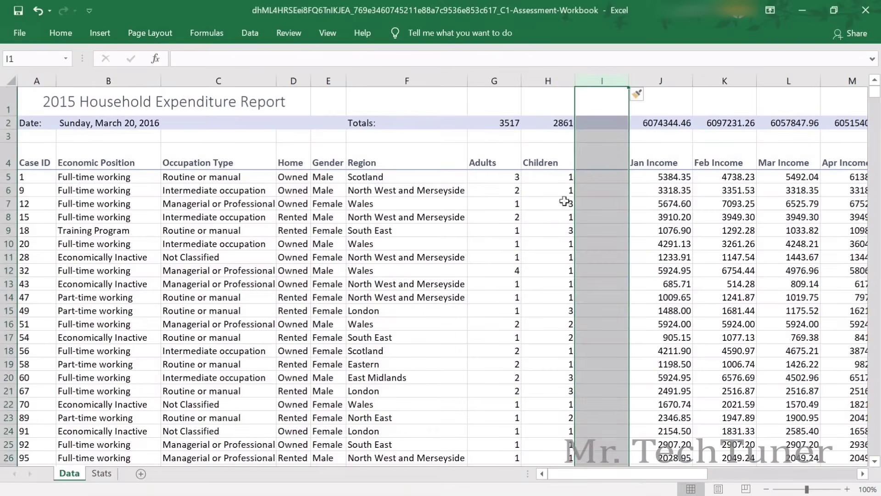
left_click(591, 168)
type("H")
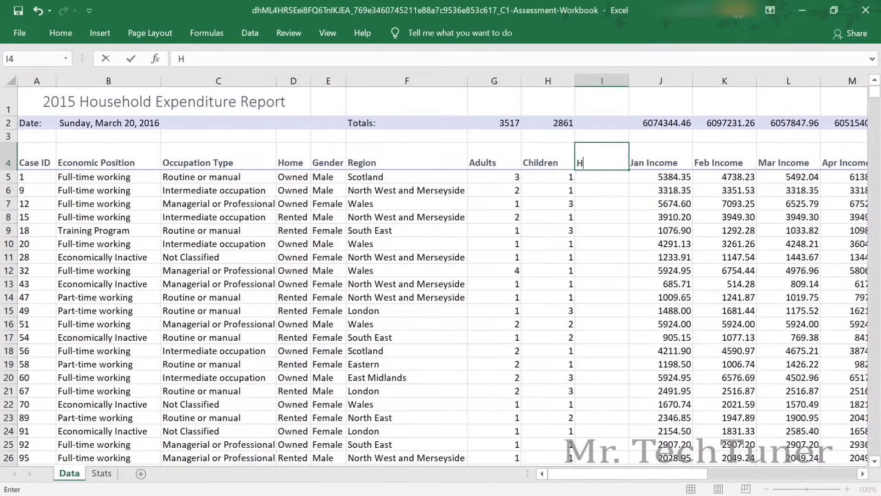
type("ousehold")
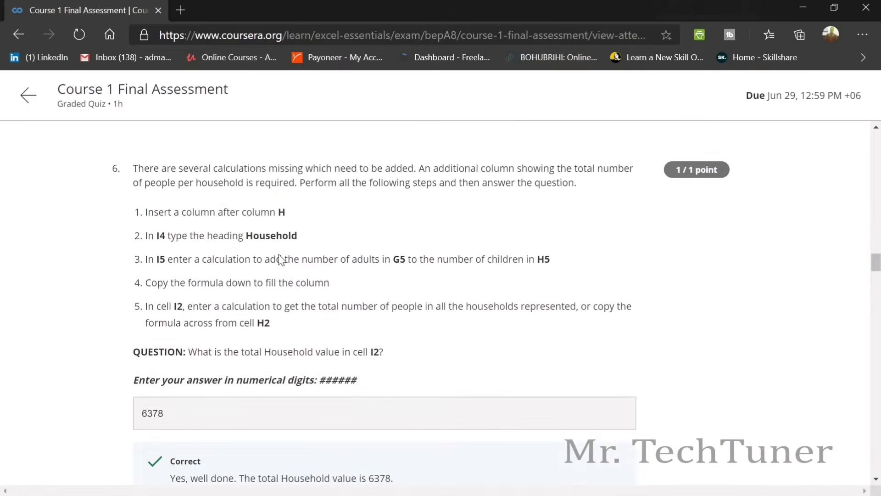
Check question 6's remaining instructions in Edge, and begin a formula in cell I5 in Excel.
scroll(280, 259, "down", 1)
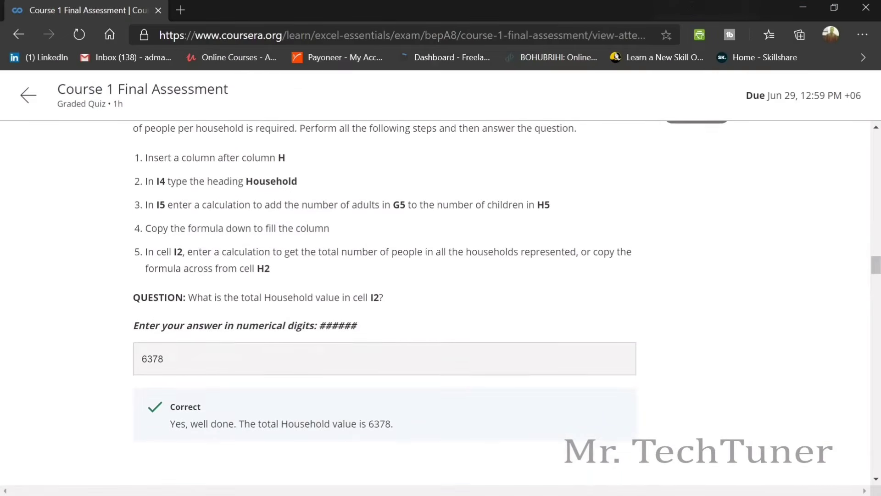
key("alt+Tab")
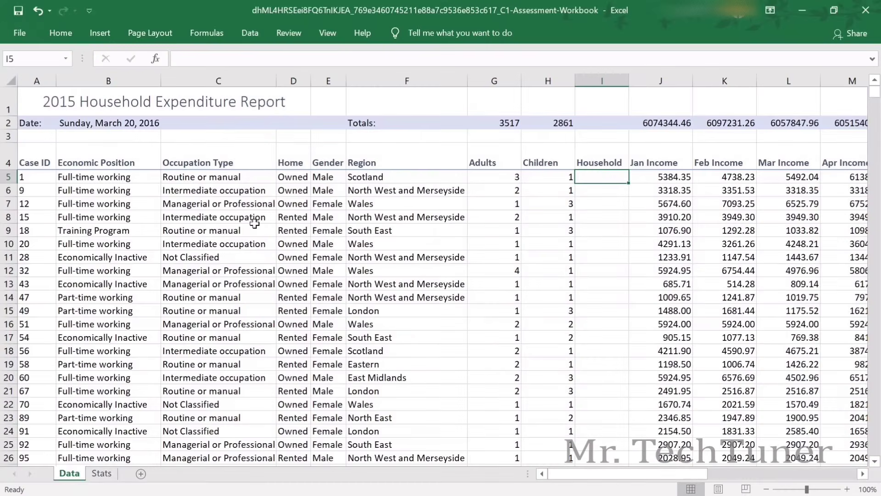
type("=")
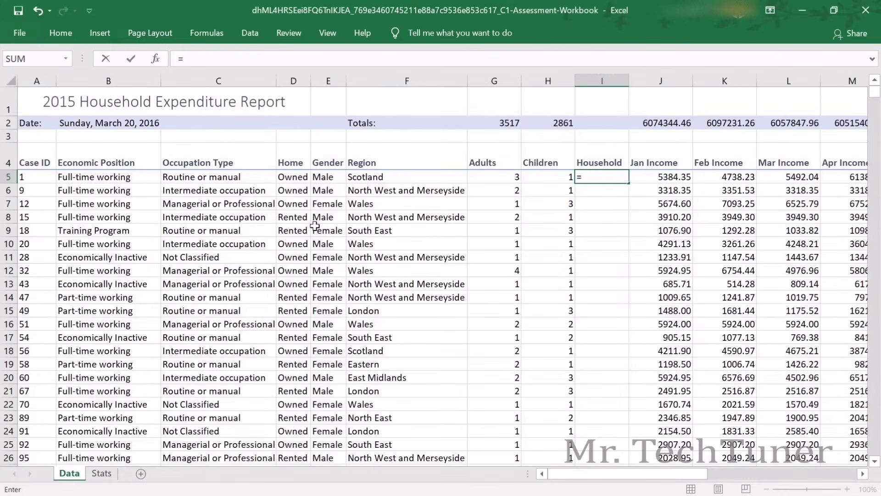
Complete the formula in I5 as =G5+H5 and copy it down the Household column.
left_click(498, 177)
type("+")
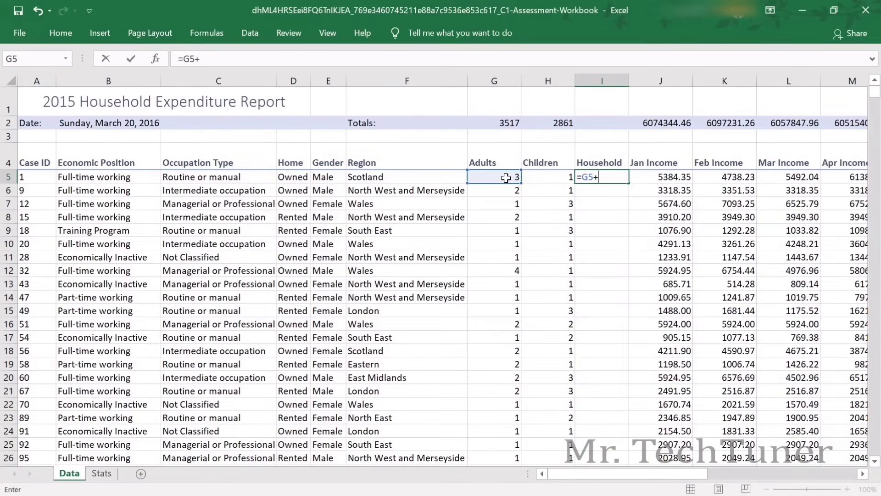
left_click(543, 182)
key("Return")
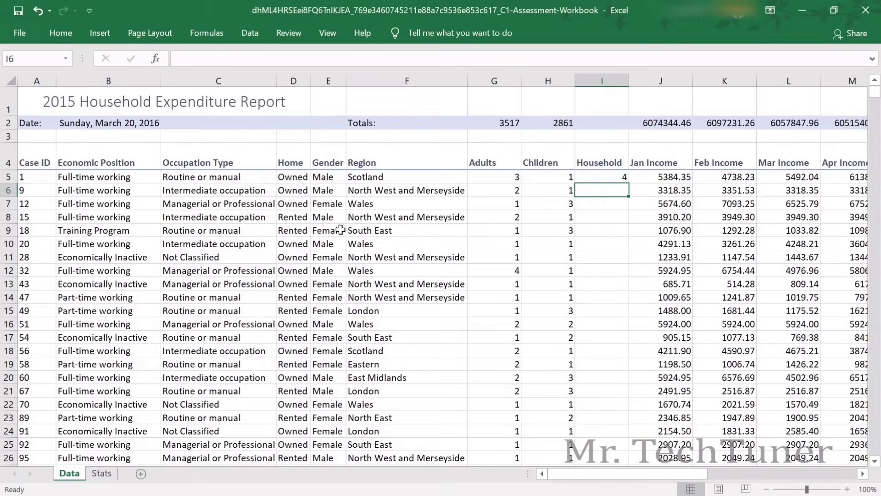
left_click(621, 178)
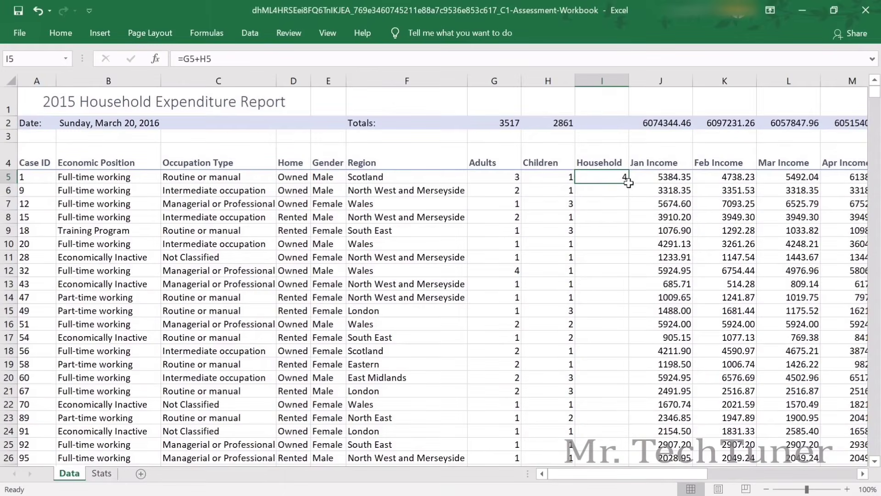
double_click(629, 184)
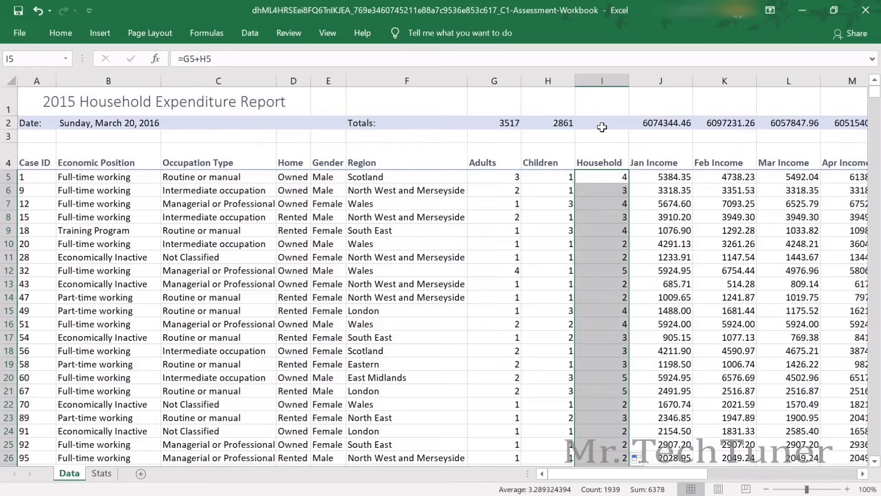
Copy the formula text =SUBTOTAL(109,H5:H4371) from the Children total in H2 into I2.
left_click(601, 124)
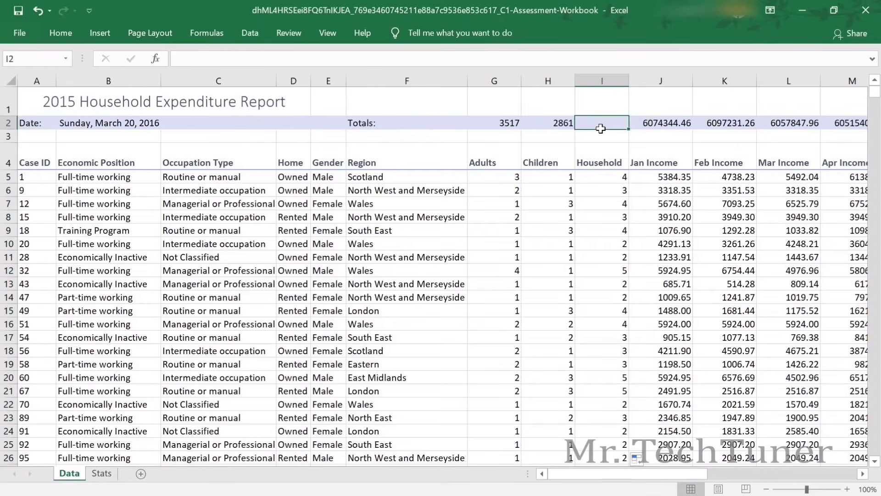
double_click(554, 124)
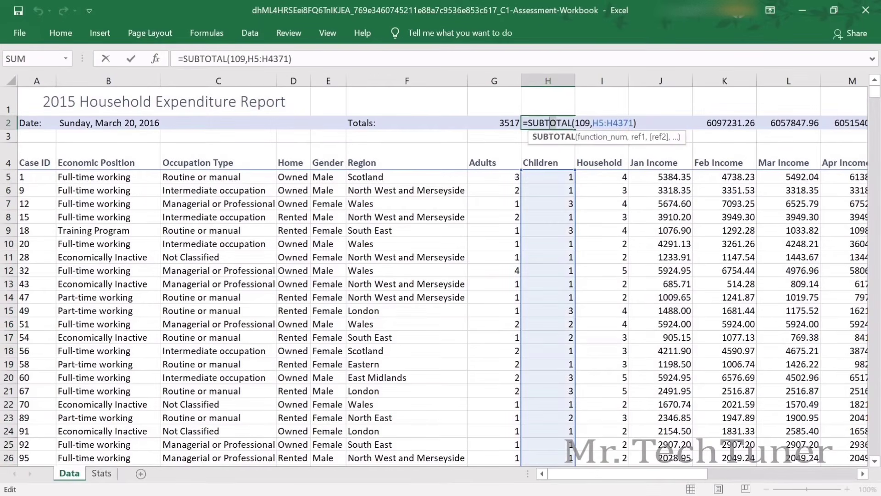
key("Home")
key("shift+End")
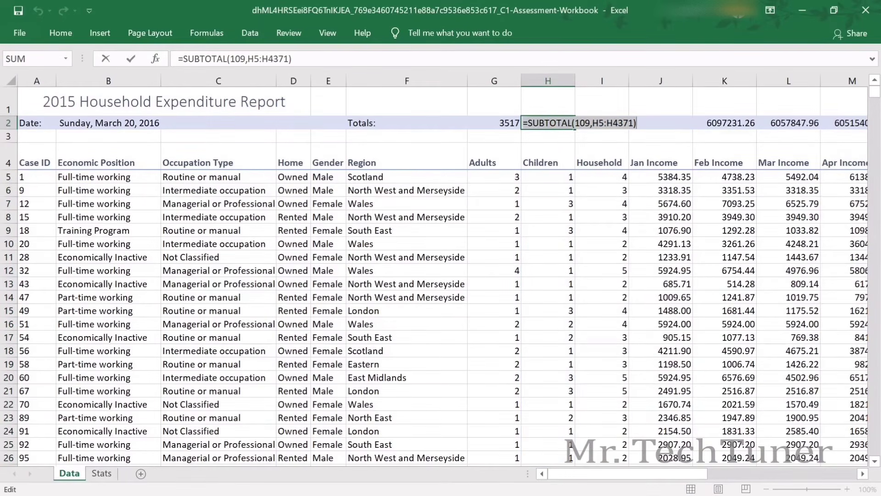
left_click(554, 86)
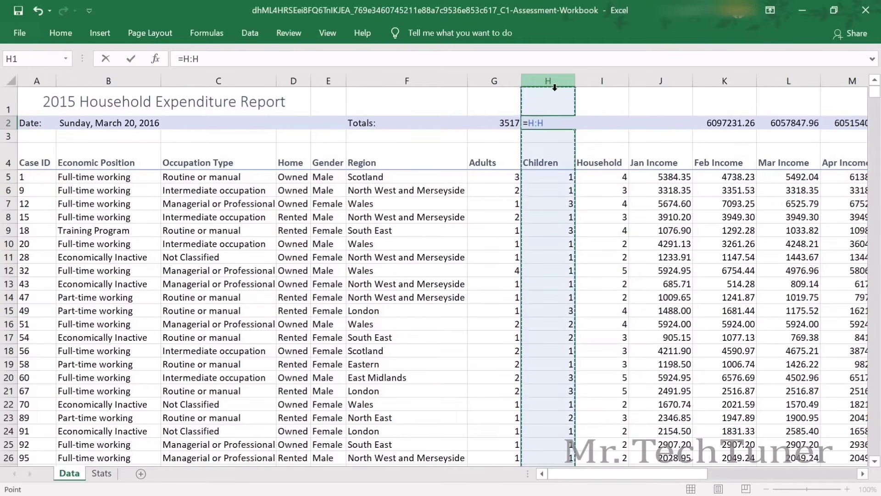
key("ctrl+z")
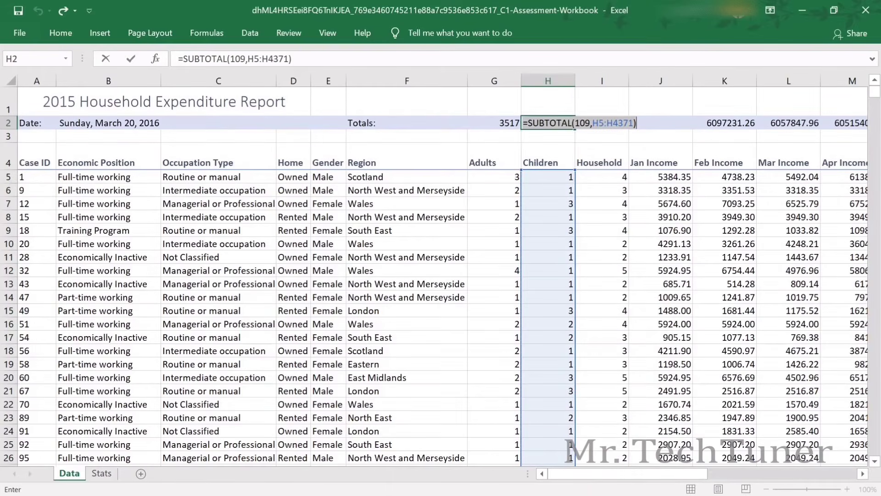
key("Return")
left_click(603, 122)
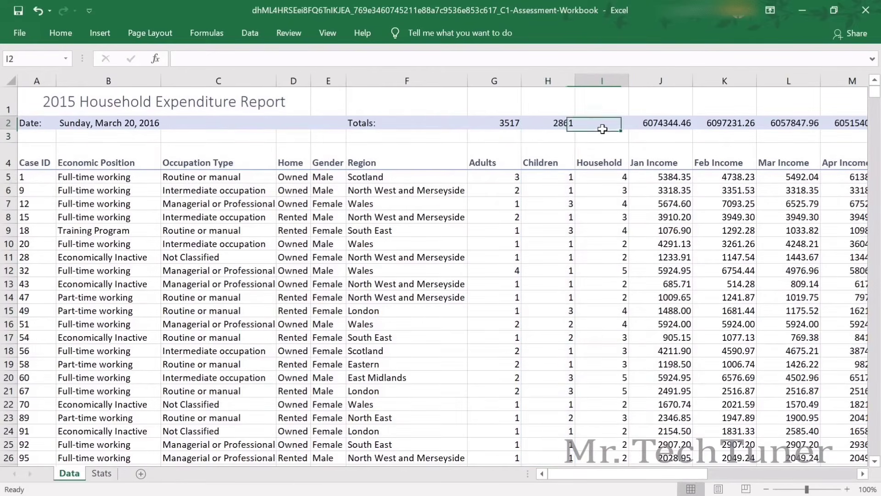
key("ctrl+v")
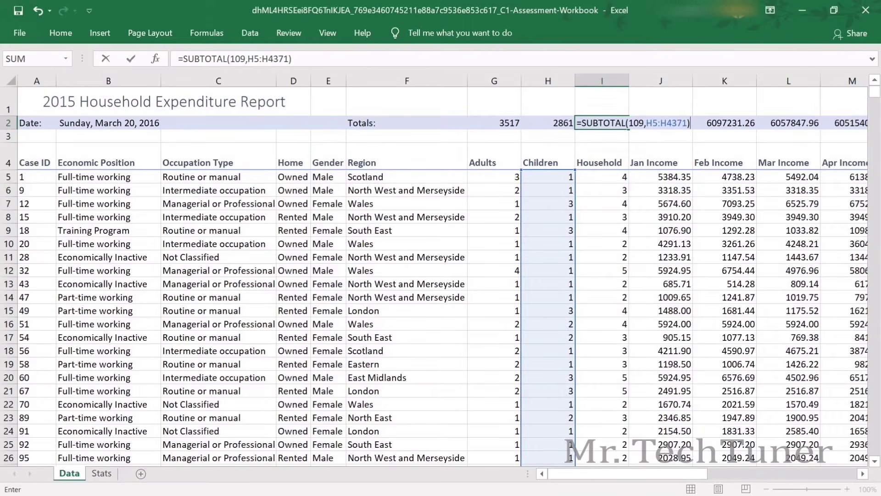
Change the range in the I2 subtotal formula to I5:I4371.
left_click(652, 122)
key("BackSpace")
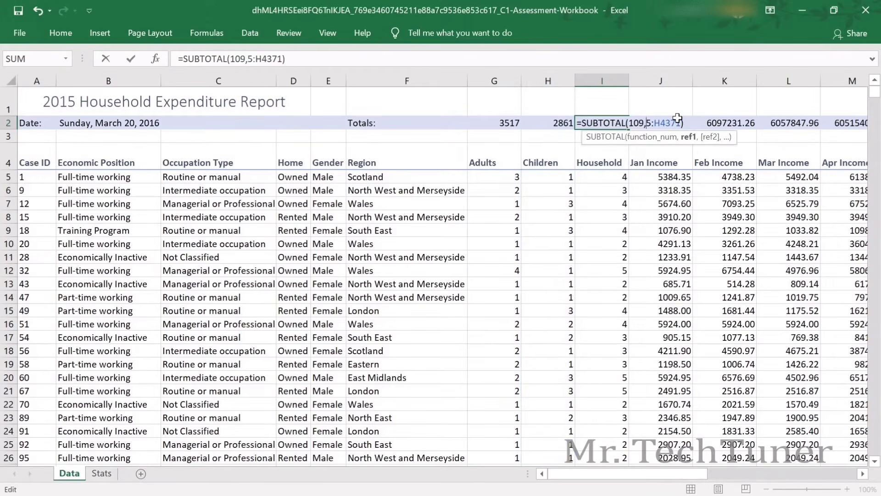
type("I")
key("Escape")
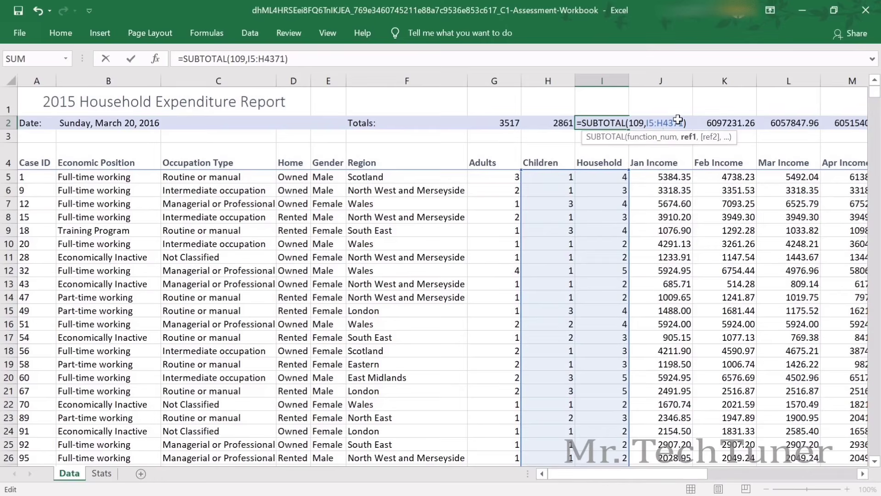
key("Right")
key("Right")
key("Right")
key("BackSpace")
type("I")
key("Return")
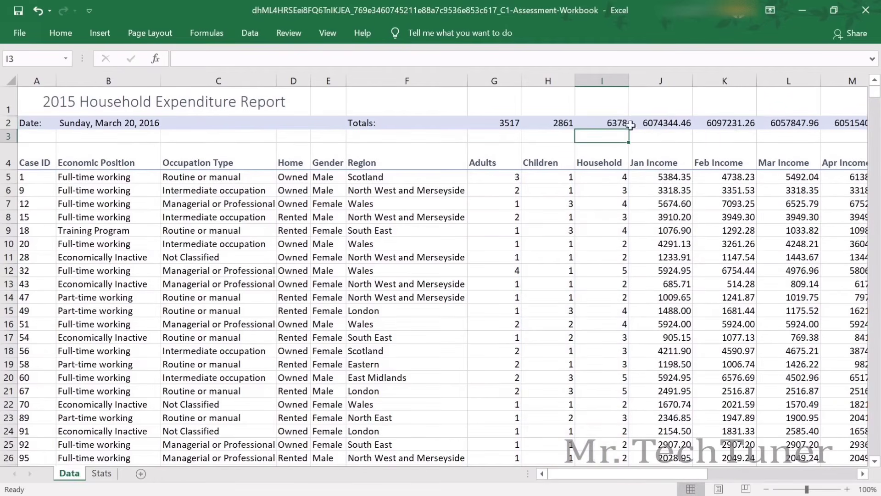
Switch to the Coursera assessment in the browser, check the Household total answer and read question 7.
left_click(616, 125)
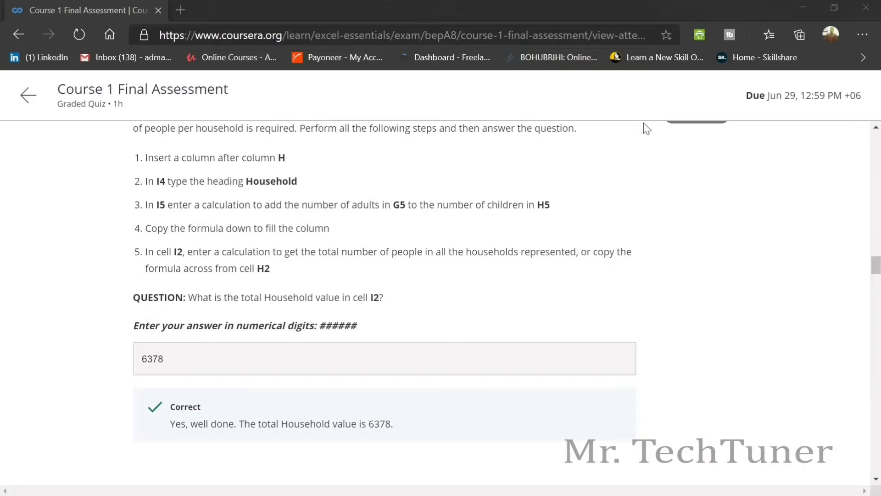
scroll(379, 279, "down", 4)
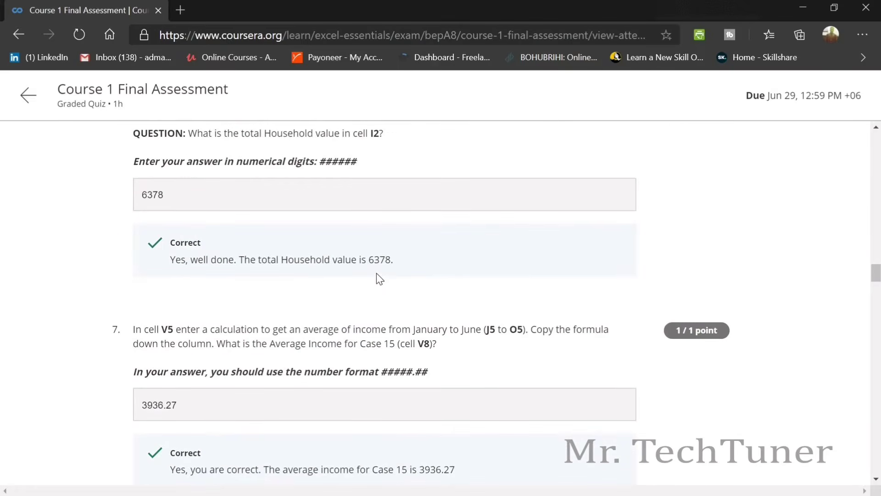
scroll(376, 275, "down", 3)
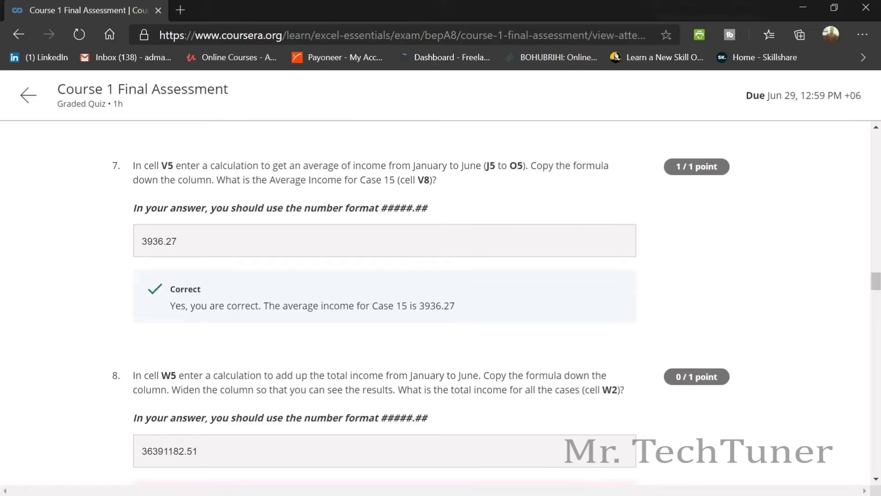
Switch back to the Excel workbook and insert an AVERAGE function in V5 under Average Income.
key("alt+Tab")
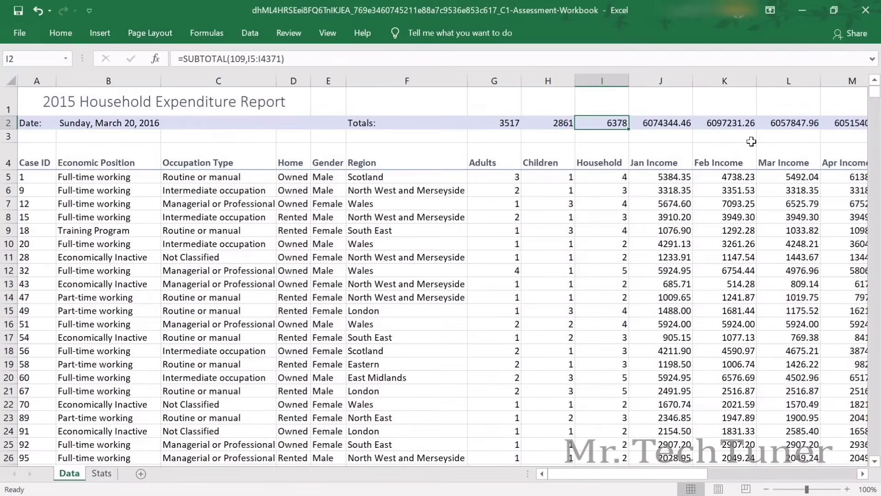
left_click_drag(647, 469, 712, 133)
left_click(693, 157)
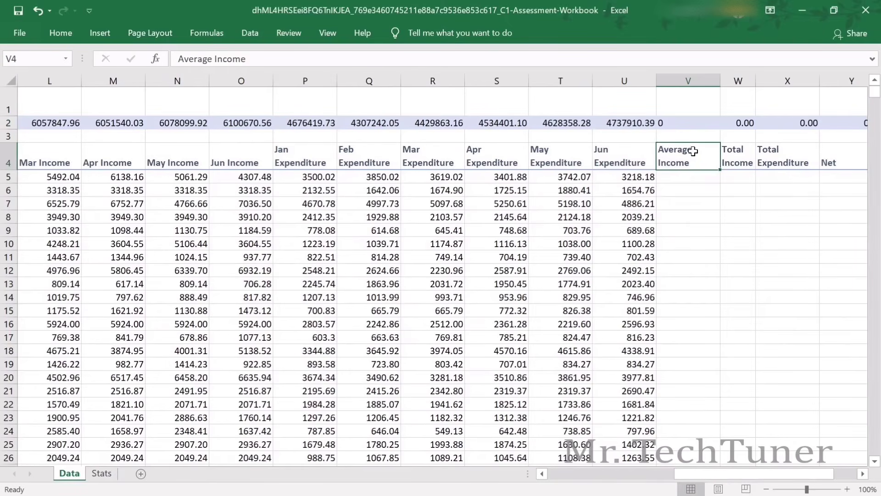
key("alt+Tab")
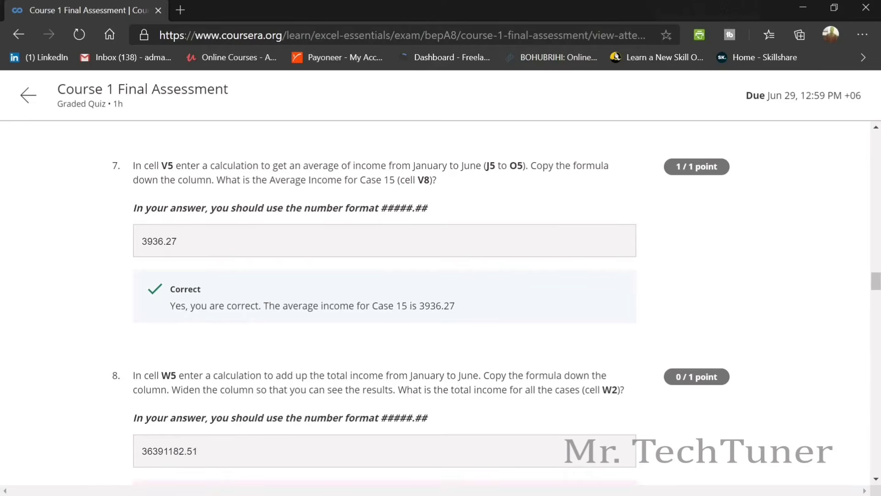
key("alt+Tab")
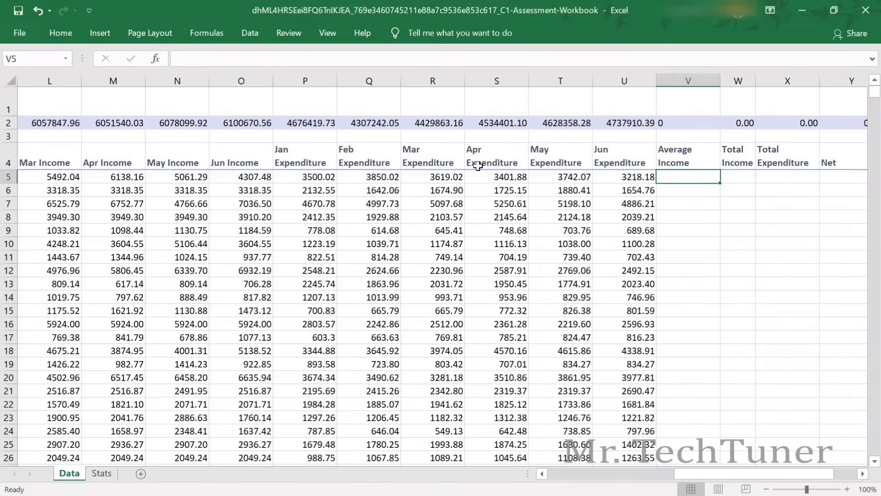
left_click(60, 33)
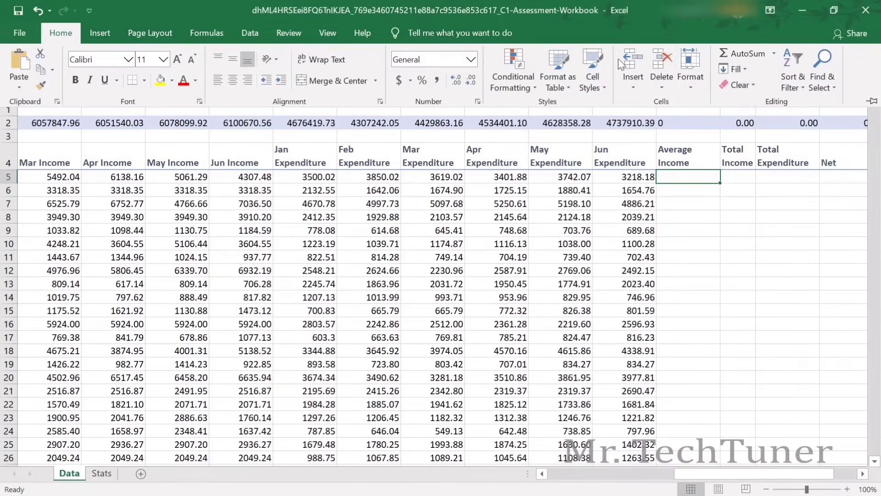
left_click(774, 54)
left_click(752, 91)
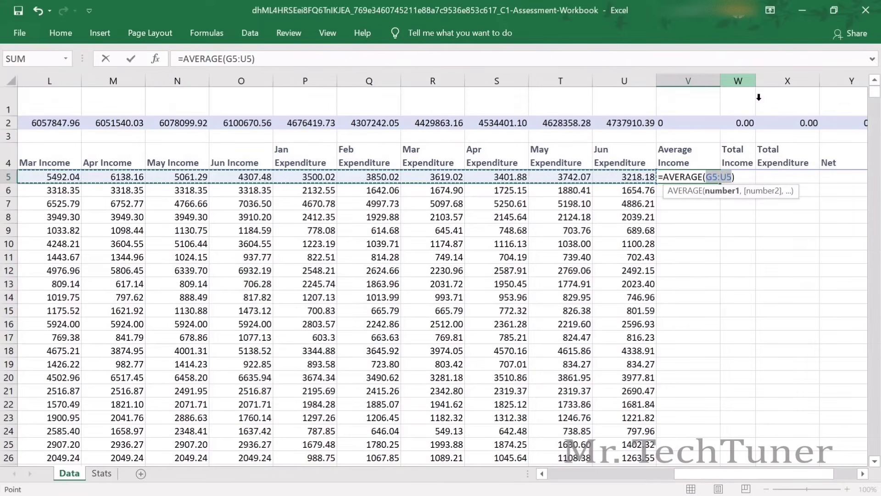
Set the AVERAGE range in V5 to the January to June incomes J5:O5 and copy the formula down the column.
key("alt+Tab")
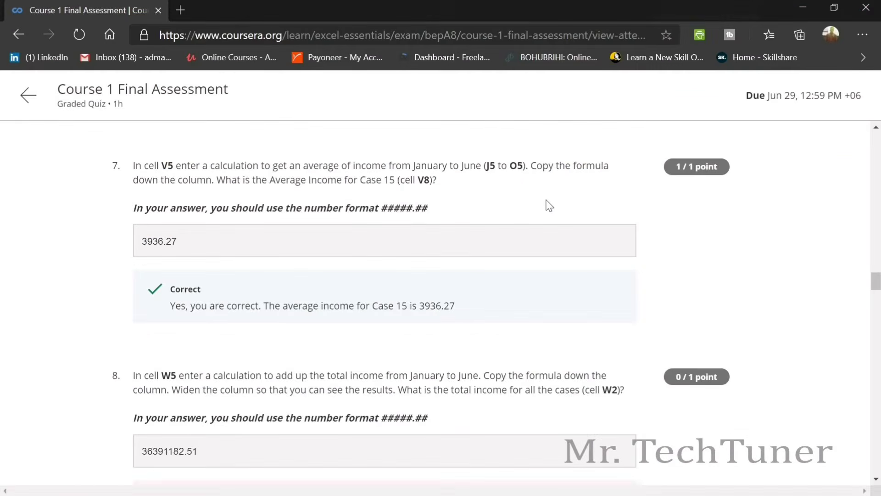
key("alt+Tab")
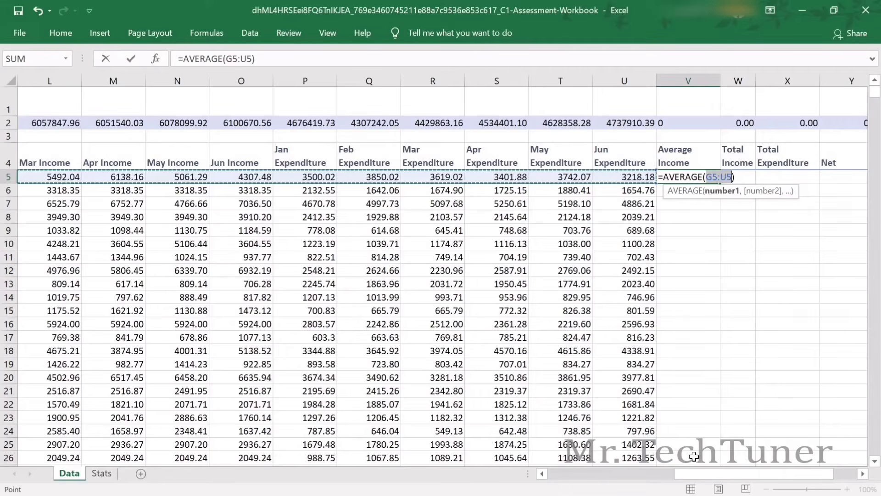
left_click_drag(707, 470, 670, 467)
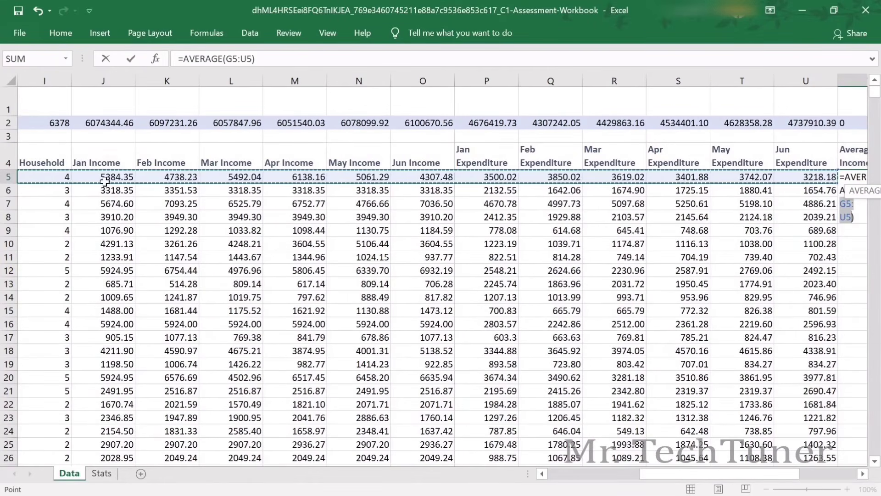
left_click_drag(105, 181, 441, 180)
scroll(571, 181, "down", 2)
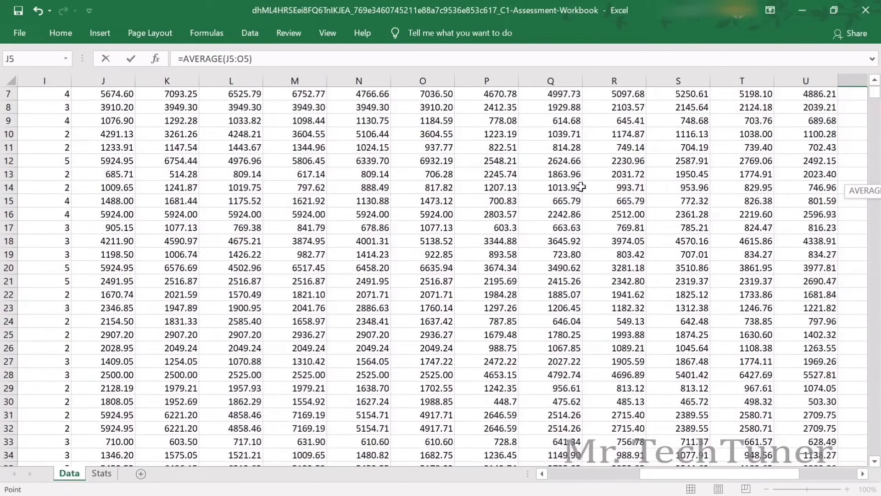
scroll(571, 181, "up", 2)
key("Return")
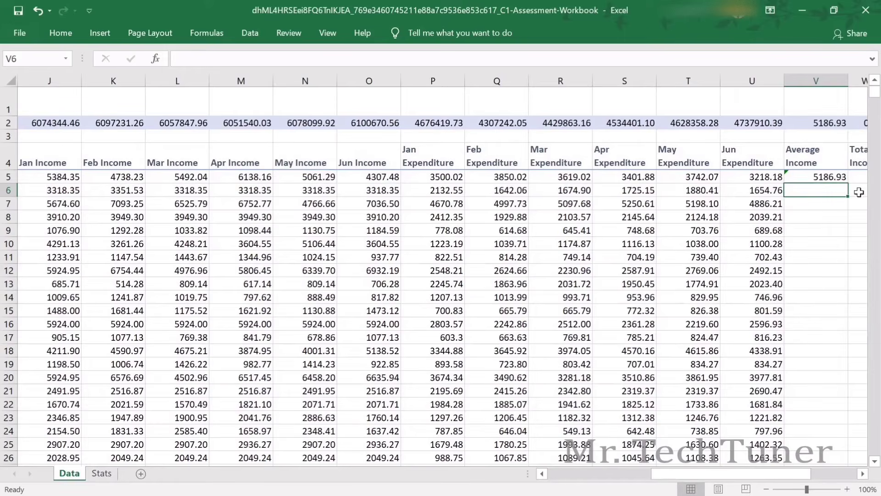
left_click(834, 181)
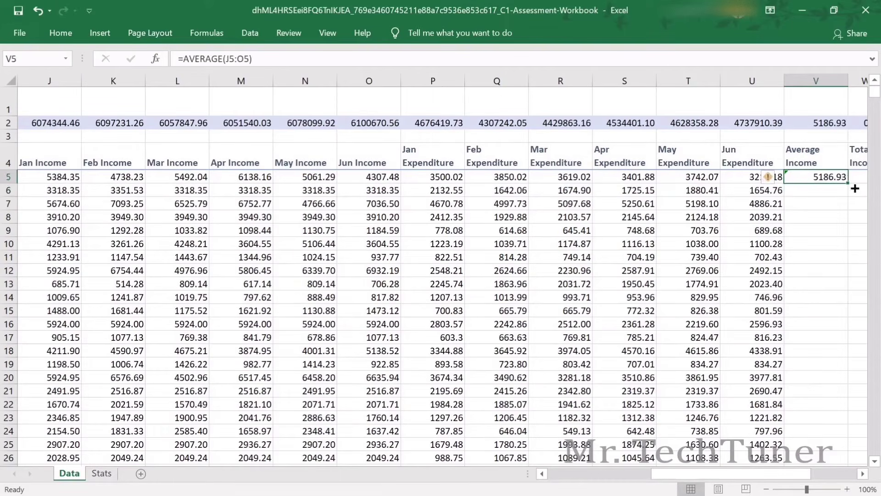
double_click(856, 188)
Compare the Average Income for Case 15 in row 8 with the question 7 answer on the Coursera page.
key("alt+Tab")
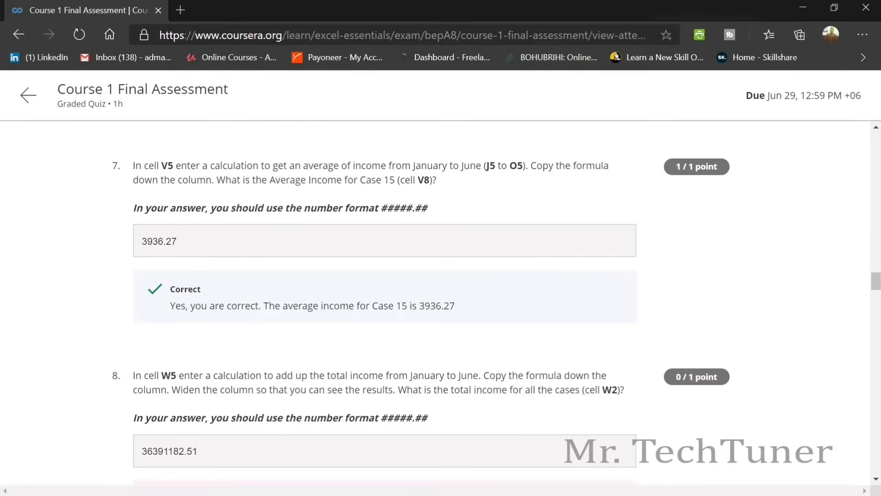
key("alt+Tab")
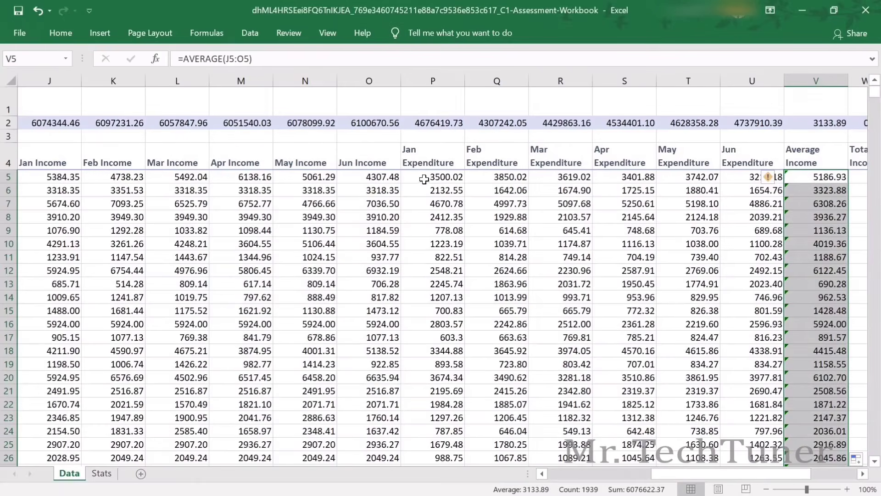
left_click(825, 247)
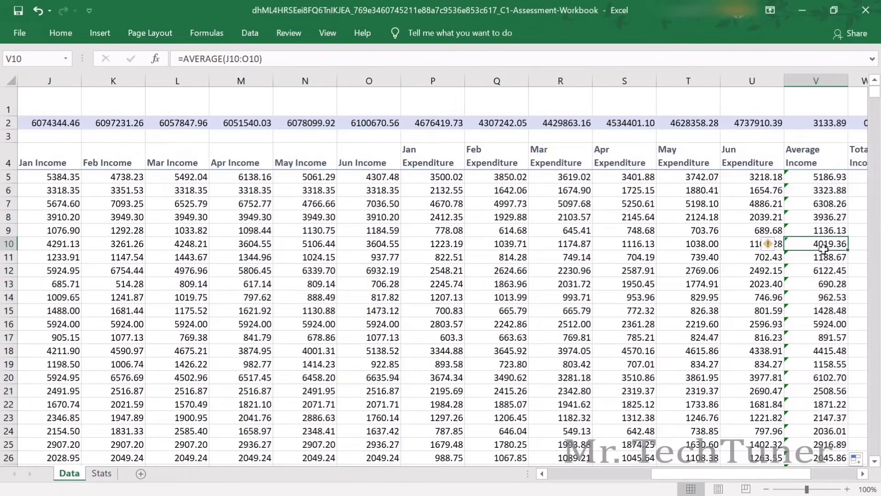
left_click(820, 207)
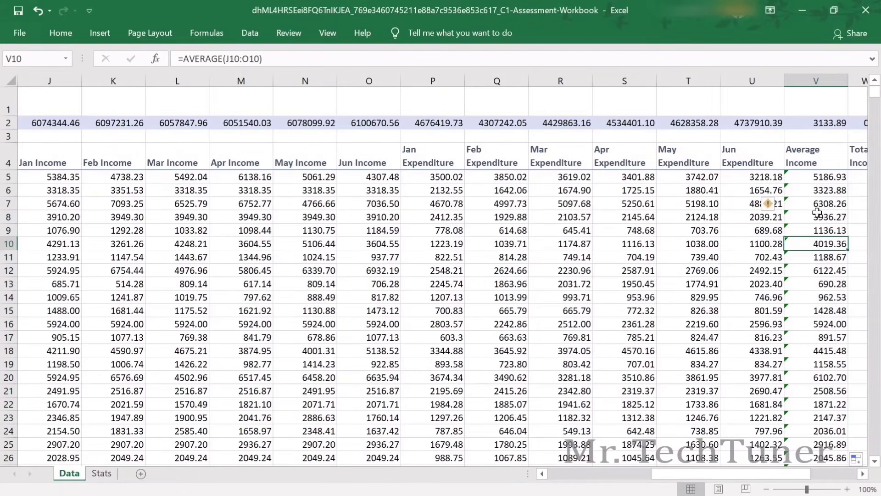
left_click(13, 218)
key("alt+Tab")
key("alt+Tab")
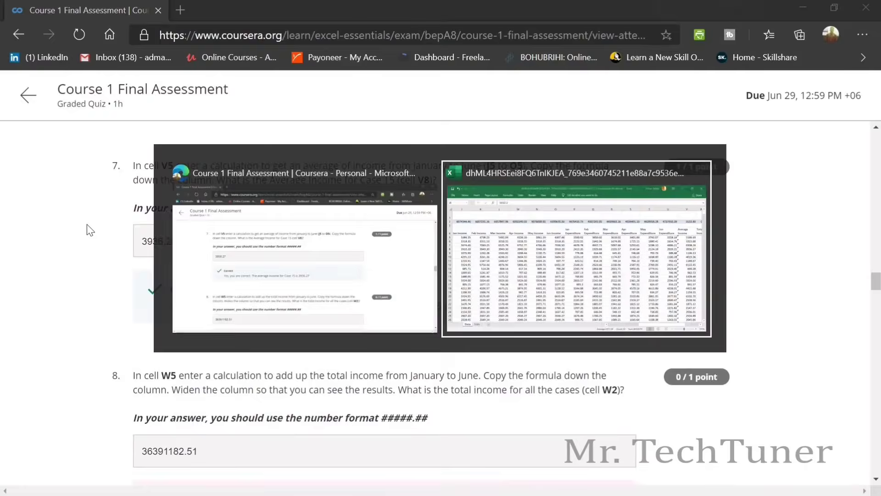
key("alt+Tab")
key("alt+Tab")
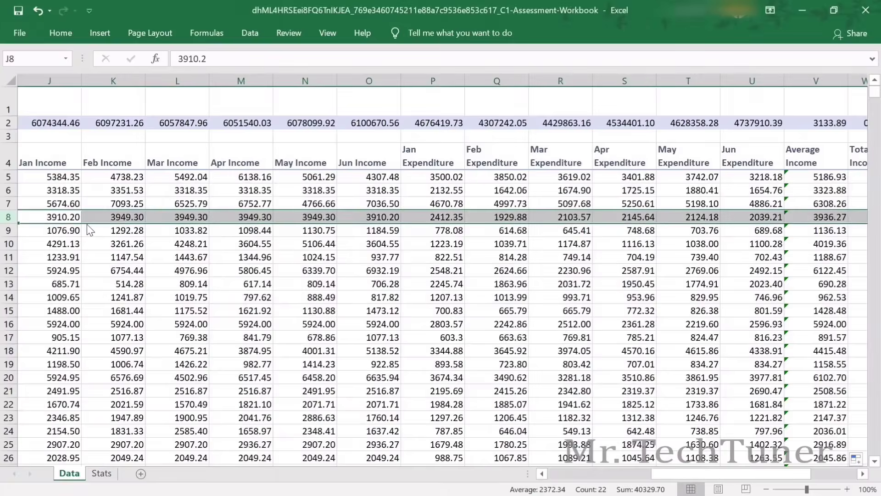
Switch to the Coursera assessment in the browser, read question 8 about cell W5, and return to the Excel workbook.
key("alt+Tab")
scroll(169, 197, "down", 3)
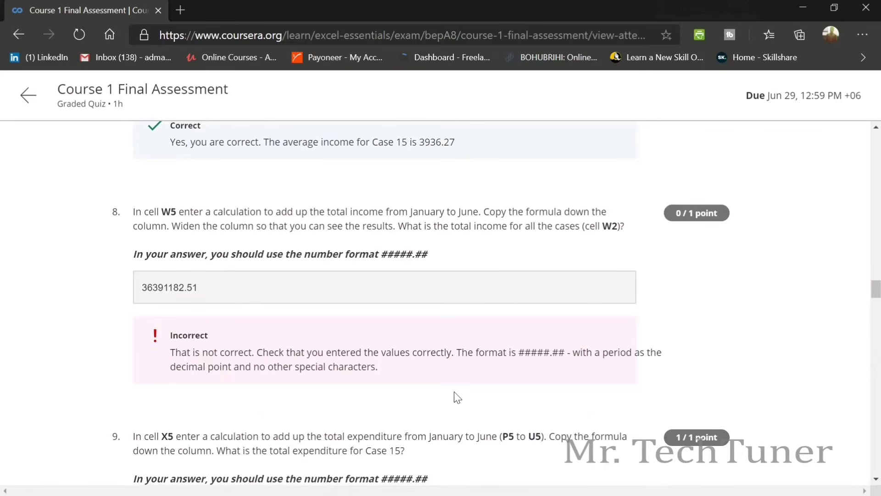
key("alt+Tab")
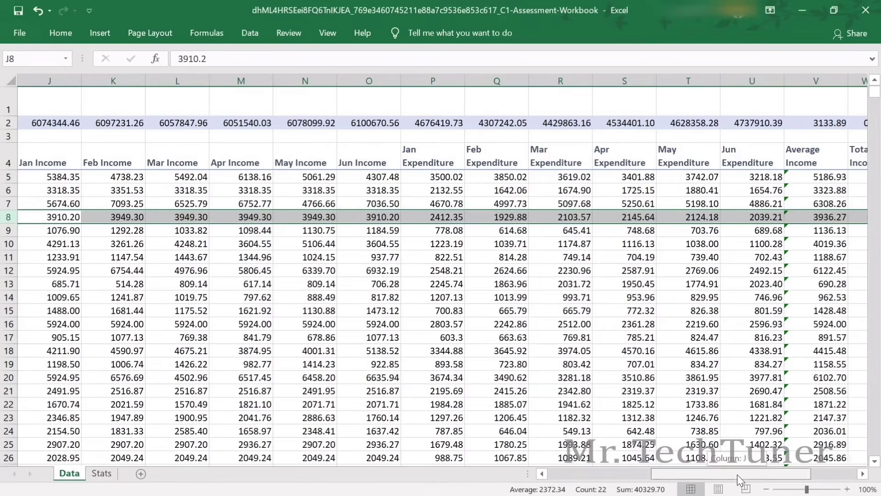
Insert a SUM function in W5 under Total Income.
left_click_drag(730, 473, 776, 473)
left_click(614, 180)
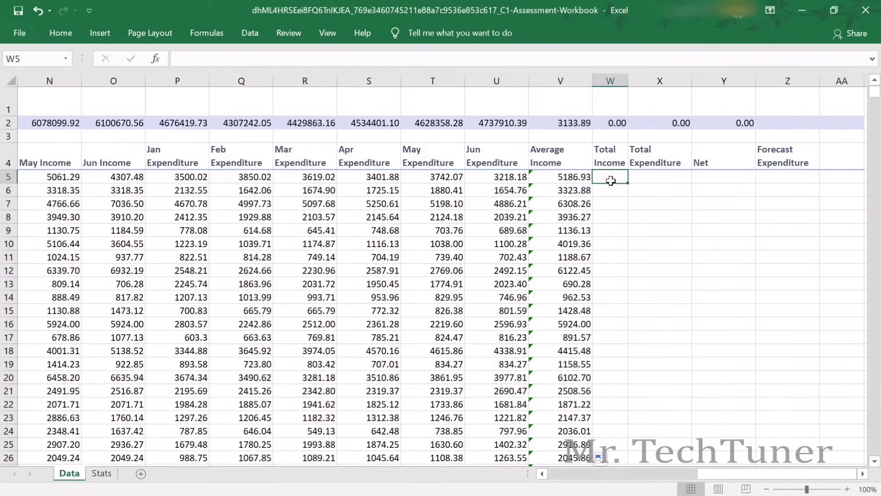
left_click(54, 37)
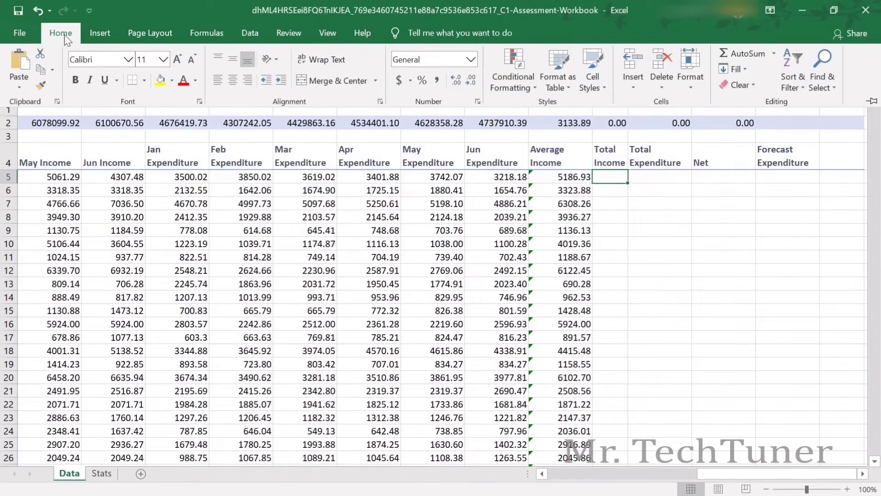
left_click(772, 52)
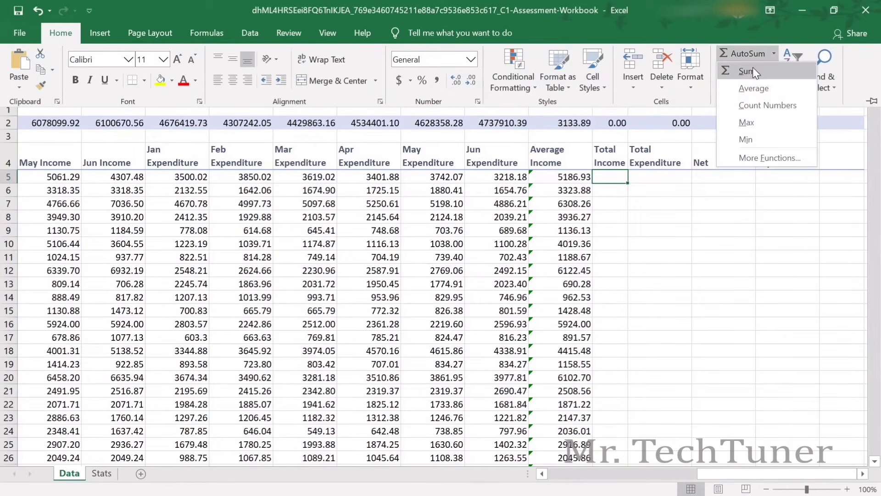
left_click(747, 70)
scroll(434, 275, "down", 1)
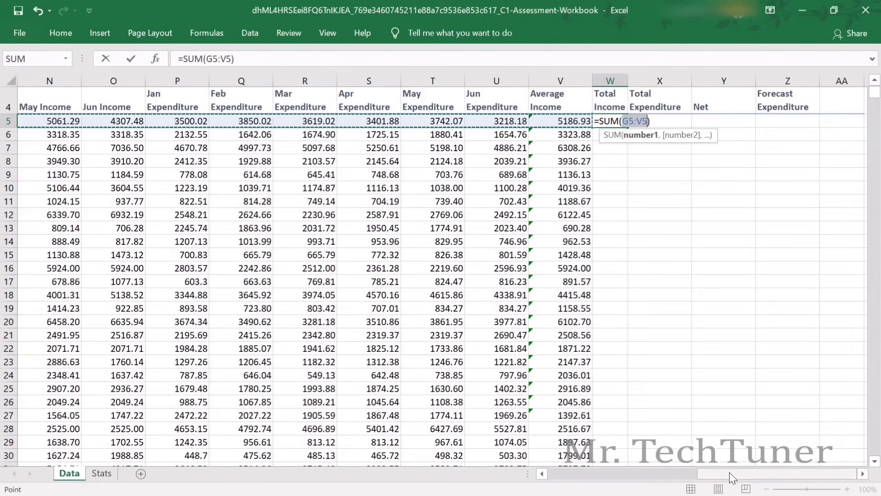
Set the SUM range in W5 to the January to June incomes J5:O5 and enter the formula.
left_click_drag(729, 473, 669, 471)
key("alt+Tab")
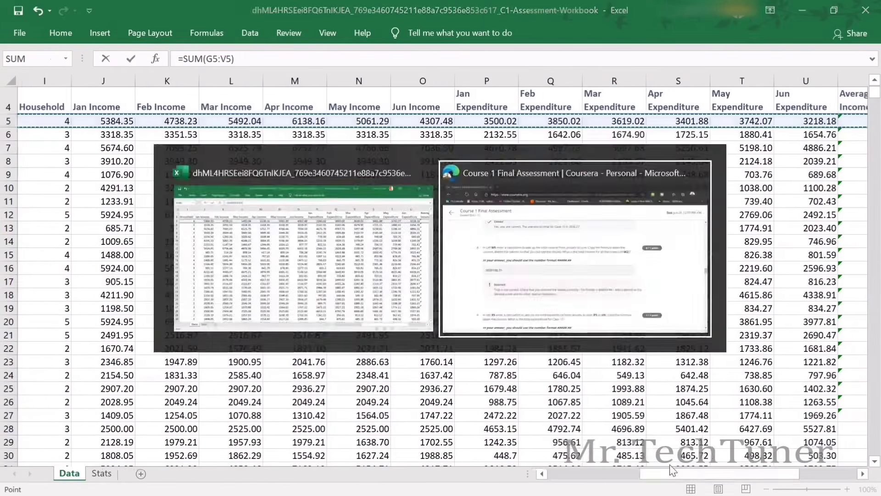
key("alt+Tab")
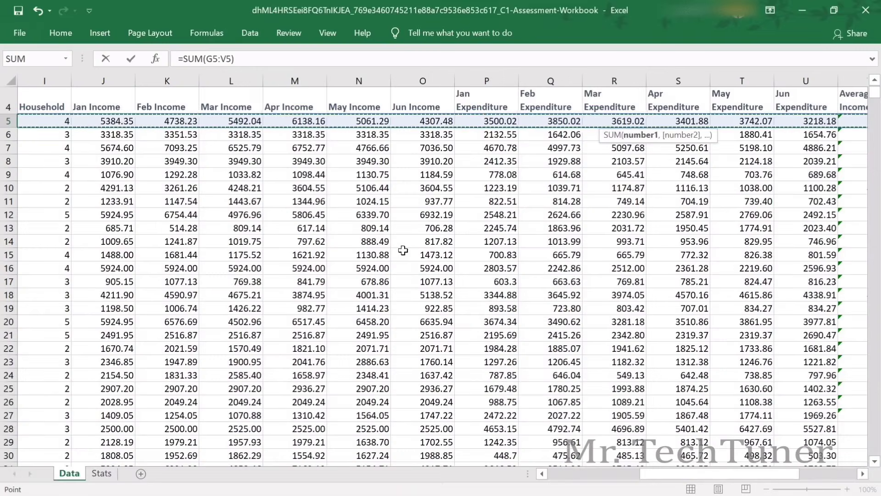
left_click_drag(113, 121, 415, 129)
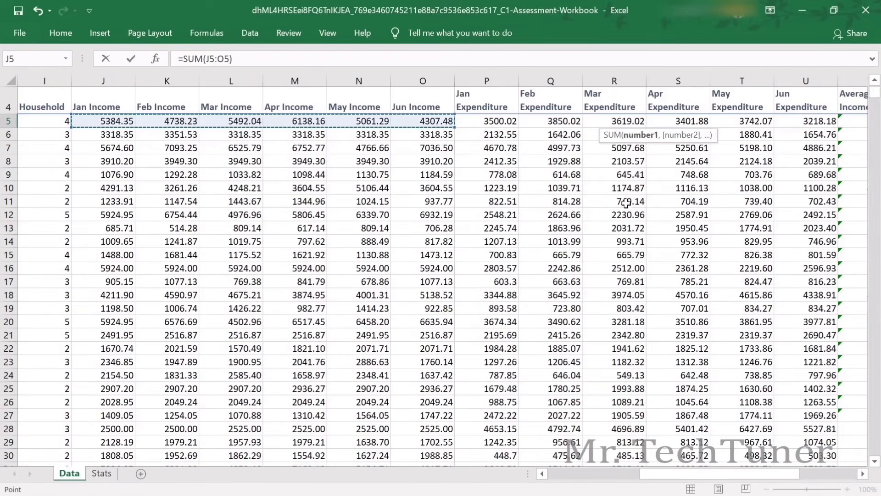
key("Return")
Try the General and Currency formats on W5, then set it back to the Number format.
left_click(816, 121)
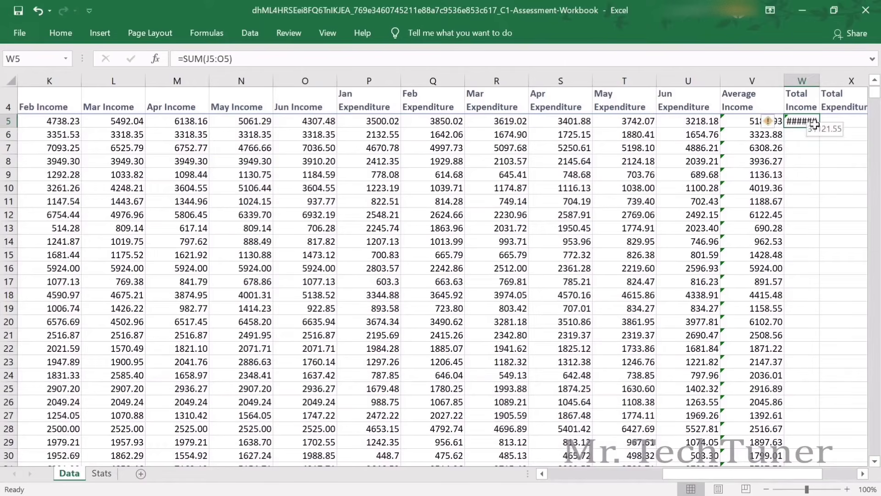
left_click(79, 29)
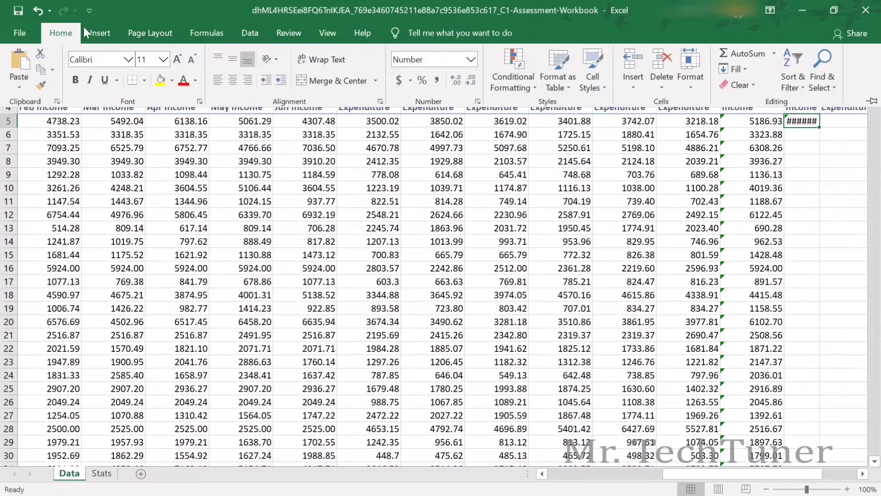
left_click(471, 59)
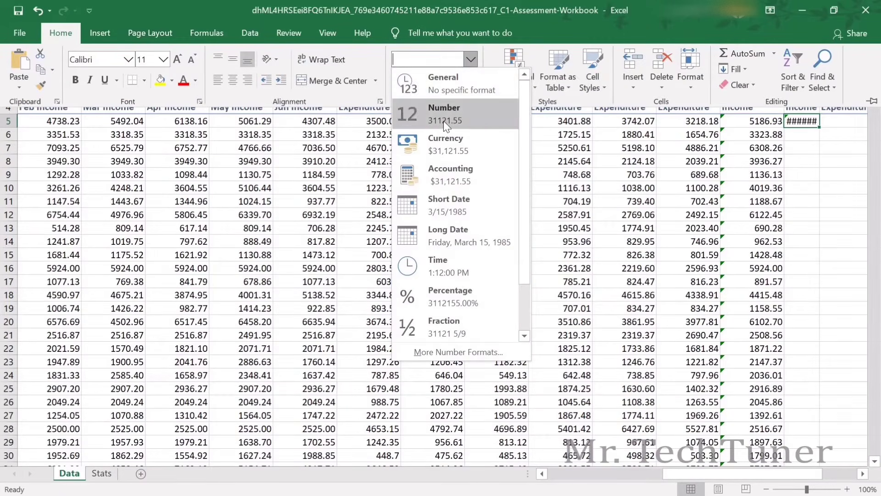
left_click(453, 87)
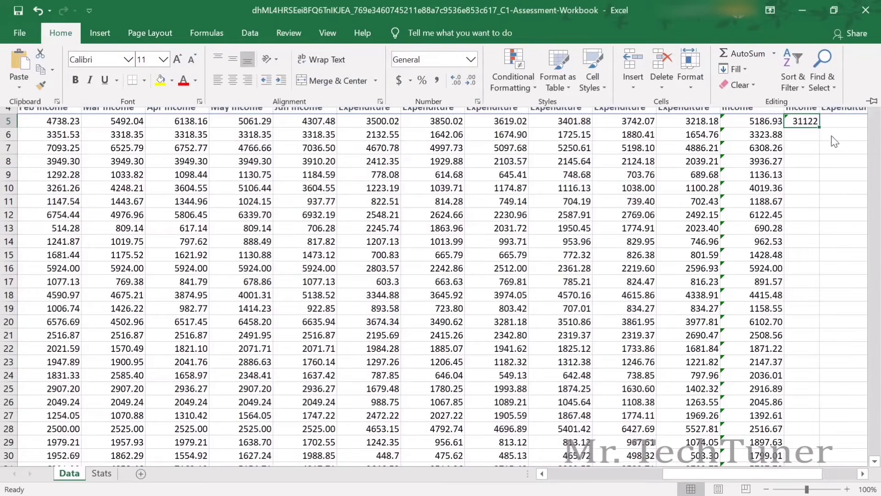
left_click(470, 59)
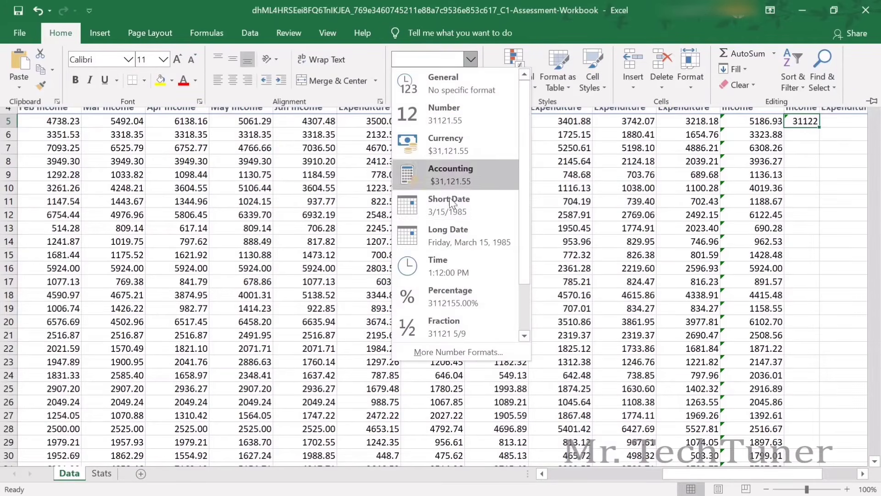
left_click(457, 146)
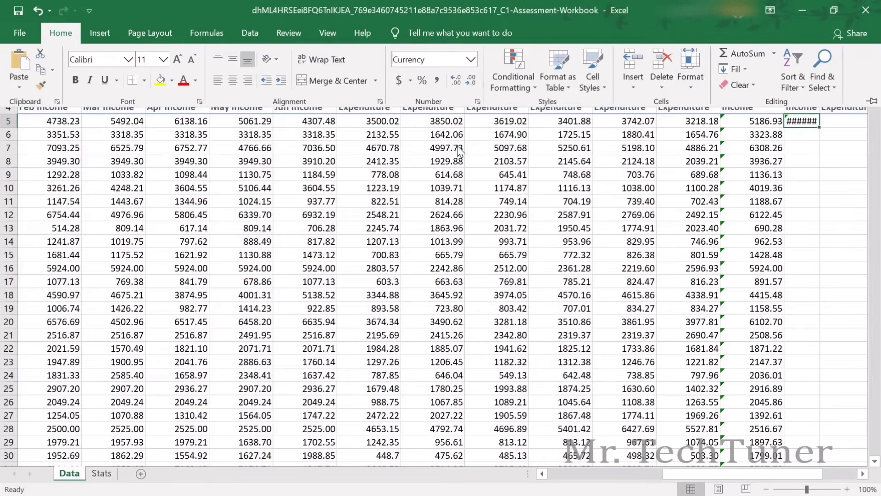
left_click(467, 58)
left_click(454, 105)
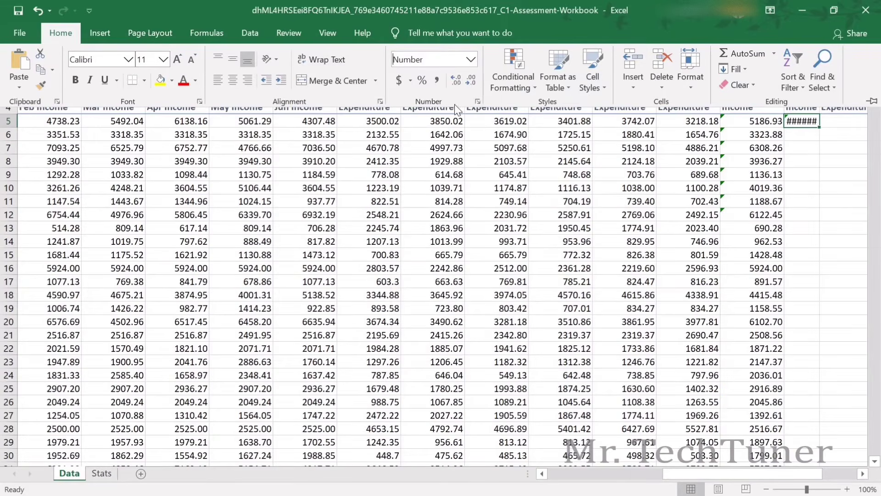
left_click(469, 56)
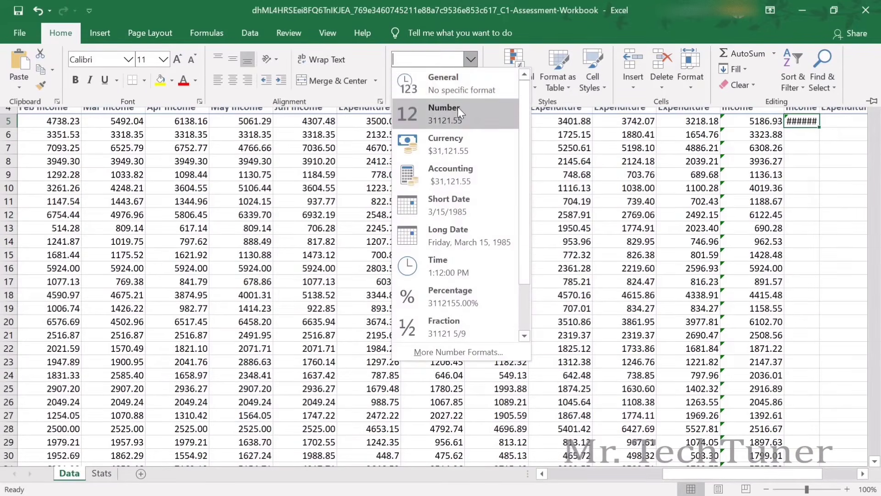
left_click(458, 107)
Widen column W so that the Total Income value in W5 fits.
scroll(816, 158, "up", 1)
left_click(819, 158)
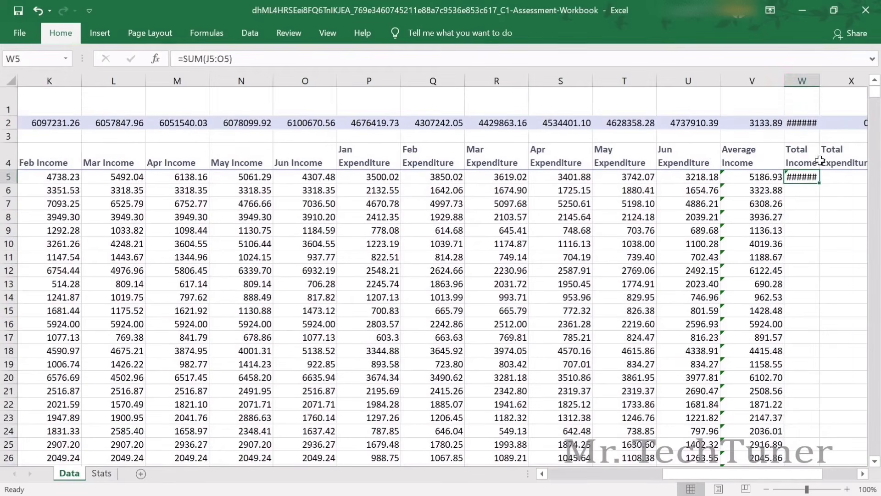
left_click(817, 85)
left_click_drag(821, 84, 835, 87)
scroll(821, 305, "down", 1)
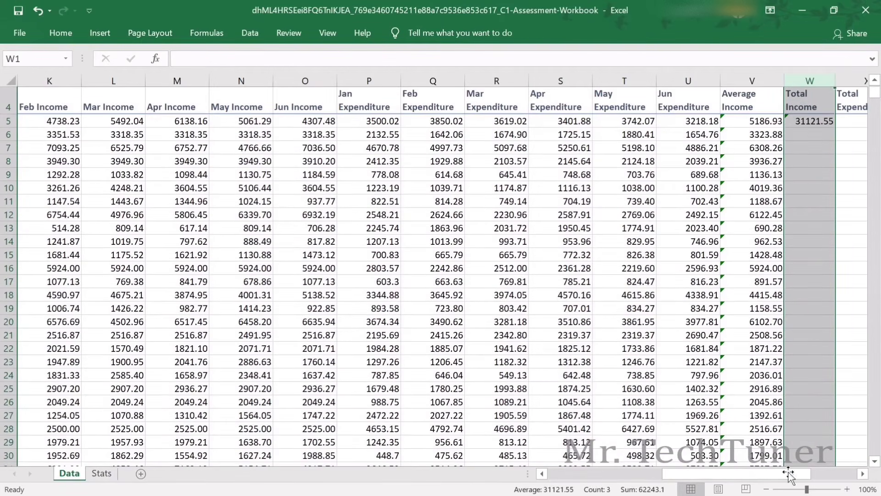
left_click_drag(787, 473, 809, 473)
left_click_drag(711, 88, 718, 87)
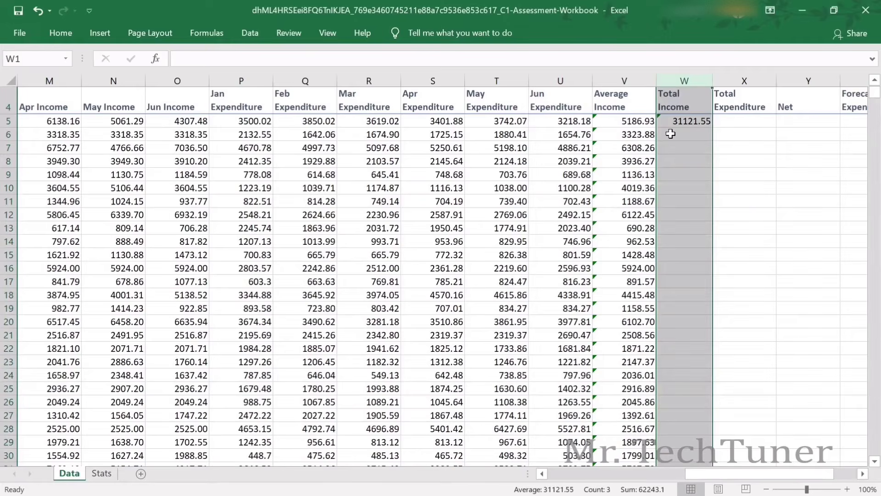
Copy the Total Income formula from W5 down column W.
left_click_drag(705, 128, 707, 126)
left_click(707, 127)
double_click(712, 128)
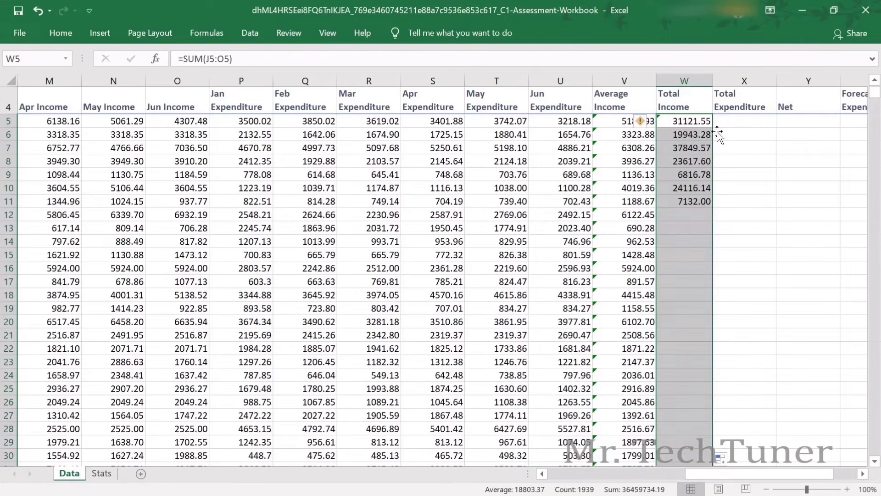
left_click(701, 139)
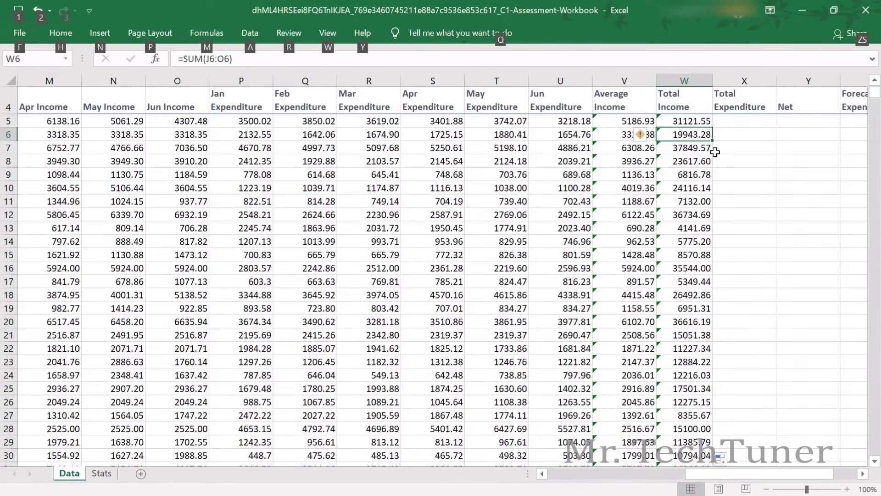
Switch to the Coursera page and check which cell and number format question 8 asks for.
key("alt+Tab")
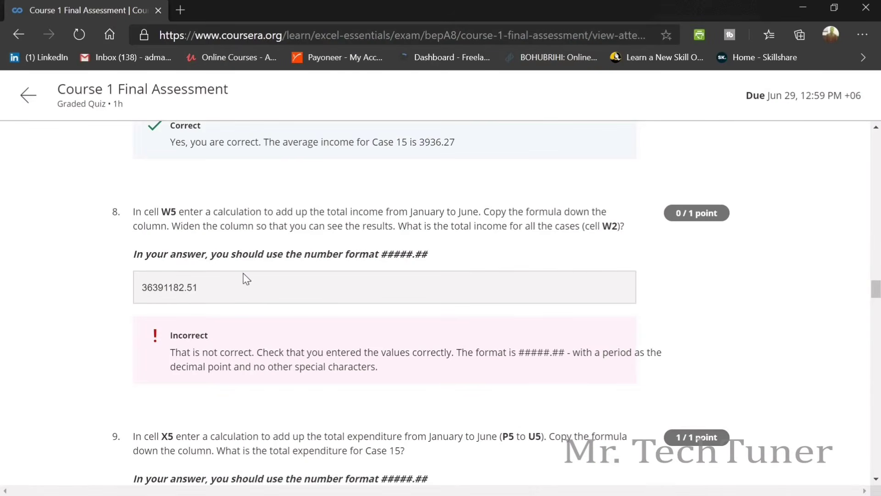
scroll(245, 277, "down", 1)
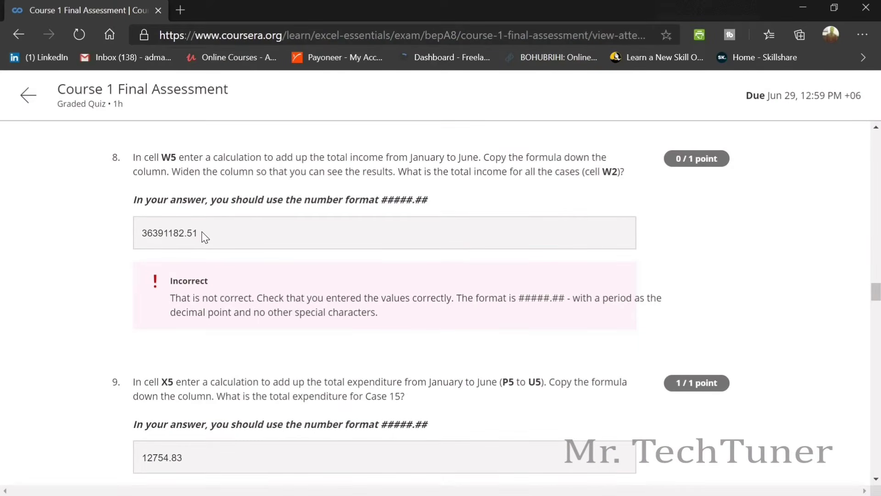
key("alt+Tab")
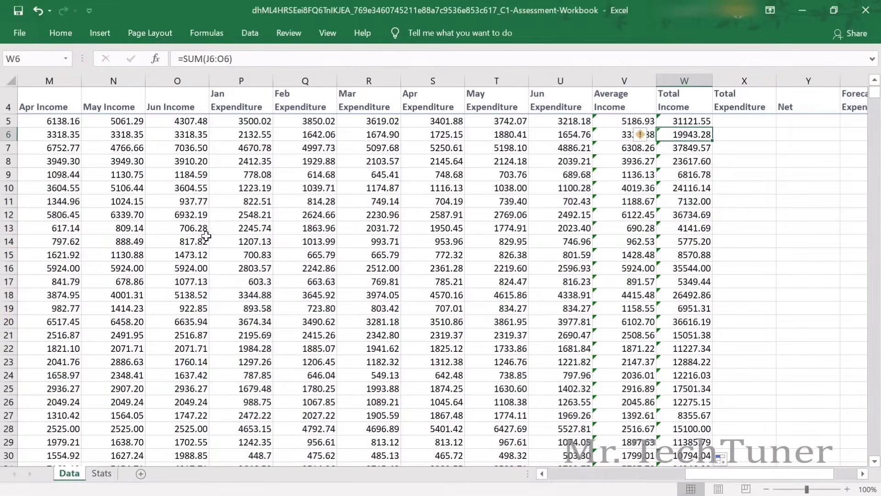
key("alt+Tab")
key("alt+Tab")
key("alt+Tab")
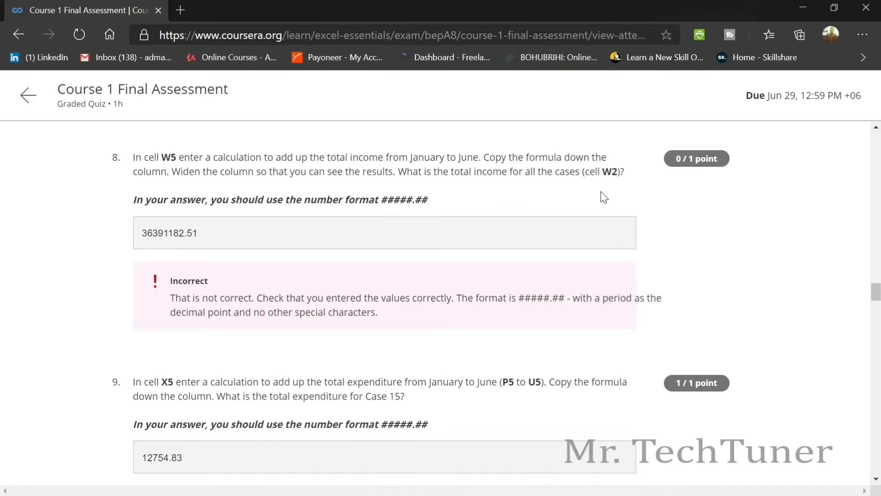
scroll(601, 192, "up", 2)
Return to the Excel workbook and widen column W further so that the overall income total in W2 fits.
key("alt+Tab")
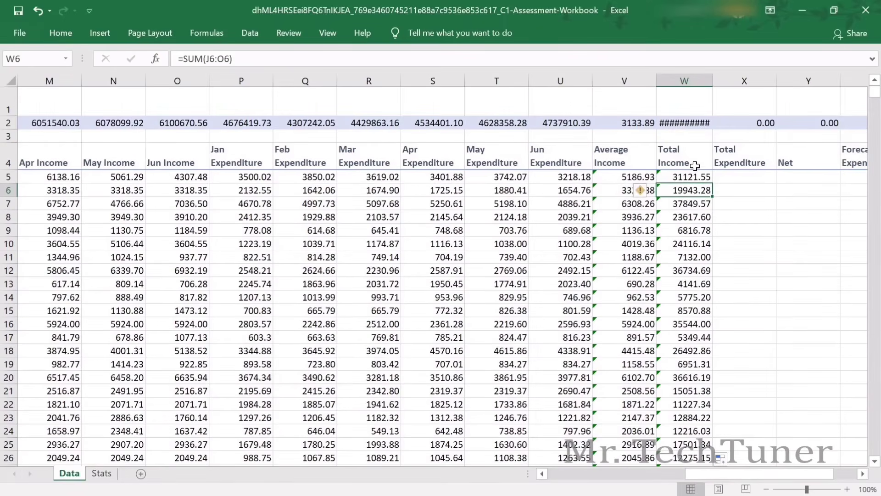
left_click(695, 123)
left_click(707, 82)
left_click_drag(712, 86, 728, 86)
left_click(702, 125)
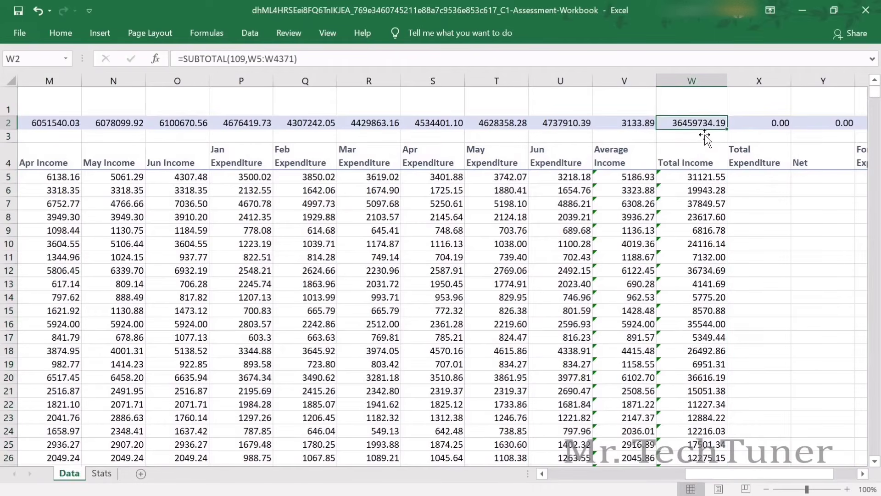
Compare the total income in W2 with the question 8 answer on the Coursera page and read question 9.
key("alt+Tab")
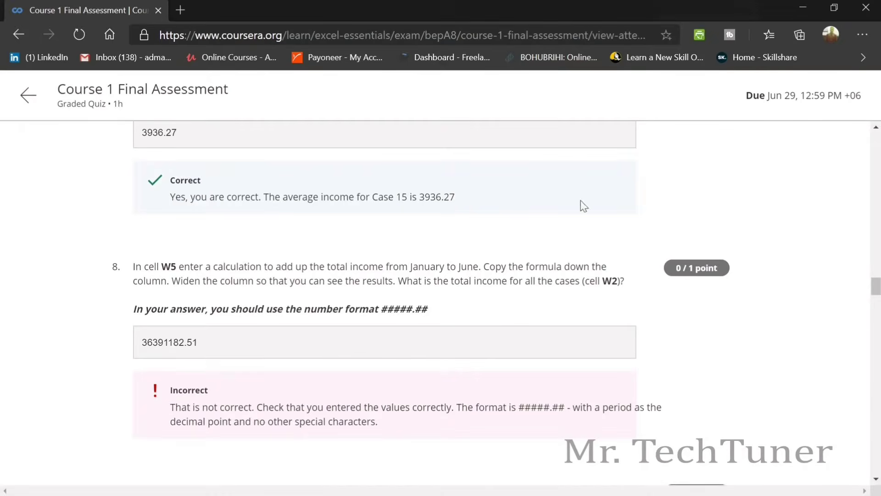
key("alt+Tab")
key("alt+Tab")
key("alt+Tab")
key("alt+Tab")
scroll(280, 299, "down", 1)
scroll(279, 299, "down", 5)
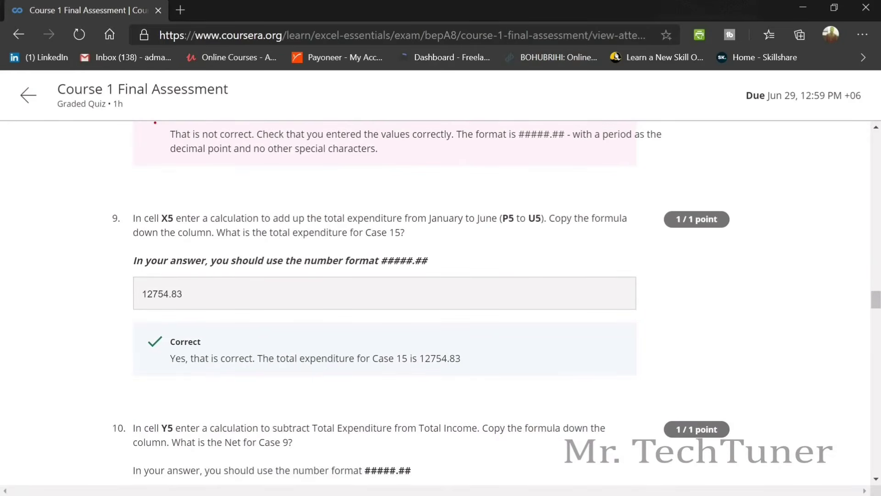
Switch back to the Excel workbook and add up the January to June expenditures P5:U5 with a SUM in X5.
key("alt+Tab")
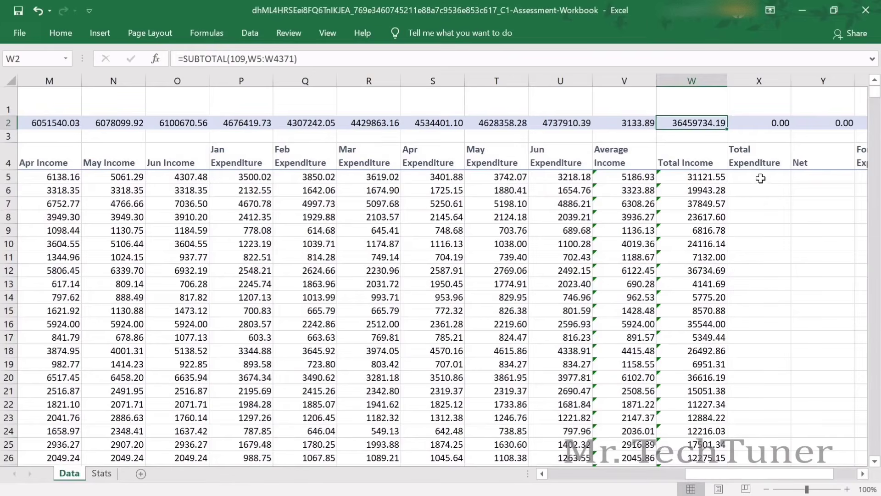
left_click(760, 178)
left_click(65, 33)
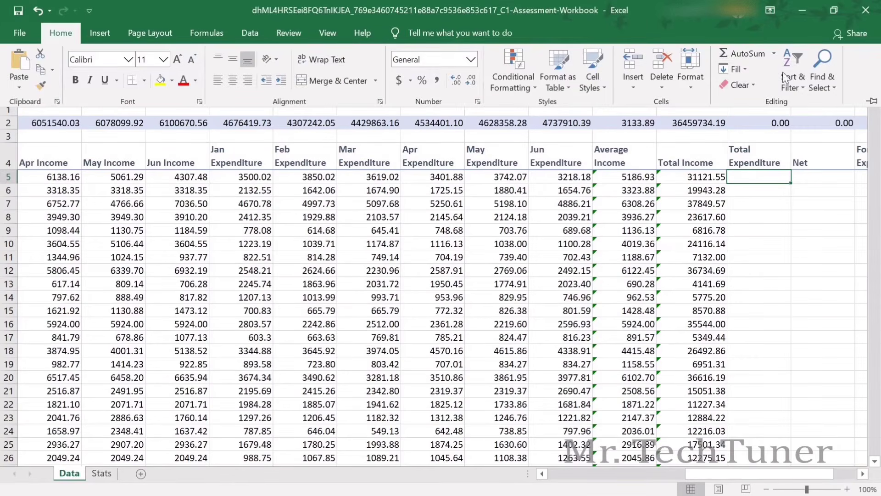
left_click(748, 53)
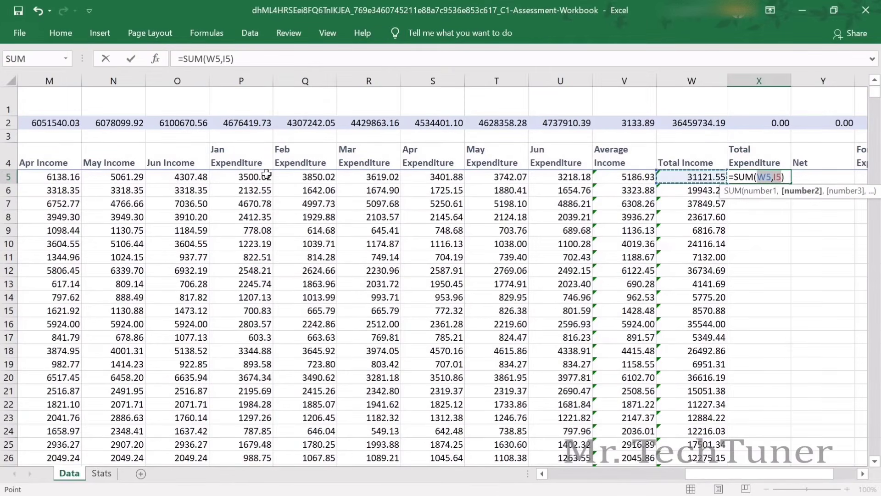
left_click_drag(230, 178, 588, 183)
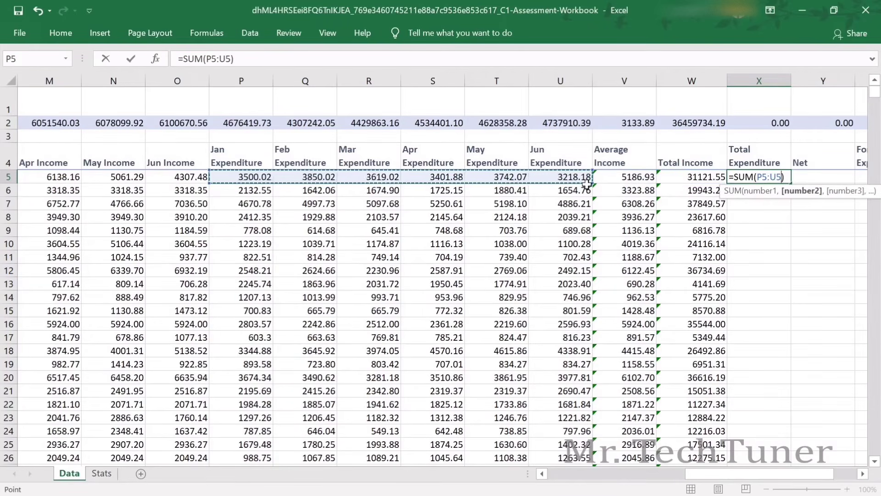
key("Return")
left_click(782, 178)
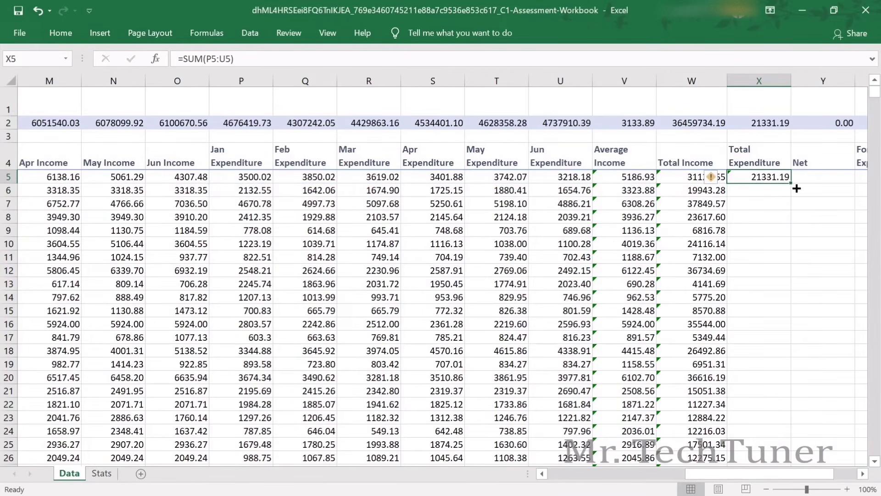
Copy the total expenditure formula in X5 down the column and check on the Coursera page which case question 9 asks about.
double_click(792, 184)
key("alt+Tab")
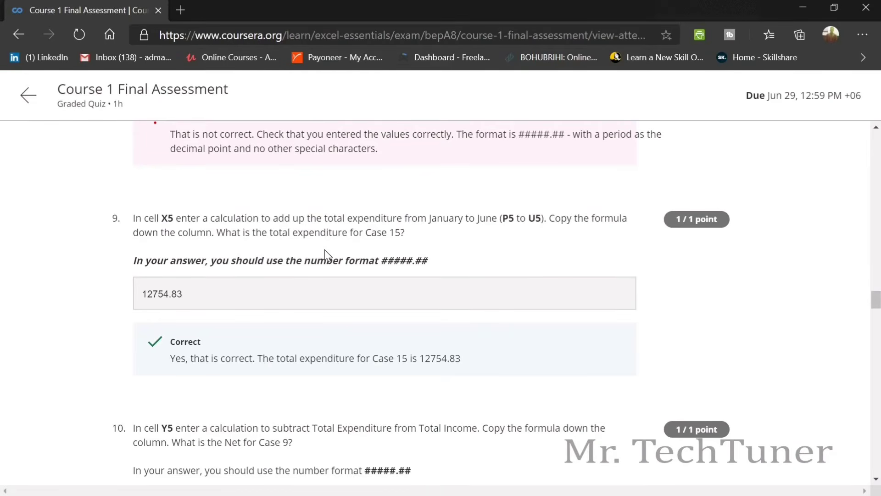
key("alt+Tab")
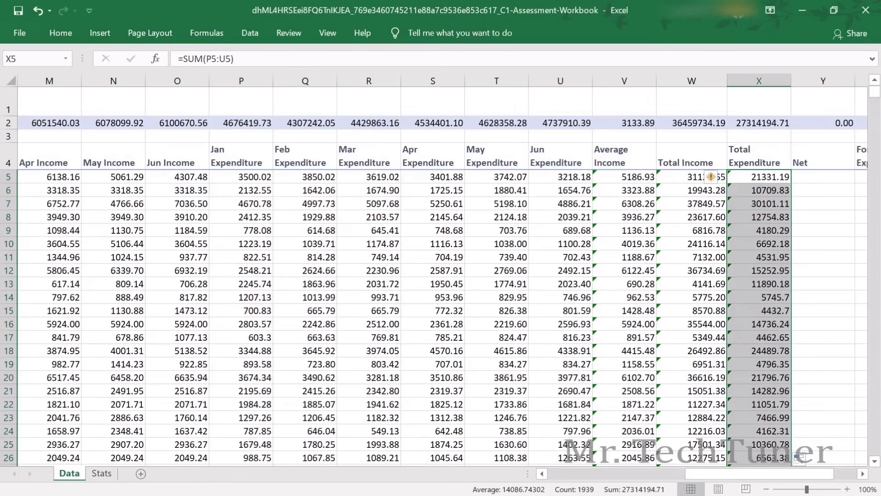
Look up the total expenditure for Case 15 in the workbook and switch to the Coursera page to read question 10.
left_click_drag(710, 471, 571, 471)
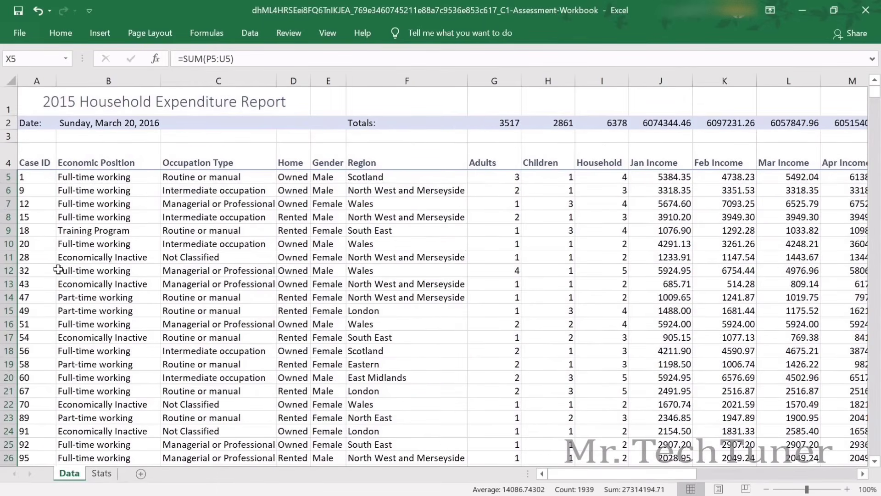
left_click(9, 217)
left_click_drag(645, 474, 787, 472)
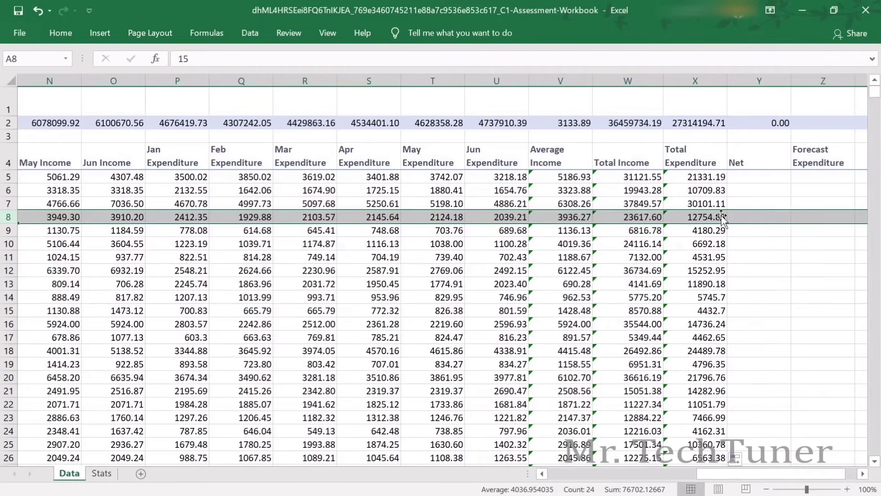
key("alt+Tab")
scroll(220, 284, "down", 4)
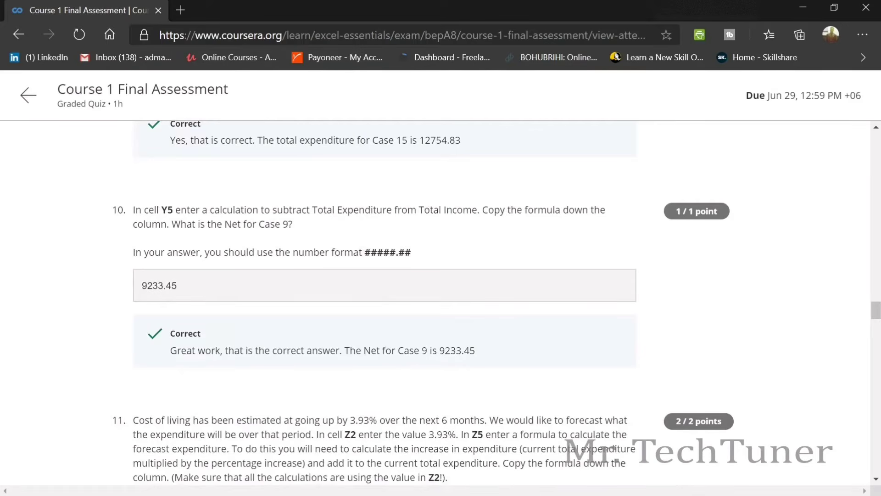
Return to the Excel workbook, calculate the net in Y5 with =W5-X5 and copy the formula down the column.
key("alt+Tab")
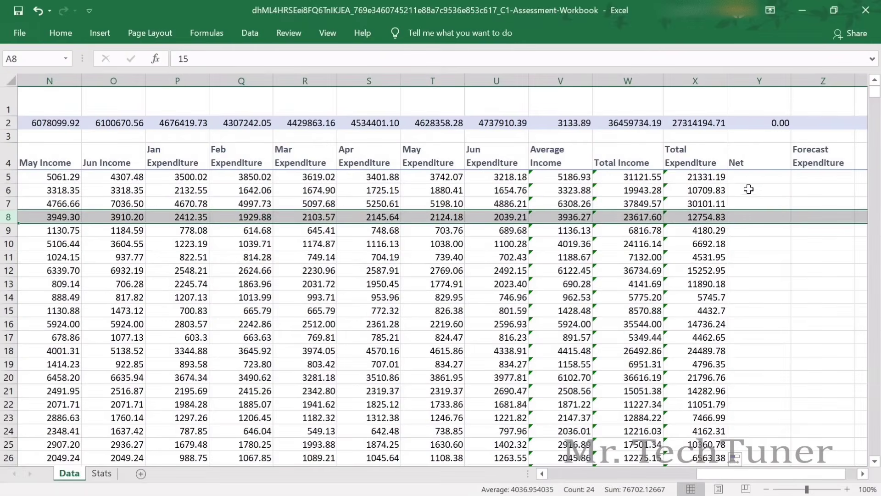
left_click(744, 178)
type("=")
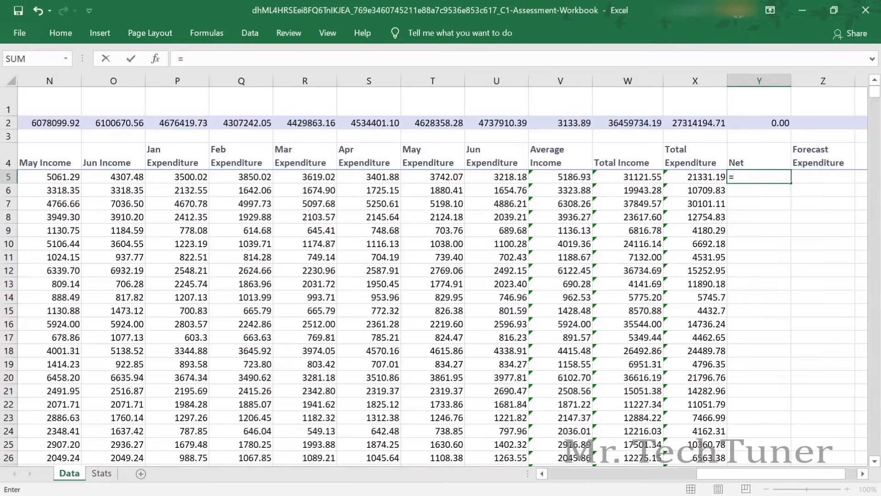
left_click(643, 181)
type("-")
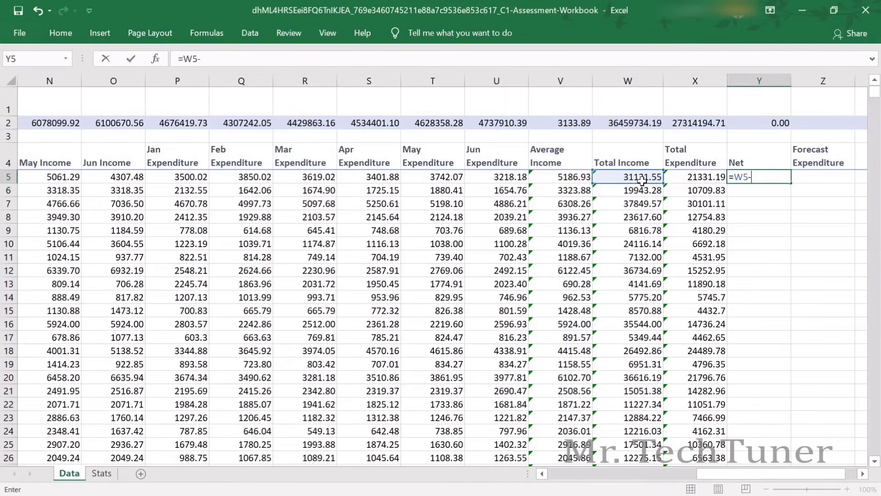
left_click(698, 181)
key("Return")
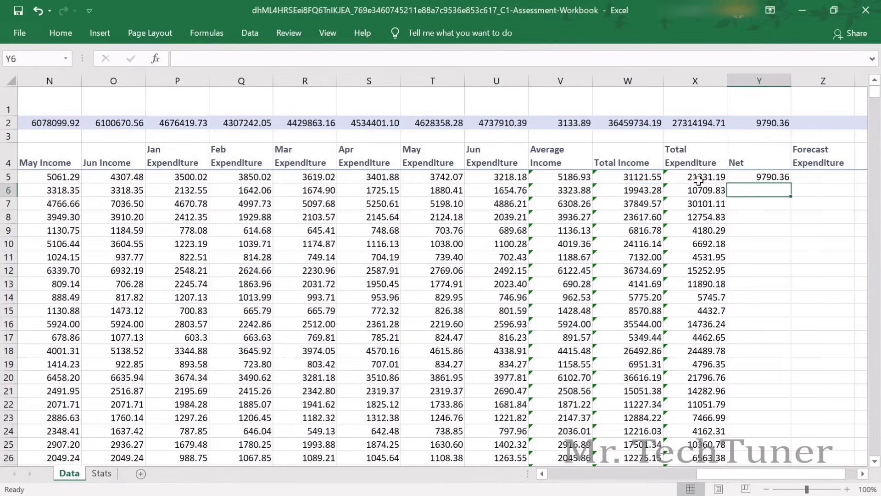
left_click(776, 178)
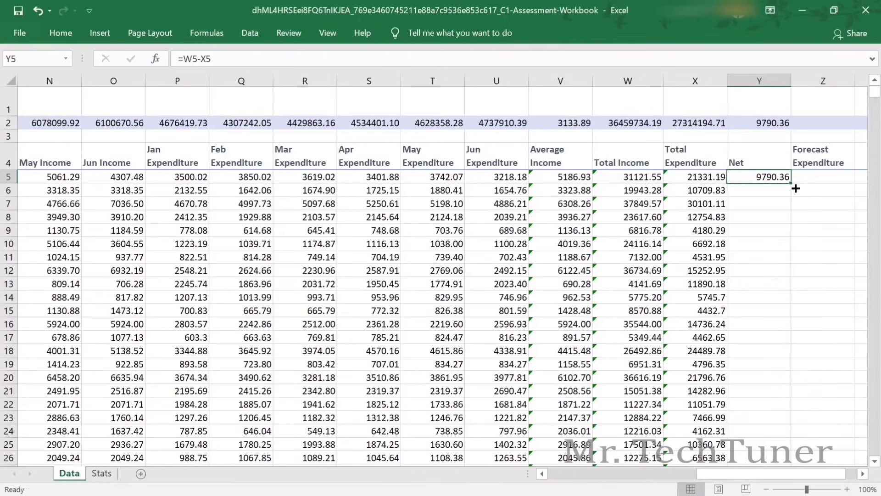
double_click(796, 188)
Check question 10 on the Coursera page, look up the net for Case 9 in the workbook and read question 11 on Coursera.
key("alt+Tab")
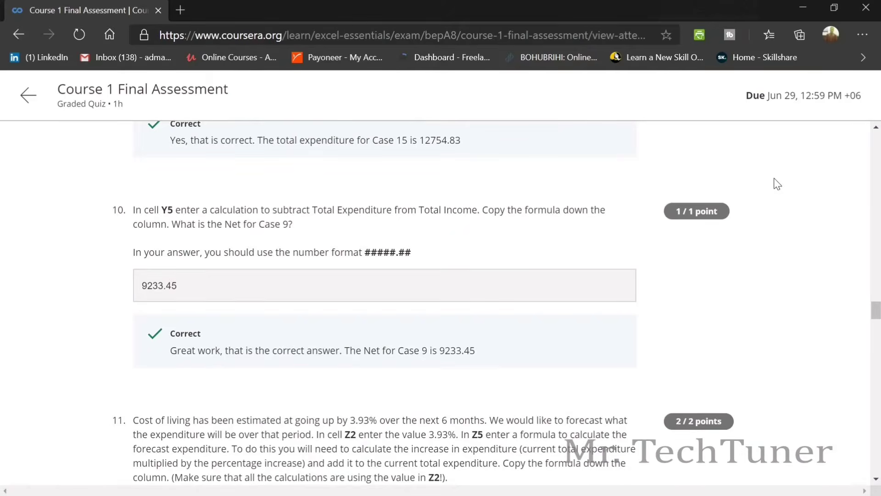
key("alt+Tab")
left_click_drag(735, 473, 577, 468)
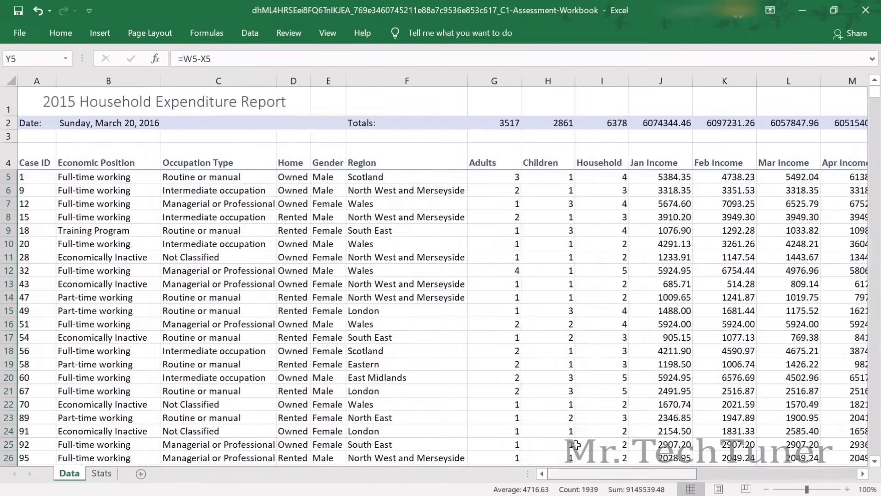
left_click(8, 190)
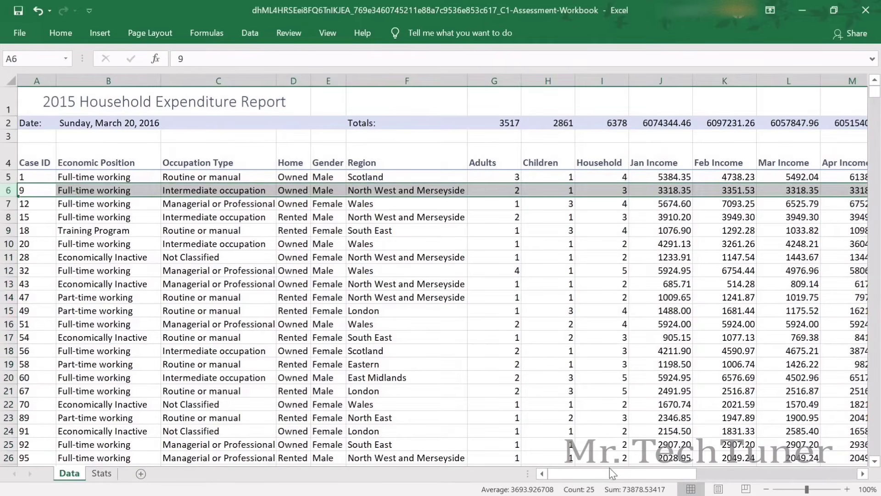
left_click_drag(662, 477, 822, 475)
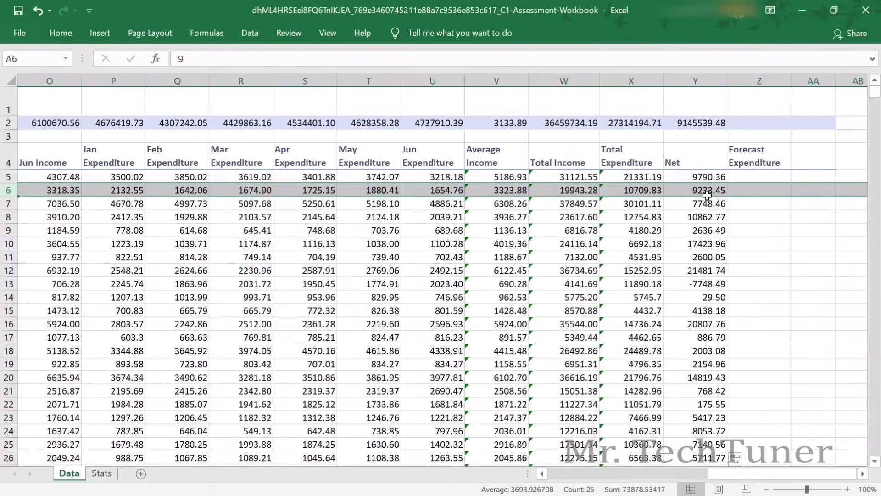
key("alt+Tab")
scroll(179, 308, "down", 5)
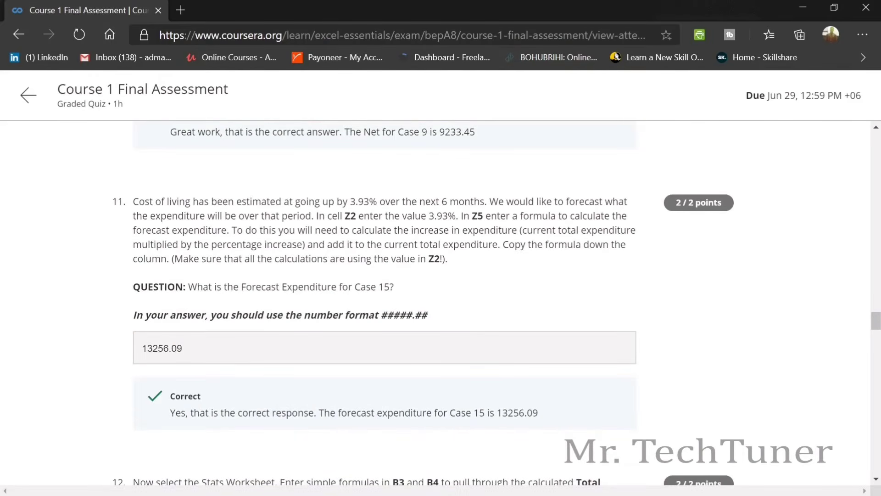
Return to the Excel workbook and enter 3.93 in Z2, rechecking question 11 on the Coursera page.
key("alt+Tab")
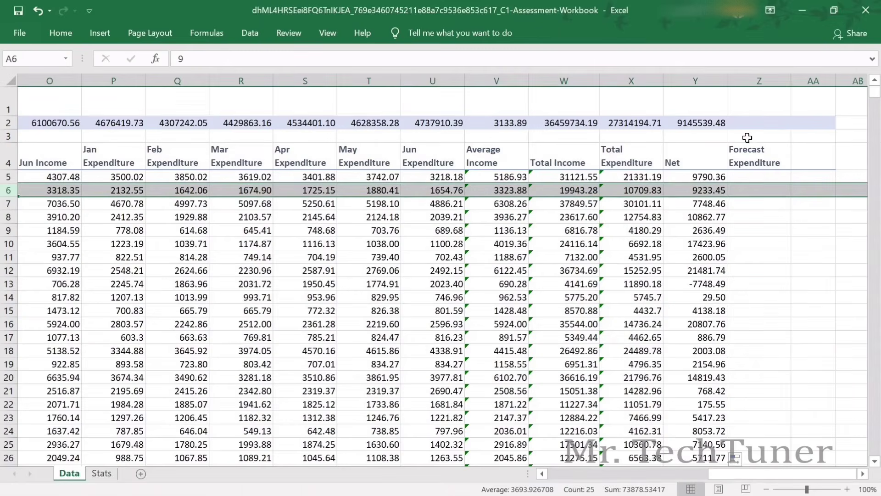
left_click(765, 130)
key("alt+Tab")
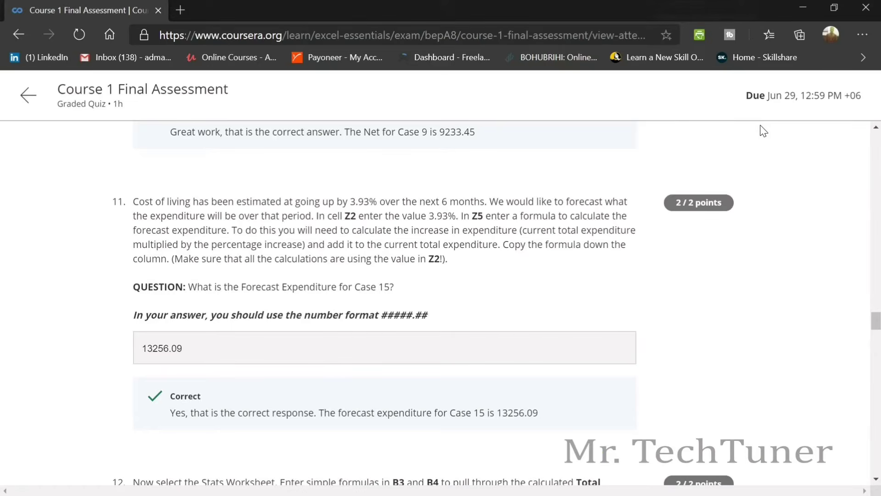
key("alt+Tab")
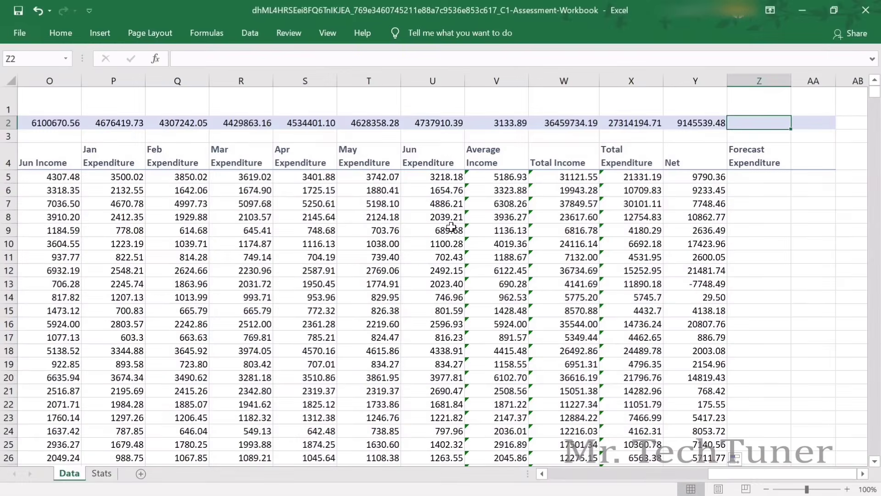
type("3")
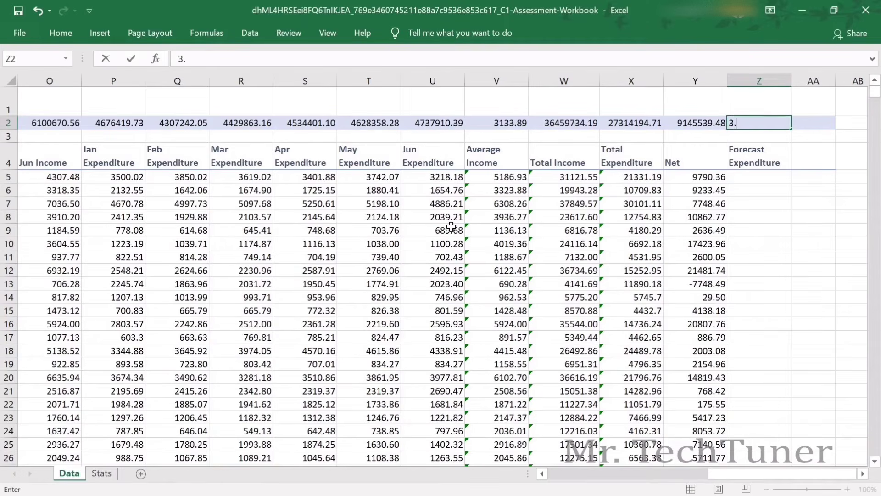
type(".93")
key("Return")
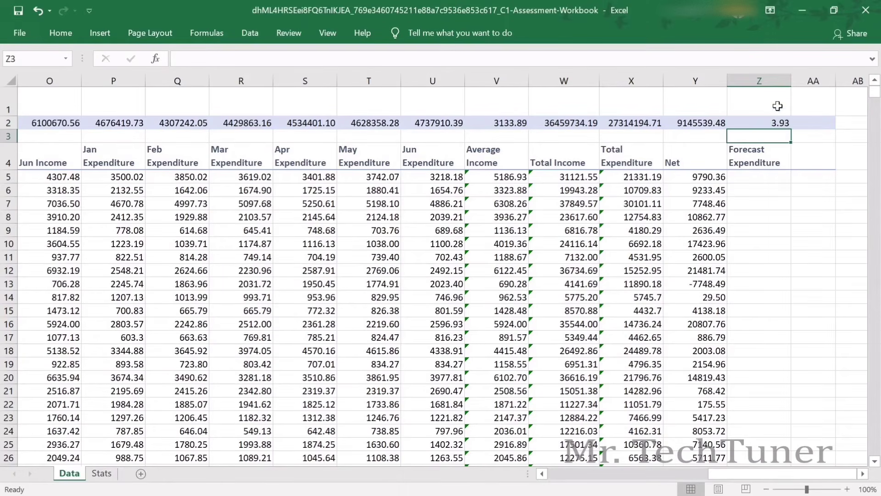
Apply the Percentage number format to cell Z2.
left_click(765, 124)
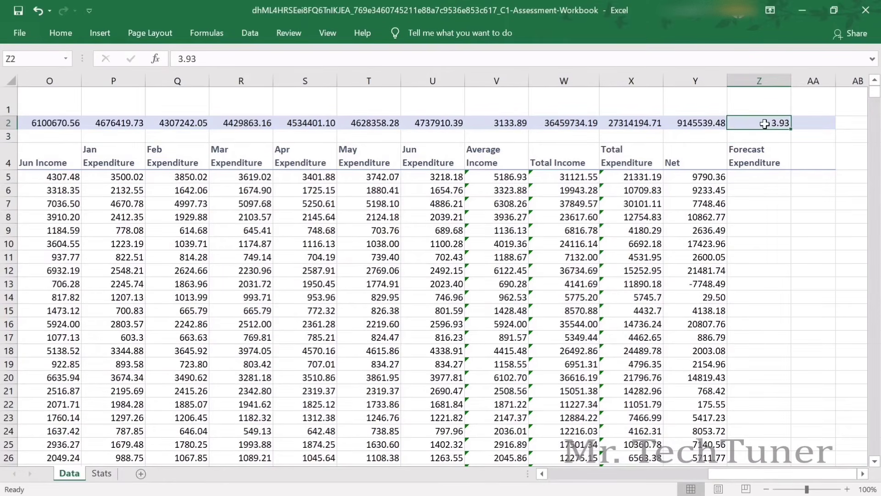
left_click(61, 33)
left_click(469, 59)
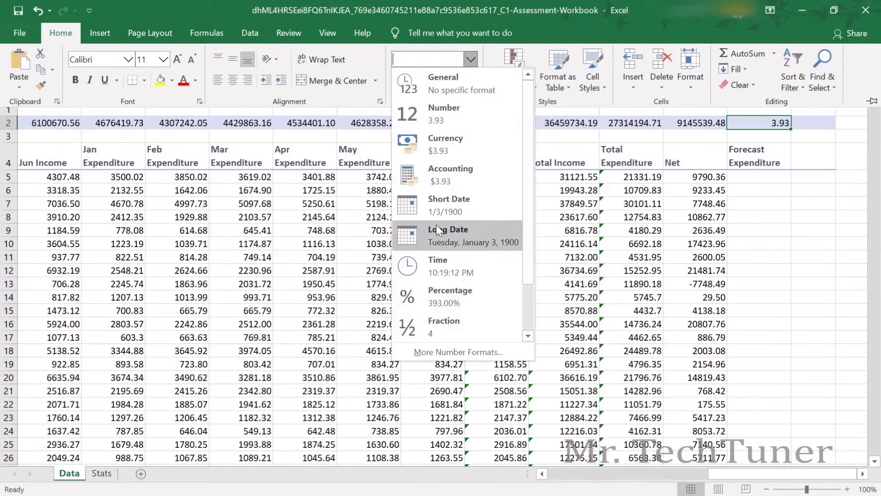
left_click(432, 294)
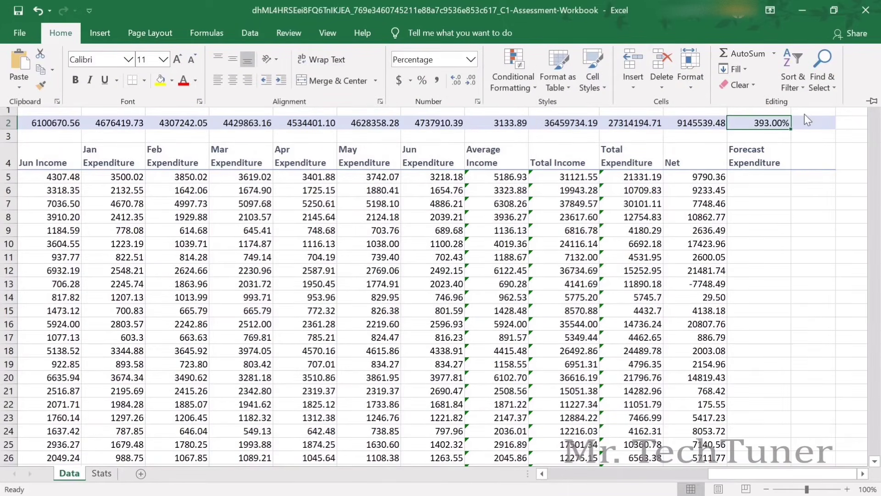
left_click(466, 58)
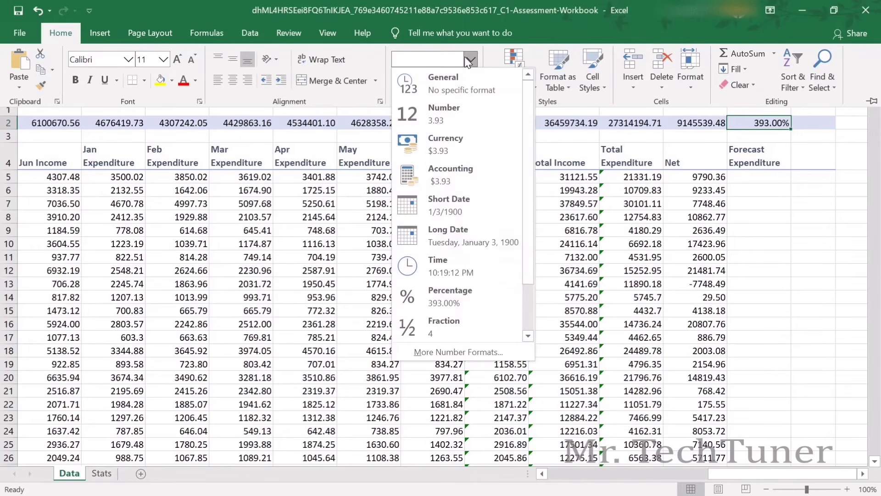
left_click(770, 125)
Correct the percentage in Z2 to 3.93%.
left_click(766, 126)
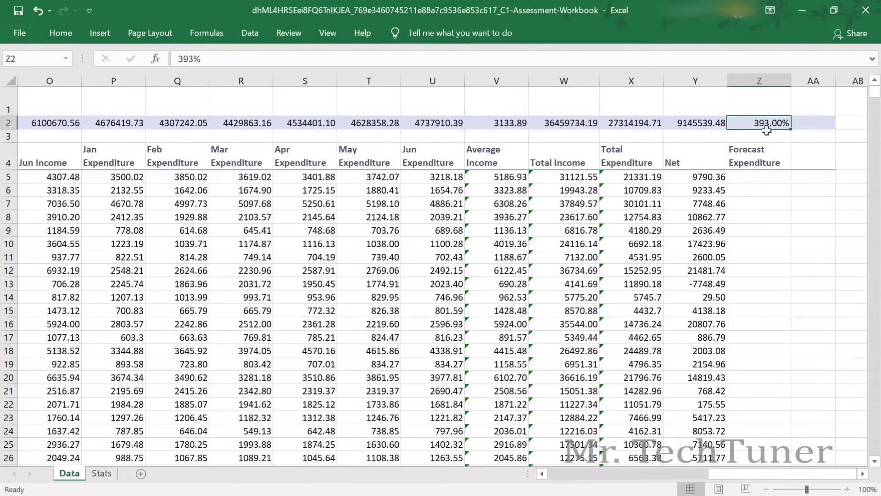
key("F2")
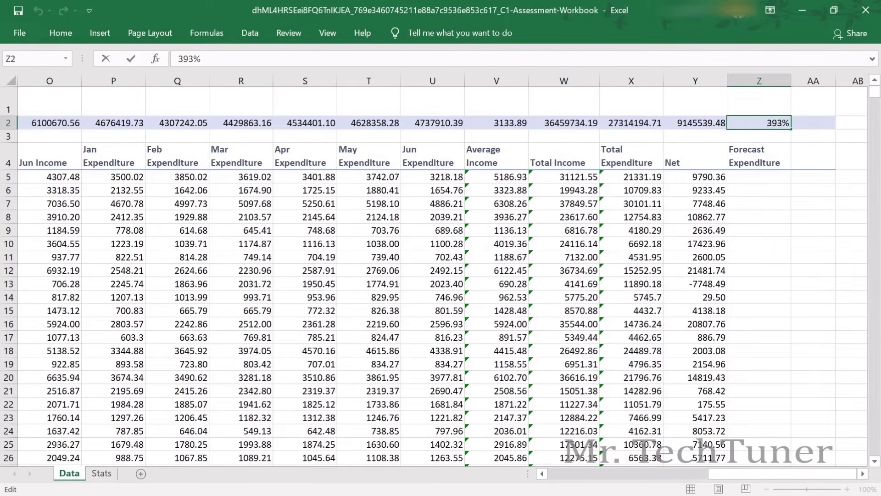
key("BackSpace")
key("BackSpace")
type(".93")
left_click(749, 179)
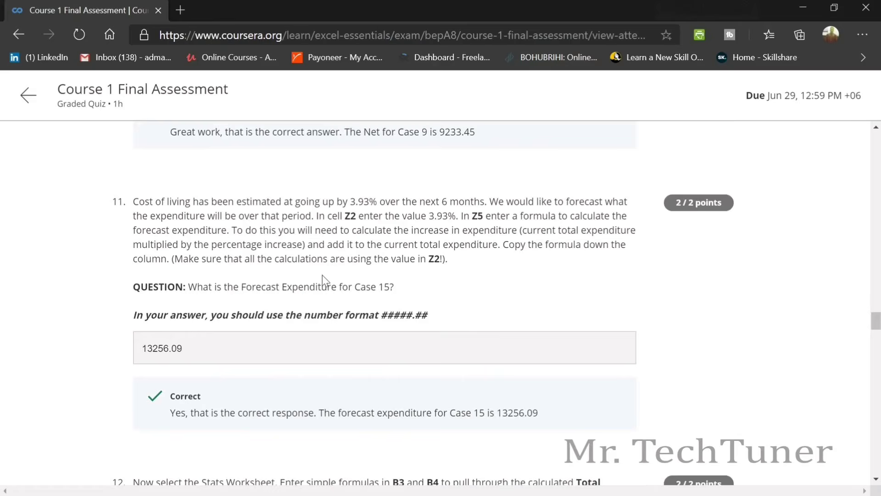
Reread on the Coursera page how question 11 wants the forecast expenditure calculated from the total expenditure and Z2.
scroll(473, 233, "down", 1)
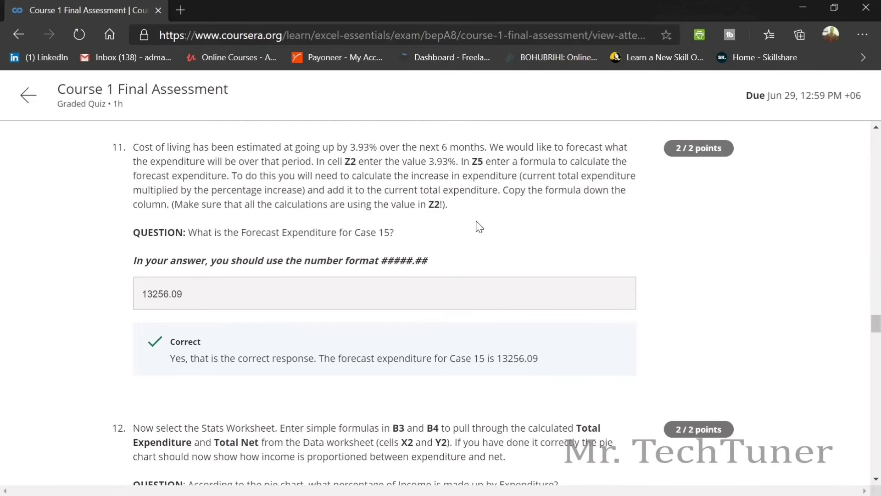
left_click_drag(203, 189, 345, 205)
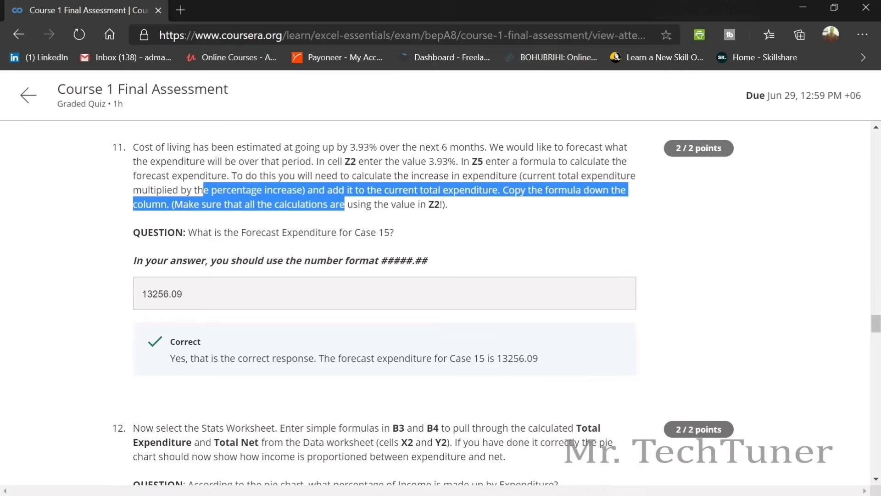
left_click(460, 224)
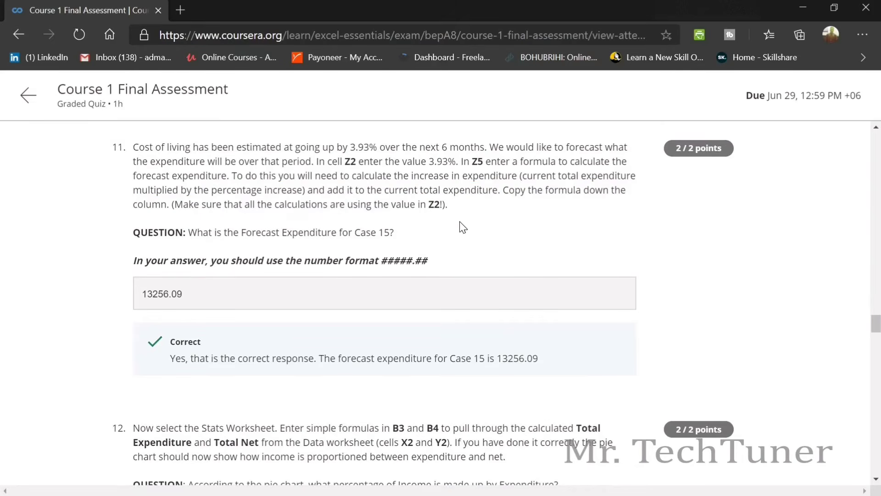
Switch back to the Excel workbook and enter the forecast expenditure formula =X5*$Z$2+X5 in cell Z5.
key("alt+Tab")
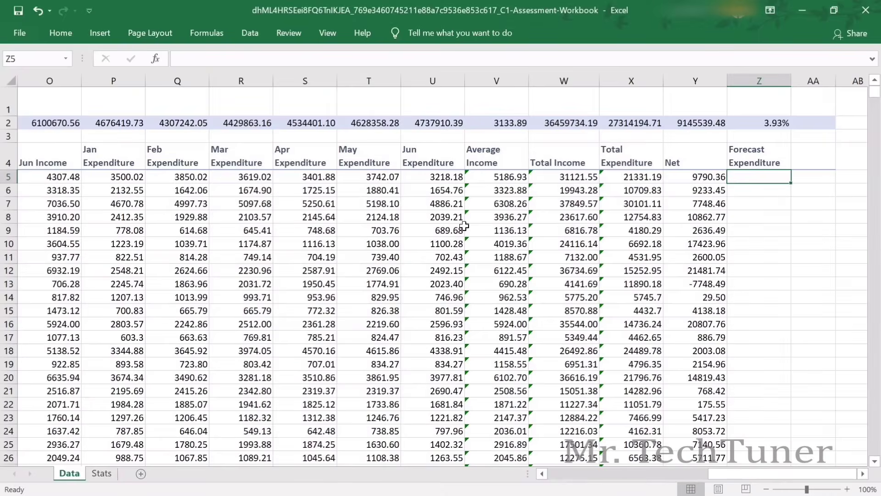
left_click(637, 183)
left_click(754, 179)
type("=")
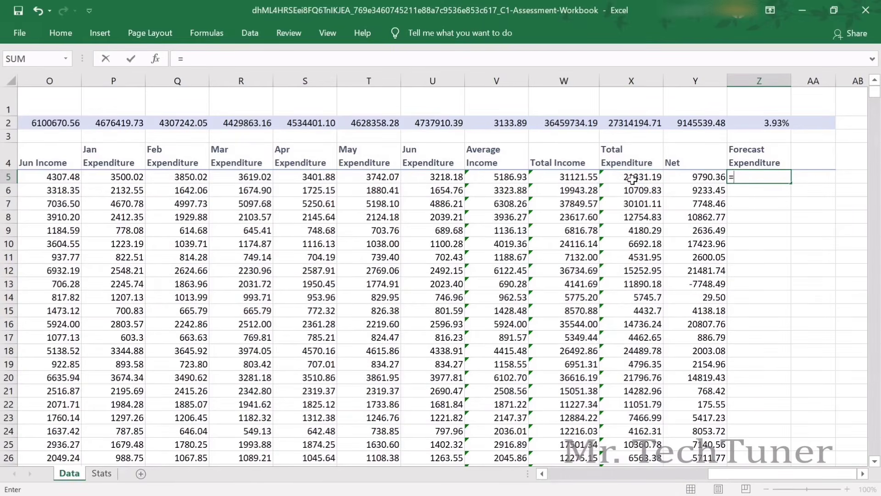
left_click(633, 179)
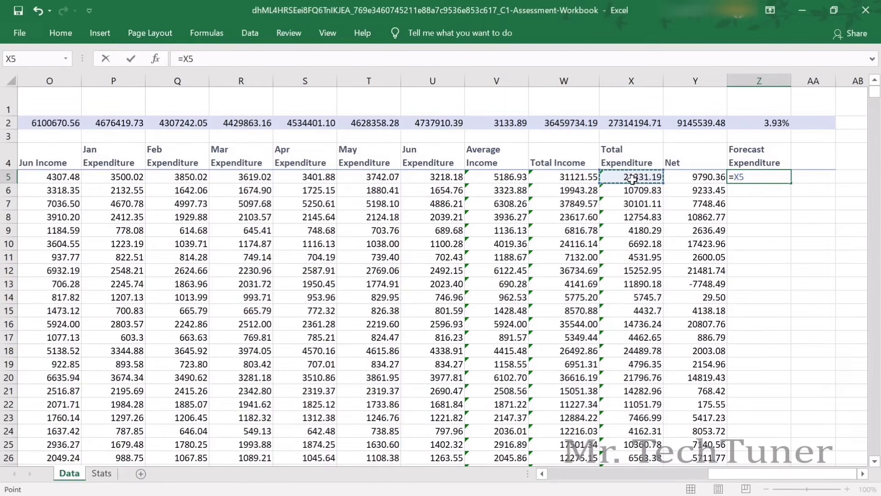
type("*")
left_click(749, 124)
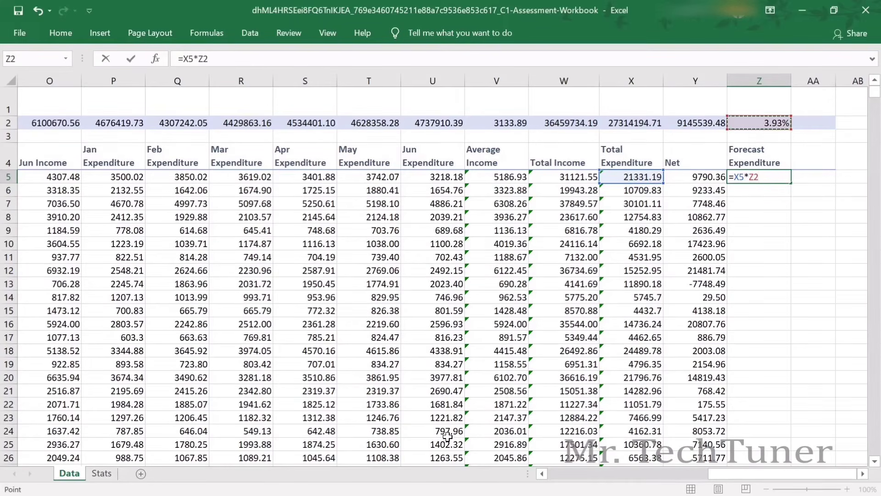
key("F4")
type("+")
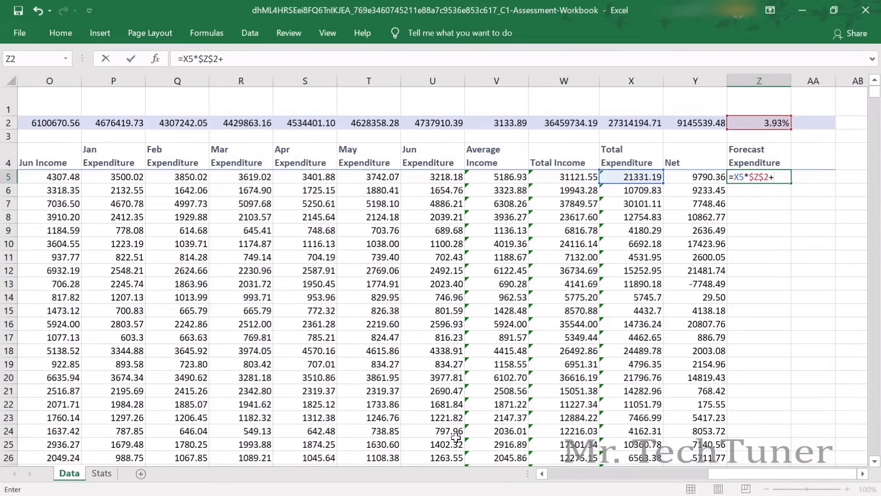
left_click(628, 180)
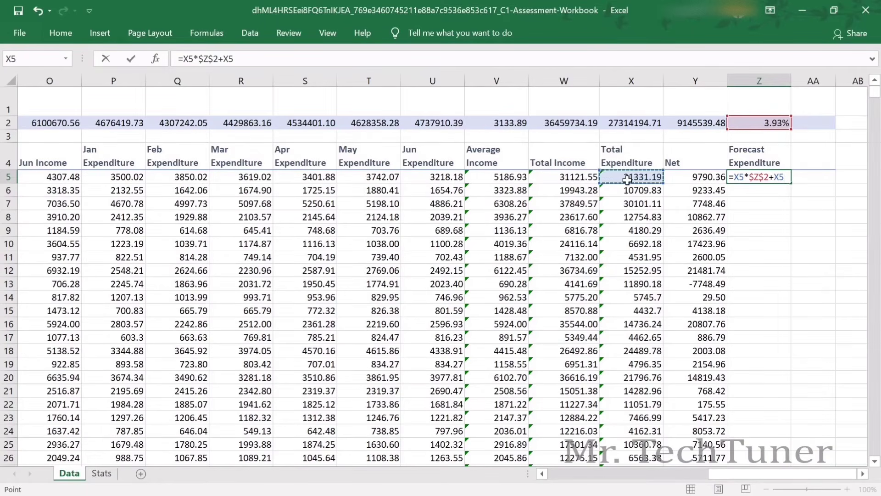
key("Return")
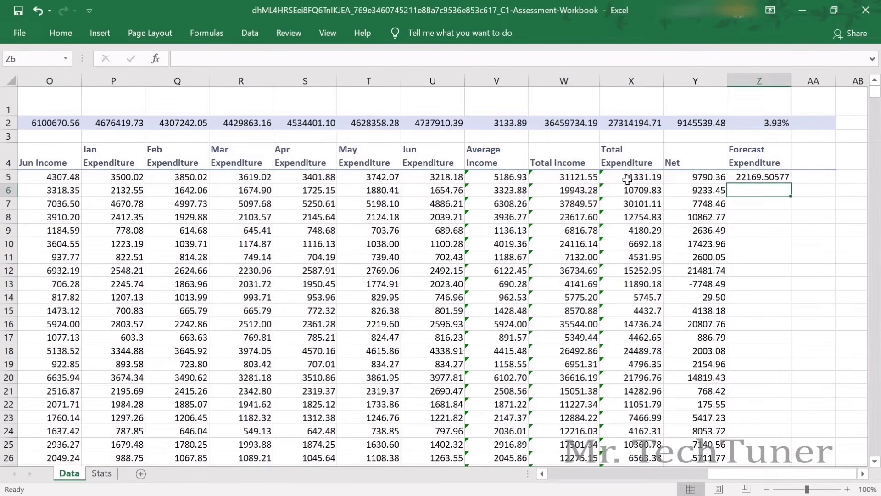
Copy the Z5 forecast formula down the whole Forecast Expenditure column.
left_click(766, 181)
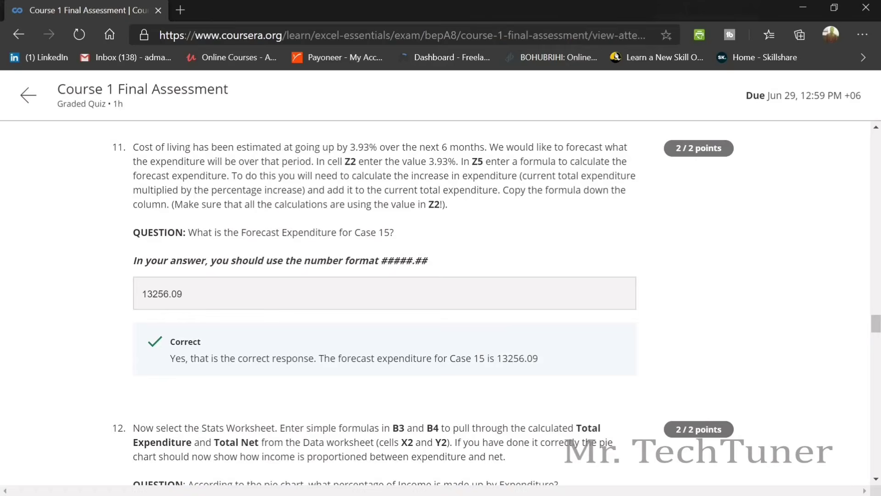
key("alt+Tab")
double_click(792, 184)
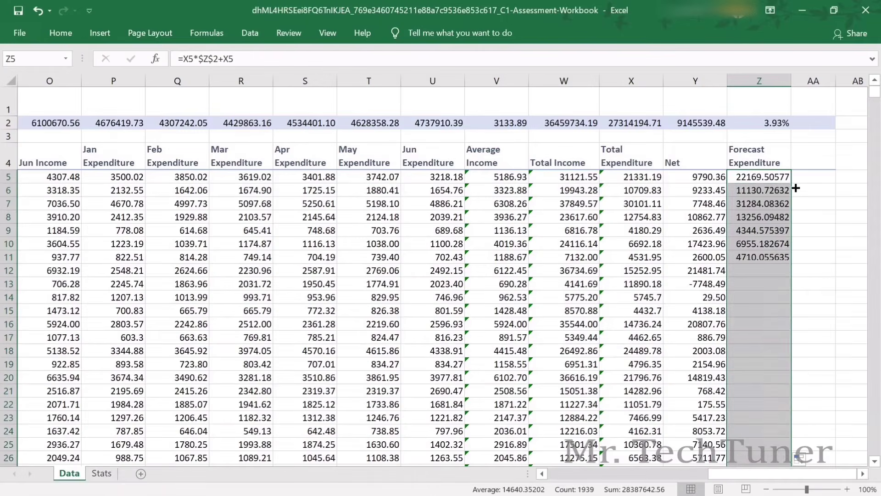
Locate the row for Case 15 and compare its forecast expenditure with the question 11 answer on the Coursera page.
scroll(190, 296, "left", 5)
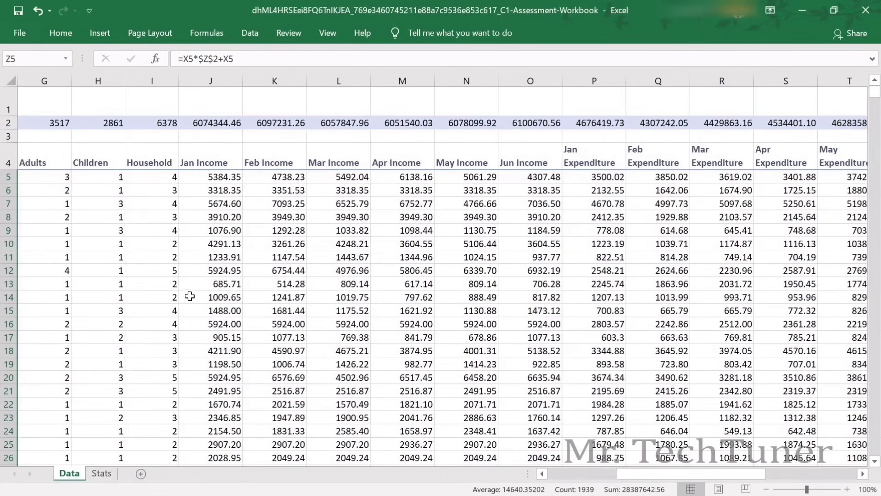
left_click_drag(720, 475, 822, 473)
left_click(19, 222)
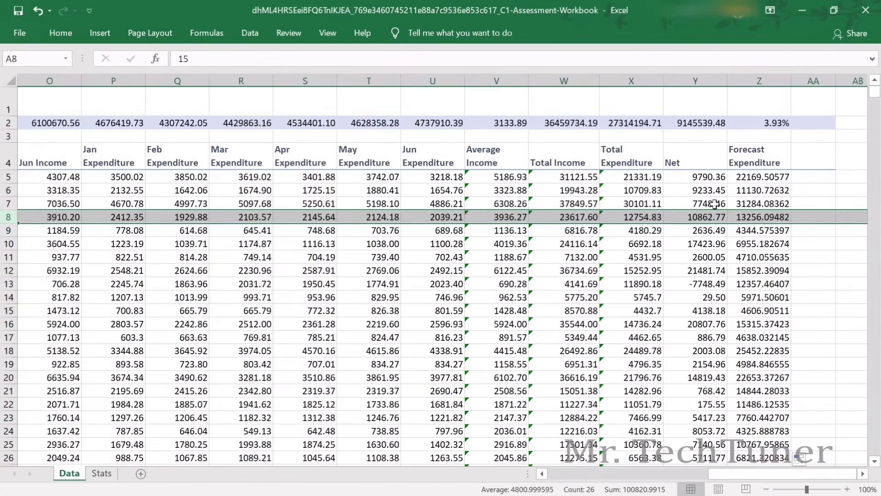
left_click(760, 218)
key("alt+Tab")
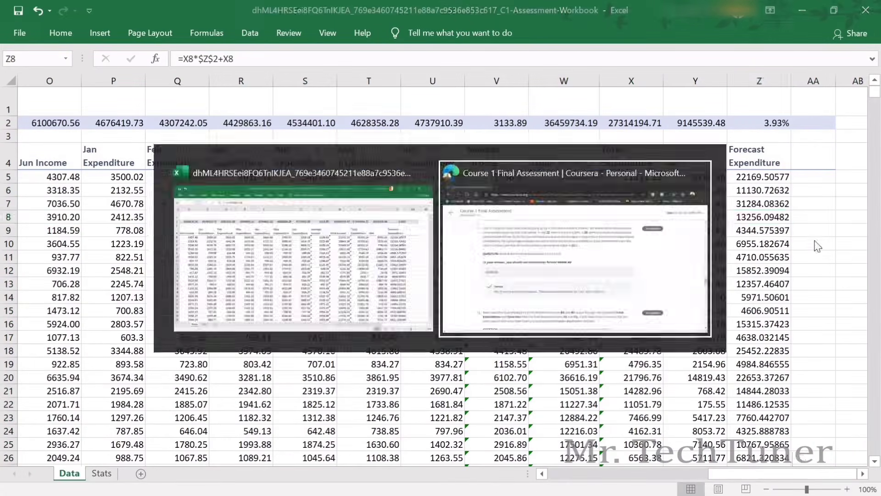
key("alt+Tab")
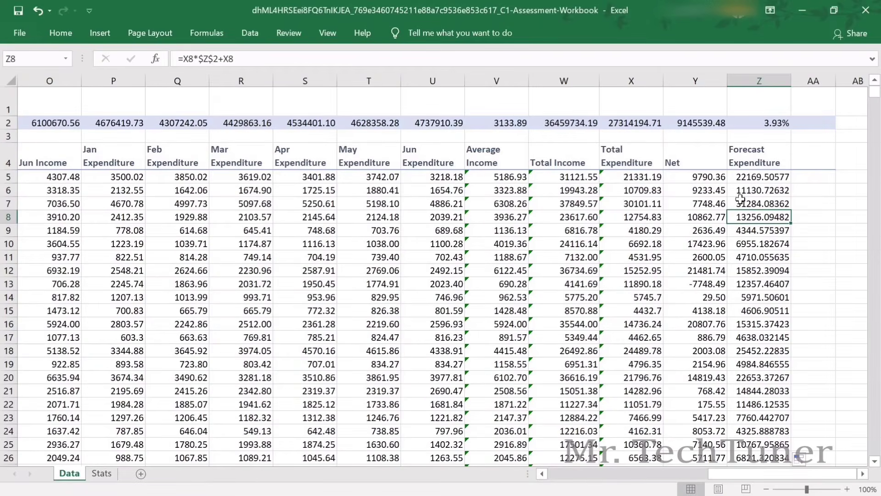
Reduce the displayed precision of Case 15's forecast expenditure in Z8 to two decimal places.
left_click(61, 32)
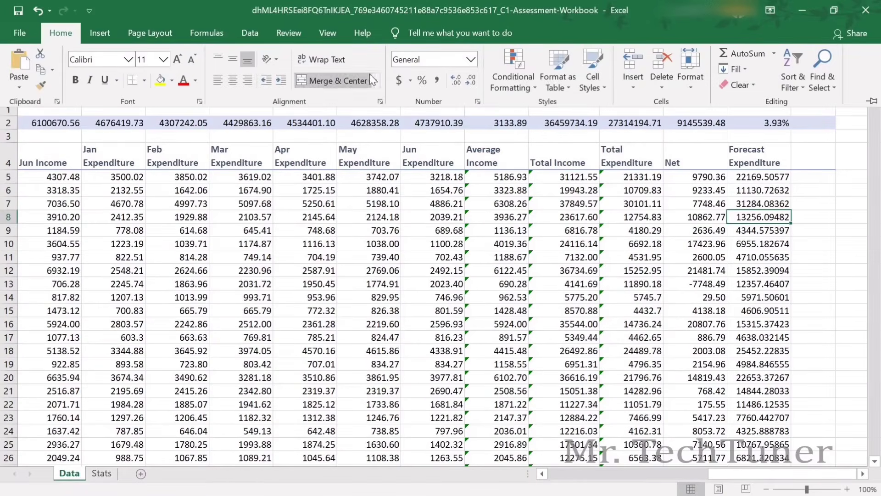
left_click(464, 78)
left_click(464, 78)
left_click(464, 78)
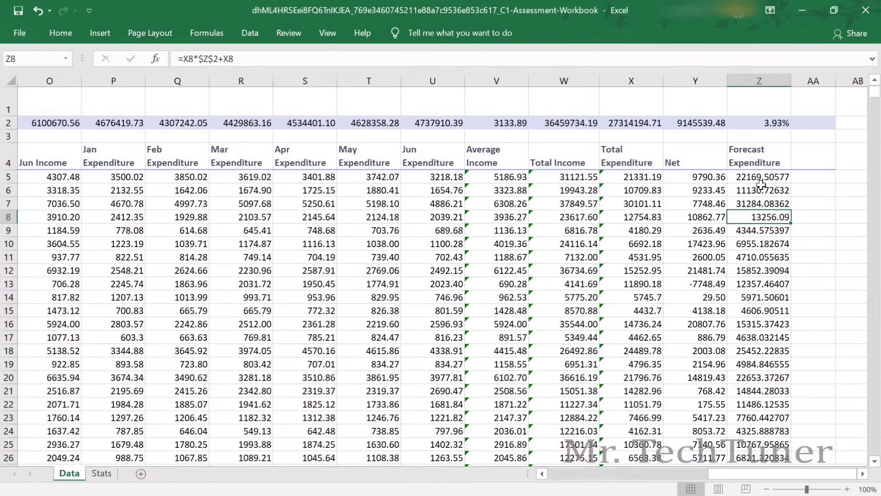
key("Up")
key("Up")
key("Up")
key("Up")
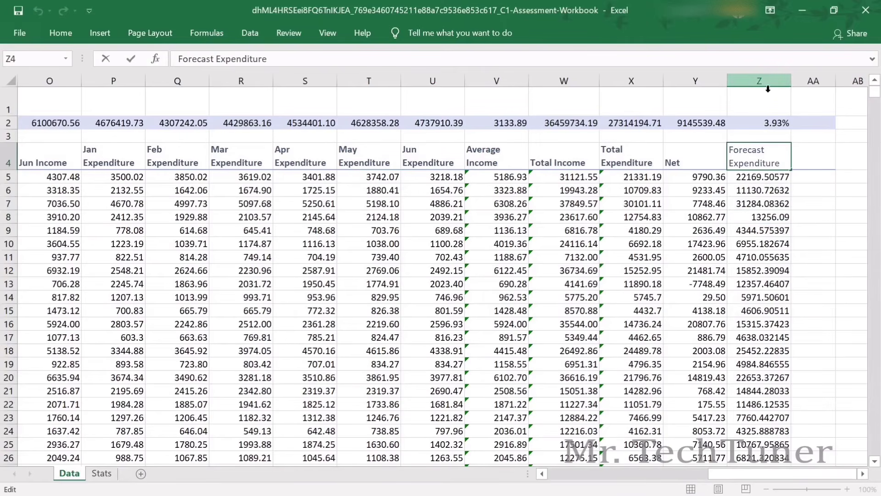
left_click(765, 83)
left_click(807, 192)
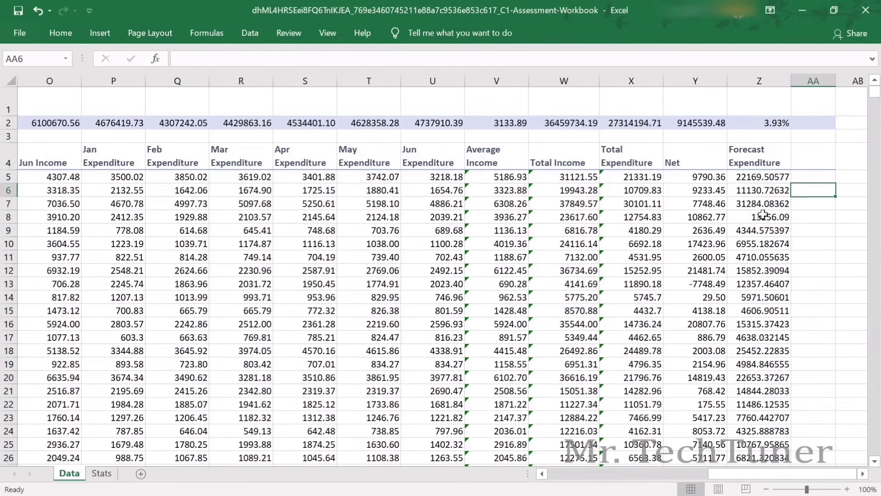
Switch to the Coursera page and read what question 12 asks for on the Stats worksheet.
scroll(764, 212, "down", 1)
key("alt+Tab")
scroll(431, 266, "down", 1)
scroll(431, 267, "down", 4)
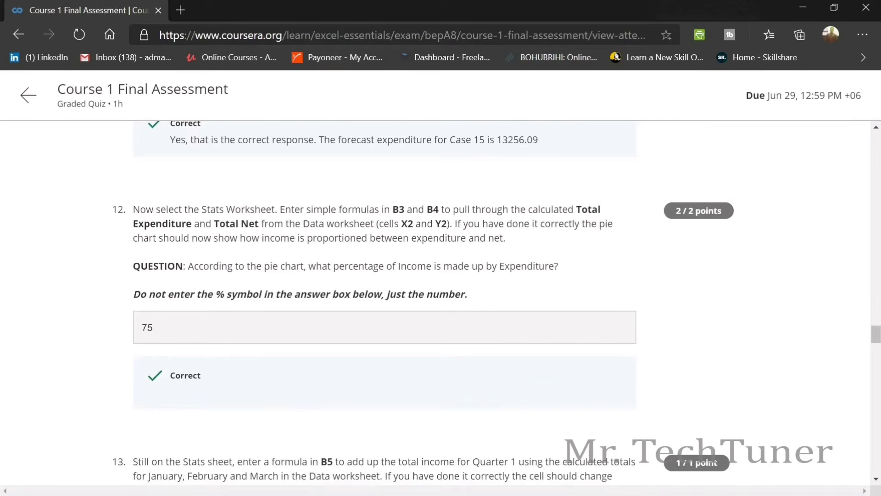
Return to the Excel workbook and pull the total expenditure into Stats cell B3 with =Data!X2.
key("alt+Tab")
left_click(100, 473)
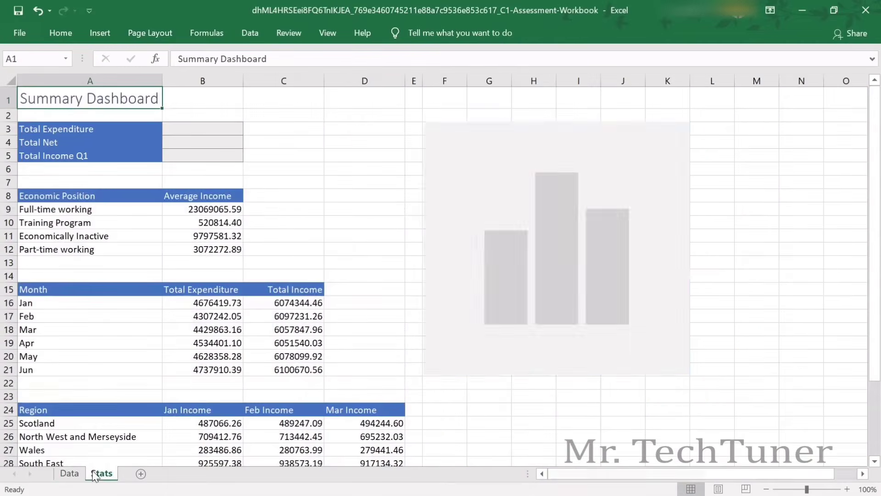
left_click(199, 135)
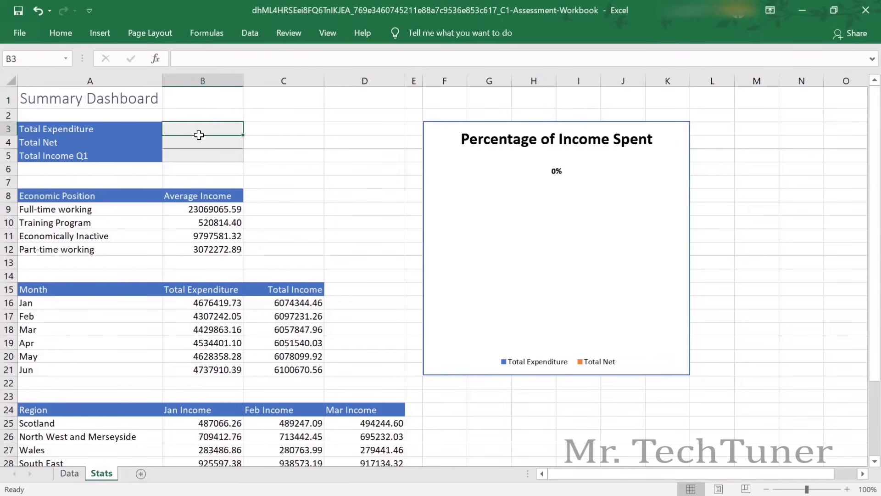
type("=")
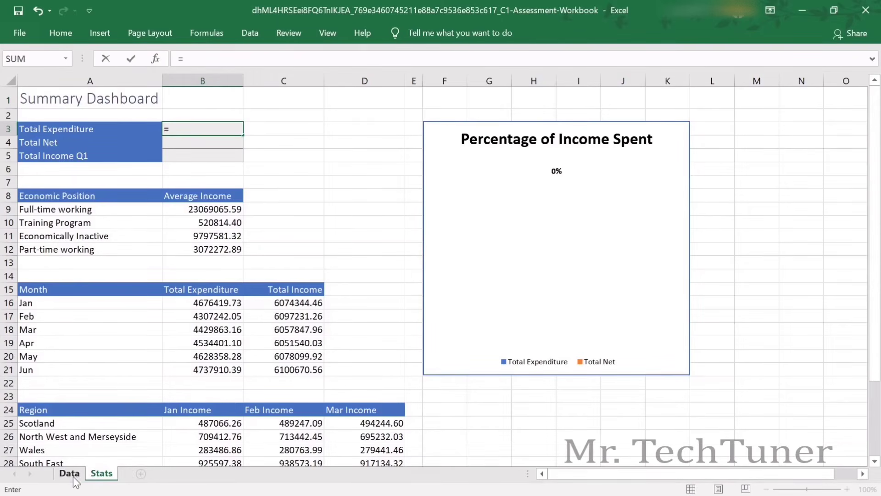
left_click(71, 474)
scroll(632, 113, "up", 1)
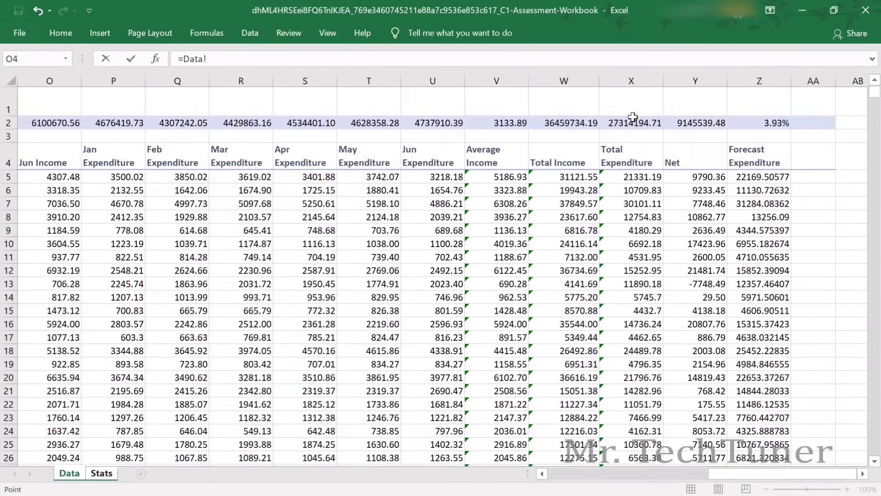
left_click(628, 124)
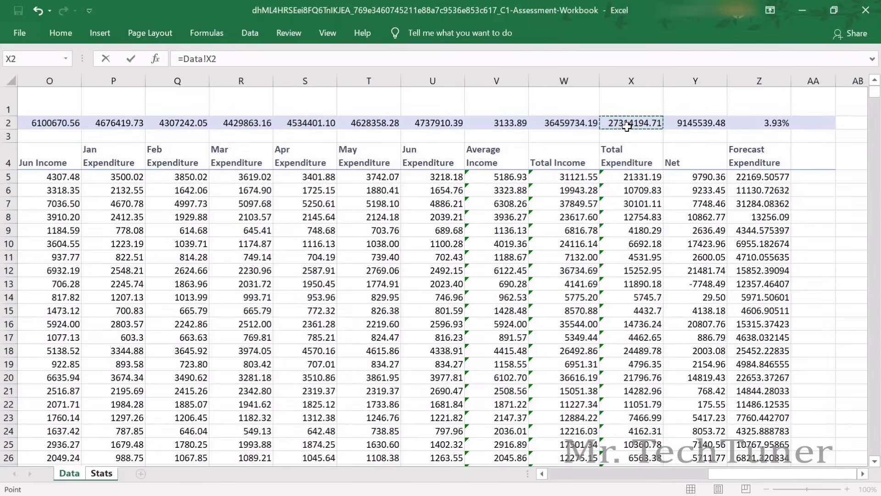
key("Return")
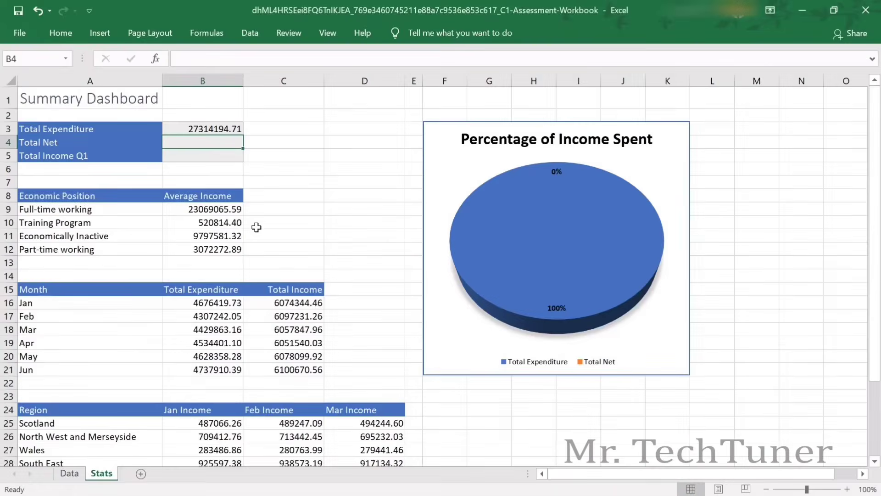
Recheck the Total Net source cell on the Data sheet against question 12, and enter =Data!Y2 in Stats cell B4.
left_click(69, 473)
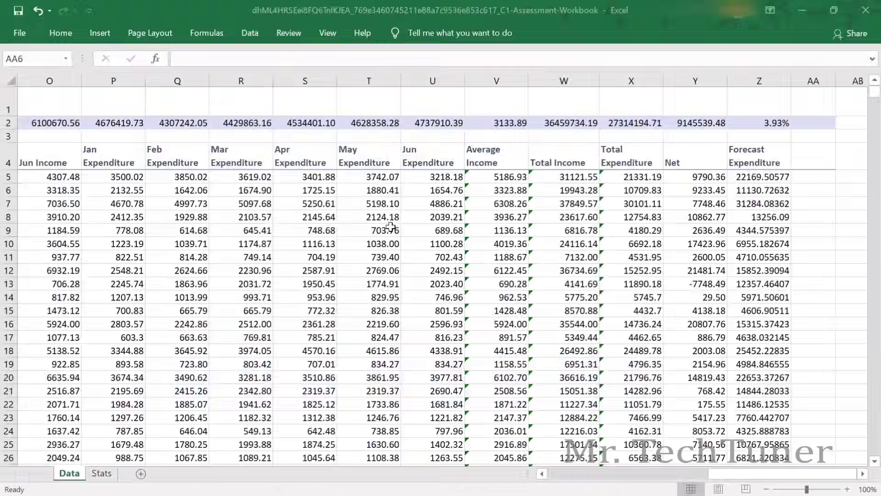
left_click(646, 125)
left_click(703, 128)
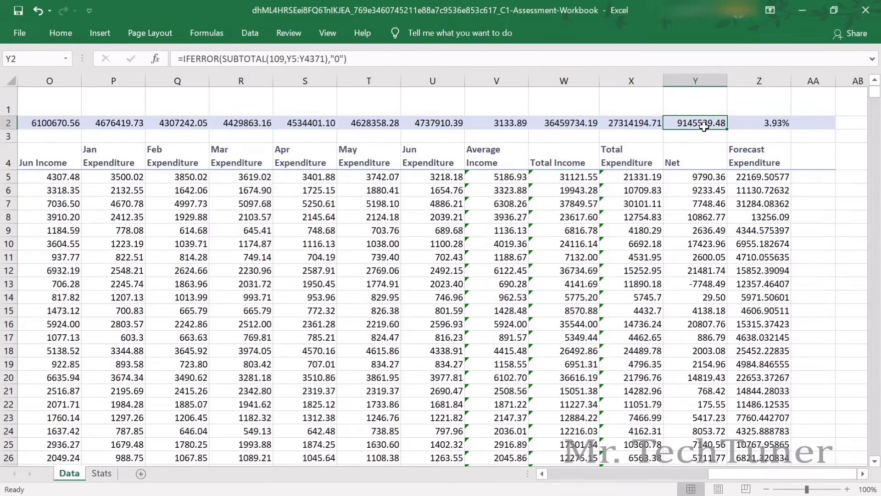
key("alt+Tab")
key("alt+Tab")
left_click(102, 474)
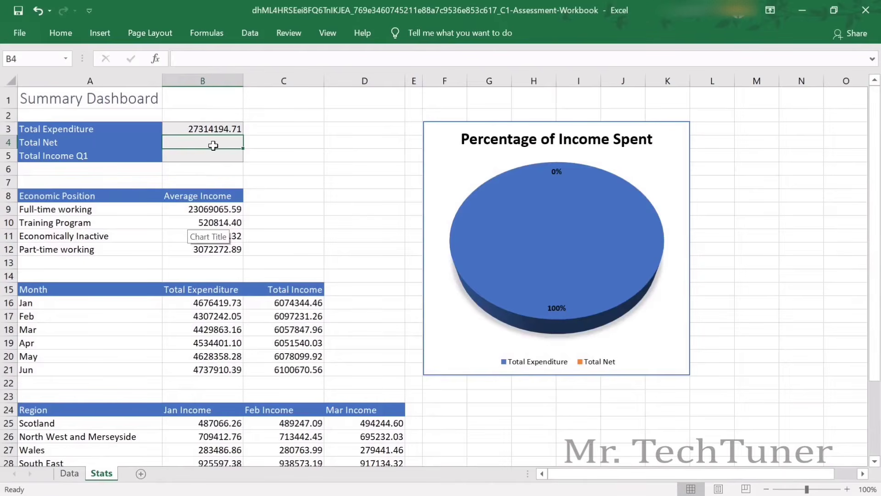
type("=")
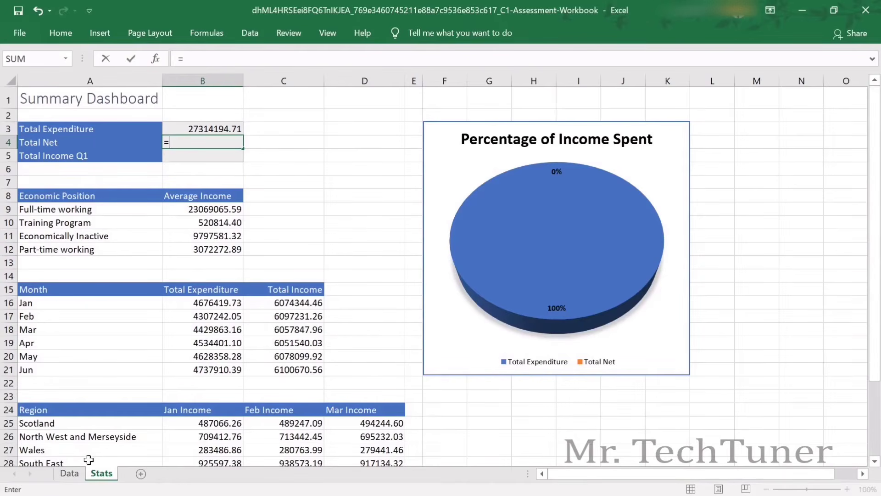
left_click(70, 473)
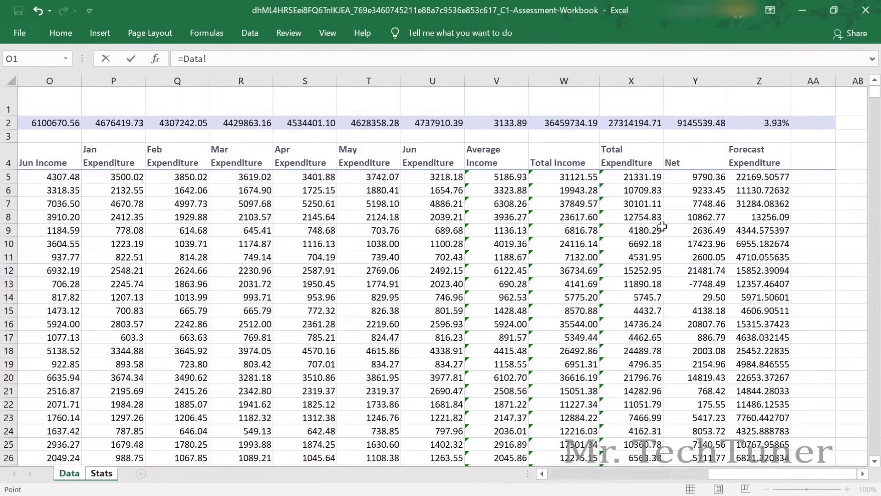
left_click(689, 128)
key("Return")
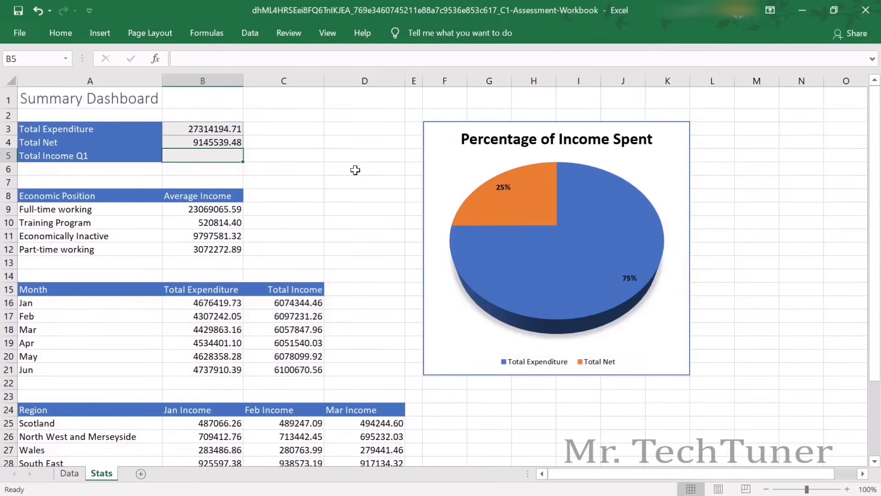
Compare the expenditure share in the Percentage of Income Spent pie chart with the question 12 answer on the Coursera page.
key("alt+Tab")
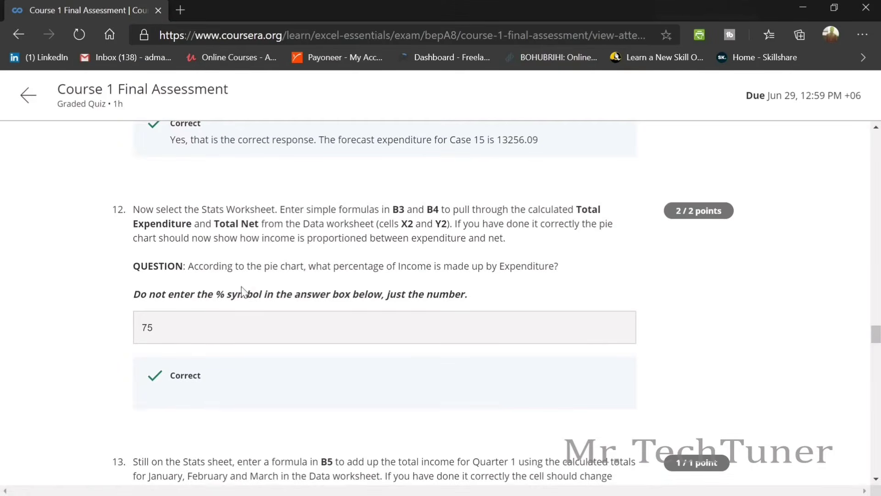
key("alt+Tab")
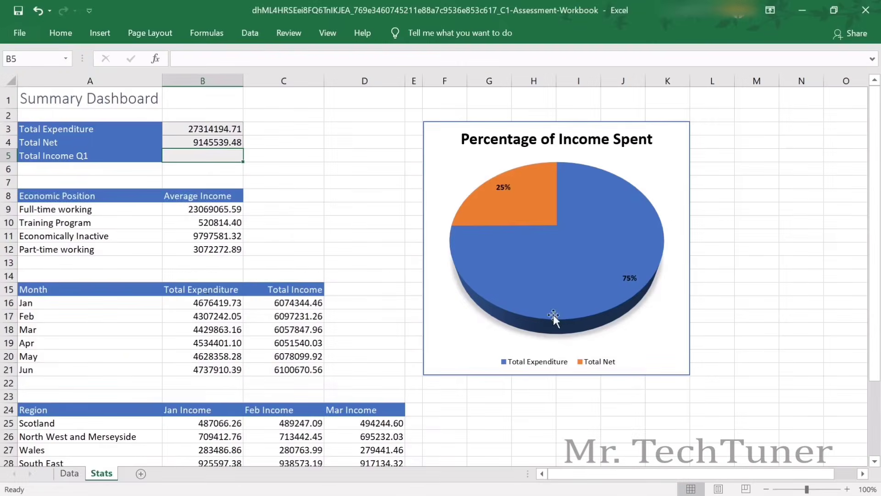
key("alt+Tab")
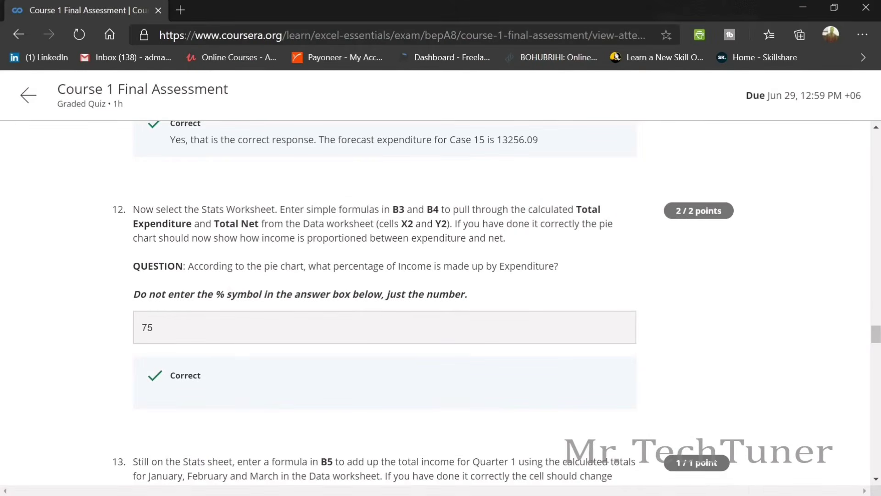
left_click_drag(528, 265, 559, 266)
Read question 13 on the Coursera page about the Quarter 1 income formula in B5, glancing back at the workbook.
scroll(431, 256, "down", 3)
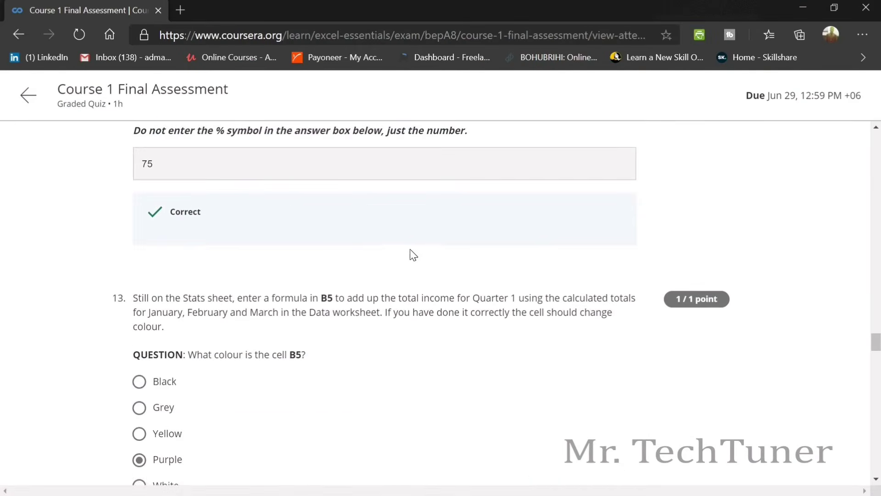
key("alt+Tab")
key("alt+Tab")
scroll(395, 310, "down", 2)
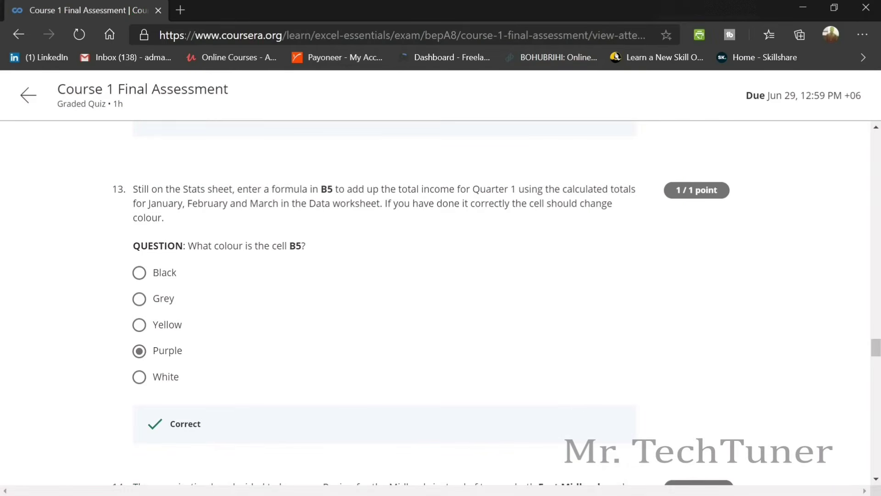
Reread the Quarter 1 months in question 13 and begin a formula in Stats cell B5 that references the Data sheet.
left_click_drag(471, 189, 549, 189)
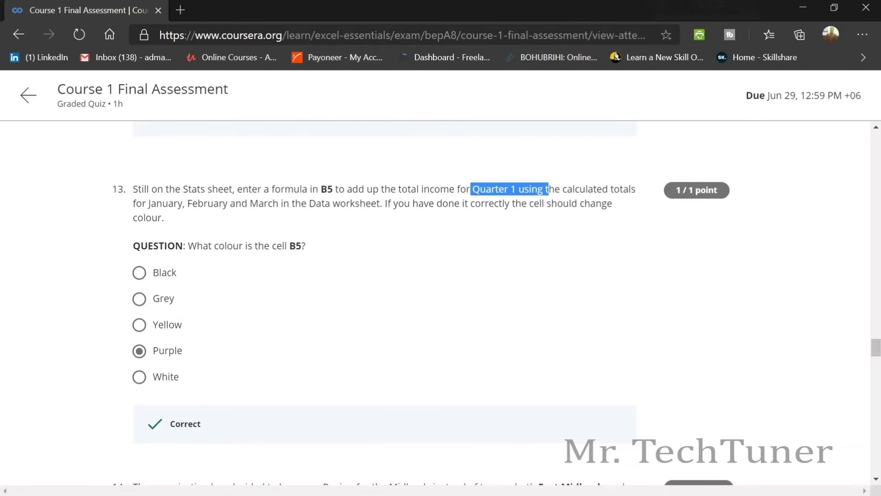
left_click_drag(279, 204, 157, 203)
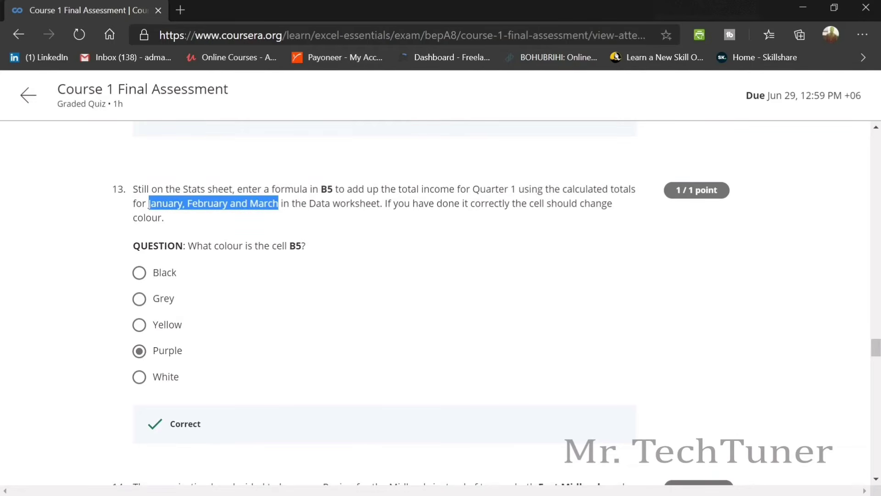
key("alt+Tab")
left_click(211, 156)
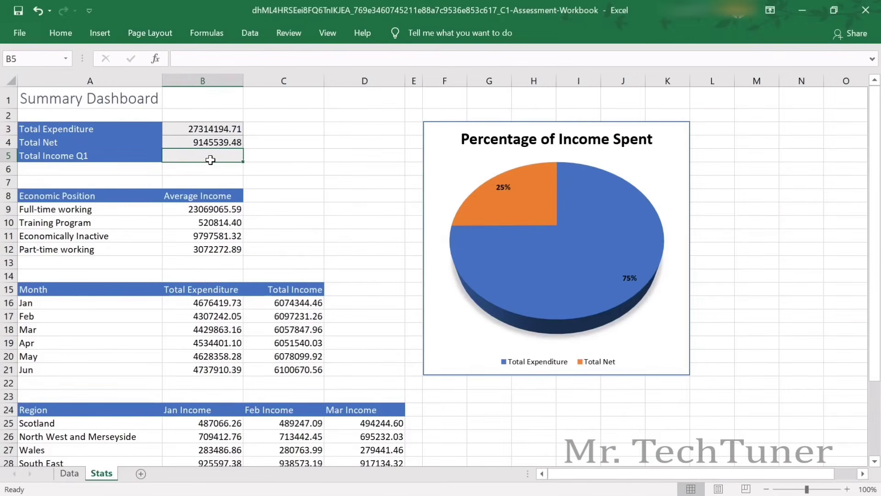
type("=")
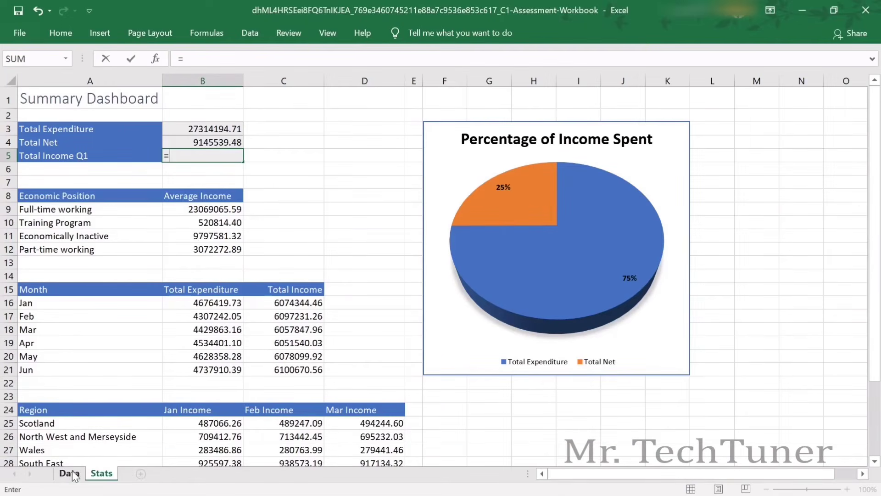
left_click(69, 474)
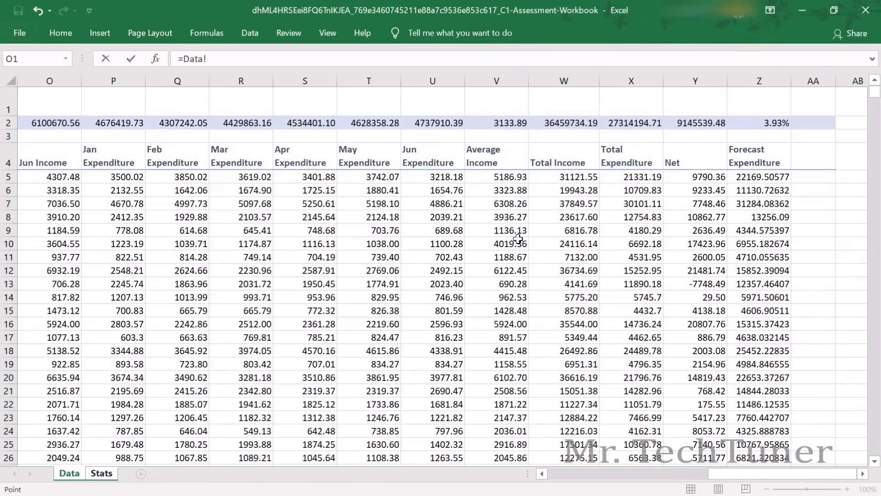
left_click_drag(731, 472, 591, 472)
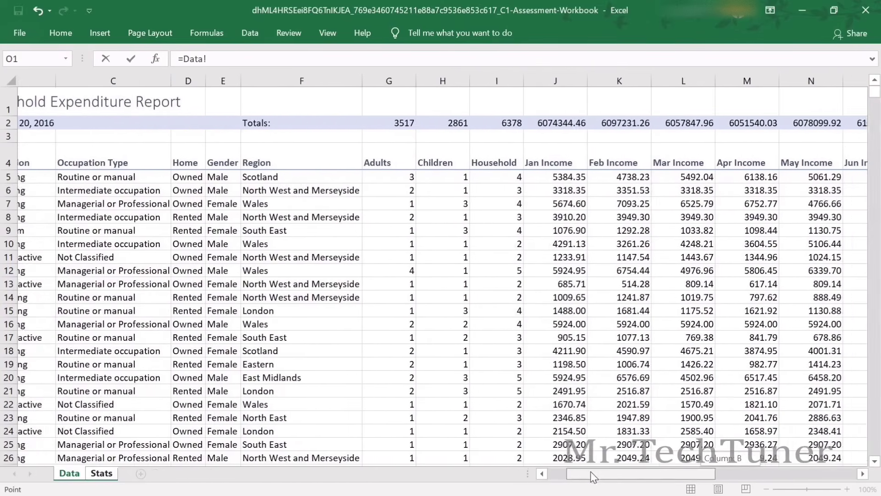
left_click(101, 473)
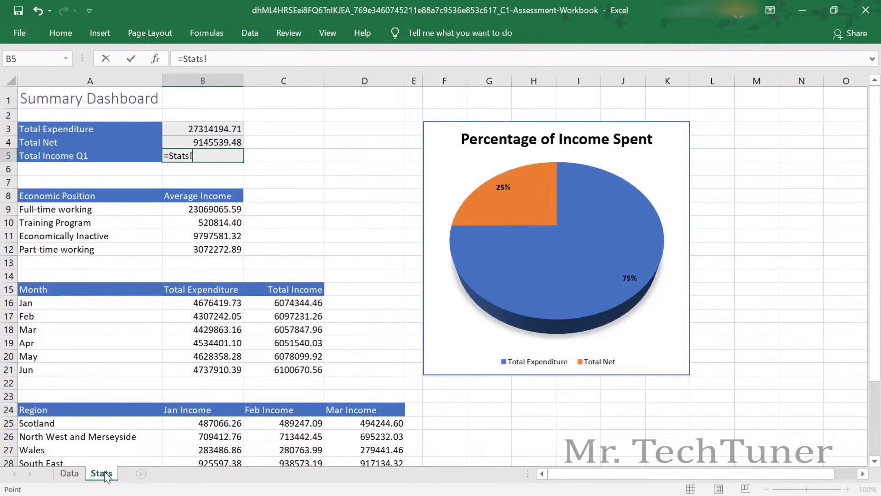
left_click(75, 475)
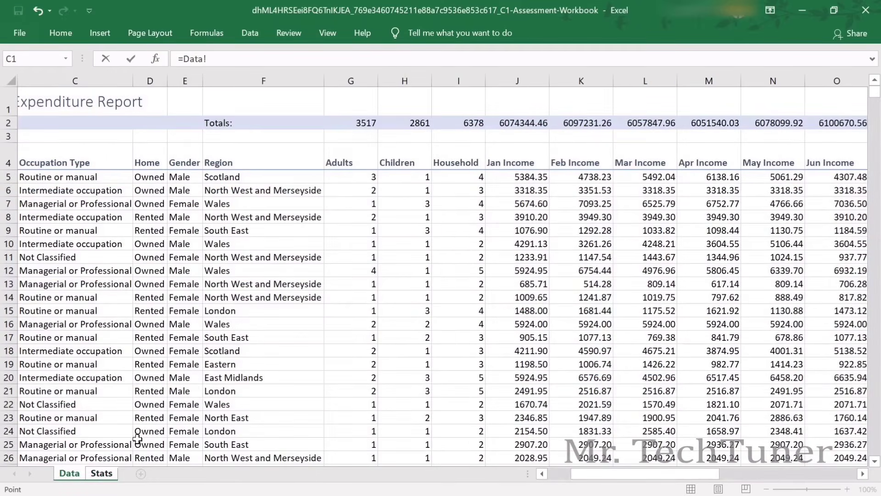
Recheck the question 13 wording and complete the Stats B5 formula as =Data!J2+Data!K2+Data!L2.
key("alt+Tab")
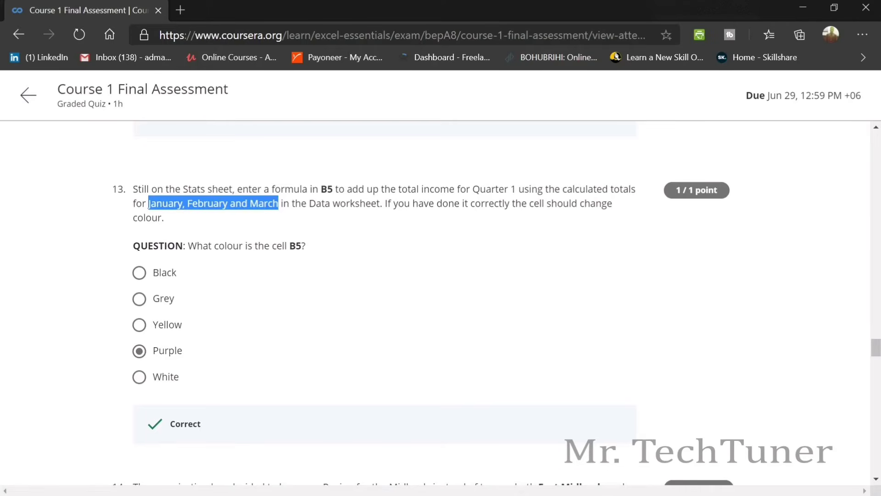
left_click_drag(400, 190, 449, 176)
left_click(448, 168)
key("alt+Tab")
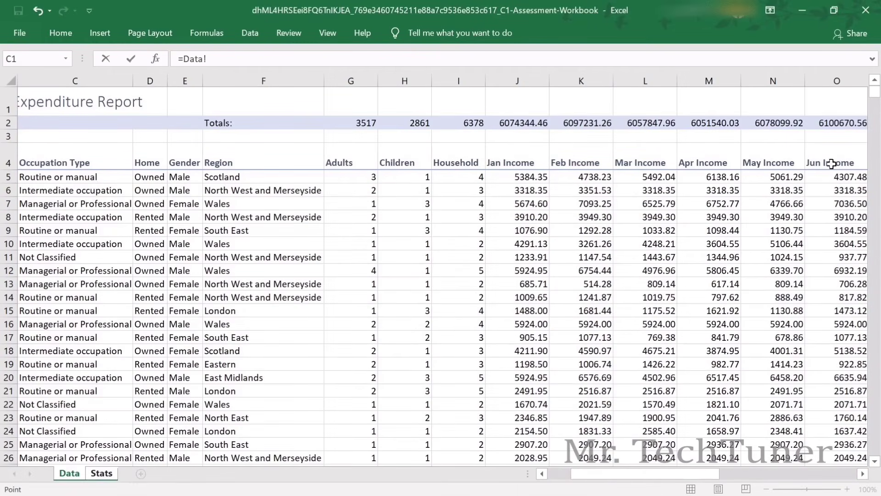
left_click(520, 129)
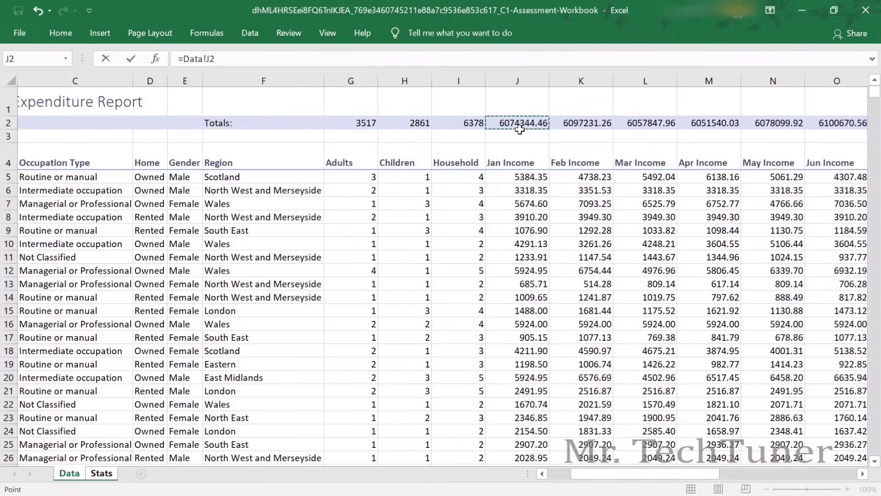
type("+")
left_click(575, 127)
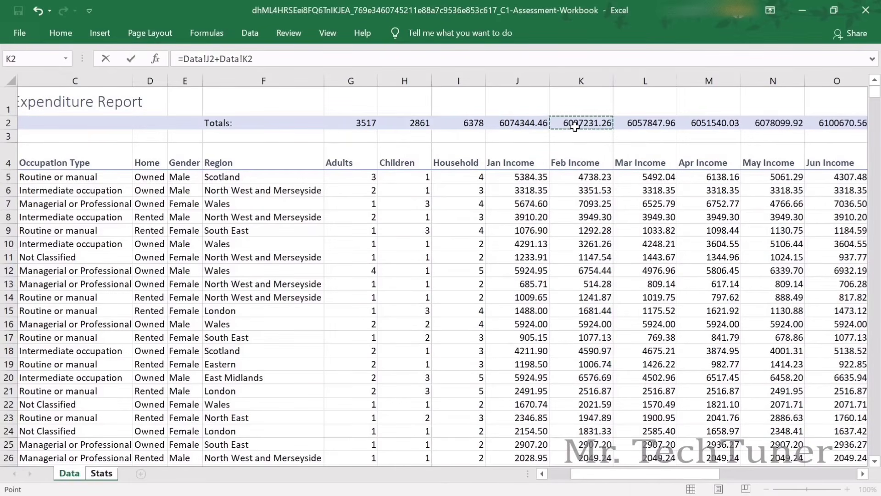
type("+")
left_click(661, 124)
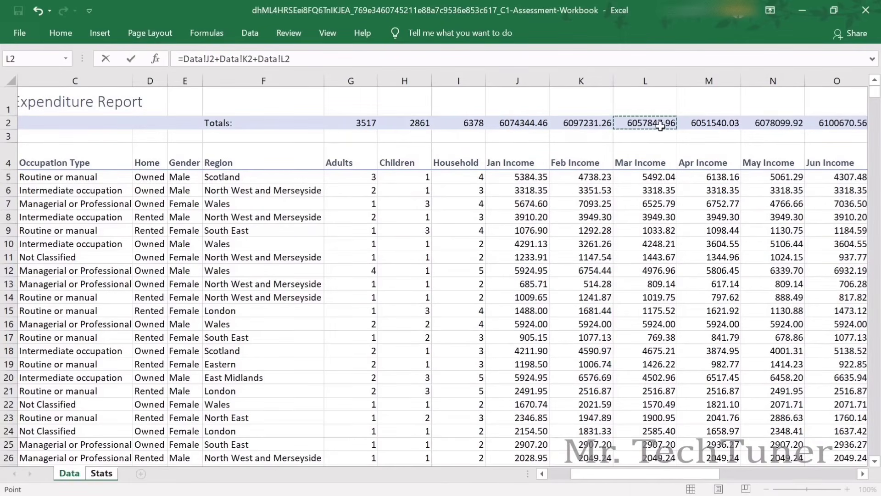
key("Return")
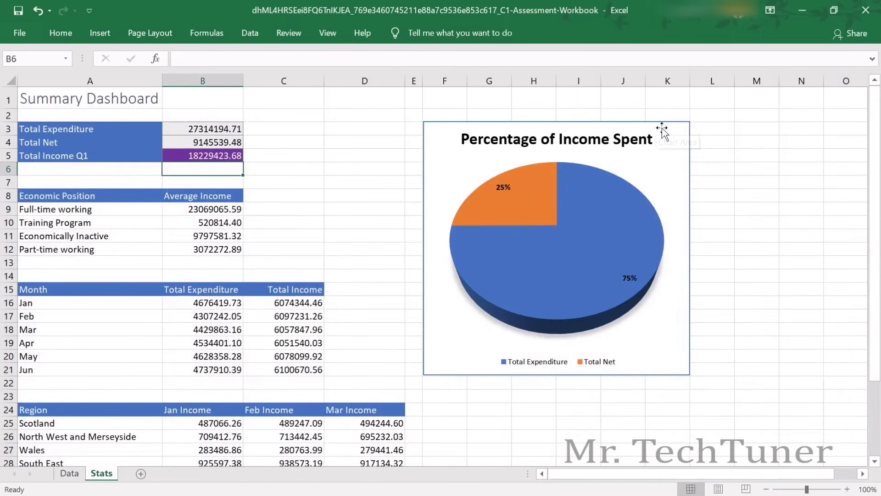
left_click(198, 158)
Check the question 13 colour answer on the Coursera page and read question 14 about replacing the East Midlands and West Midlands regions.
key("alt+Tab")
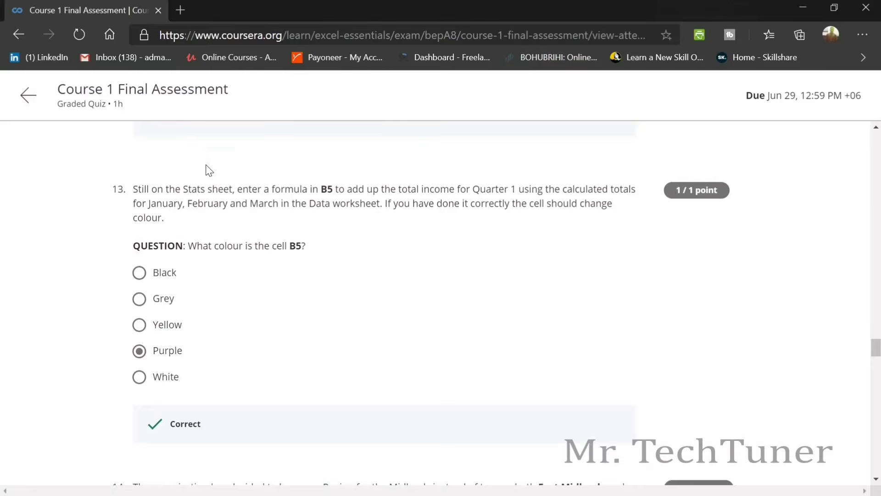
scroll(170, 372, "down", 2)
scroll(168, 246, "down", 2)
scroll(170, 248, "down", 1)
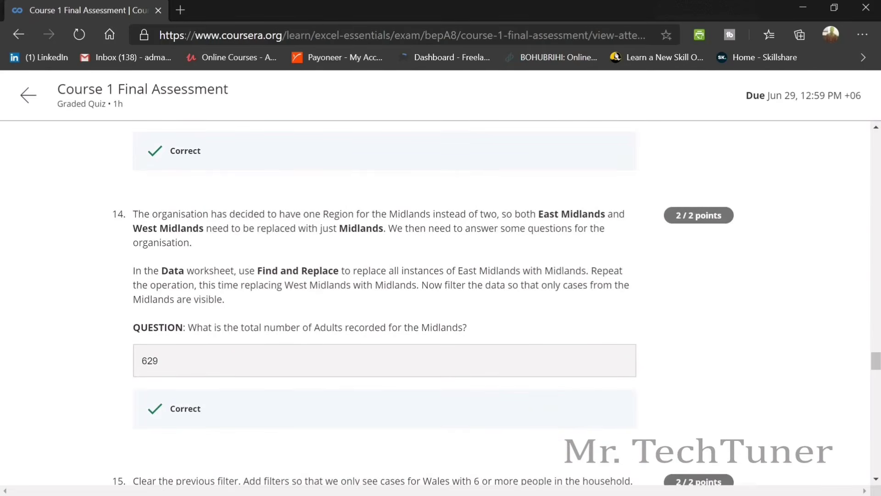
scroll(251, 242, "down", 3)
scroll(413, 182, "up", 2)
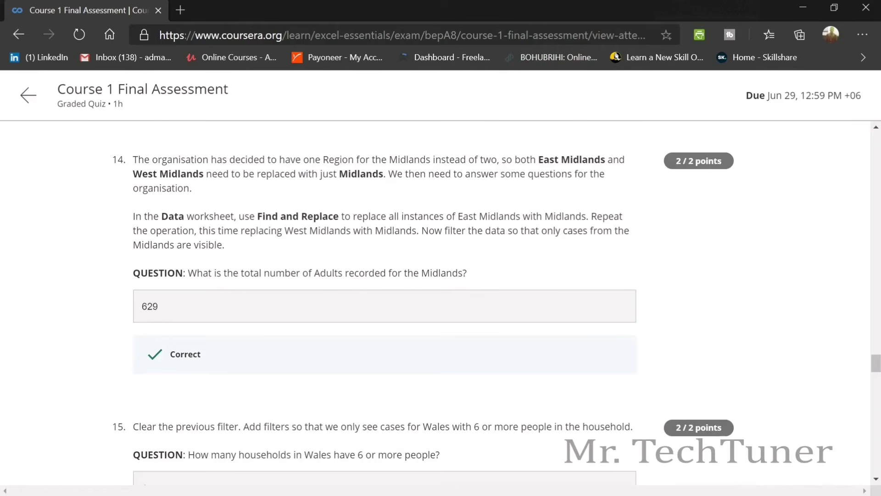
left_click_drag(606, 160, 545, 160)
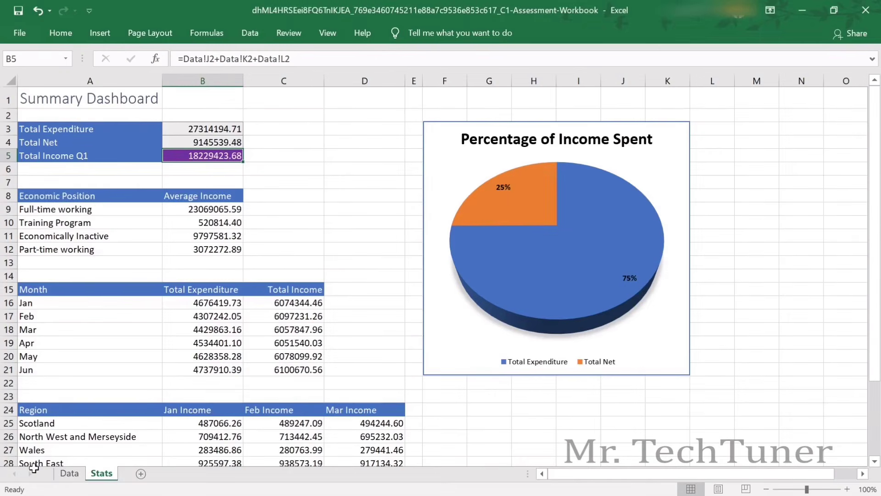
Open Find and Replace on the Data sheet and enter East Midlands, copied from question 14, as the text to find.
left_click(70, 474)
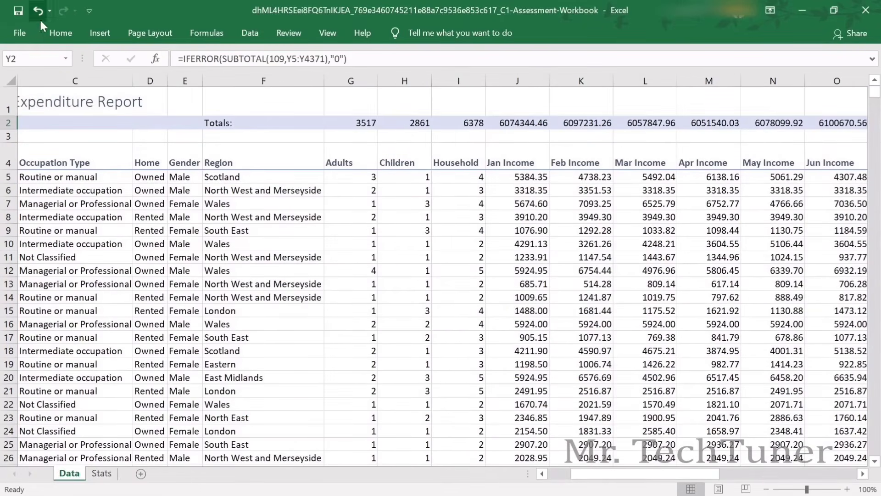
left_click(64, 36)
left_click(821, 65)
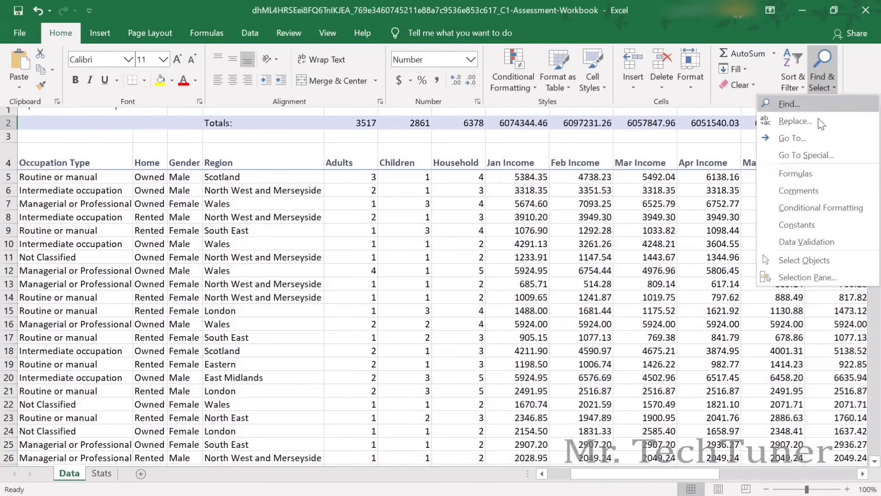
left_click(795, 121)
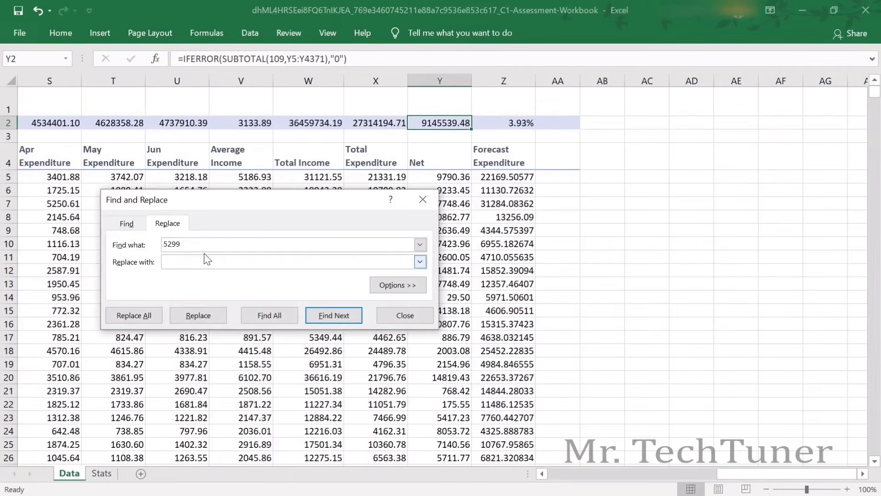
left_click_drag(181, 244, 155, 244)
key("ctrl+v")
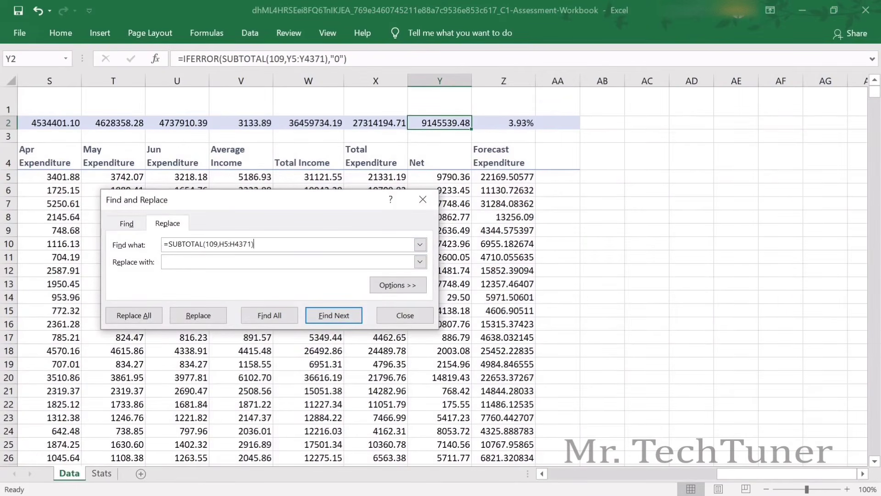
key("alt+Tab")
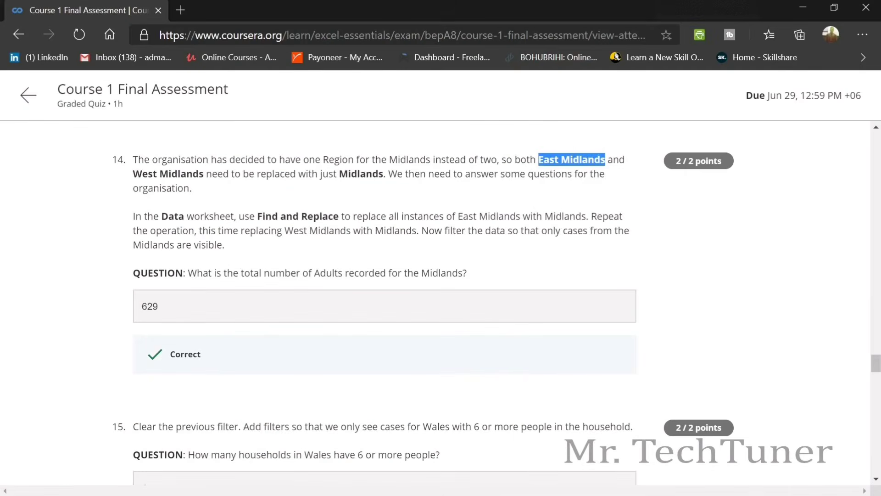
right_click(558, 158)
left_click(589, 168)
key("alt+Tab")
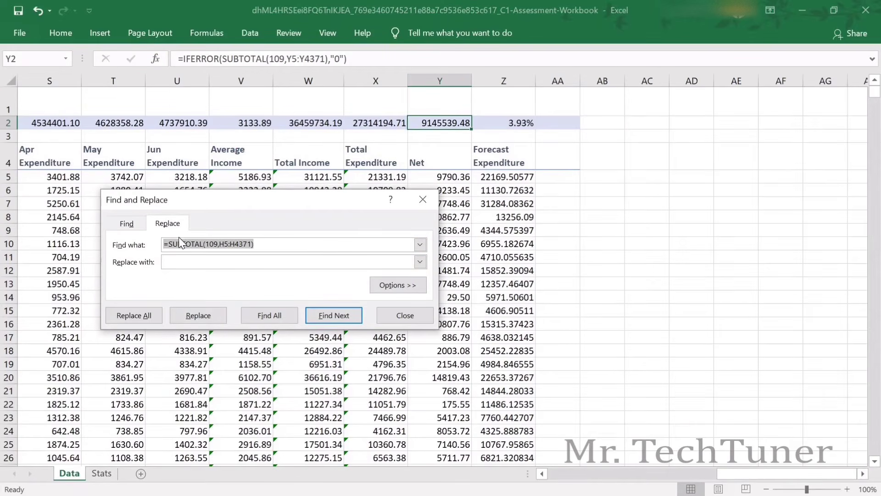
key("ctrl+v")
Set the replacement text to Midlands and replace all instances of East Midlands on the Data sheet.
key("shift+Left")
key("shift+Left")
key("shift+Left")
key("shift+Left")
key("shift+Left")
key("shift+Left")
key("shift+Left")
key("shift+Left")
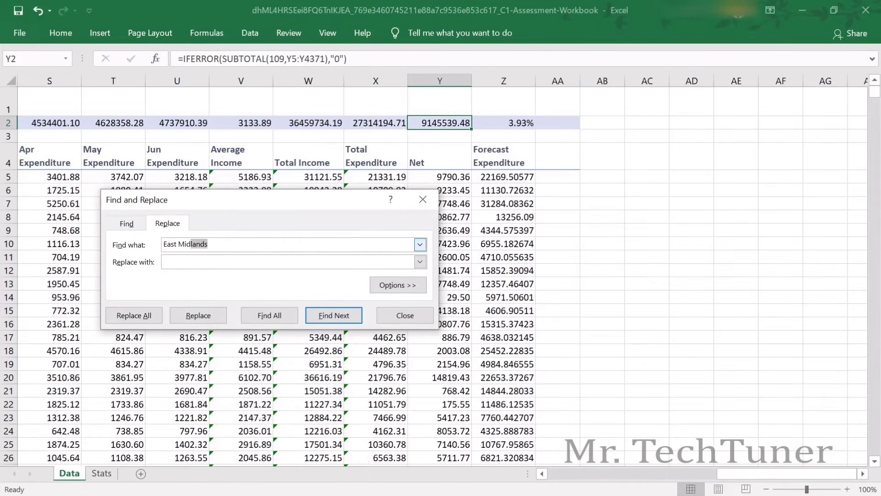
key("ctrl+c")
left_click(188, 261)
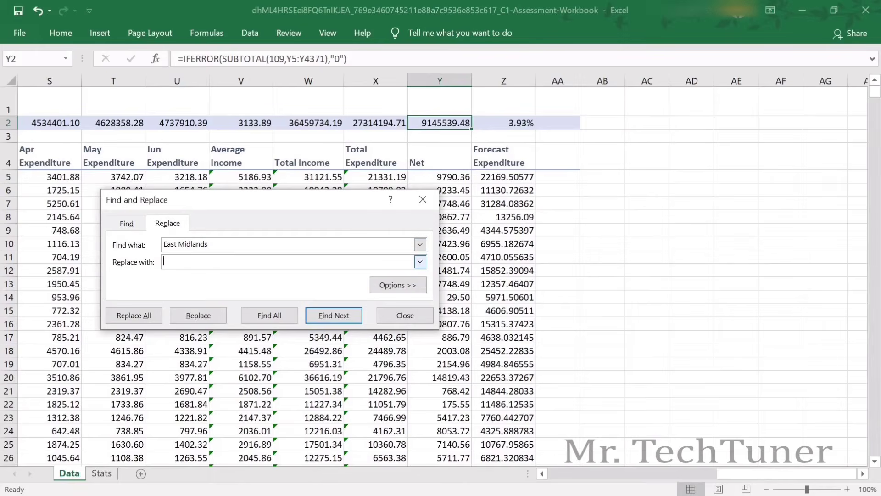
key("ctrl+v")
left_click(275, 320)
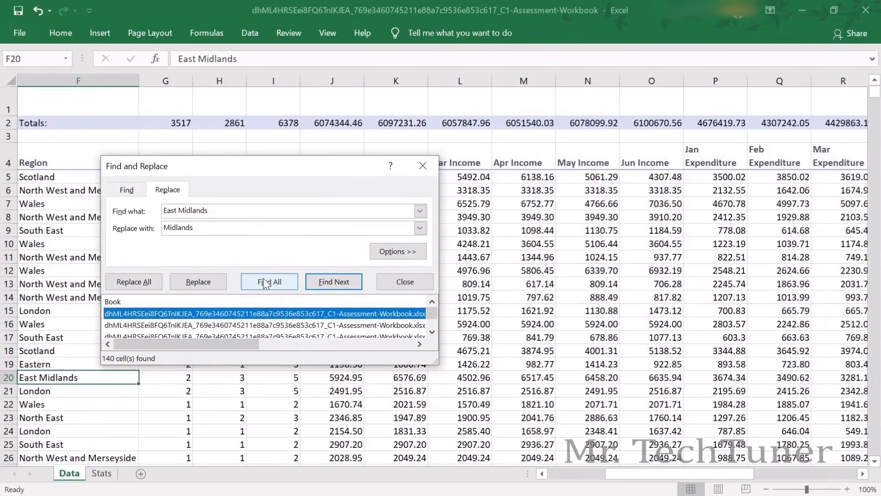
left_click(140, 280)
left_click(444, 293)
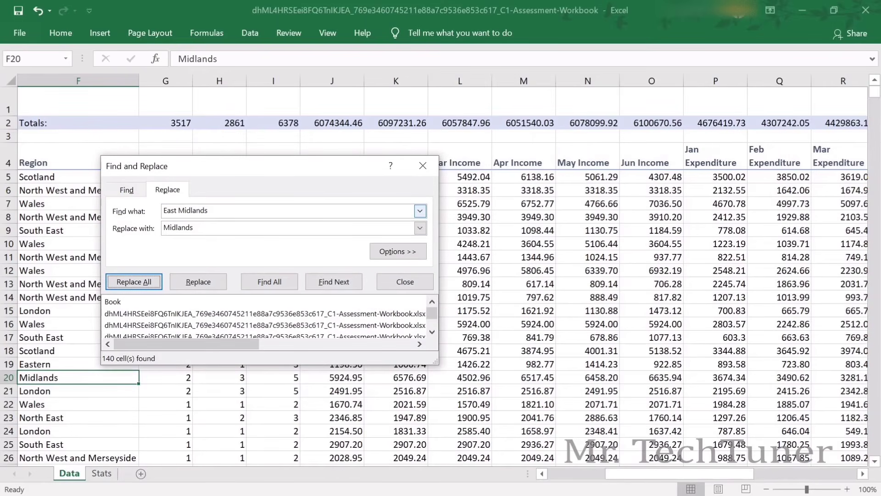
Replace all instances of West Midlands with Midlands on the Data sheet, and close Find and Replace.
left_click(172, 211)
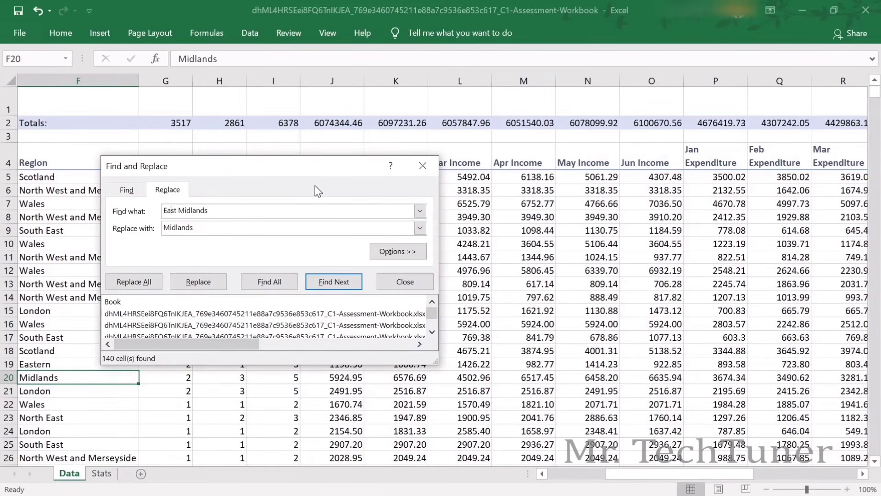
key("BackSpace")
key("BackSpace")
type("We")
left_click(270, 281)
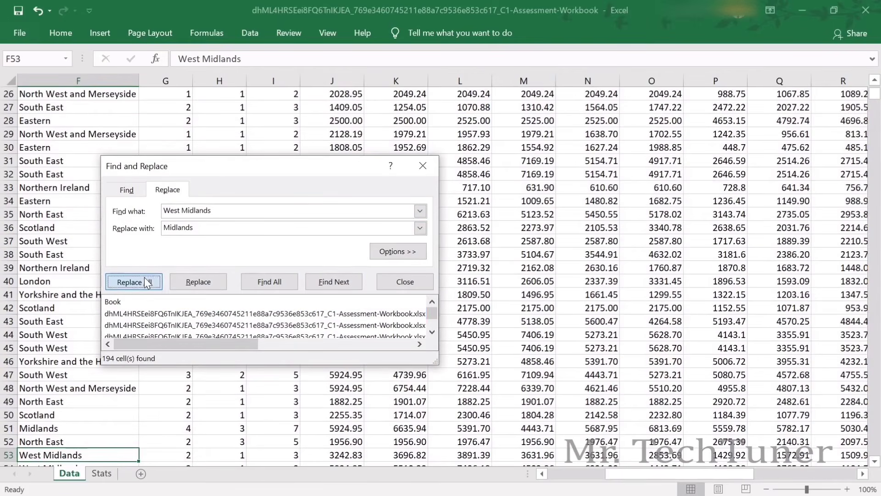
left_click(146, 282)
left_click(443, 296)
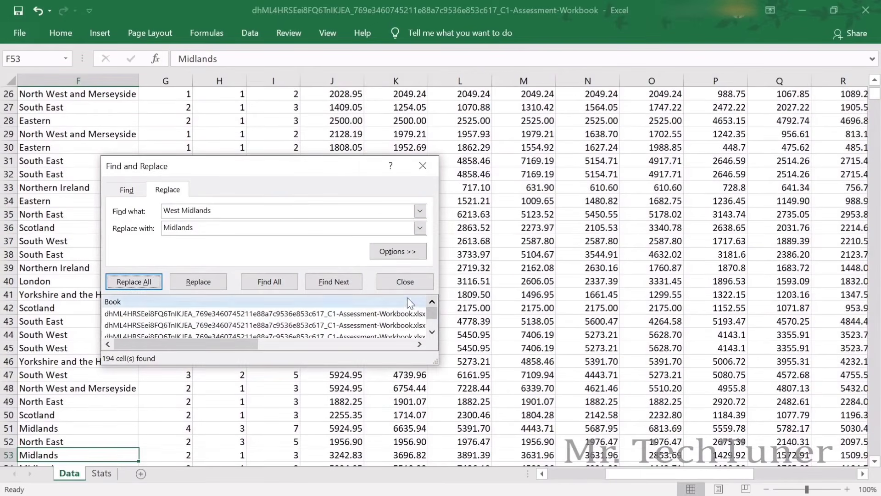
left_click(405, 281)
key("alt+Tab")
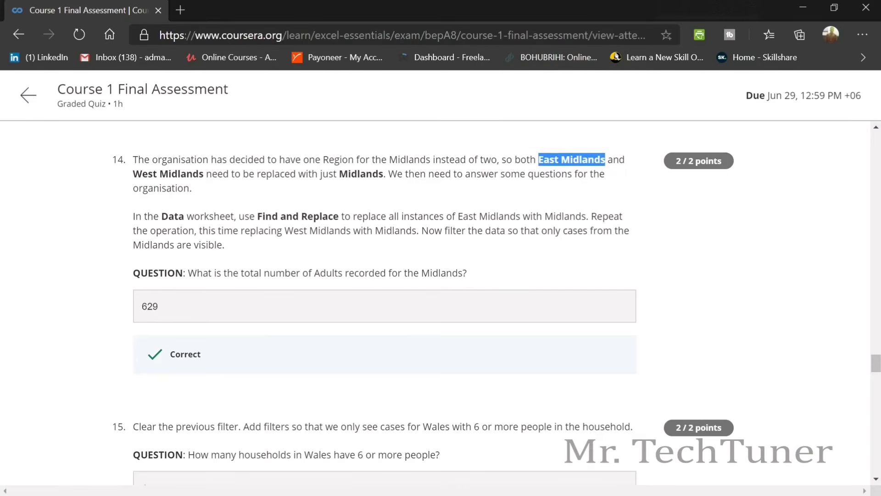
key("alt+Tab")
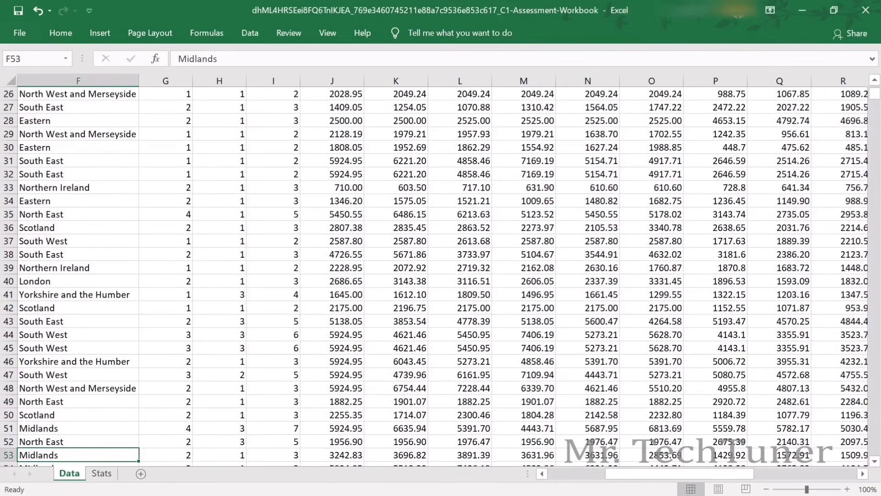
left_click(60, 32)
left_click(819, 78)
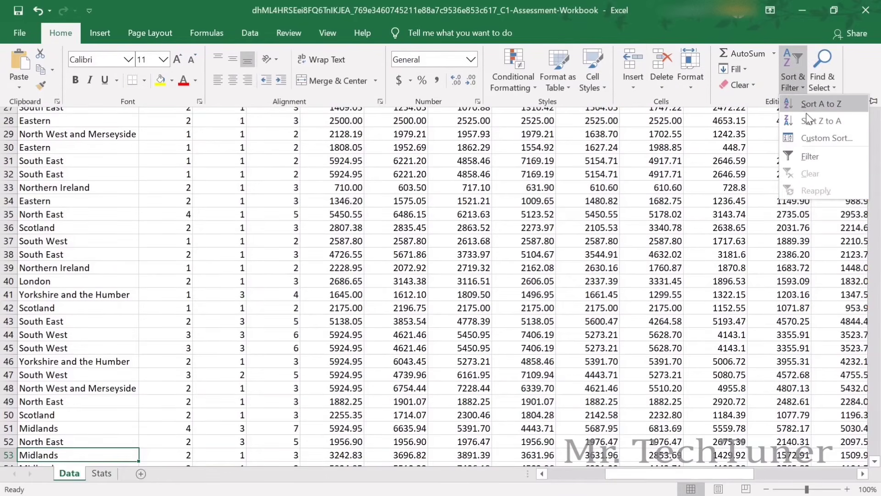
left_click(809, 137)
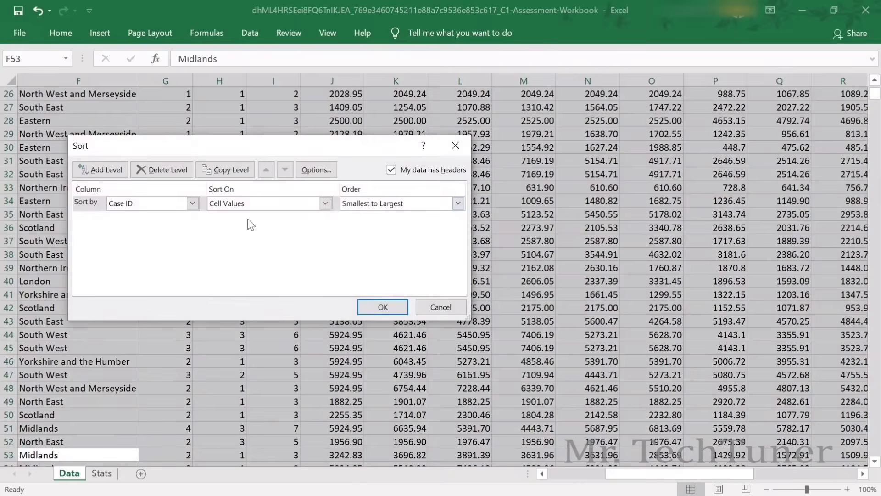
left_click(193, 203)
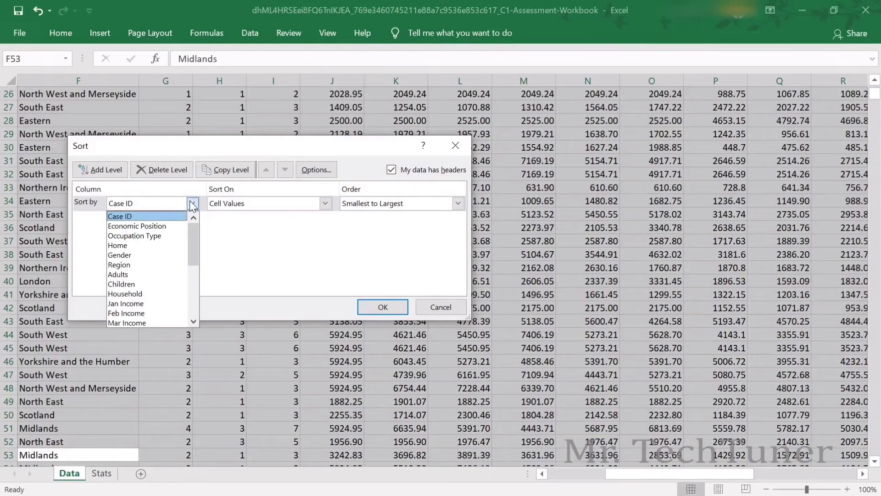
left_click(151, 274)
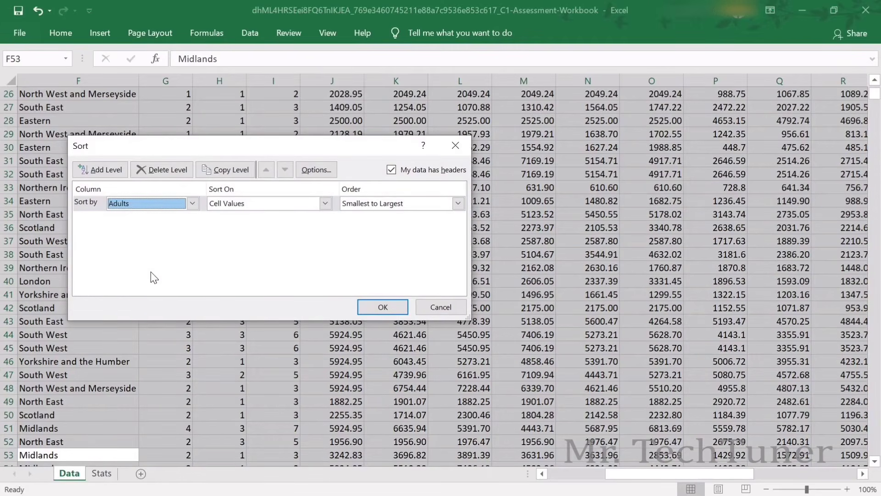
left_click(325, 203)
left_click(458, 203)
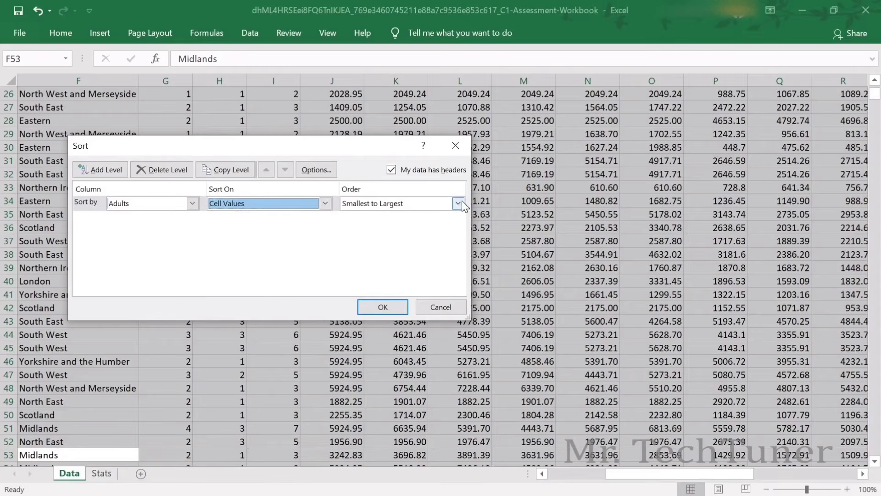
left_click(458, 203)
left_click(426, 304)
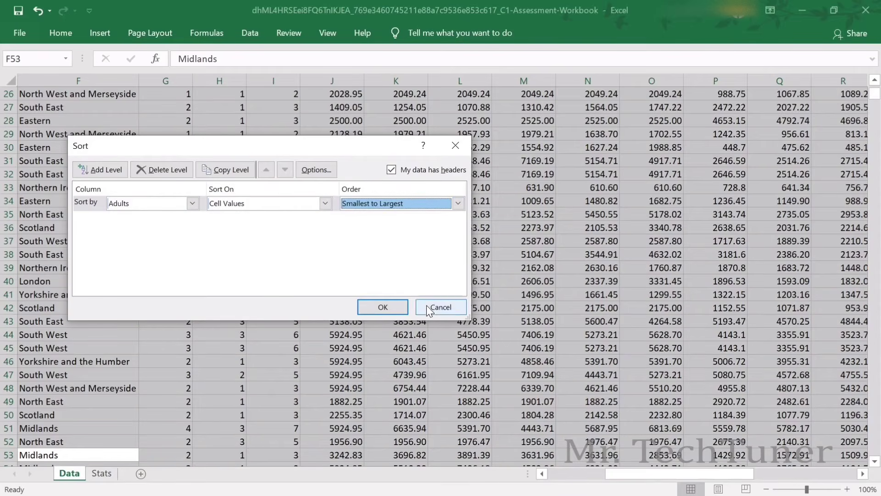
left_click(439, 305)
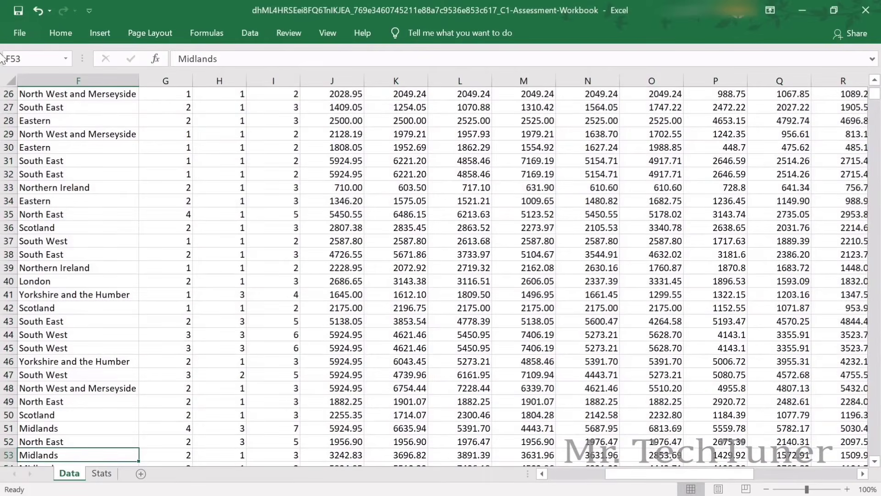
Turn on filtering for the column headers of the Data sheet.
left_click(60, 32)
left_click(794, 78)
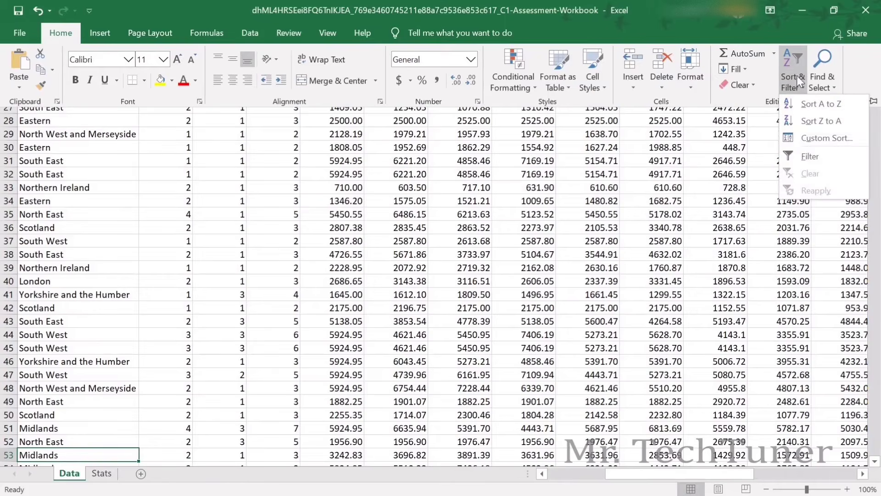
left_click(810, 156)
scroll(425, 146, "up", 9)
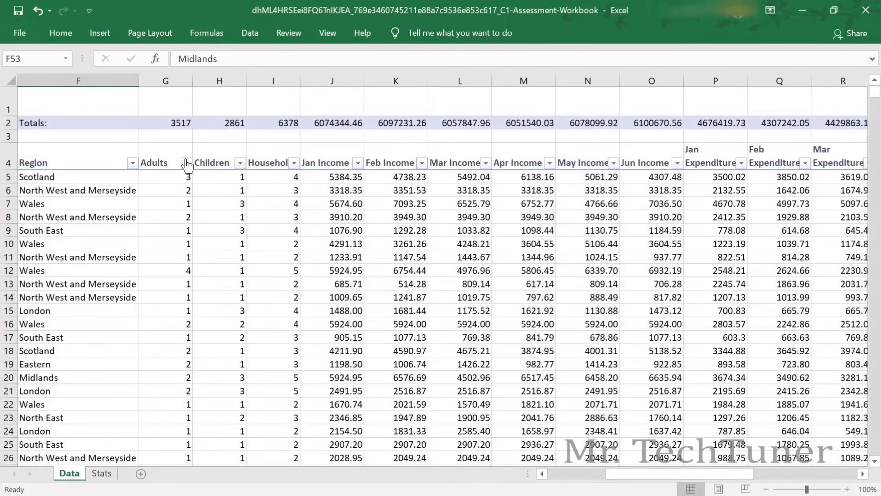
Recheck question 14 on the Coursera page and filter the Region column of the Data sheet to show only Midlands.
key("alt+Tab")
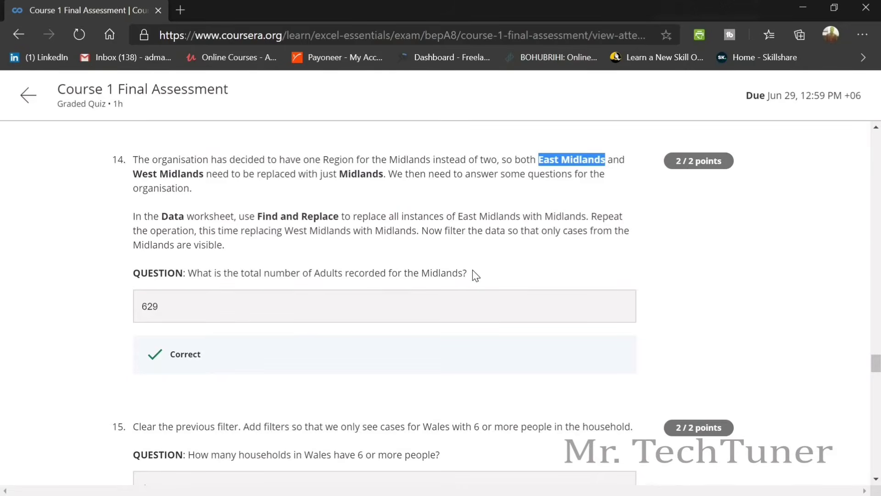
left_click_drag(473, 273, 420, 273)
key("alt+Tab")
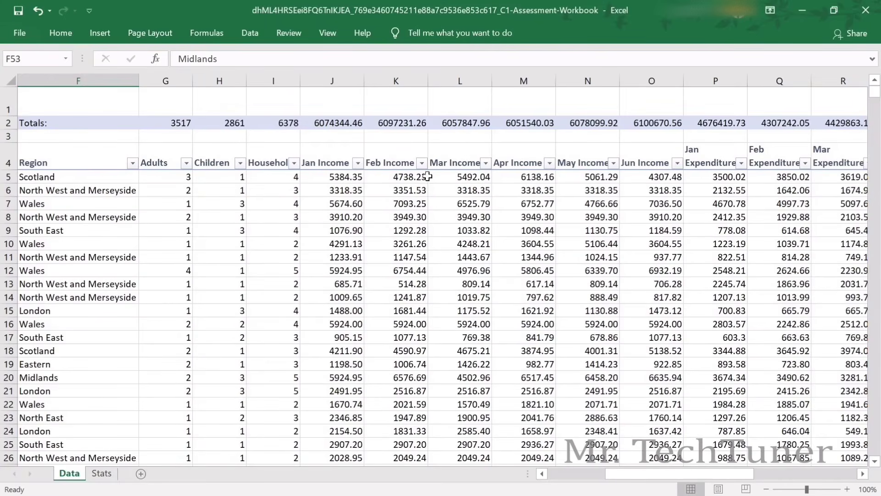
left_click(132, 163)
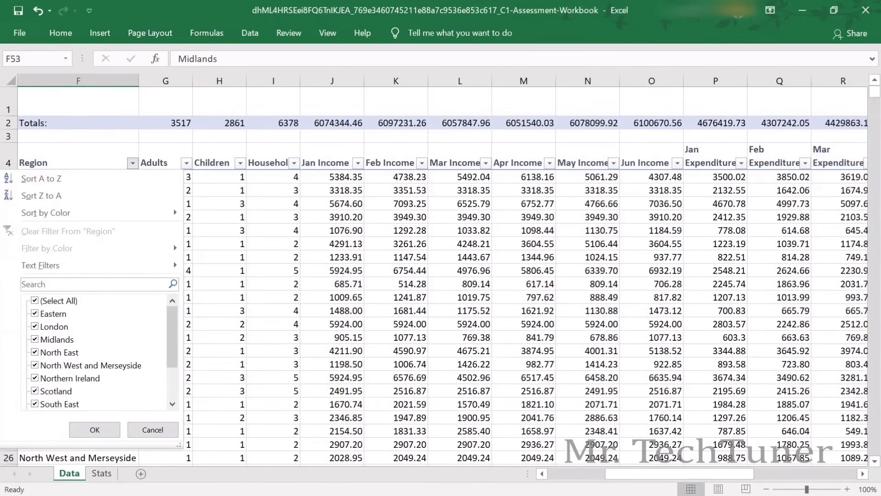
left_click(35, 301)
left_click(35, 339)
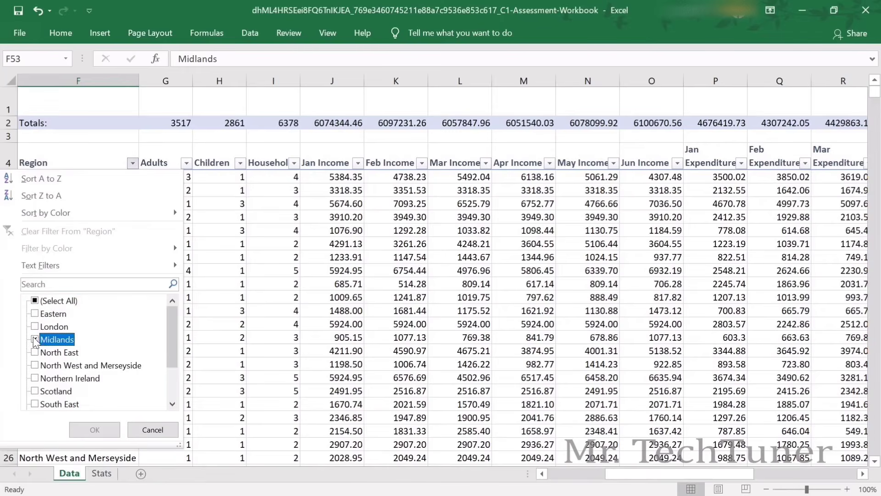
left_click(92, 430)
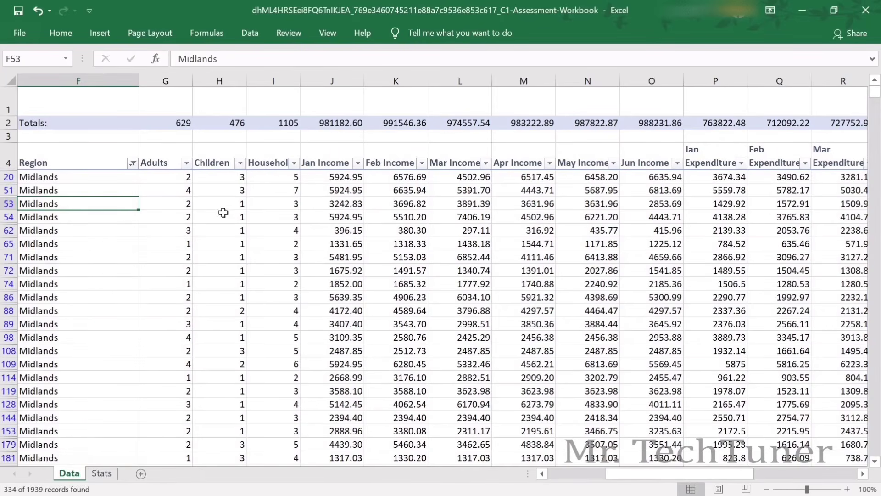
Select all filtered Midlands values in the Adults column to get their sum, and read question 15 on the Coursera page.
left_click_drag(642, 476, 604, 475)
left_click_drag(460, 178, 470, 444)
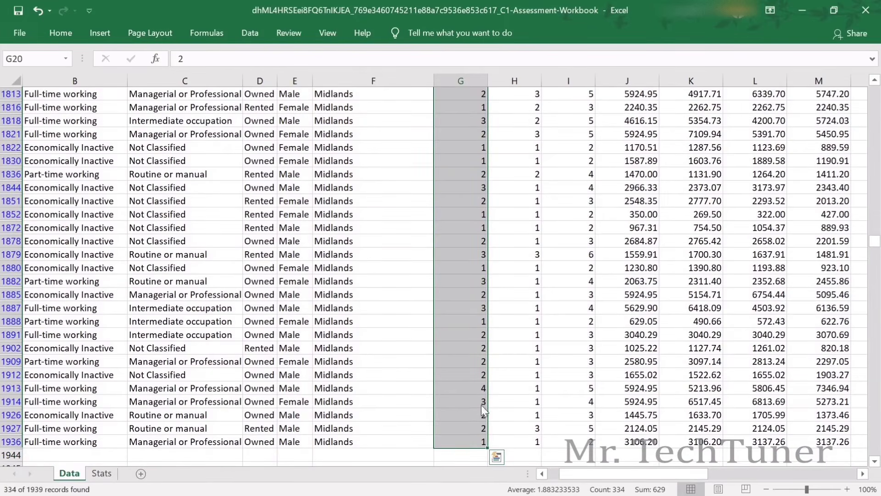
key("alt+Tab")
scroll(423, 290, "down", 5)
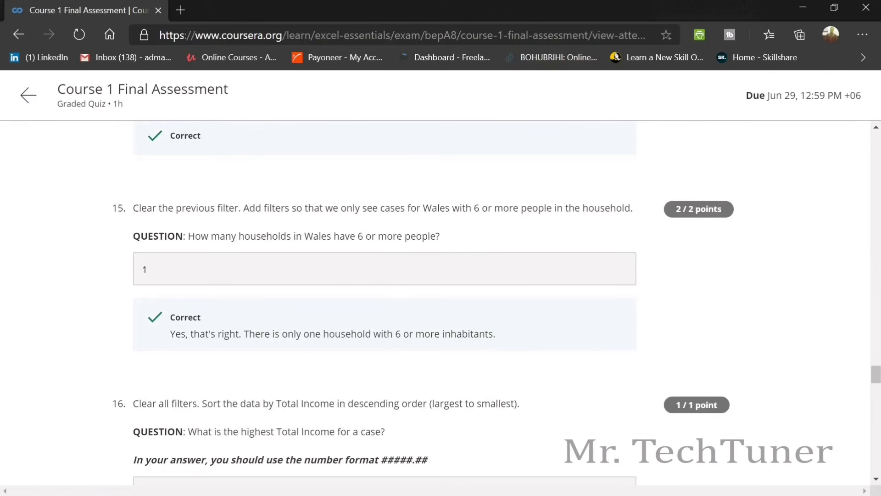
Undo the Midlands filter and filter the Region column of the Data sheet to show only Wales.
key("alt+Tab")
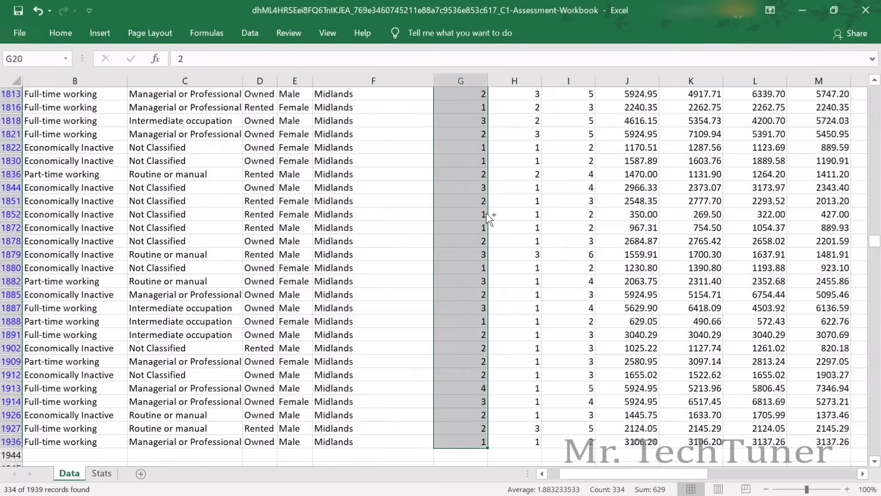
key("ctrl+z")
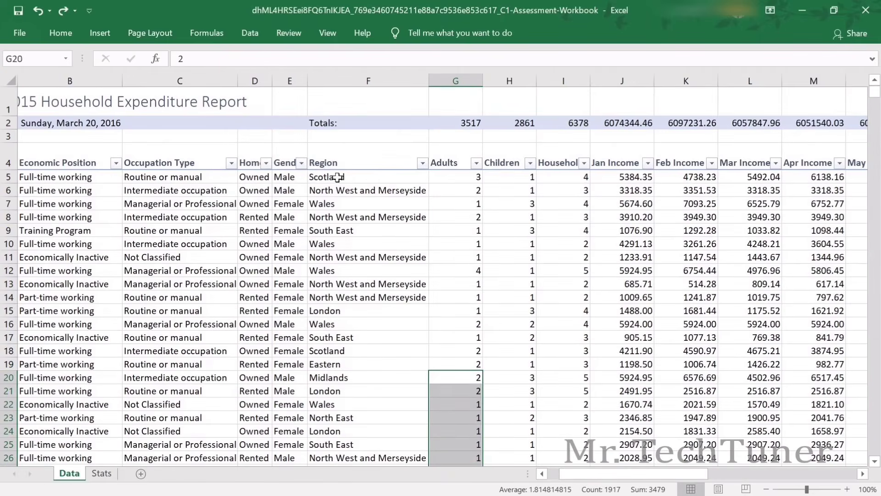
left_click(422, 162)
left_click(281, 301)
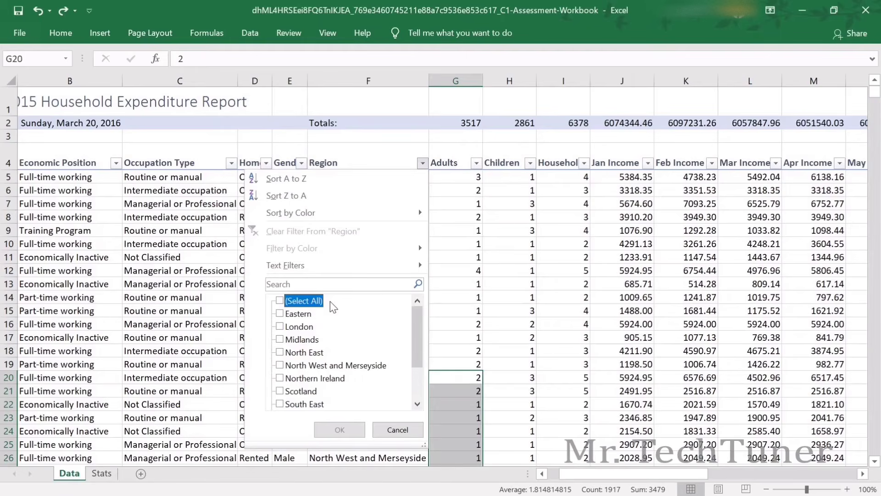
scroll(285, 378, "down", 2)
left_click(295, 380)
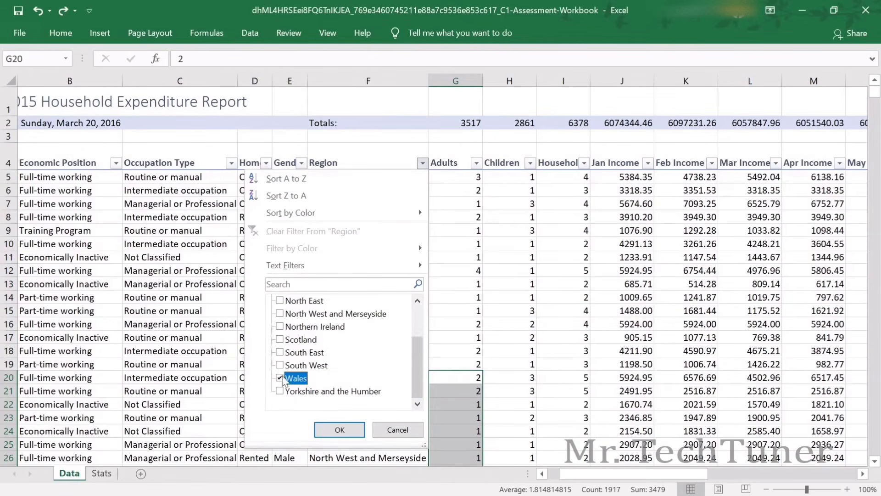
left_click(340, 429)
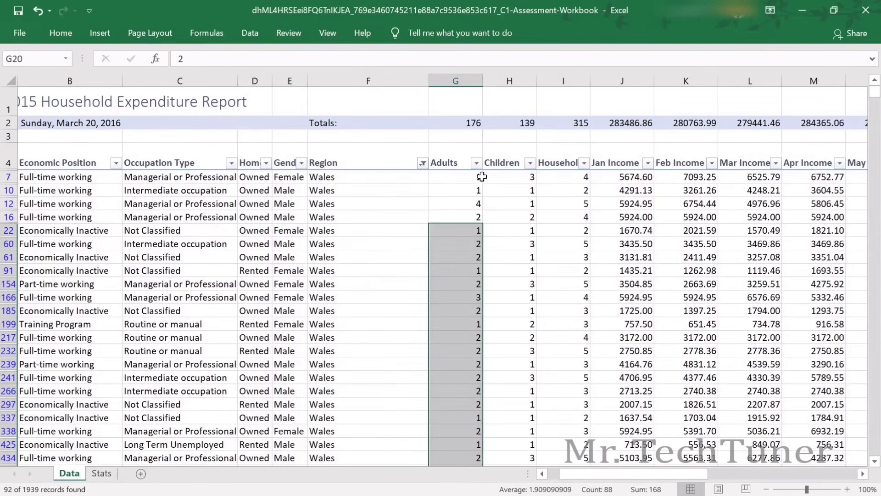
Recheck question 15 on the Coursera page and filter the Household column to show only 6 for the Wales cases.
key("alt+Tab")
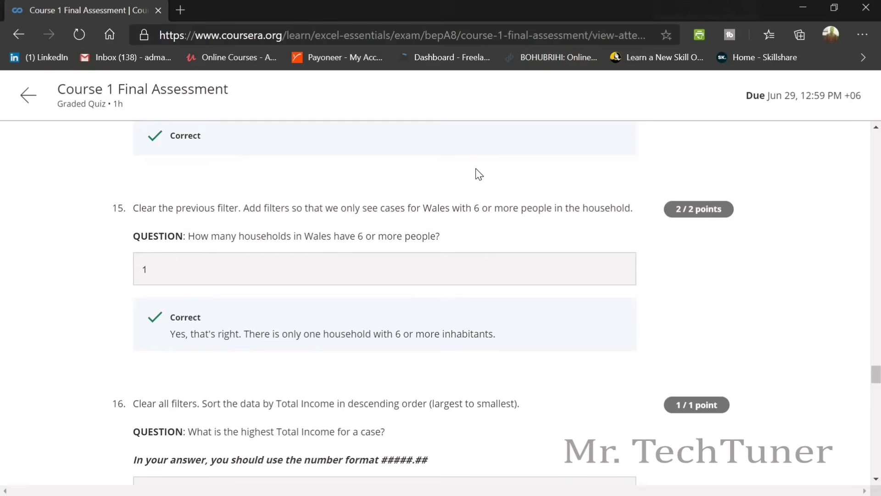
key("alt+Tab")
left_click(584, 163)
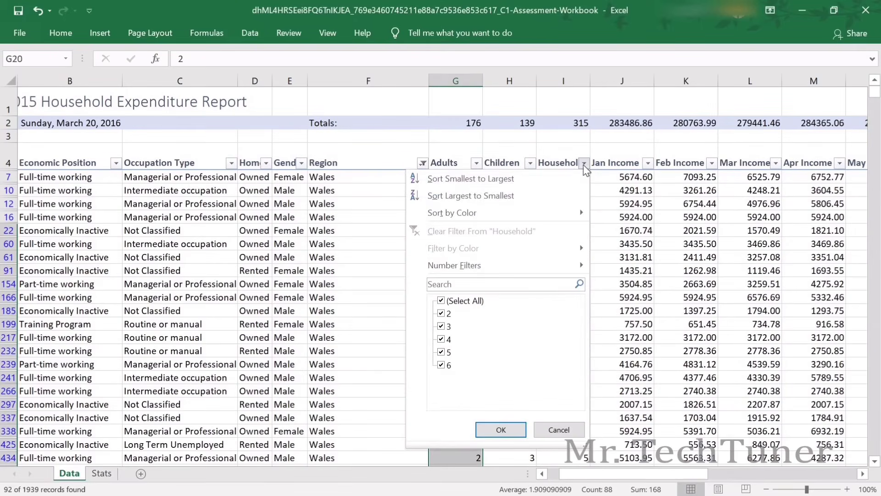
left_click(441, 301)
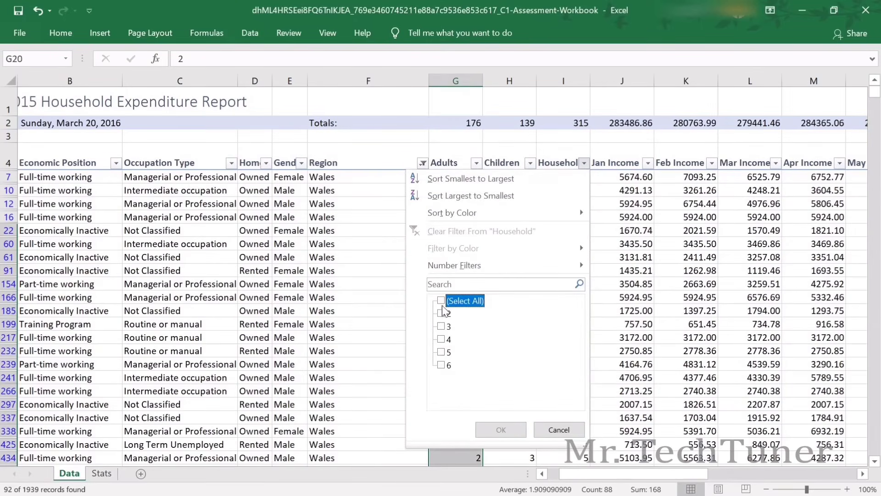
left_click(442, 365)
left_click(505, 430)
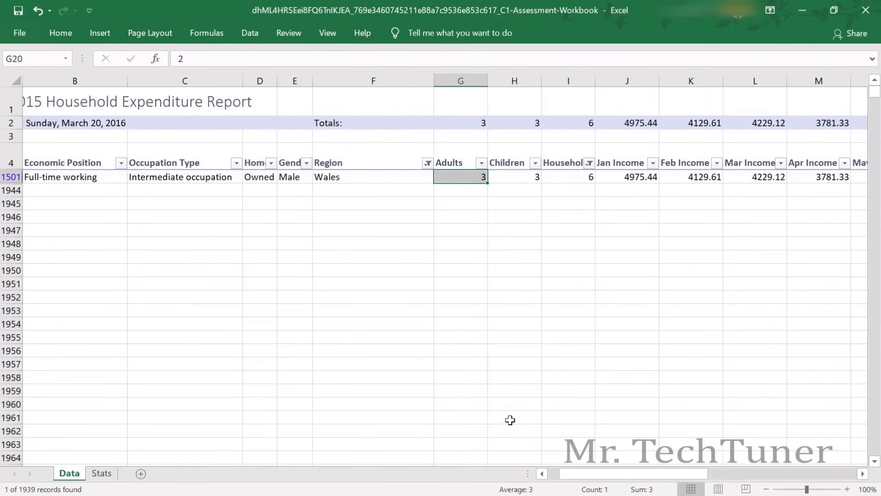
Undo the Household and Region filters and the header filtering on the Data sheet, checking question 16 on the Coursera page.
key("ctrl+z")
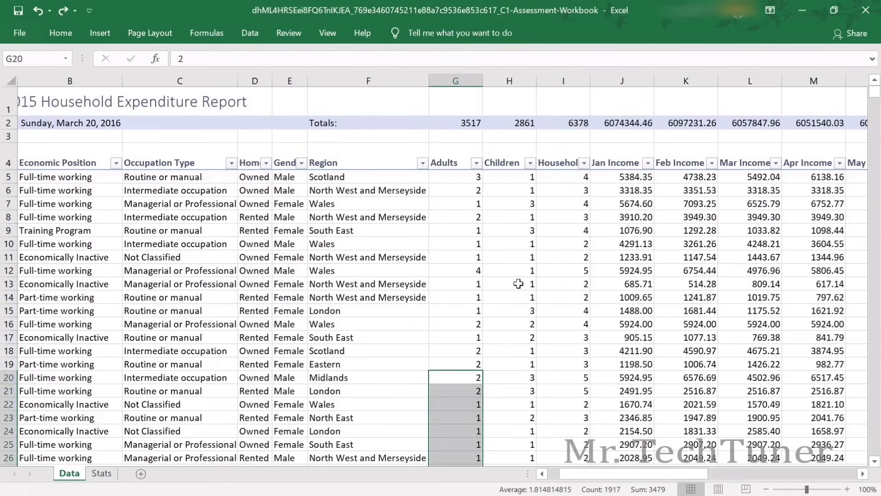
key("alt+Tab")
scroll(404, 324, "down", 4)
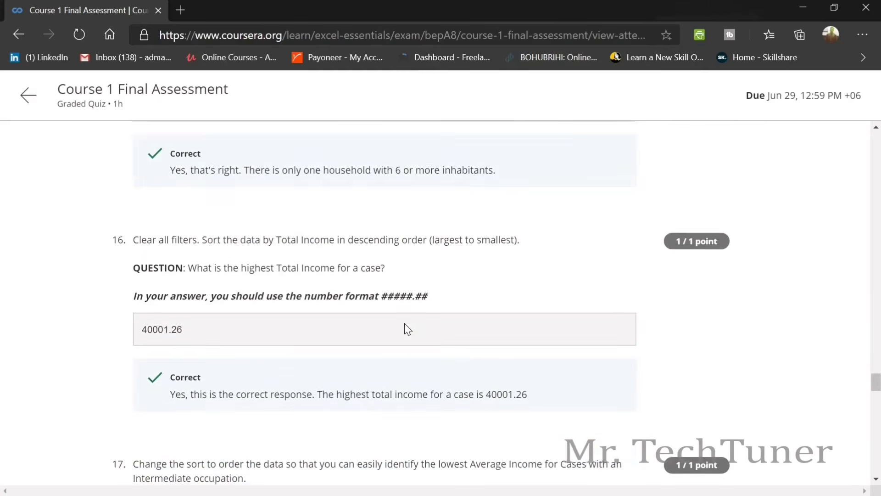
key("alt+Tab")
scroll(278, 197, "down", 8)
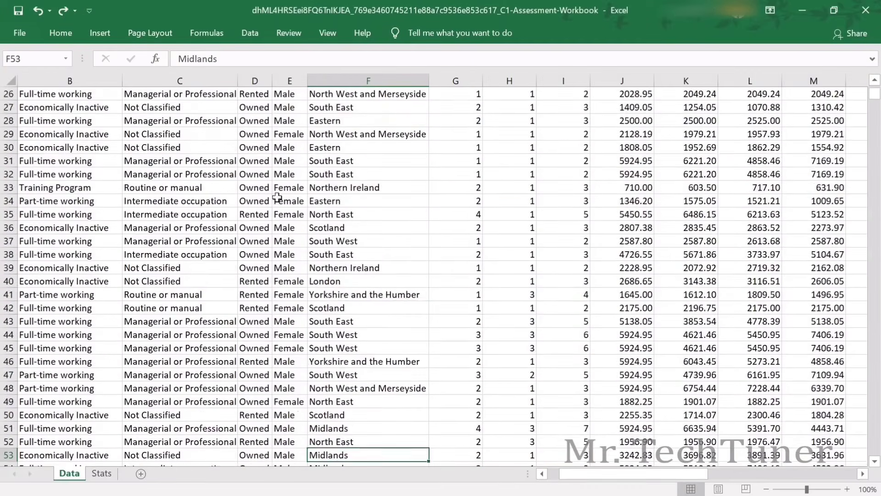
scroll(424, 204, "up", 5)
scroll(424, 204, "up", 4)
Read question 16 on the Coursera page and set up a custom sort of the Data sheet by Total Income.
key("alt+Tab")
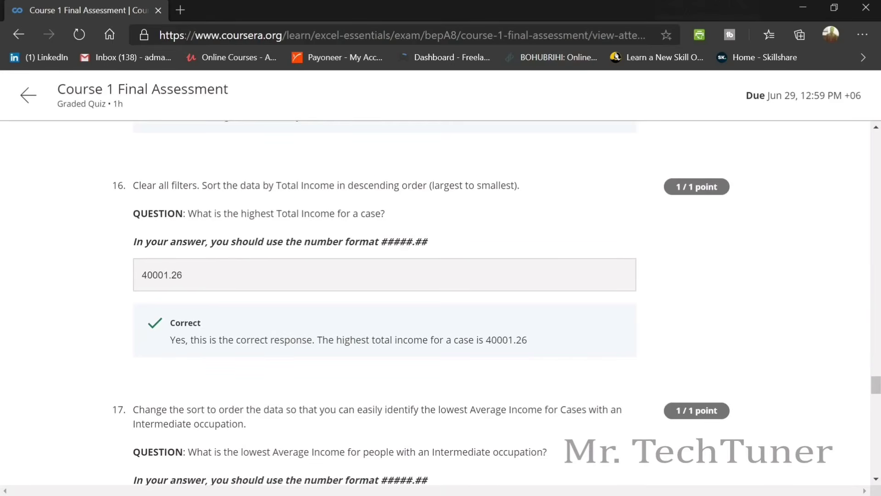
left_click_drag(274, 186, 517, 185)
key("alt+Tab")
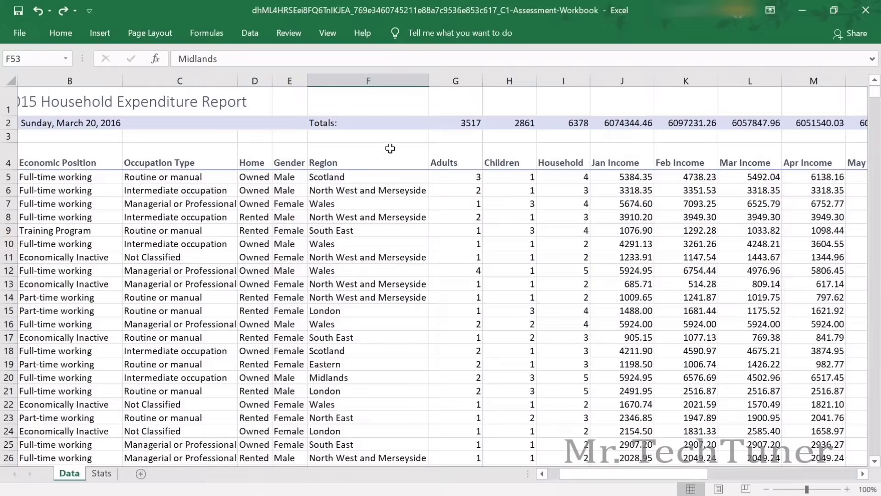
left_click(60, 33)
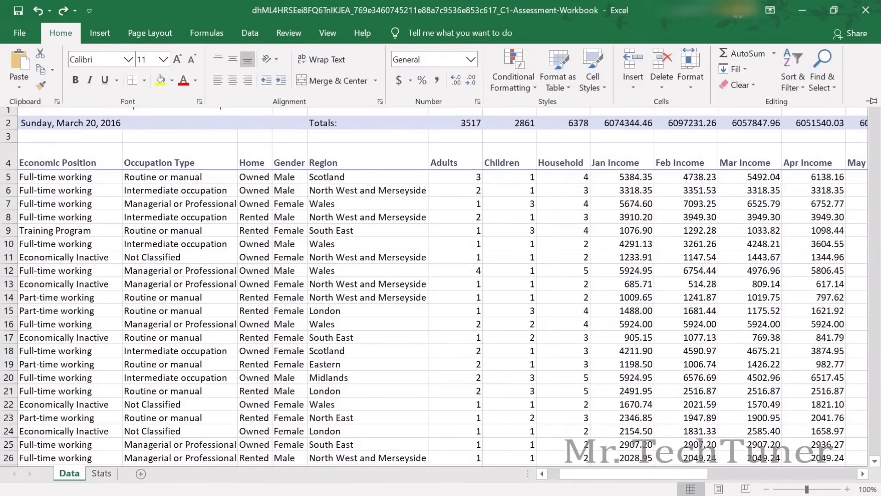
left_click(791, 71)
left_click(822, 138)
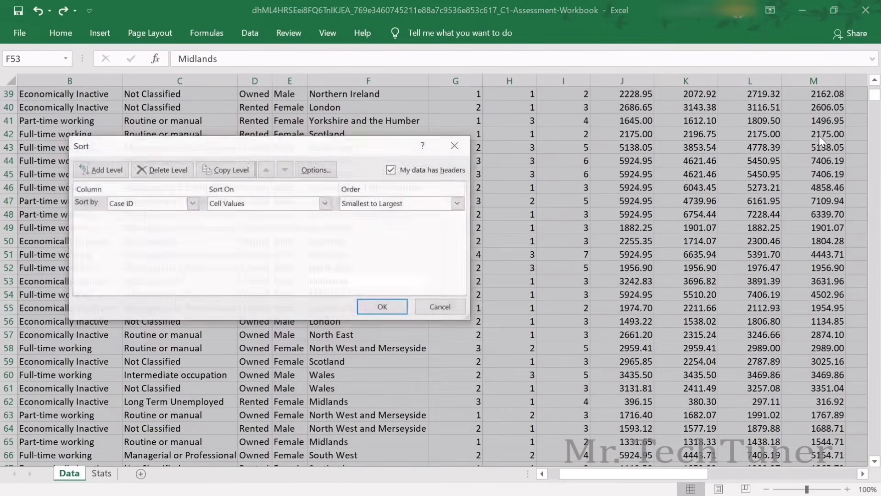
left_click(193, 203)
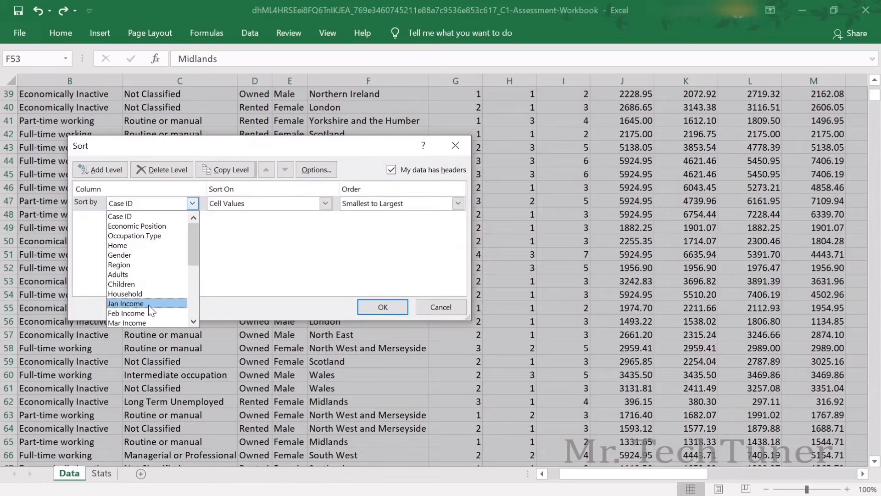
scroll(146, 289, "down", 2)
scroll(144, 289, "down", 3)
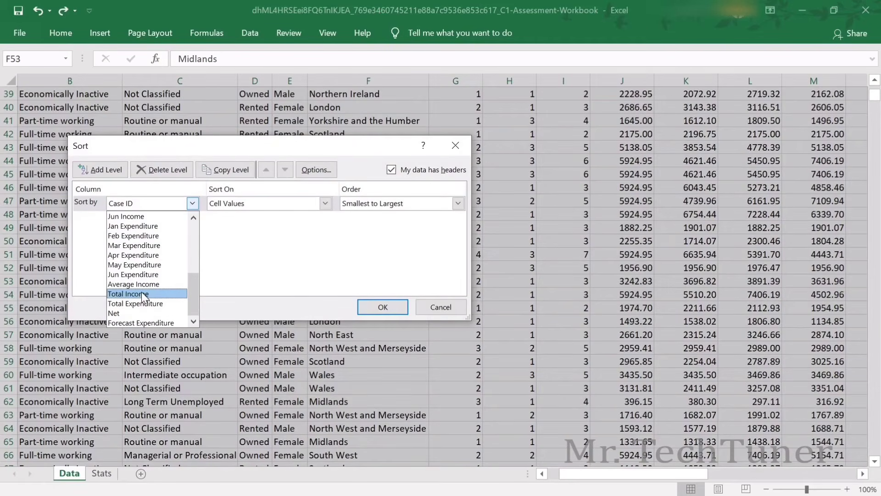
left_click(142, 292)
Recheck question 16's sort direction and apply the Total Income sort in Largest to Smallest order.
key("alt+Tab")
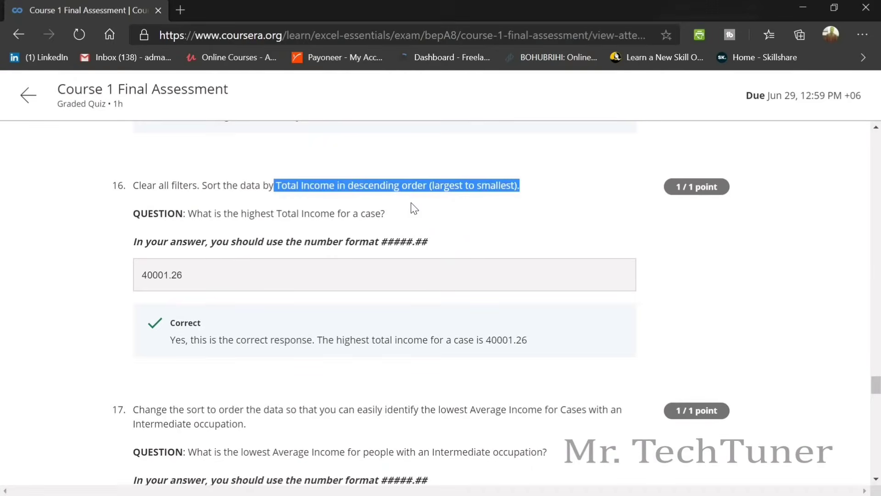
key("alt+Tab")
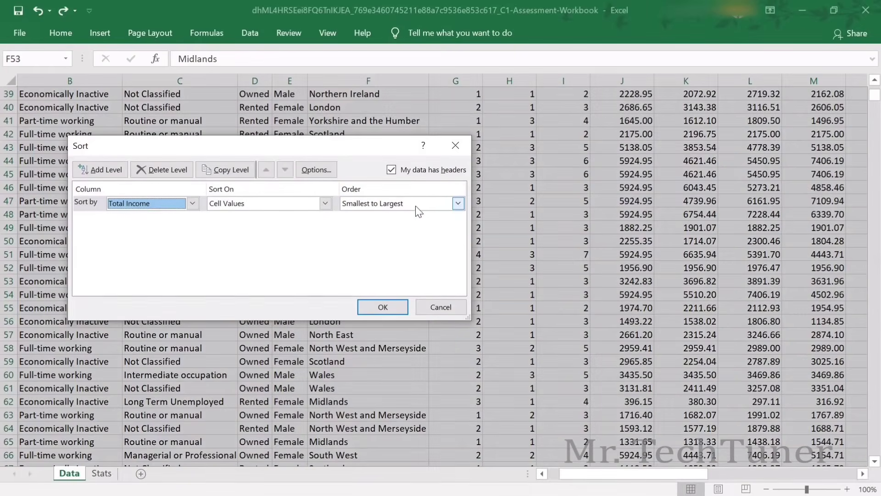
left_click(457, 203)
left_click(441, 227)
left_click(367, 307)
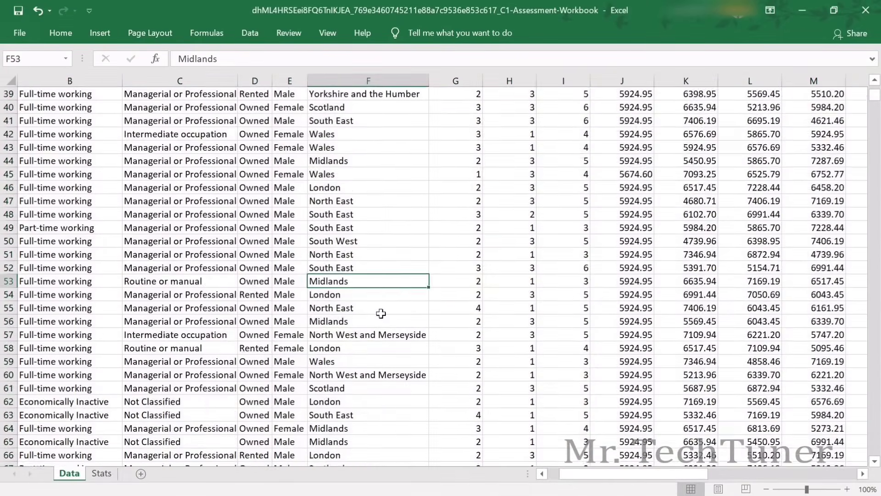
Select and copy the highest Total Income value in the Data sheet and compare it with question 16's answer on the Coursera page.
scroll(381, 313, "up", 13)
key("alt+Tab")
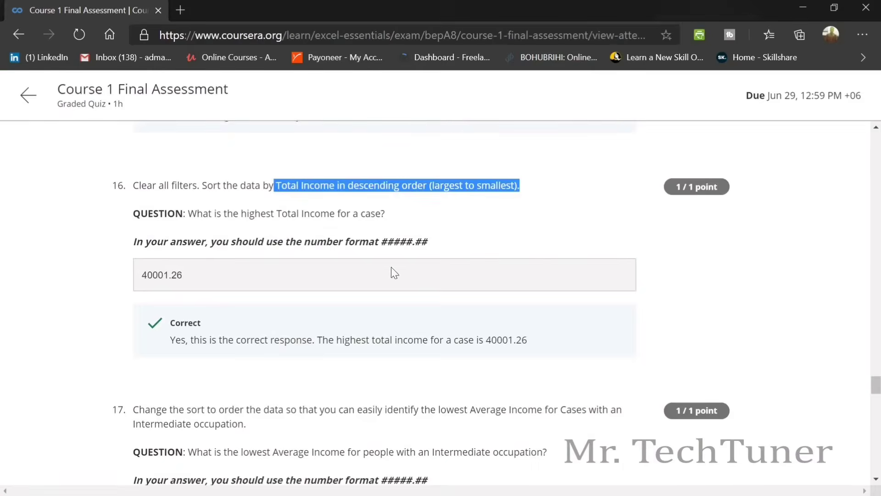
key("alt+Tab")
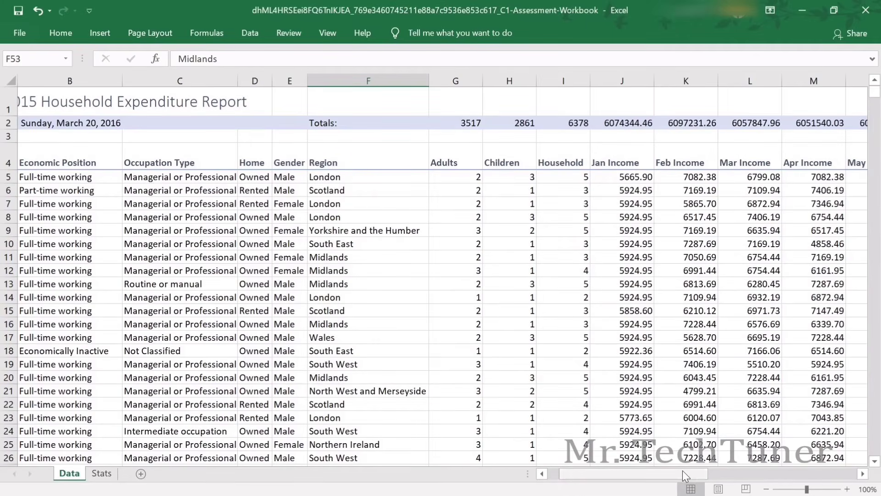
left_click_drag(682, 471, 847, 489)
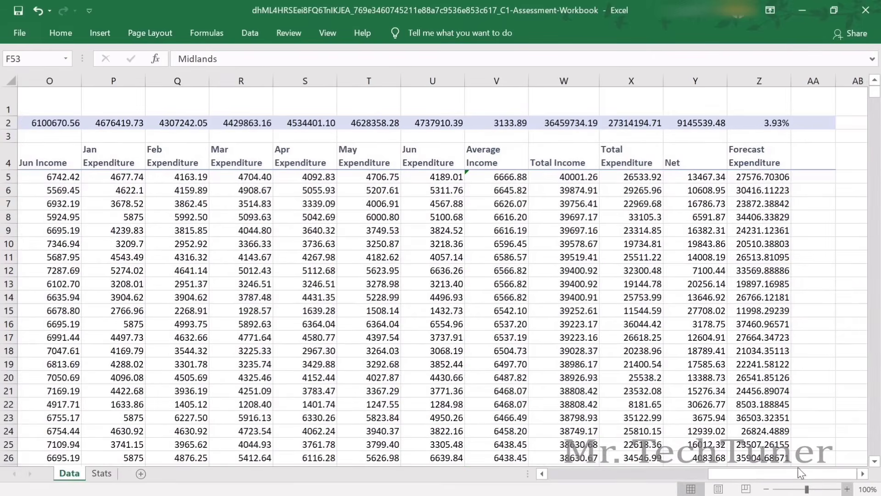
left_click(558, 178)
key("alt+Tab")
key("alt+Tab")
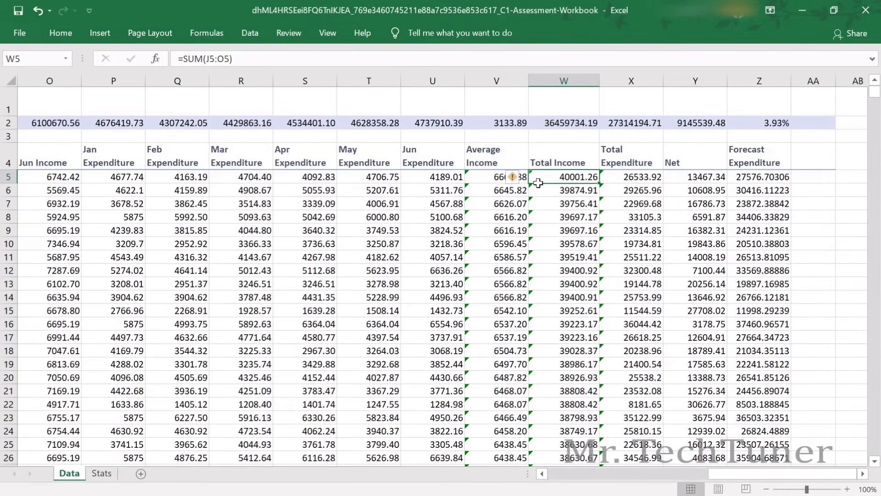
key("ctrl+c")
key("alt+Tab")
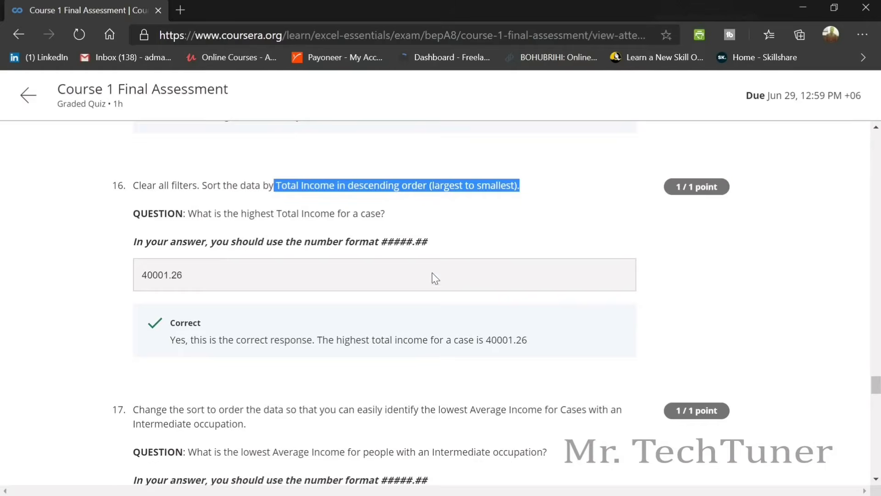
Read question 17 on the Coursera page, remove the misplaced filter from the Data sheet and reapply it to header row 4.
scroll(432, 271, "down", 2)
scroll(432, 272, "down", 3)
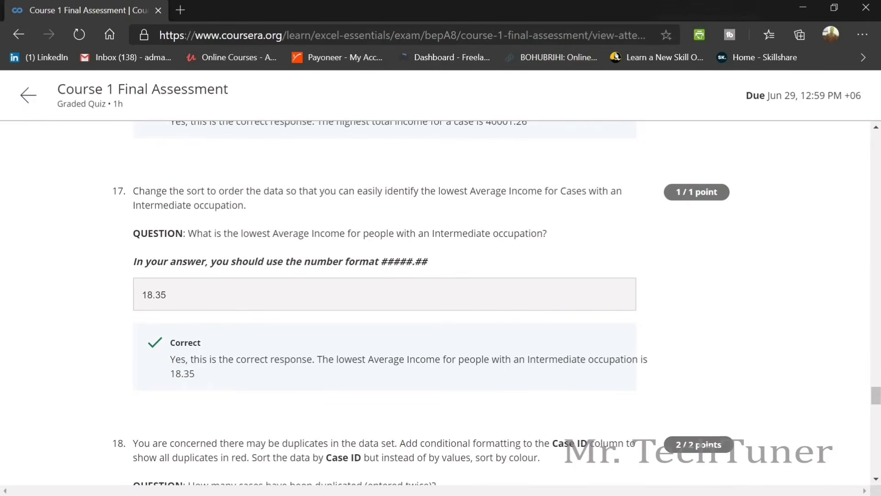
left_click_drag(244, 205, 135, 177)
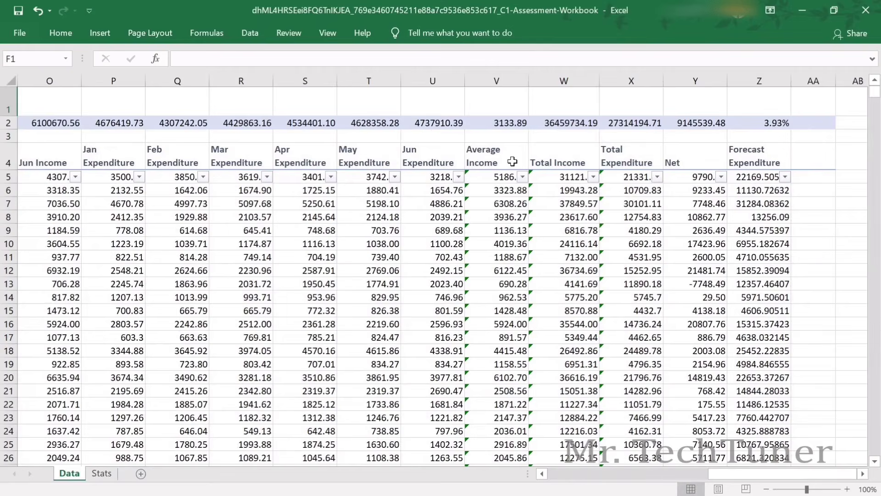
left_click(507, 152)
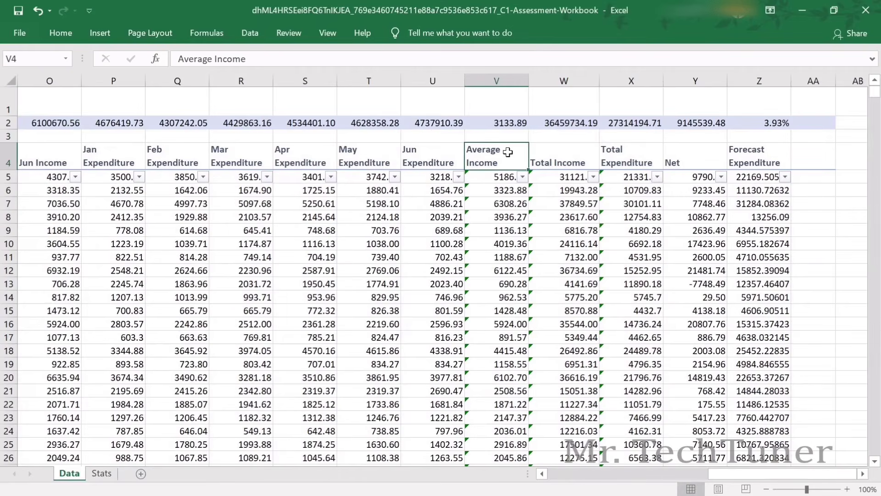
left_click(61, 32)
left_click(788, 65)
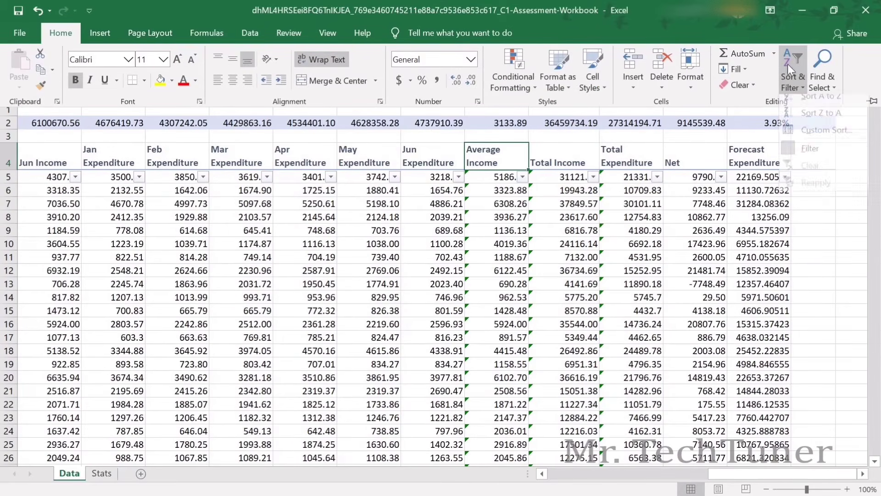
left_click(809, 156)
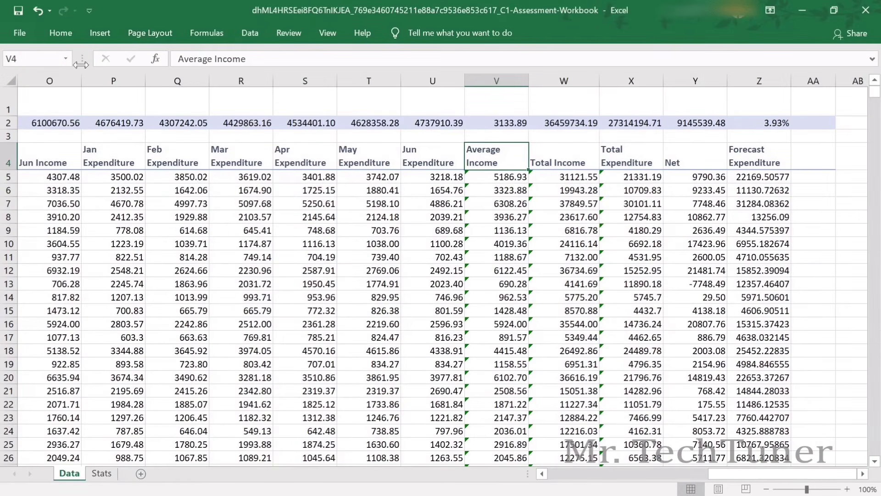
left_click(60, 32)
left_click(792, 75)
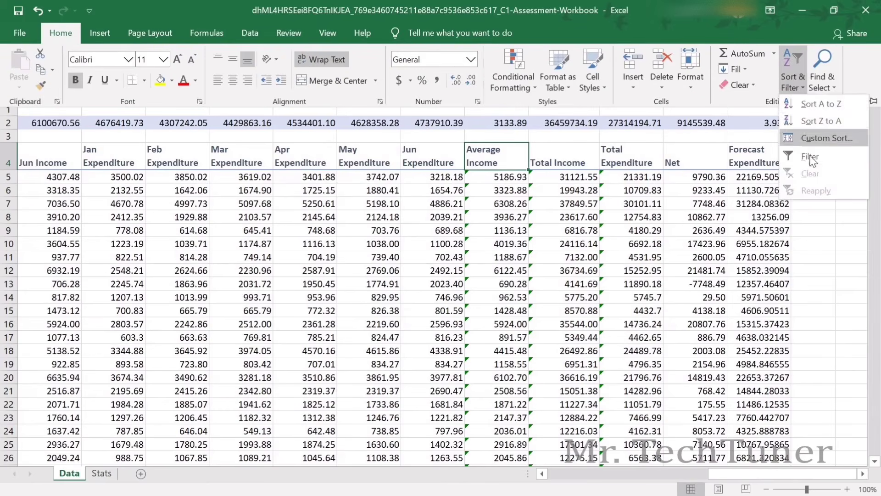
left_click(809, 157)
Sort the Average Income column from largest to smallest.
left_click(522, 163)
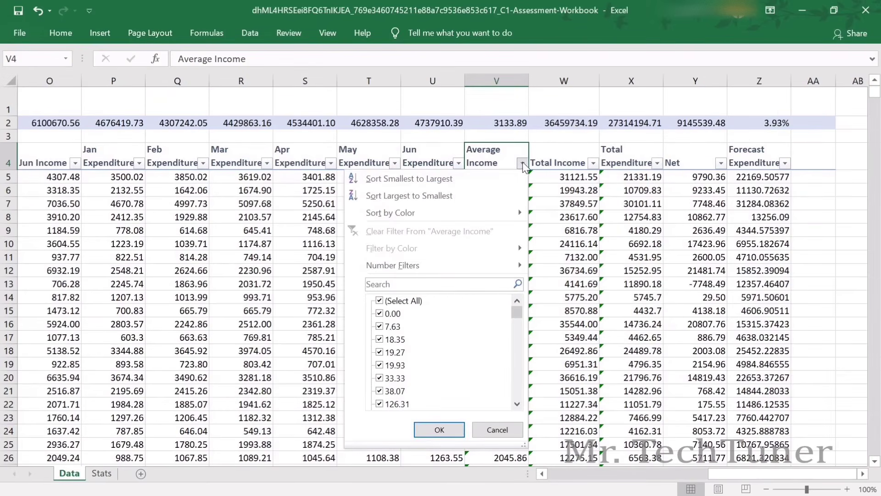
mouse_move(425, 211)
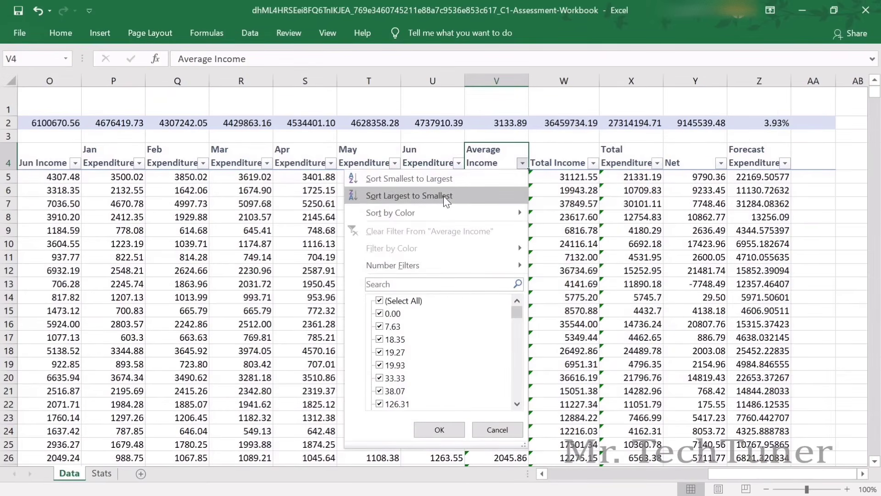
left_click(443, 197)
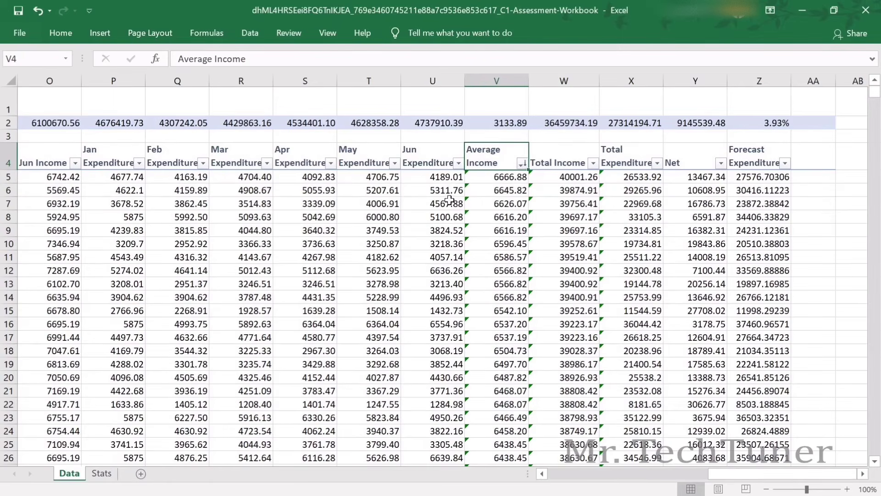
Recheck question 17 on the Coursera page and sort the Average Income column from smallest to largest.
key("alt+Tab")
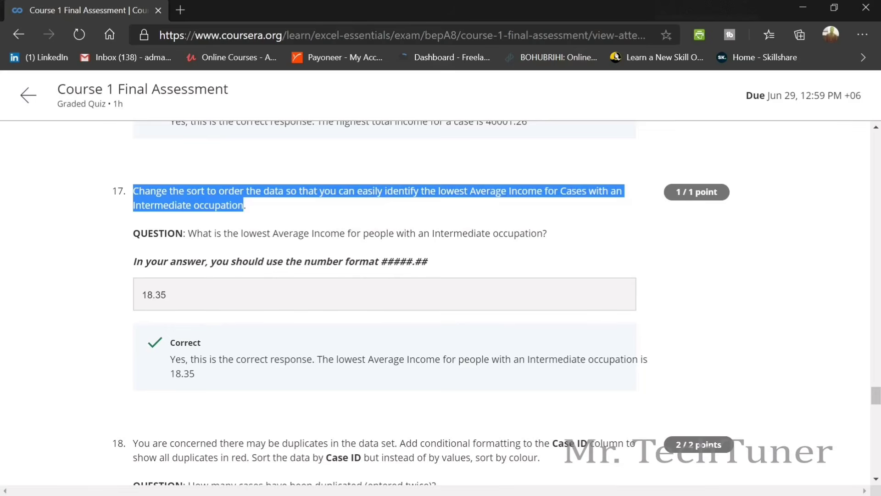
key("alt+Tab")
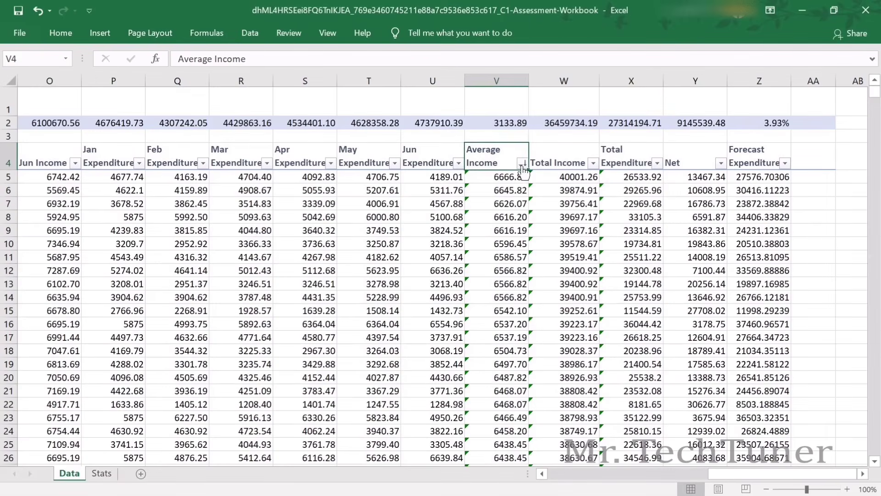
left_click(522, 164)
left_click(457, 178)
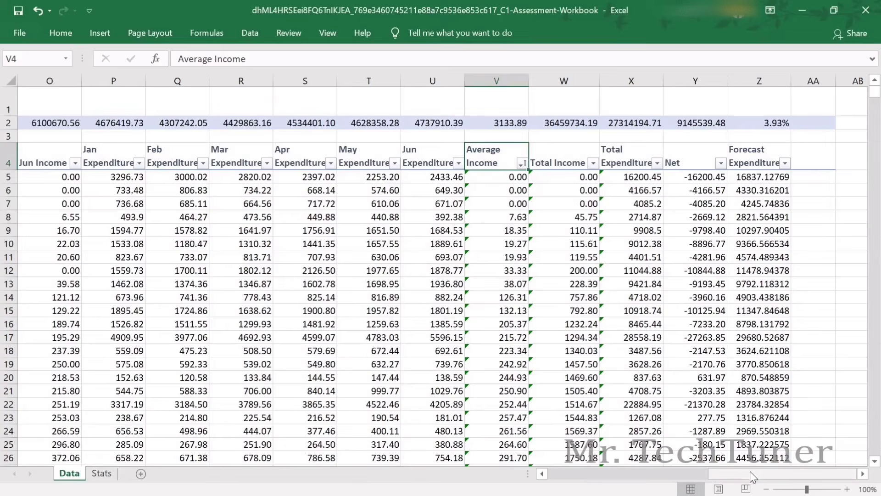
Filter the Occupation Type column to show only Intermediate occupation and select the lowest Average Income value.
key("alt+Tab")
key("alt+Tab")
left_click_drag(750, 472, 499, 473)
left_click(270, 163)
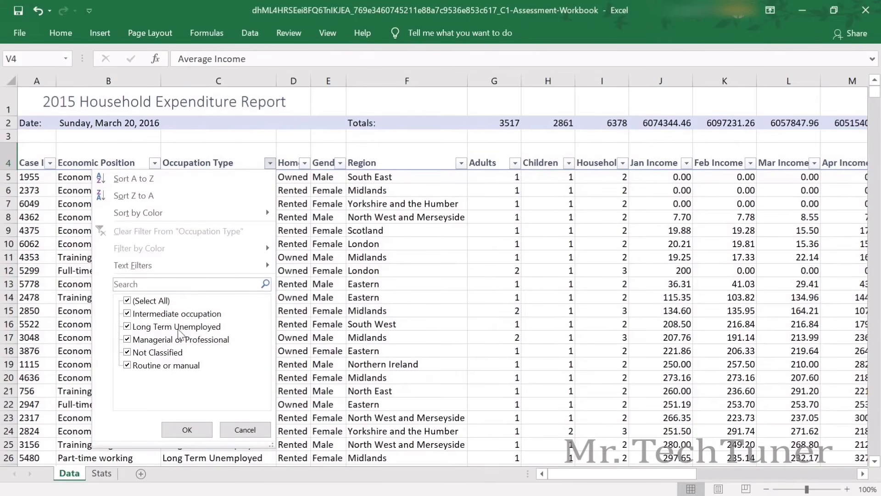
key("Escape")
left_click(270, 163)
left_click(127, 301)
left_click(127, 314)
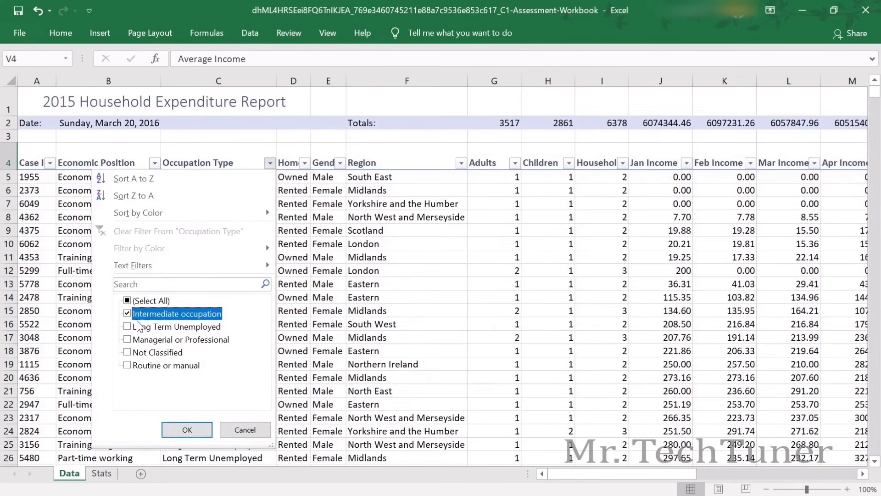
left_click(187, 429)
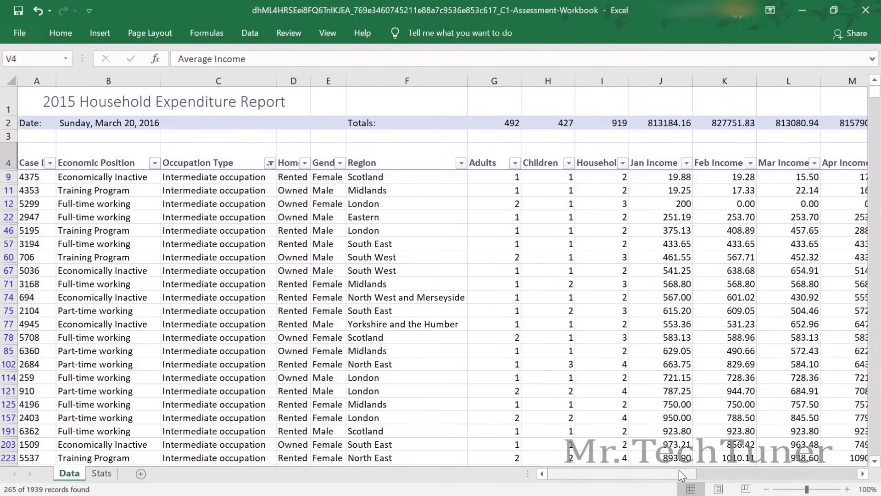
left_click_drag(681, 477, 841, 476)
left_click(500, 179)
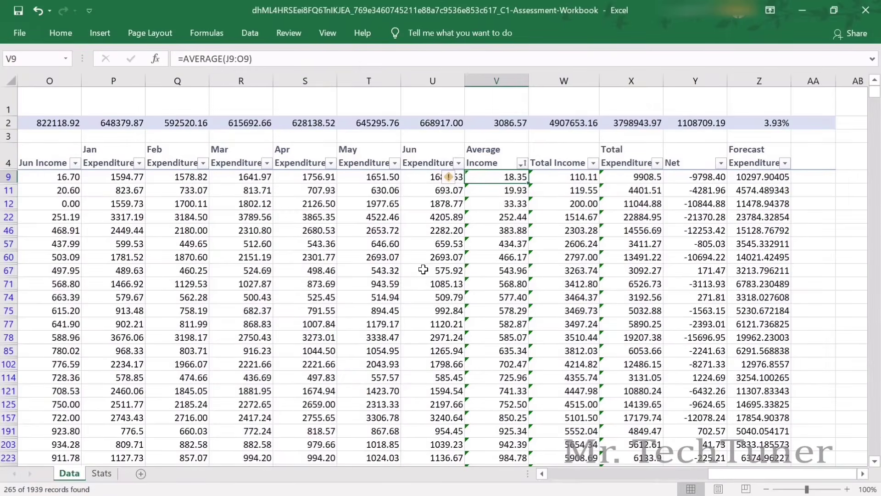
Undo the Occupation Type filter, the Average Income sorting and the header filtering, and read question 18 on the Coursera page.
key("ctrl+z")
key("ctrl+z")
key("ctrl+z")
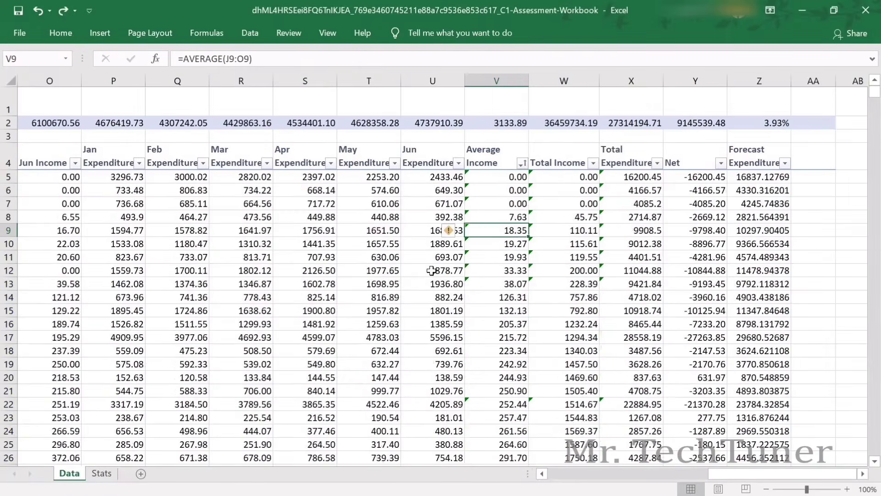
key("ctrl+z")
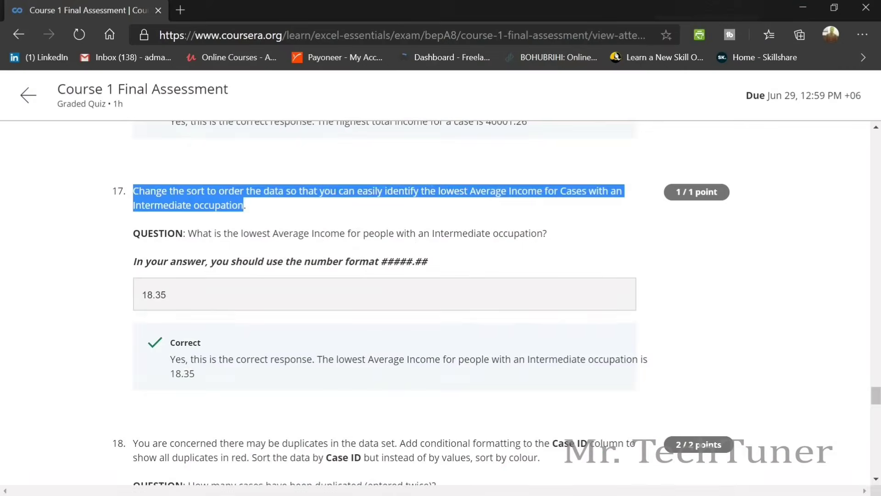
scroll(356, 233, "down", 5)
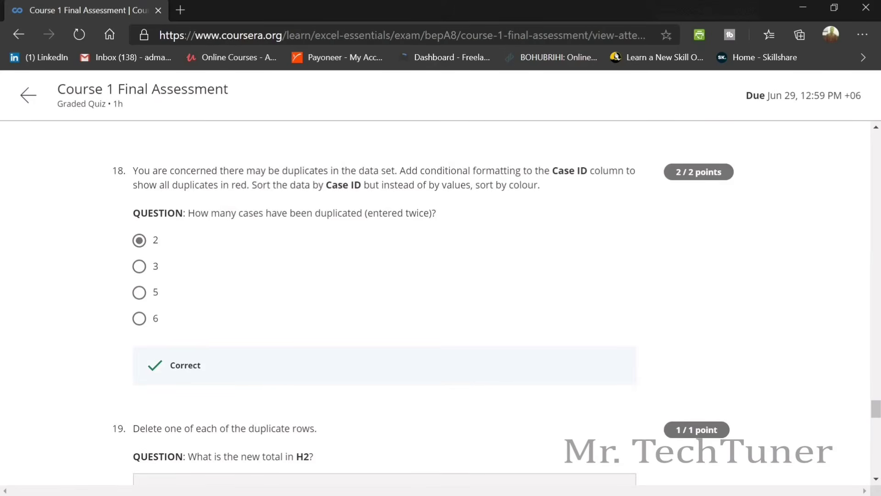
Return to the Excel workbook and highlight duplicate values in the Average Income header cell with Light Red Fill with Dark Red Text.
key("alt+Tab")
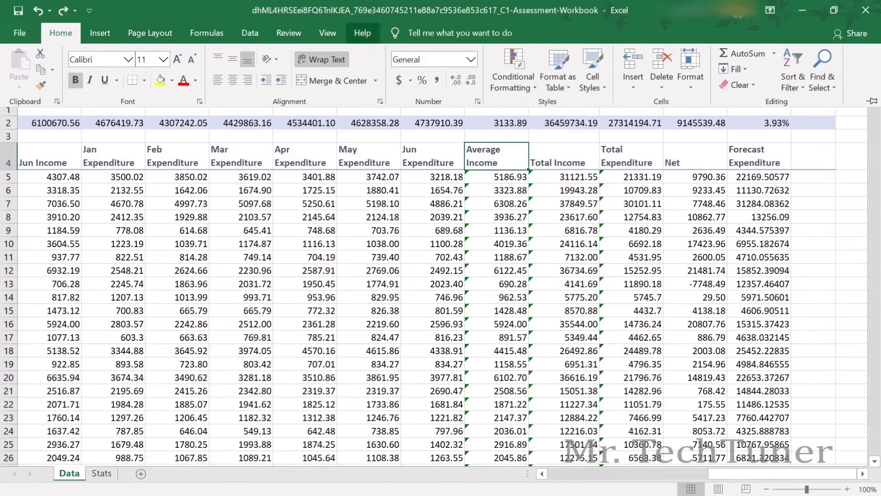
left_click(513, 69)
mouse_move(581, 110)
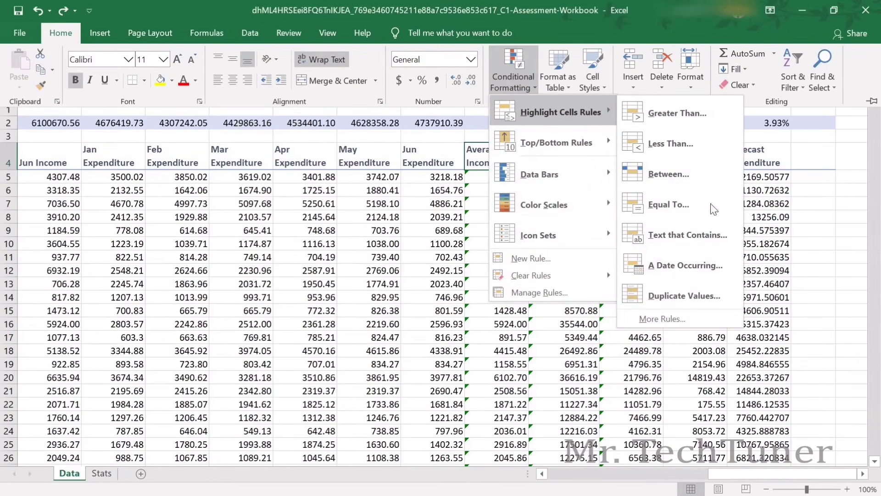
left_click(661, 296)
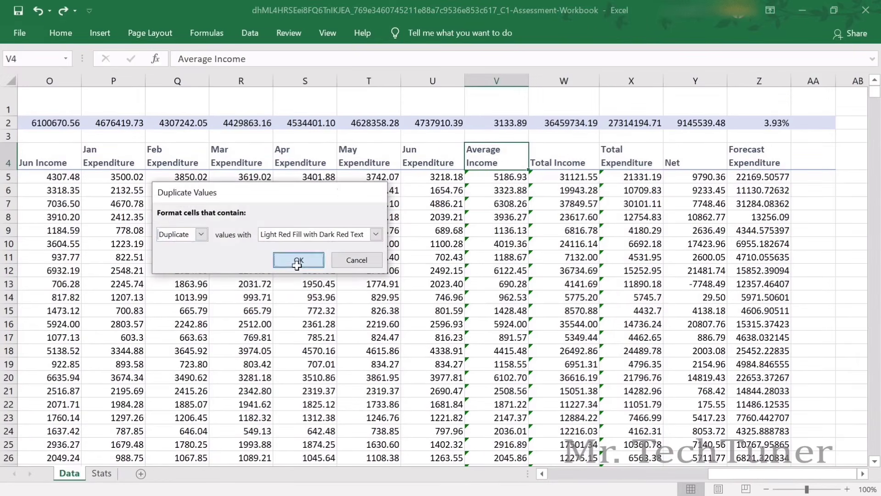
left_click(298, 261)
Highlight duplicate values in the entire Case ID column of the Data sheet with Light Red Fill with Dark Red Text.
left_click_drag(780, 473, 462, 464)
scroll(326, 323, "down", 5)
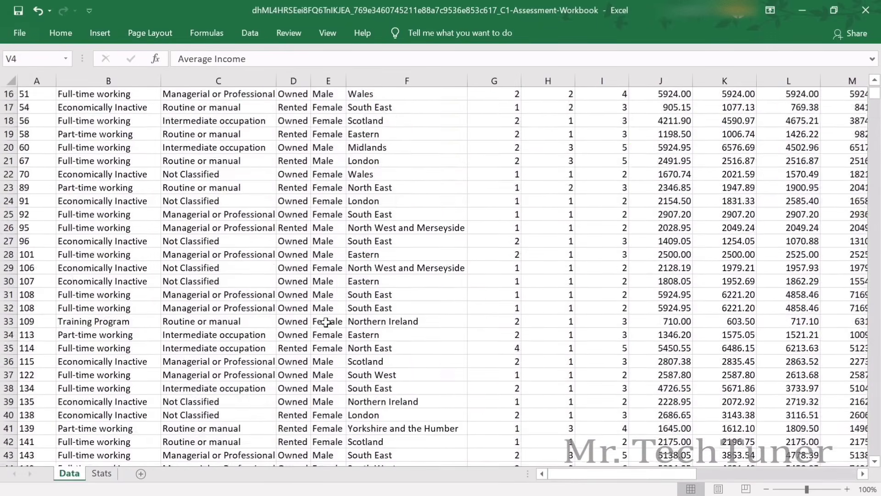
scroll(326, 323, "up", 5)
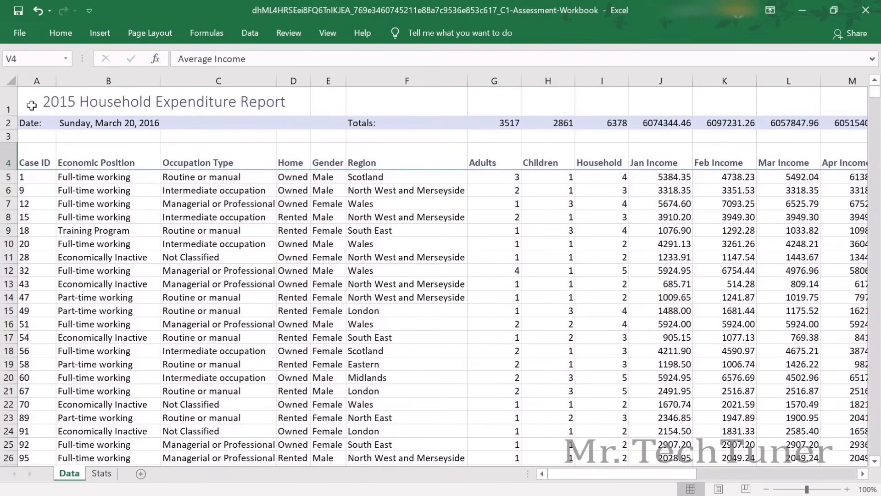
left_click(38, 158)
left_click(40, 83)
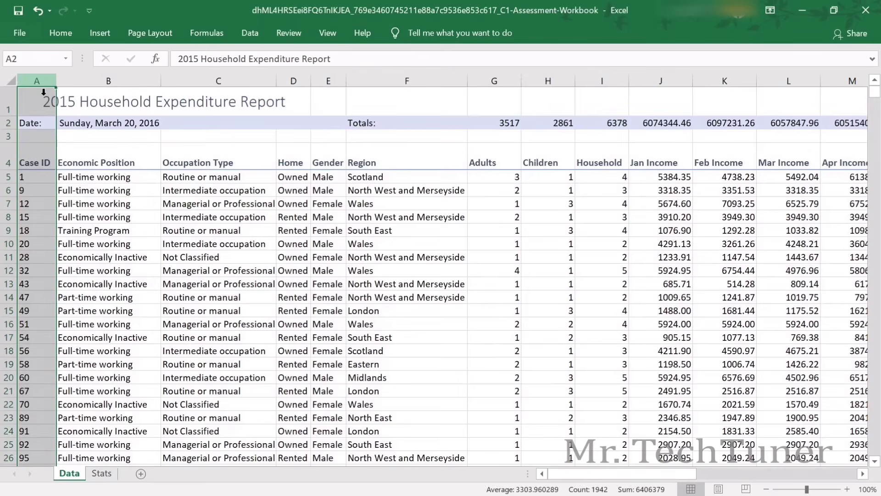
left_click(61, 33)
left_click(512, 69)
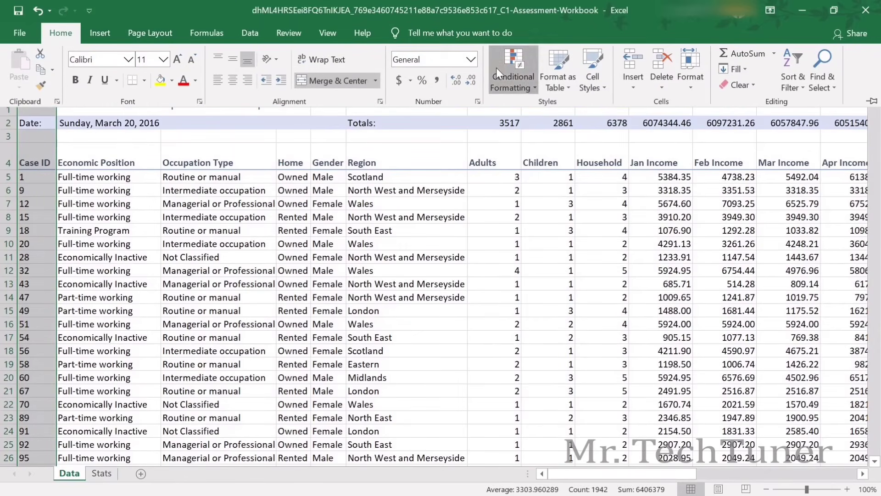
mouse_move(558, 109)
left_click(675, 294)
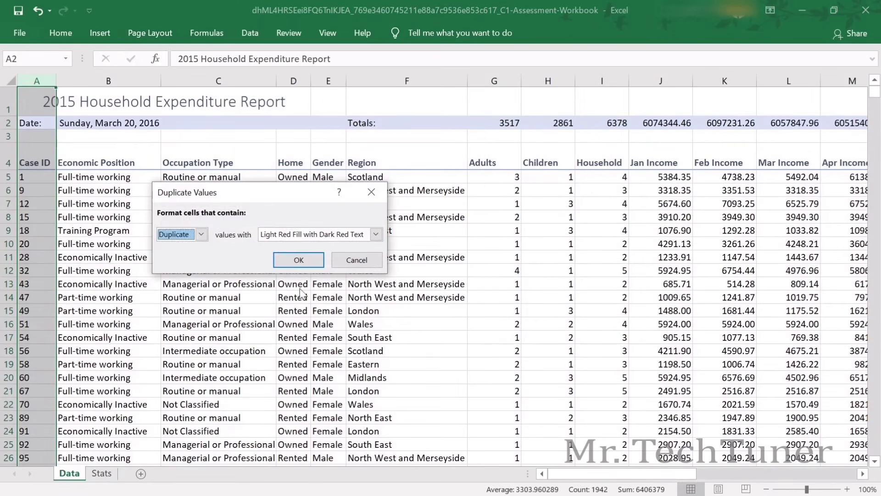
left_click(299, 260)
scroll(39, 132, "down", 9)
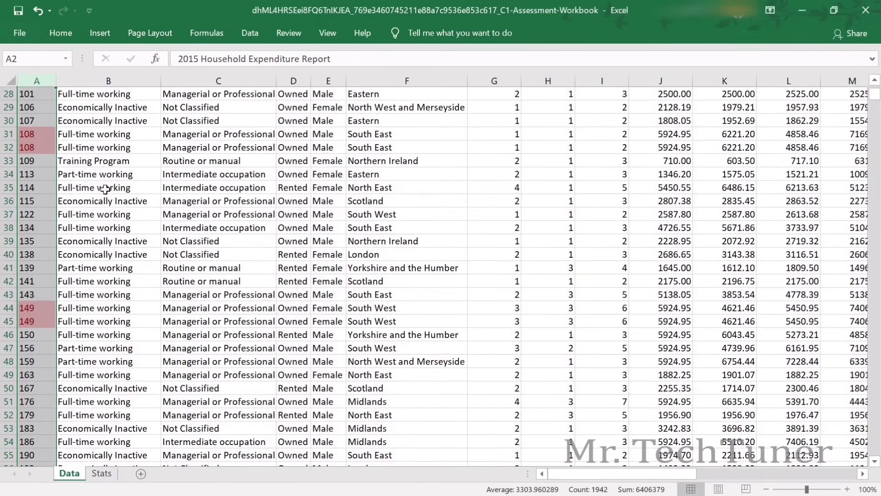
Delete one row of each highlighted duplicate Case ID pair, removing row 32 first and row 44 of the shortened list second.
left_click(28, 137)
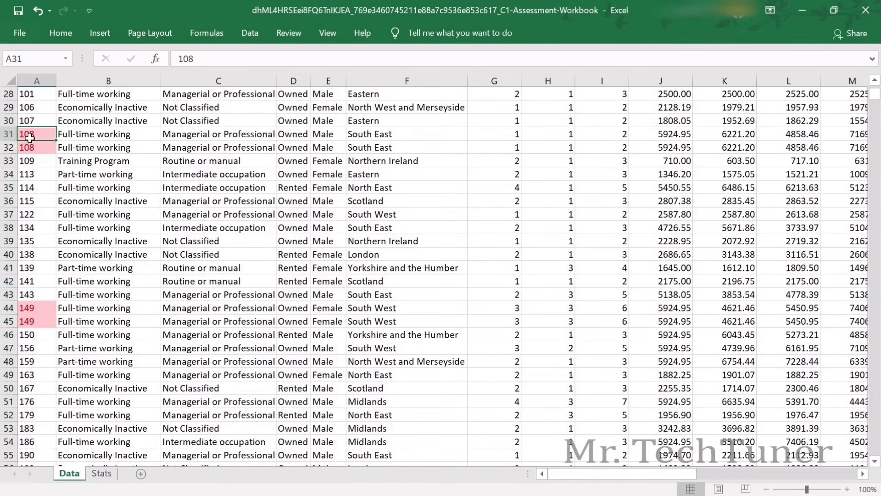
key("alt+Tab")
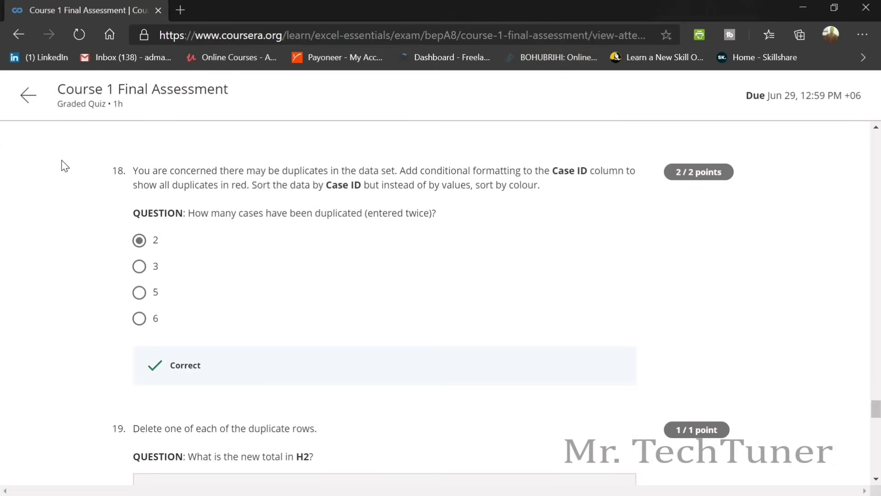
key("alt+Tab")
left_click(10, 148)
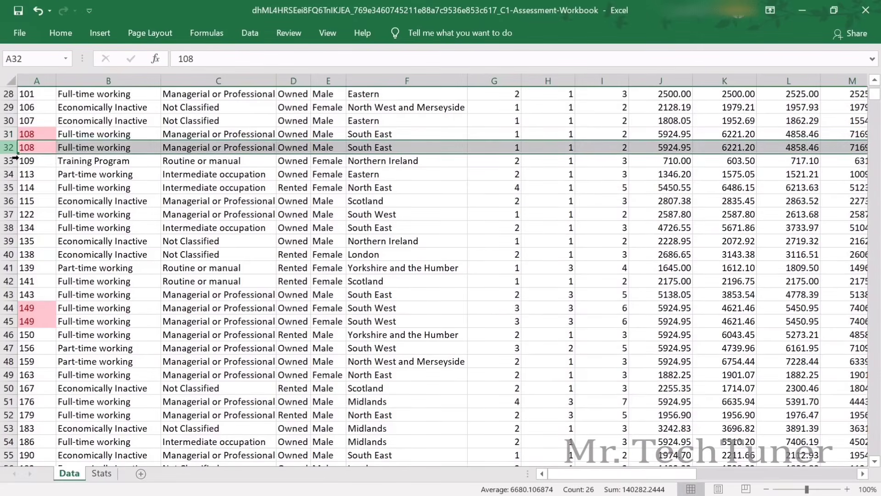
right_click(9, 147)
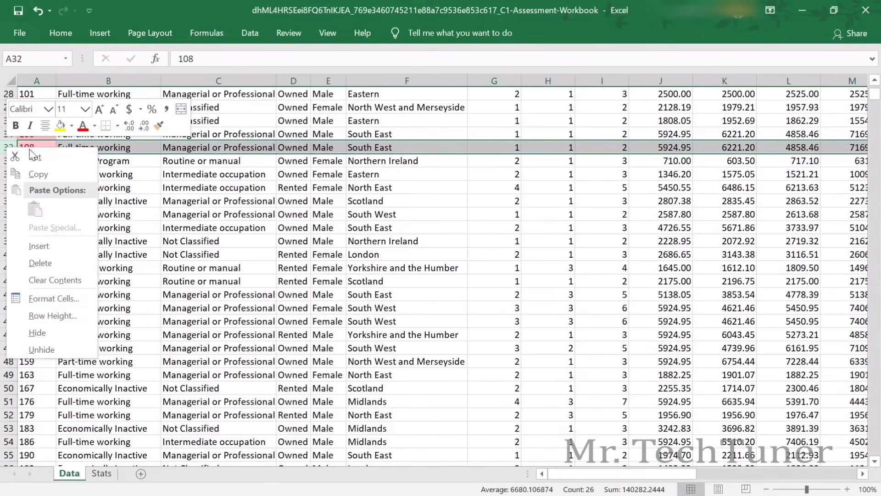
left_click(37, 261)
right_click(12, 311)
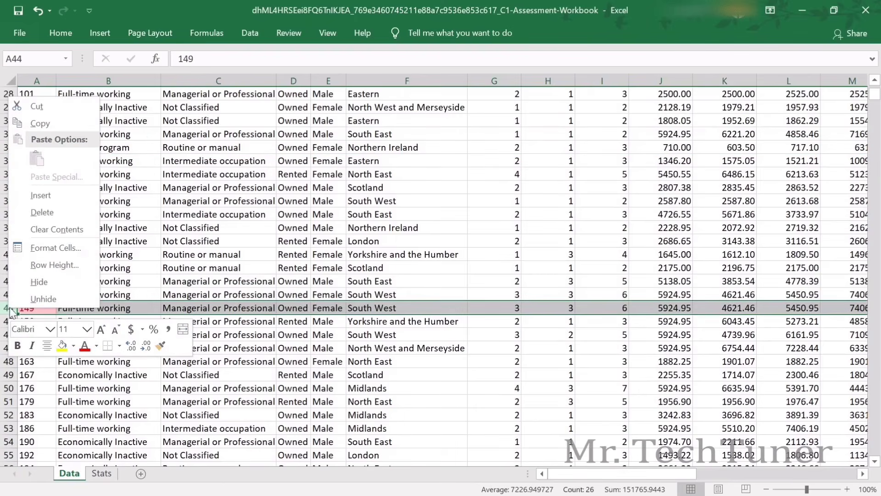
left_click(40, 212)
Read question 19 on the Coursera page and check the new total in cell H2 of the Data sheet.
key("alt+Tab")
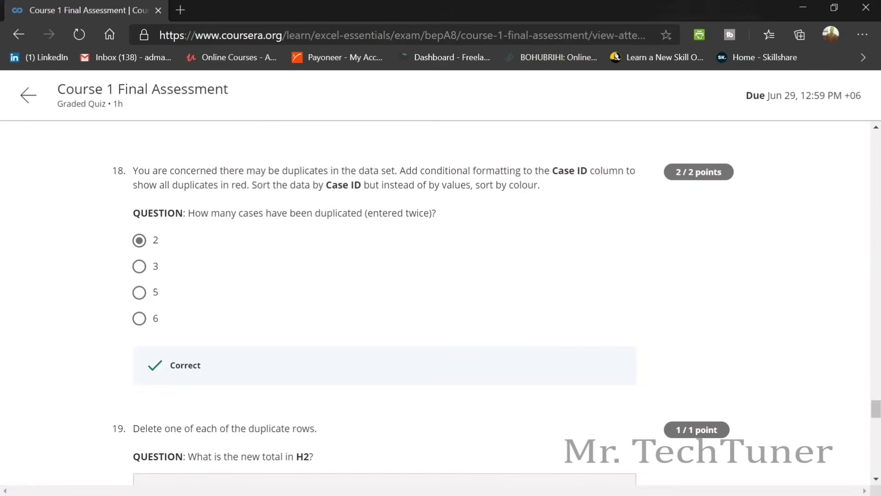
scroll(223, 264, "down", 5)
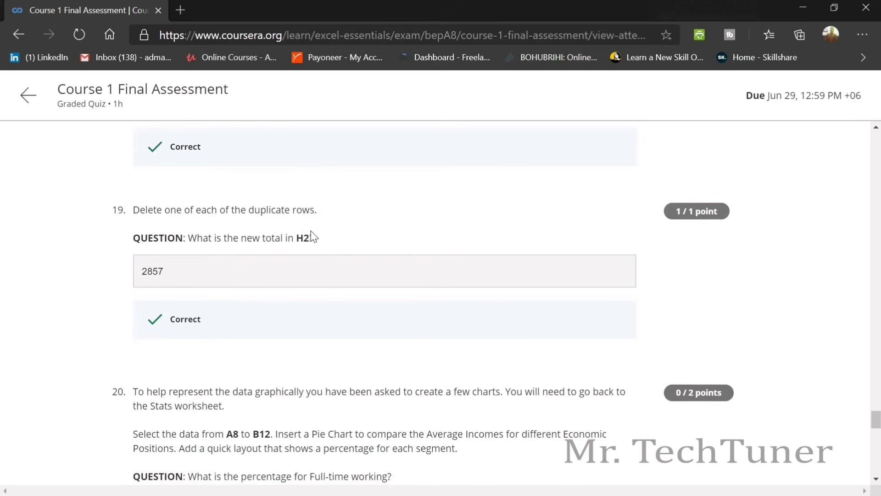
key("alt+Tab")
left_click(549, 81)
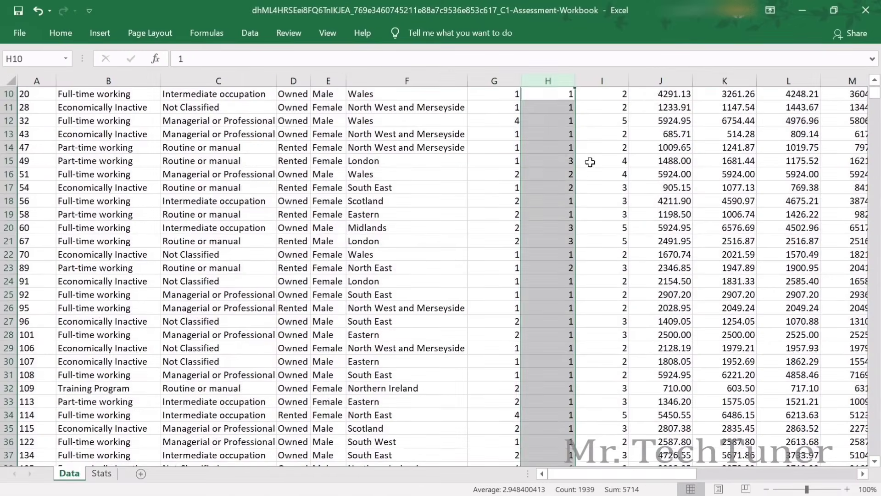
scroll(590, 162, "up", 3)
left_click(548, 125)
key("alt+Tab")
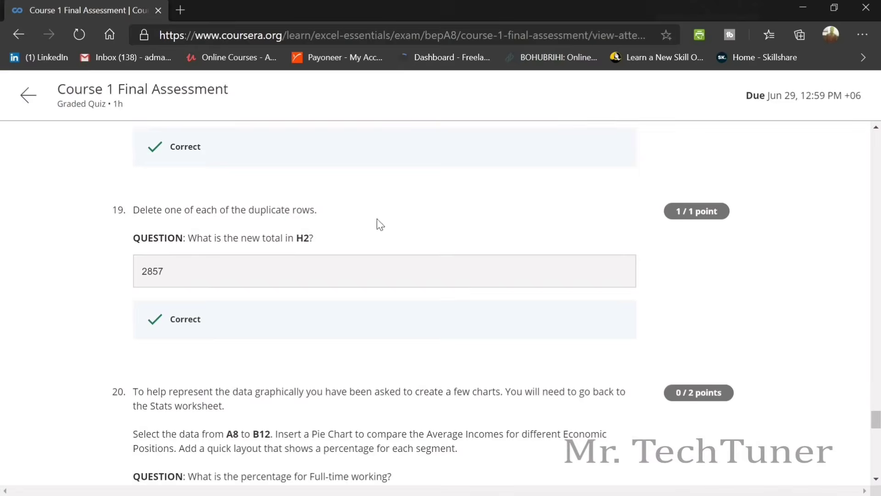
Read question 20 on the Coursera page and open the Stats sheet at cell A8 in the Excel workbook.
scroll(197, 255, "down", 5)
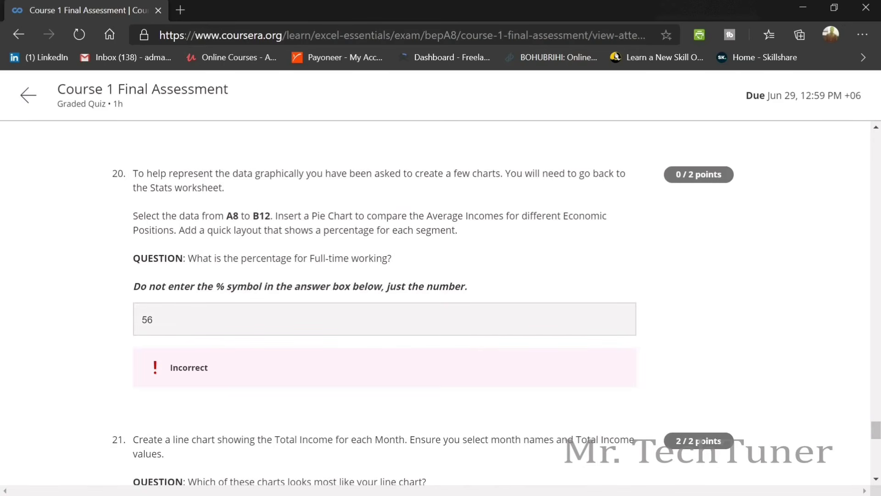
left_click_drag(223, 216, 271, 216)
key("alt+Tab")
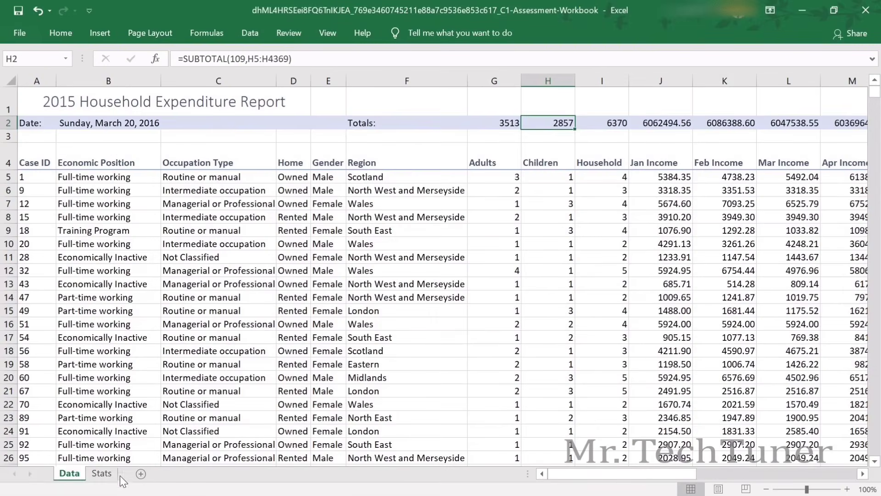
left_click(102, 475)
left_click(102, 87)
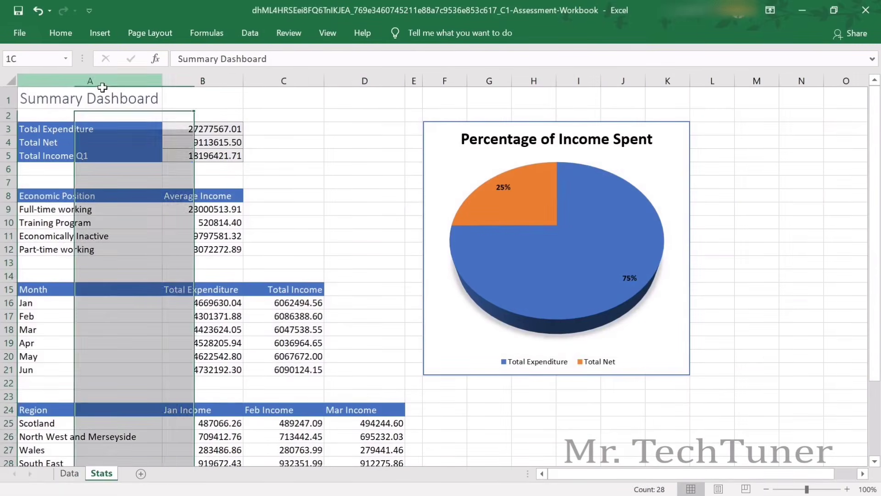
left_click(46, 196)
key("alt+Tab")
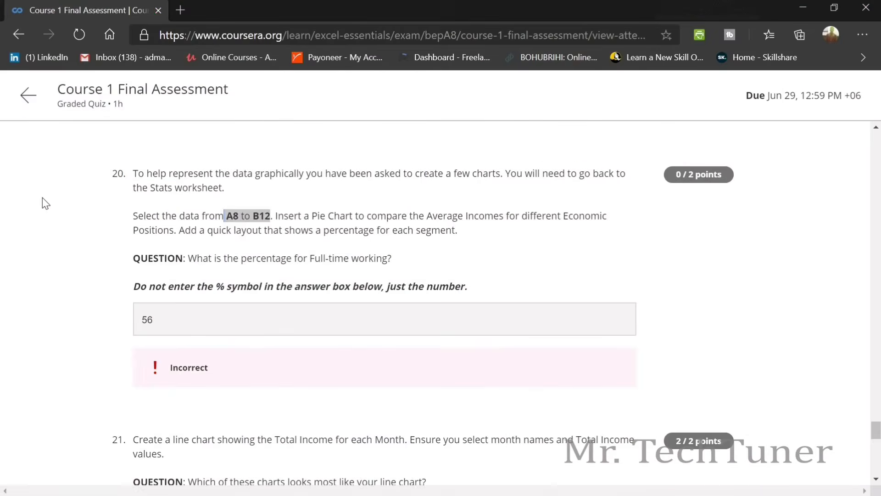
key("alt+Tab")
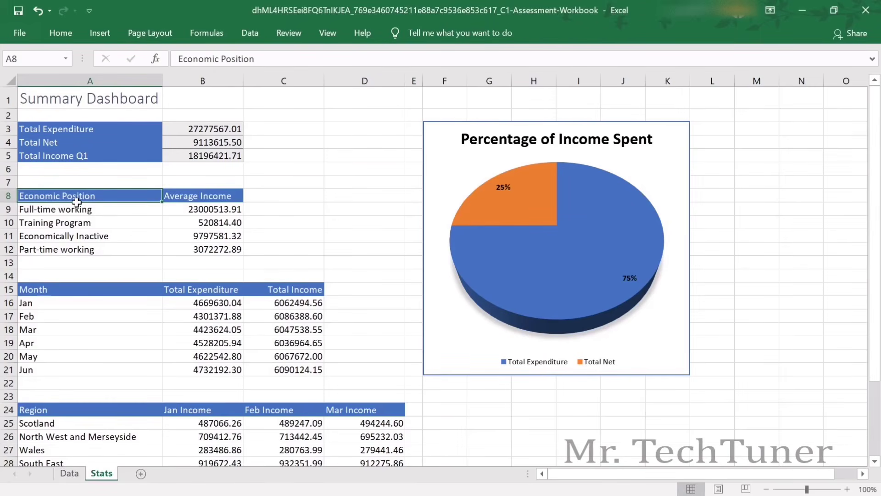
Insert a 2-D pie chart from A8:B12 on the Stats sheet to compare Average Income by Economic Position.
left_click_drag(77, 202, 201, 249)
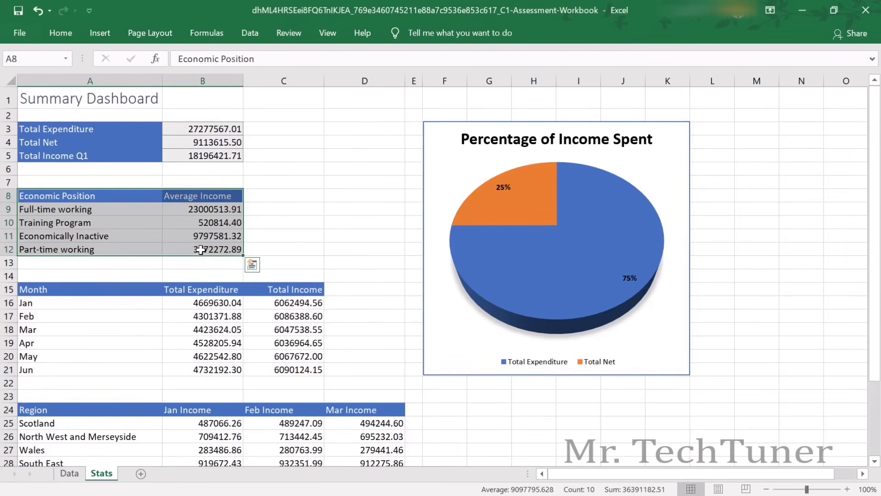
key("alt+Tab")
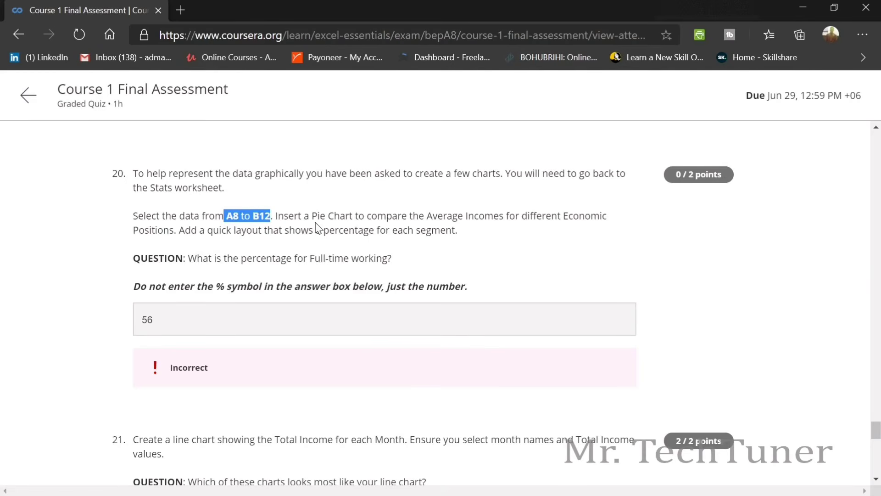
key("alt+Tab")
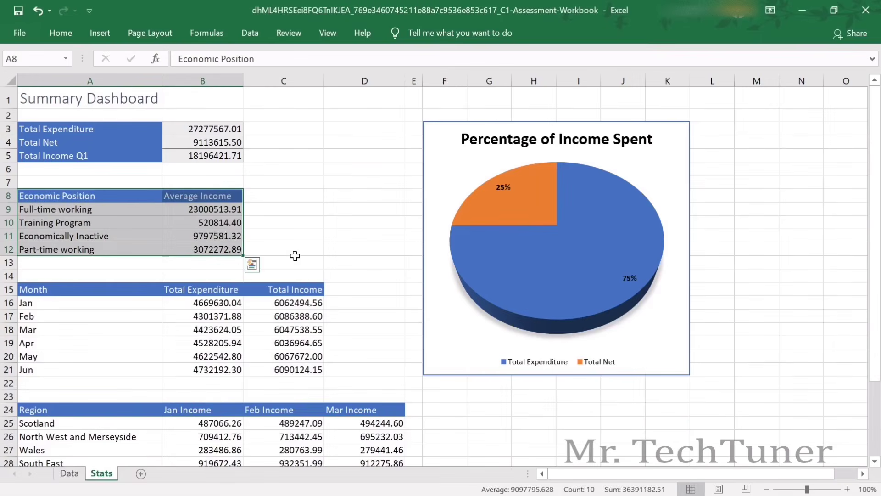
left_click(108, 36)
left_click(358, 83)
left_click(371, 129)
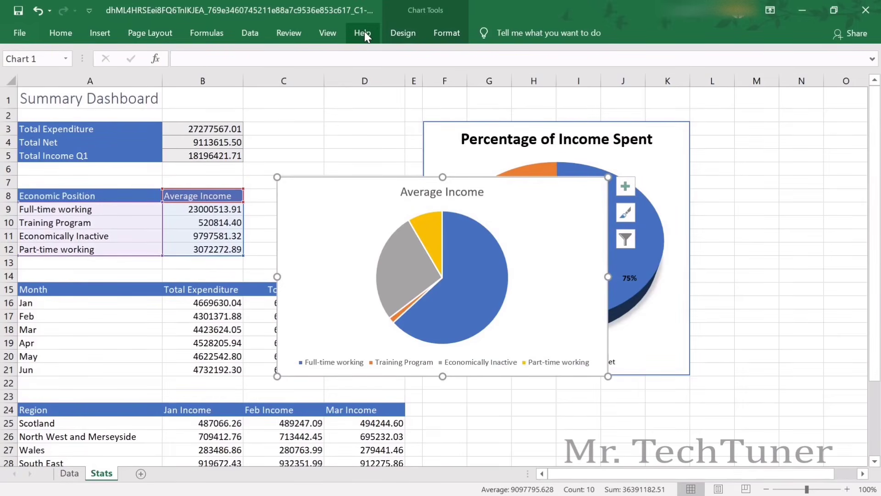
Apply the gray-background style with percentage labels to the Average Income pie chart and compare the Full-time working share with the question 20 answer.
left_click(798, 116)
left_click(528, 237)
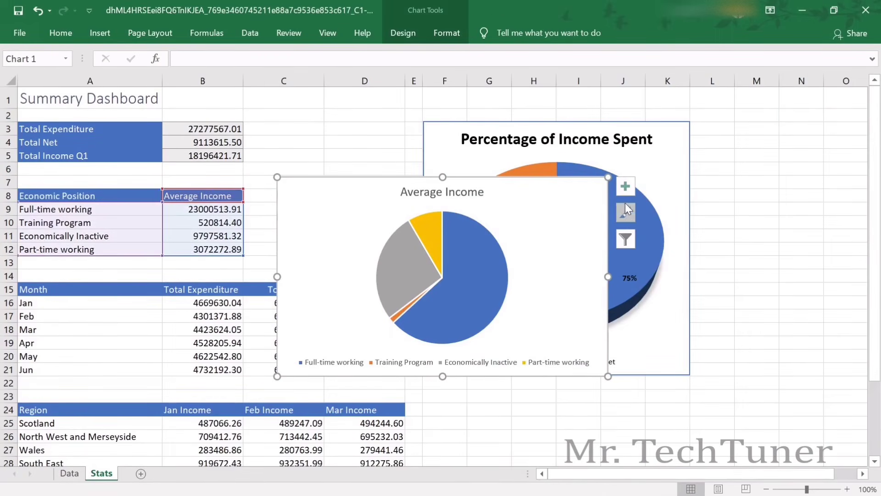
left_click(624, 211)
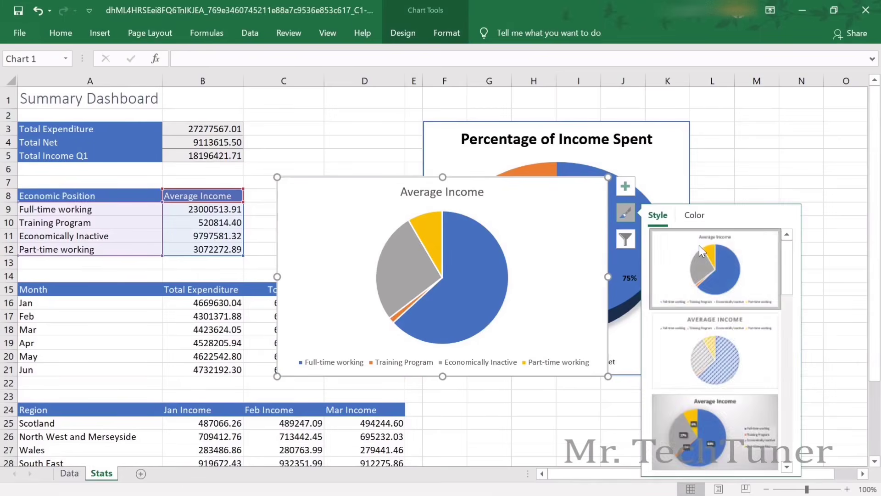
left_click(718, 441)
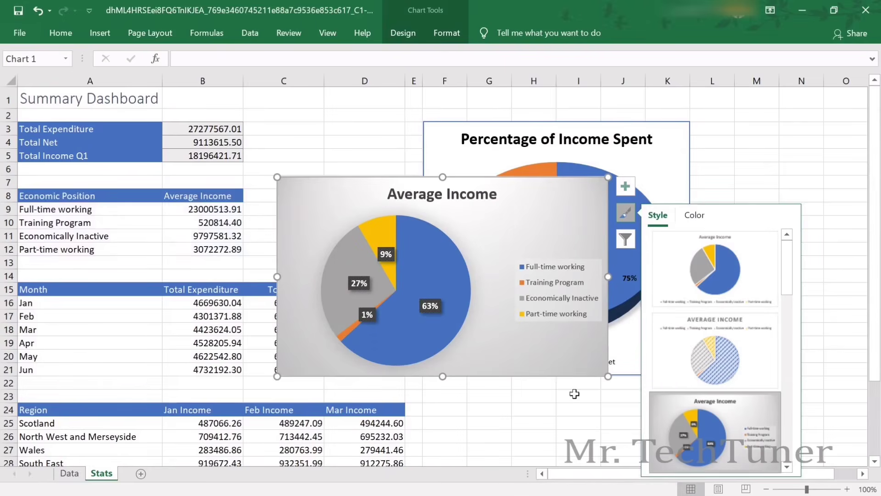
left_click(449, 289)
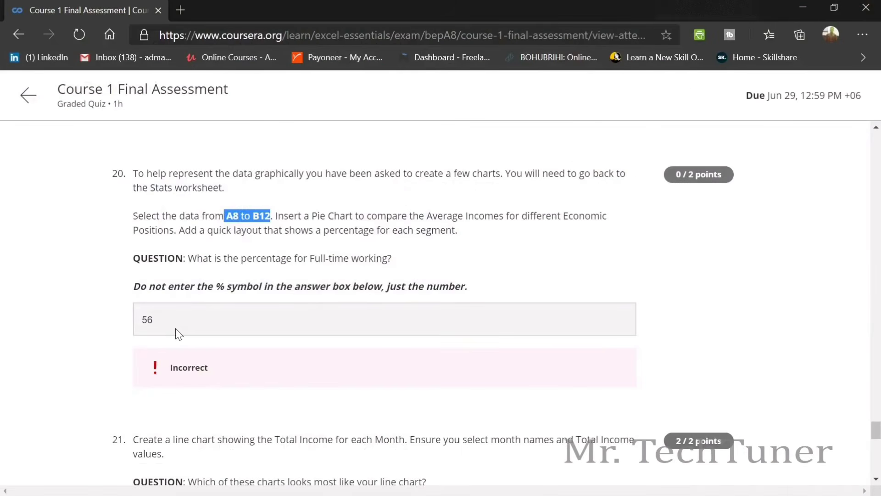
left_click(174, 324)
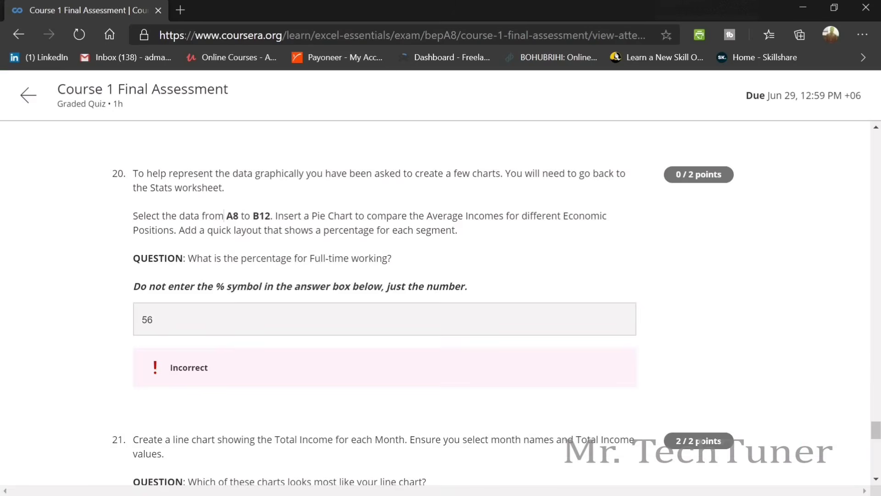
Read question 21 on the Coursera page and delete the Average Income pie chart from the Stats sheet.
scroll(232, 285, "down", 5)
scroll(232, 270, "down", 1)
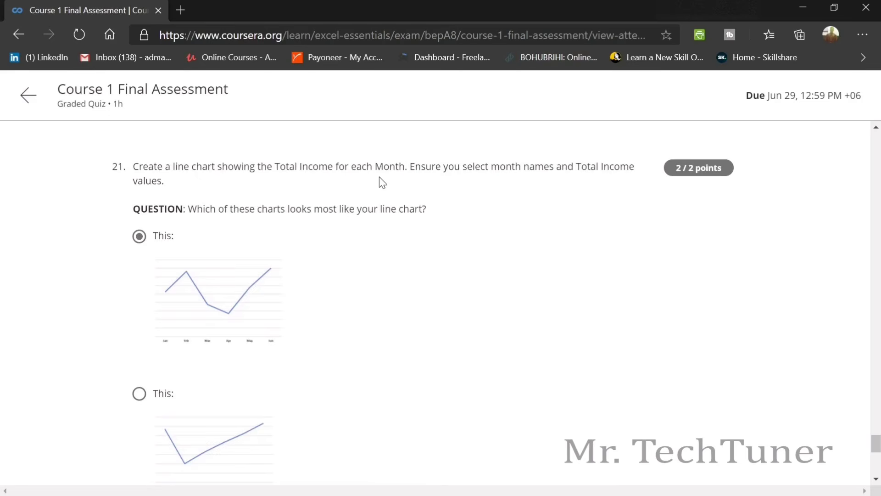
scroll(382, 180, "down", 1)
scroll(383, 183, "up", 2)
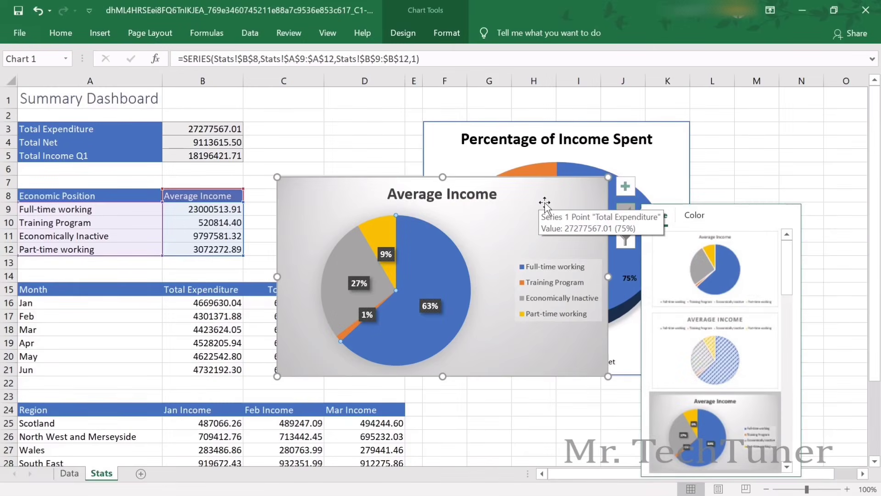
key("Delete")
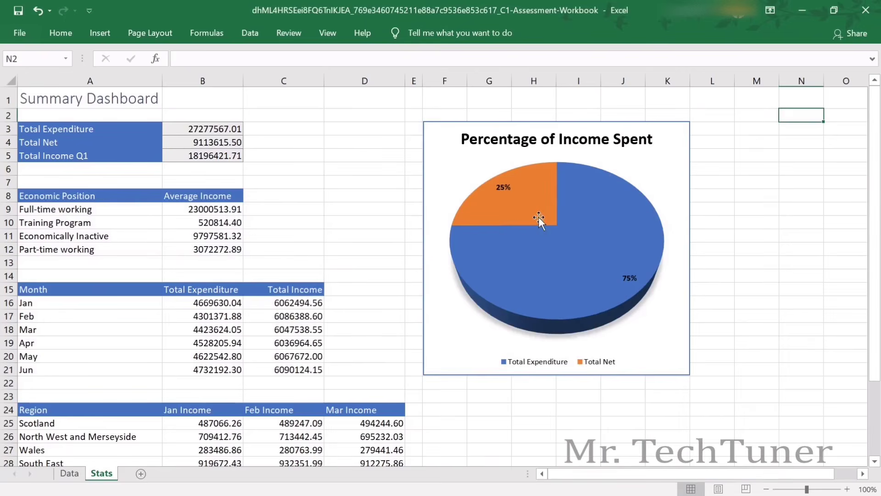
Review the monthly and regional tables on the Stats sheet and compare them with question 21 on the Coursera page.
scroll(372, 233, "down", 1)
scroll(371, 232, "down", 1)
scroll(227, 256, "down", 4)
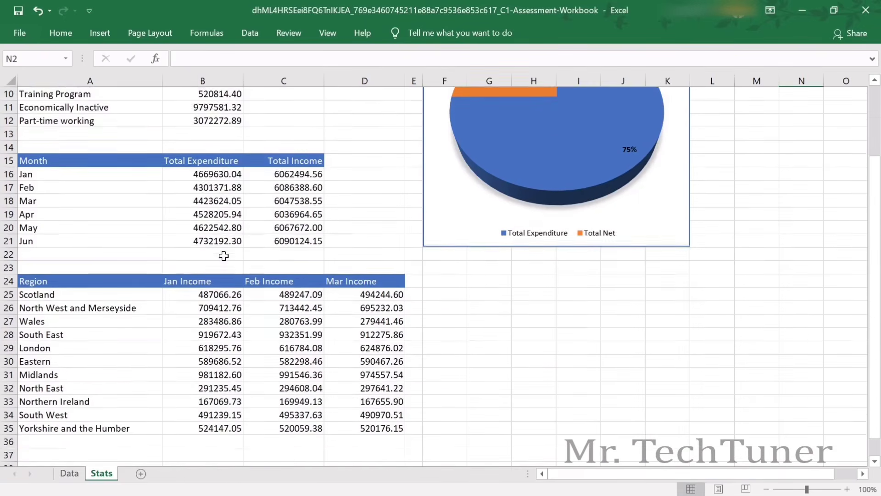
scroll(228, 255, "up", 5)
key("alt+Tab")
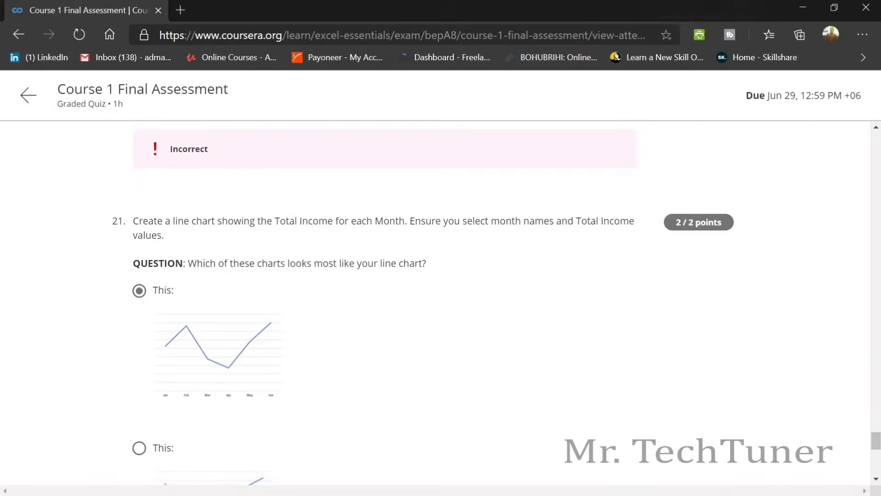
scroll(268, 273, "down", 1)
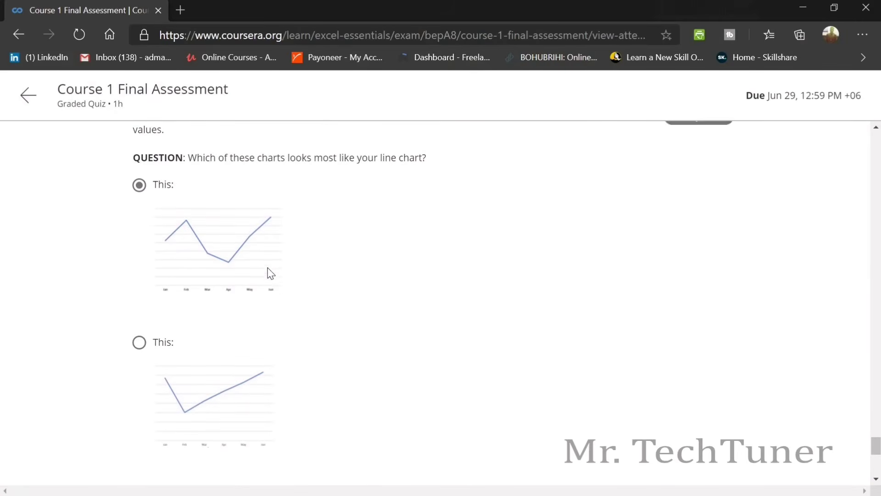
scroll(271, 274, "up", 2)
key("alt+Tab")
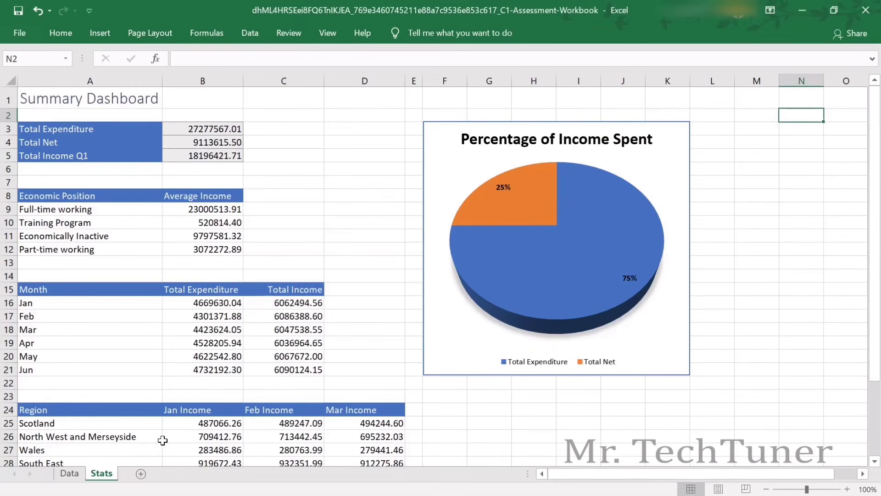
Locate the monthly income totals in row 2 of the Data sheet and reread question 21 on the Coursera page.
left_click(69, 473)
scroll(680, 176, "down", 1)
scroll(680, 176, "up", 1)
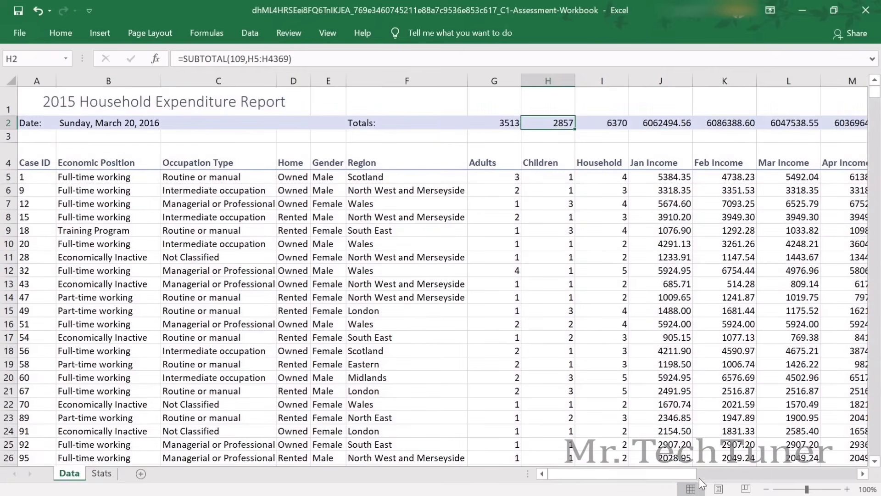
left_click_drag(687, 474, 743, 473)
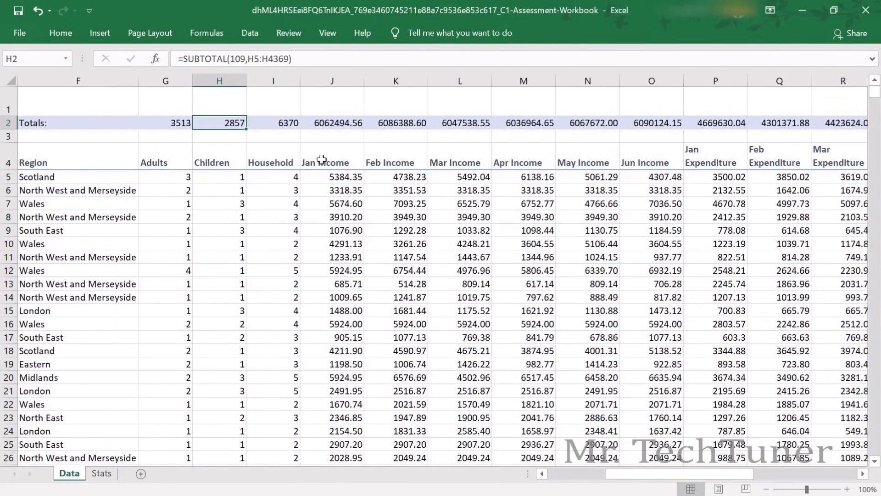
key("alt+Tab")
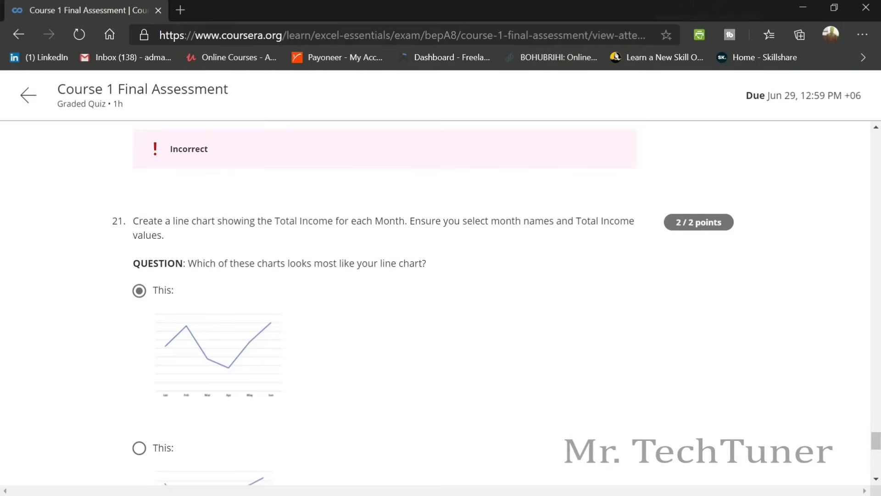
left_click_drag(173, 221, 400, 211)
key("alt+Tab")
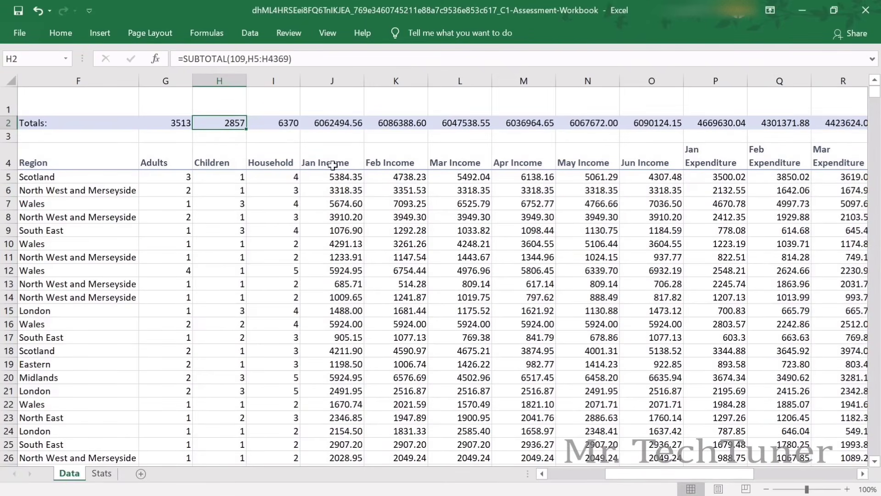
Insert a 2-D line chart from the Jan to Jun income totals in J2:O2 on the Data sheet.
left_click_drag(311, 127, 666, 125)
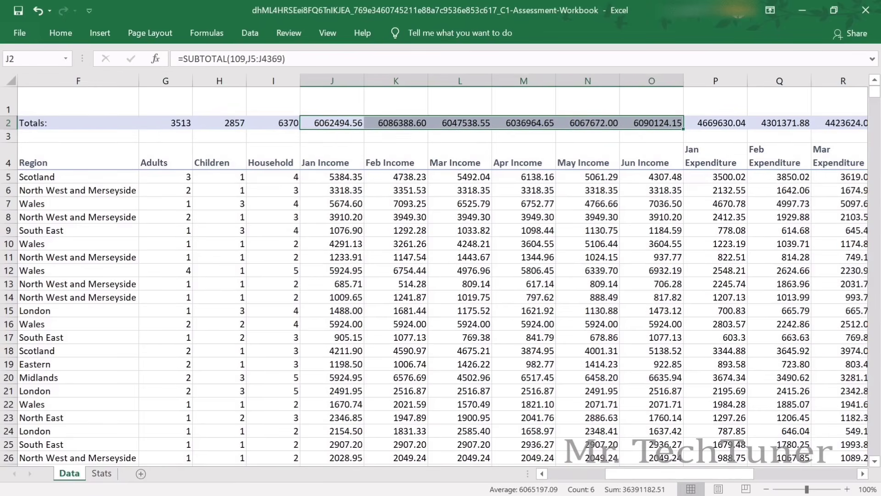
left_click(93, 29)
left_click(367, 69)
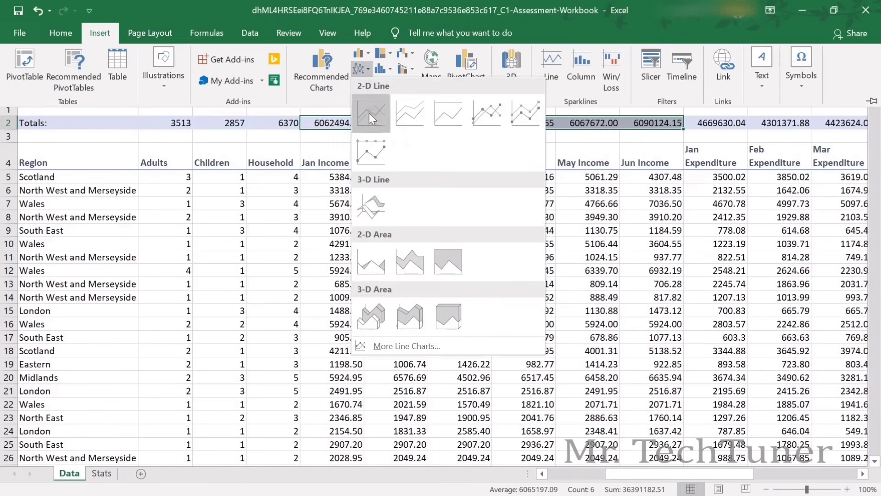
left_click(369, 113)
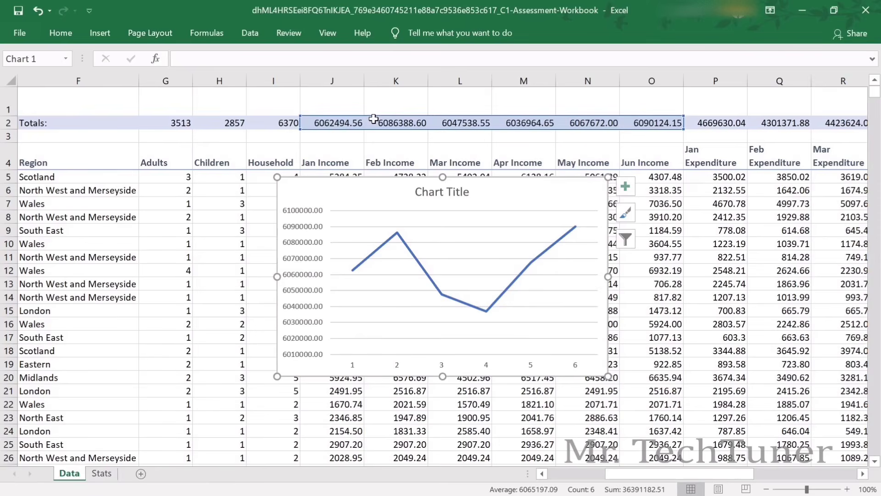
Compare the line chart in Excel with the answer options for question 21 on the Coursera page.
key("alt+Tab")
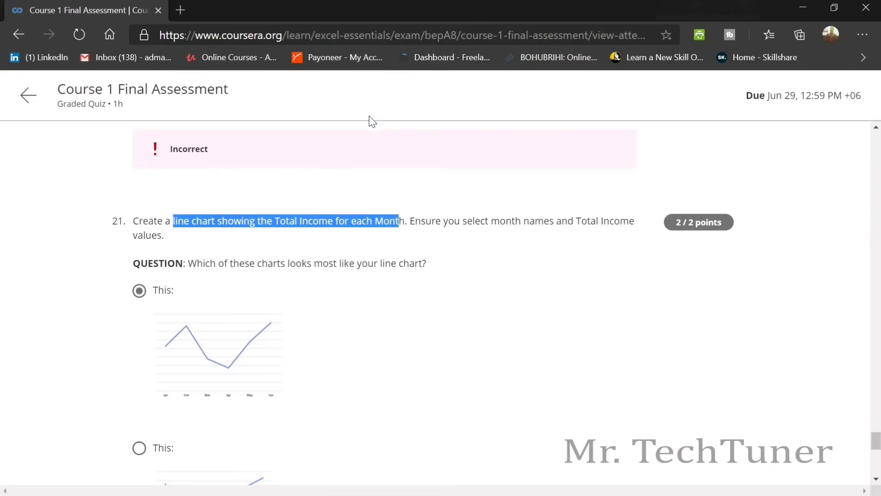
scroll(230, 321, "down", 2)
key("alt+Tab")
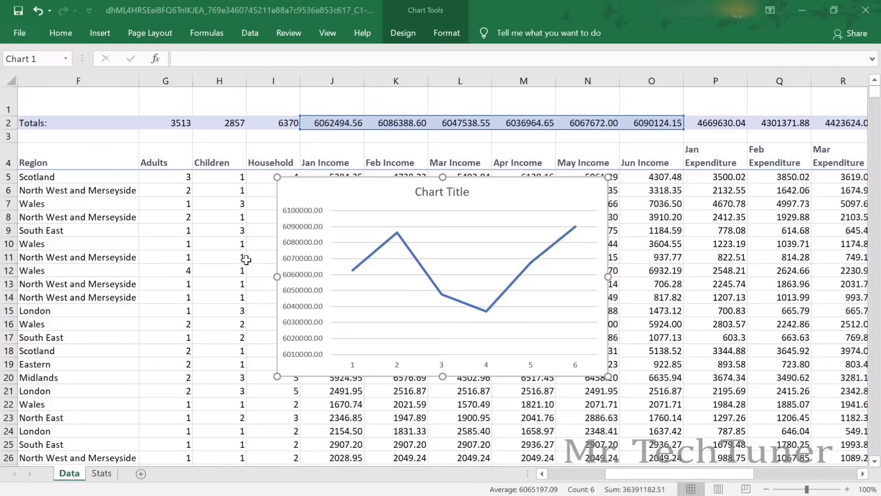
Read question 22 on the Coursera page and delete the income line chart from the Data sheet in Excel.
key("alt+Tab")
scroll(257, 257, "down", 3)
scroll(293, 230, "down", 5)
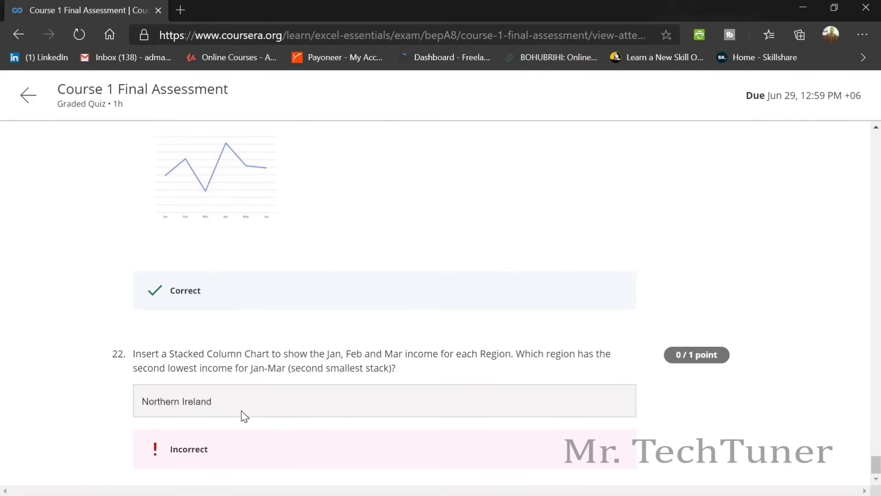
key("alt+Tab")
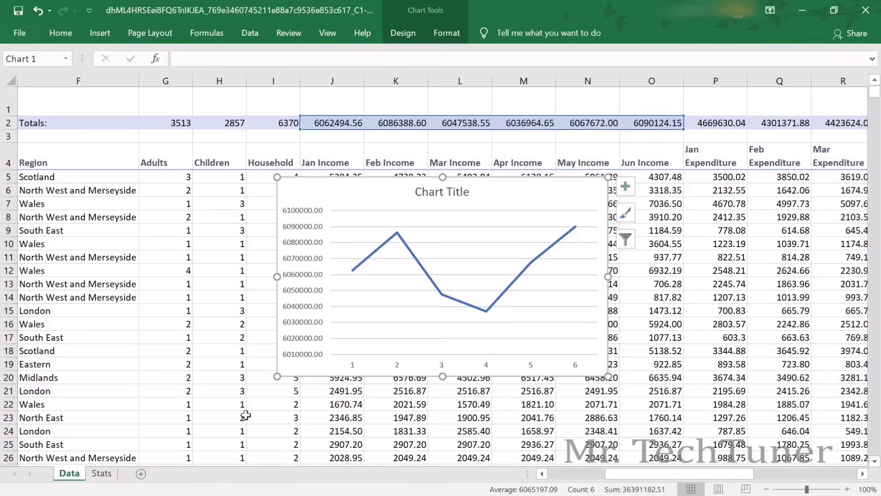
key("Delete")
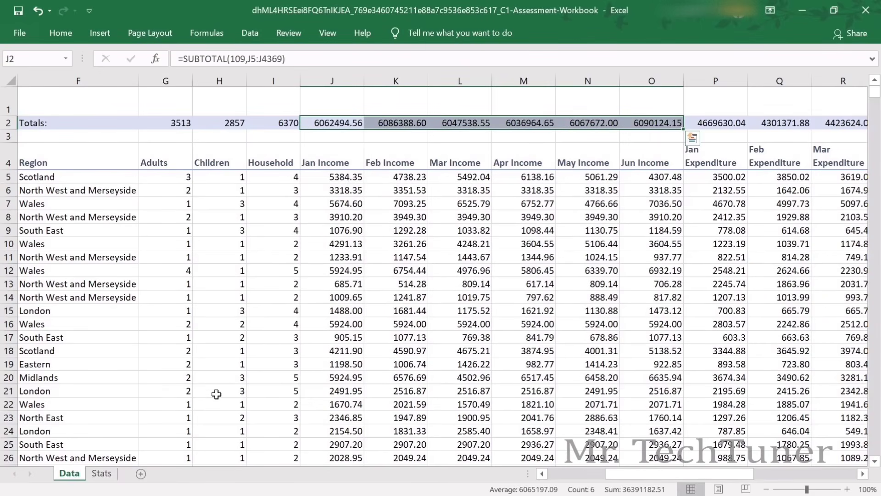
Open the Stats sheet at the Region income table and recheck question 22 on the Coursera page.
left_click(102, 473)
scroll(148, 372, "down", 3)
scroll(149, 373, "down", 1)
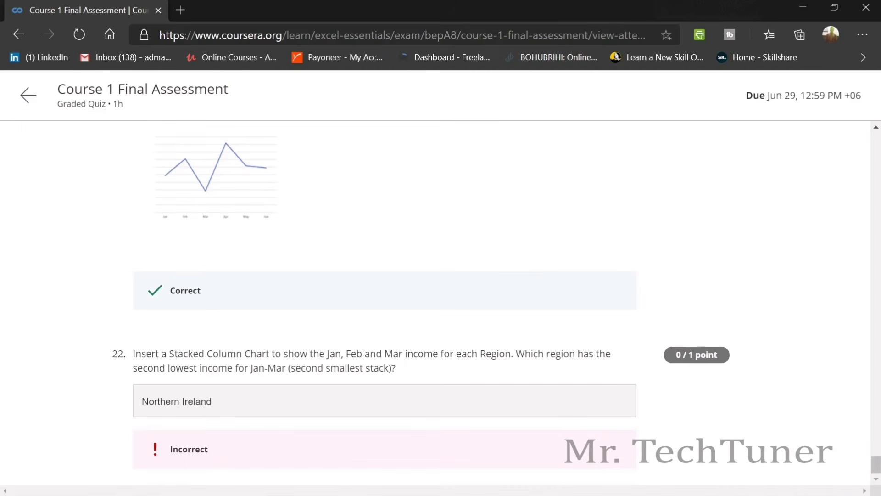
key("alt+Tab")
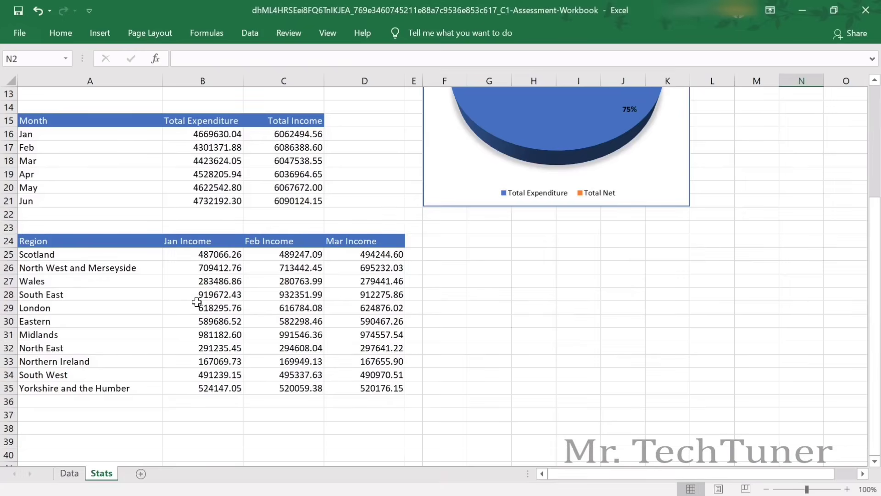
key("alt+Tab")
key("alt+Tab")
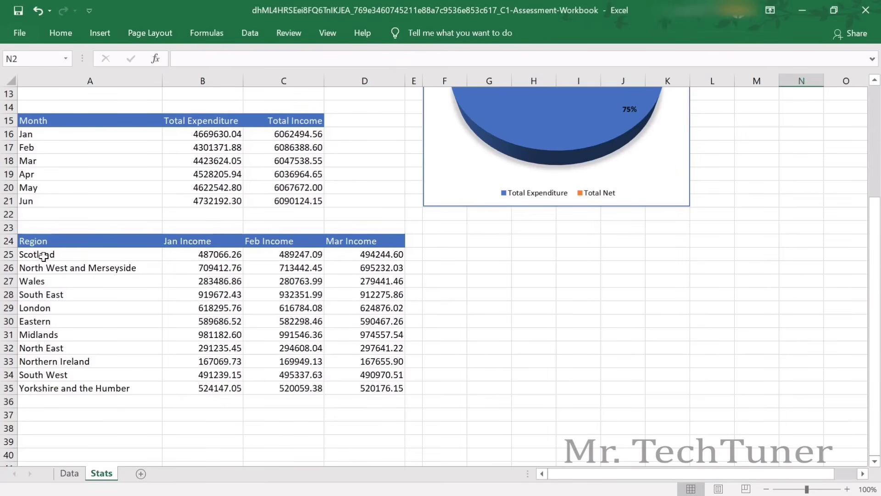
Insert a 2-D clustered column chart from A24:D35 on the Stats sheet to show Jan, Feb and Mar income by Region.
left_click_drag(37, 256, 340, 362)
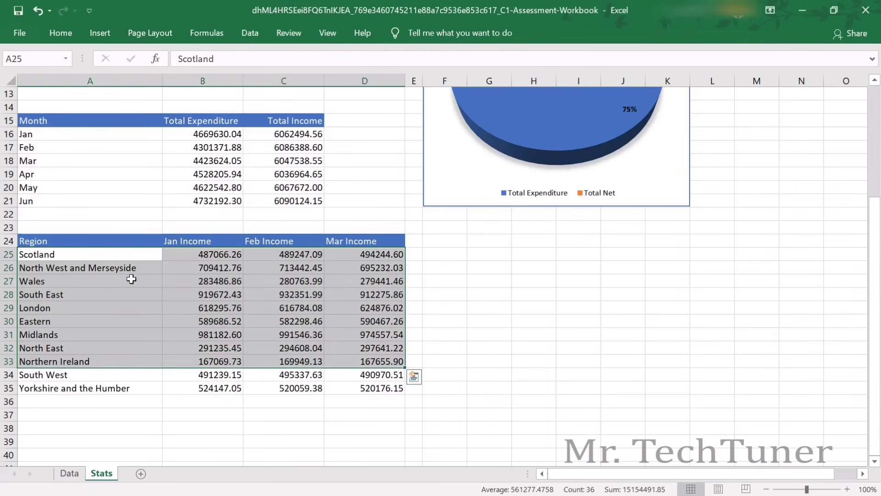
left_click(426, 364)
left_click_drag(396, 388, 49, 249)
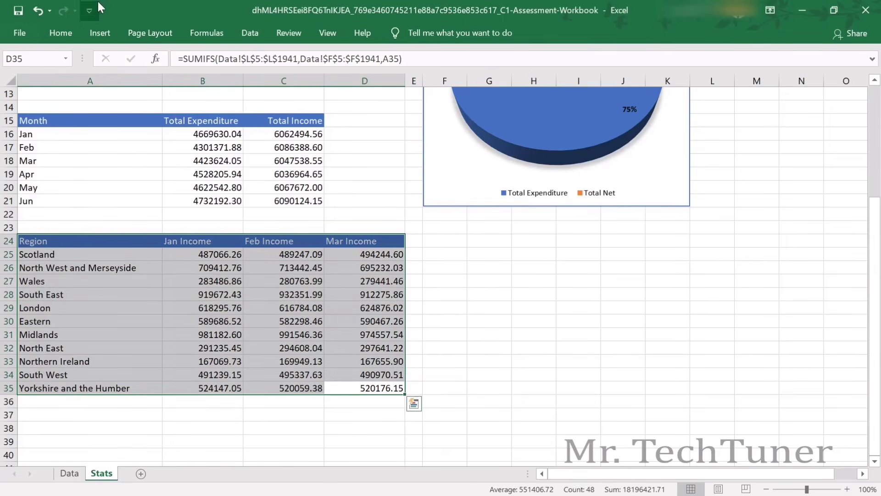
left_click(99, 33)
left_click(381, 68)
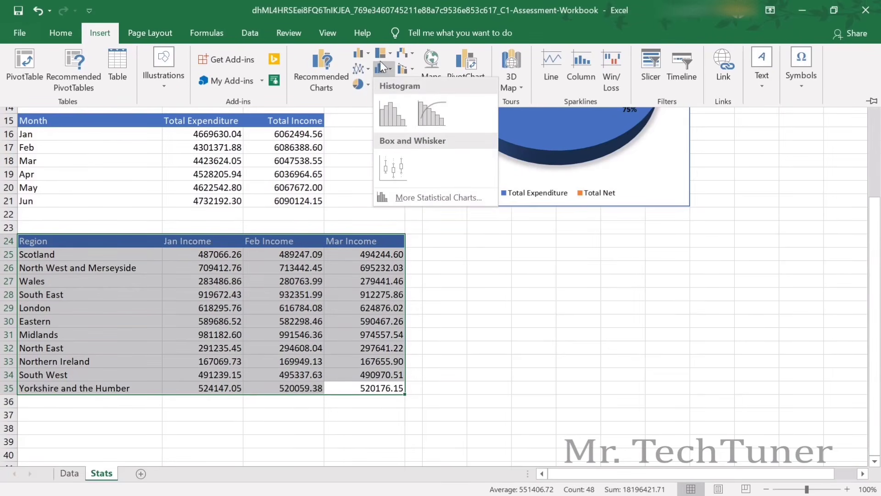
left_click(363, 53)
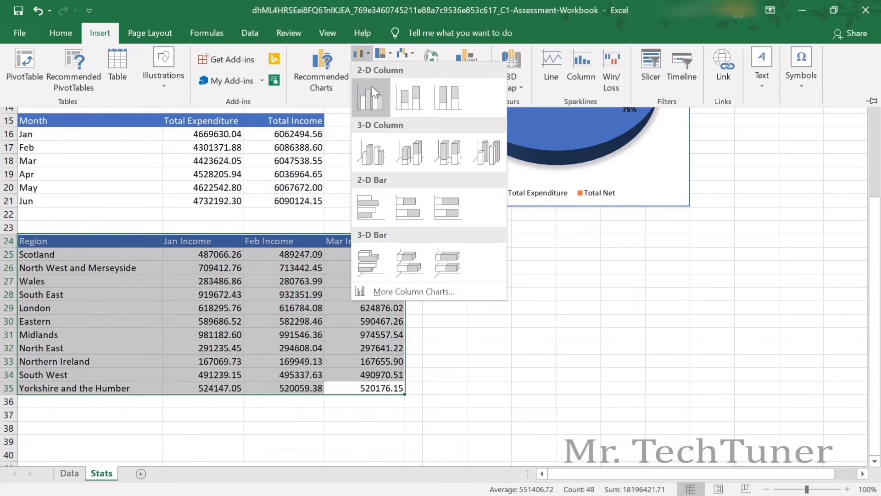
left_click(370, 118)
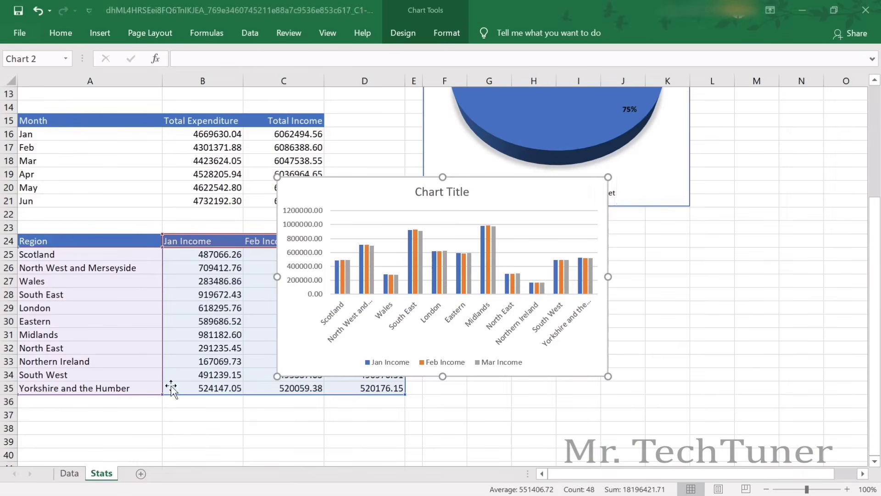
Apply the dark-background Style 8 to the regional income column chart.
left_click(534, 287)
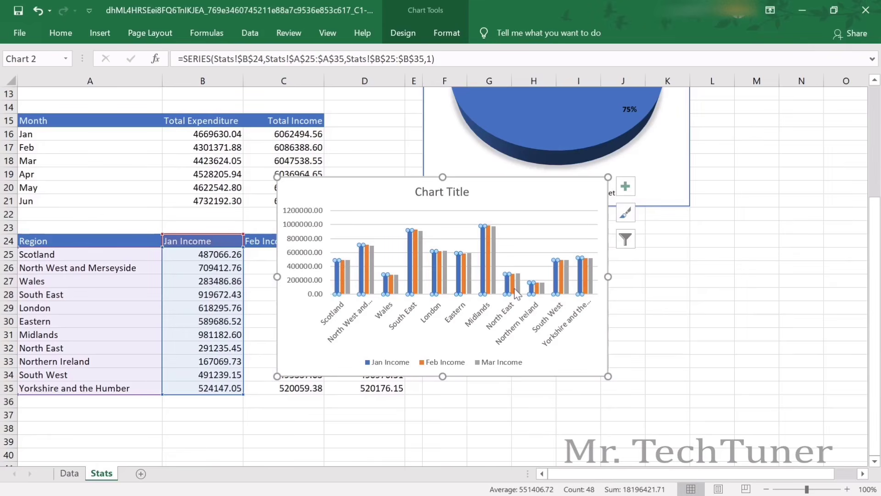
left_click(512, 287)
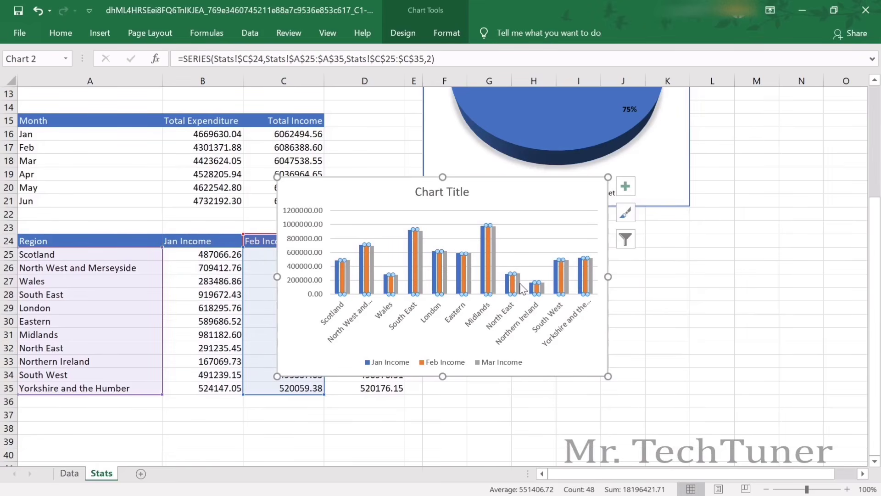
left_click(620, 215)
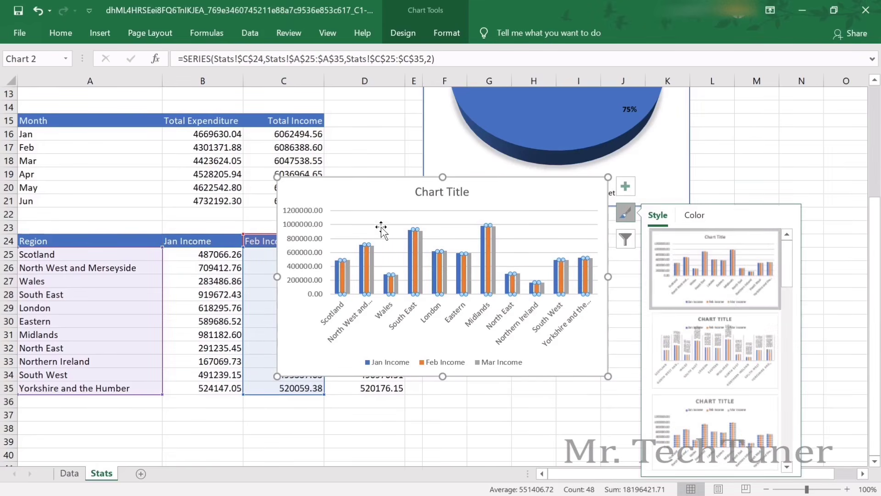
scroll(715, 338, "down", 2)
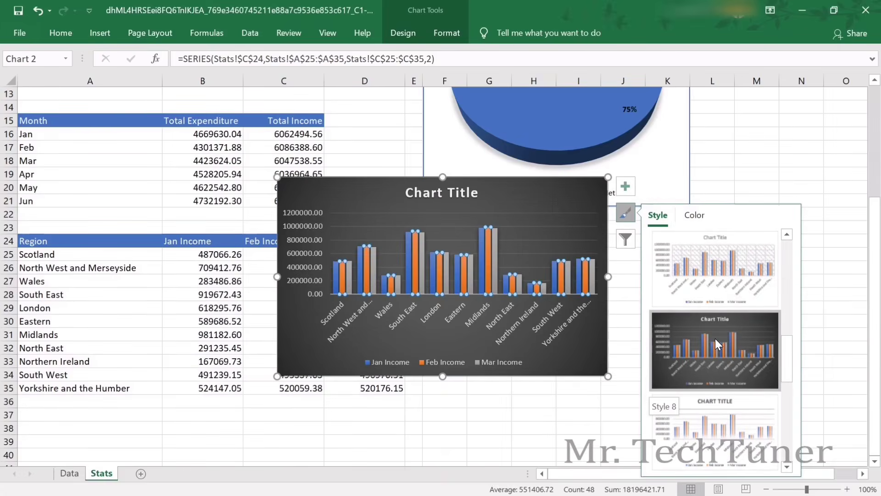
scroll(715, 339, "down", 3)
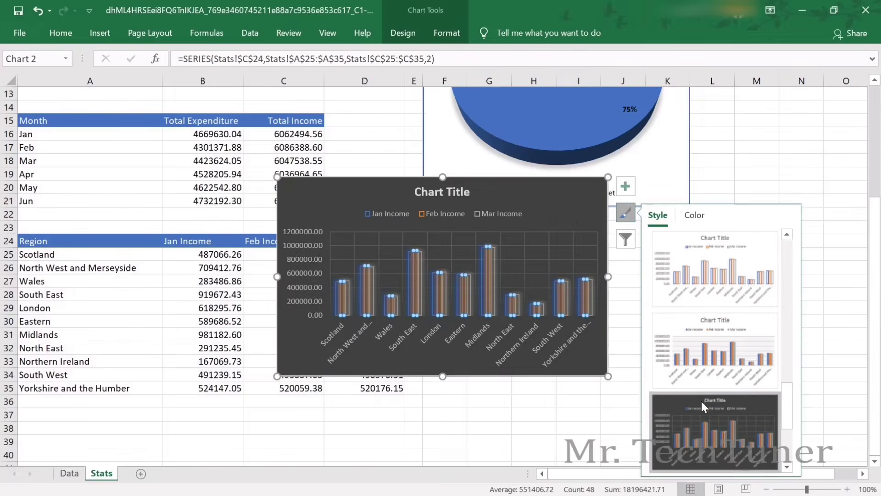
scroll(700, 338, "up", 5)
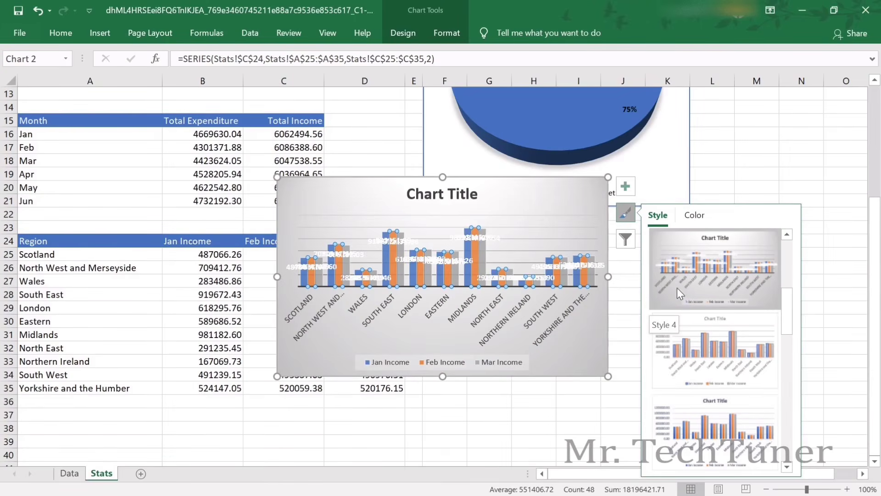
scroll(679, 281, "up", 3)
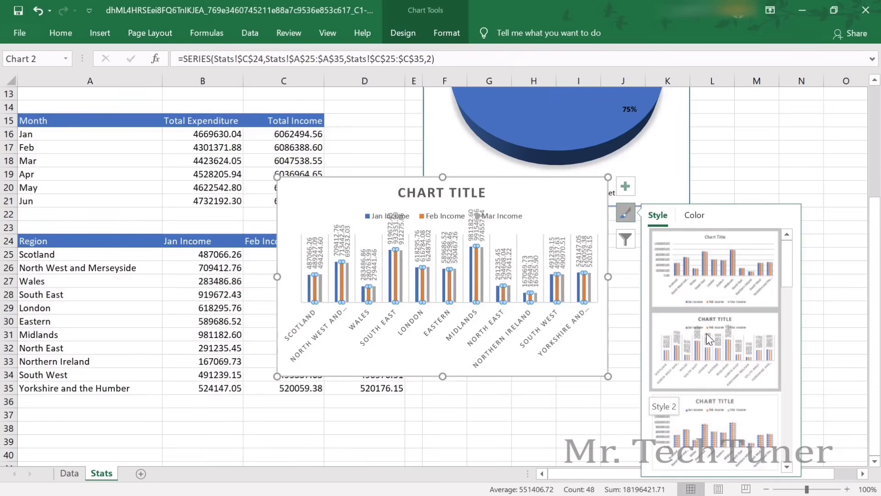
scroll(706, 333, "down", 2)
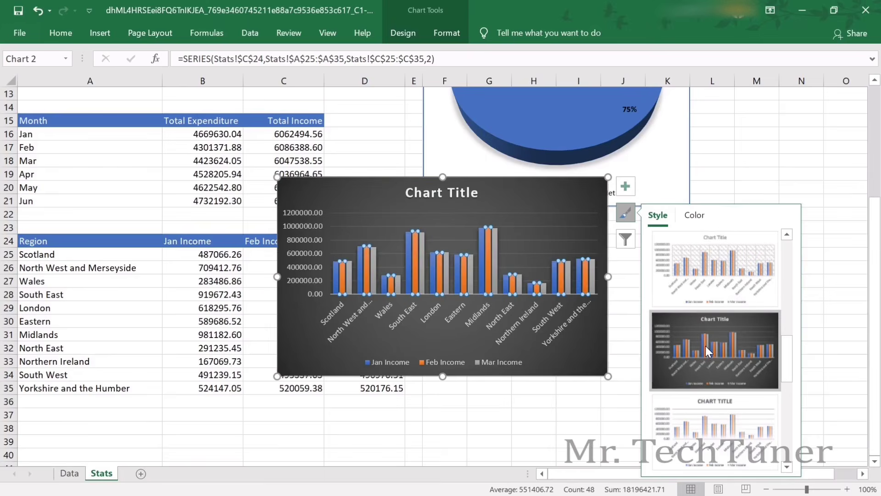
left_click(706, 346)
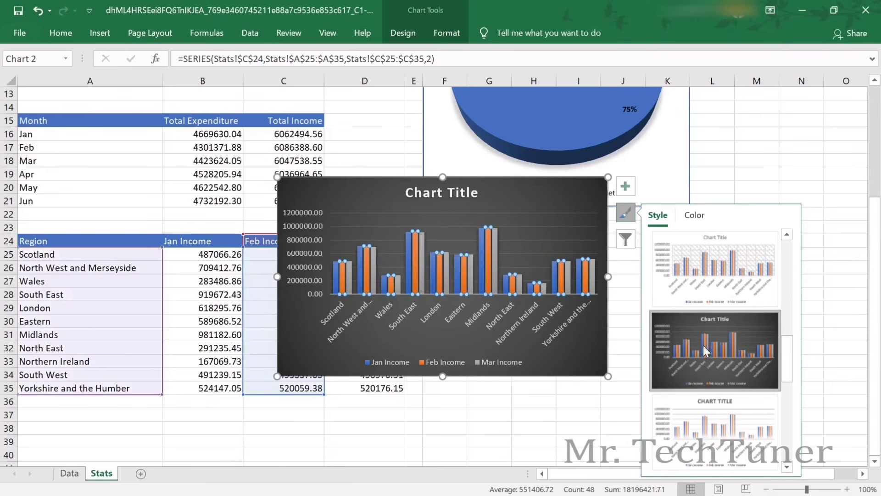
Compare the Wales, North East and Northern Ireland columns in the regional income chart to determine the second-lowest Jan-Mar income.
left_click(514, 287)
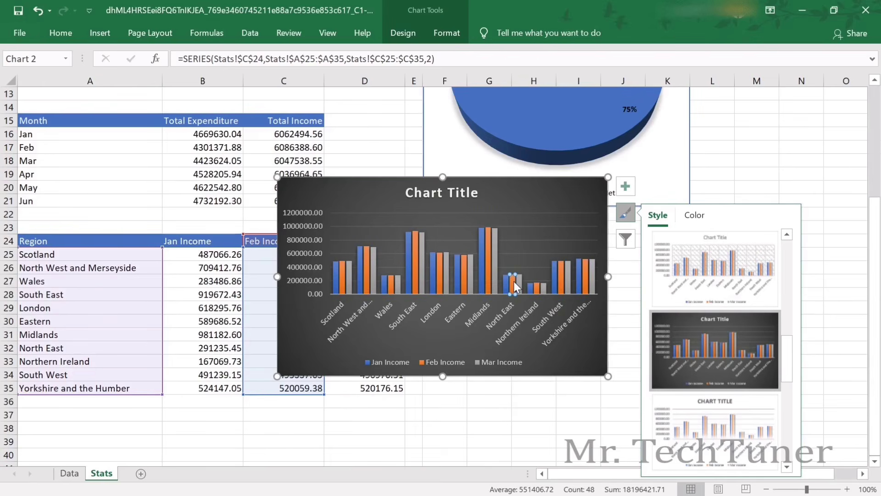
left_click(397, 280)
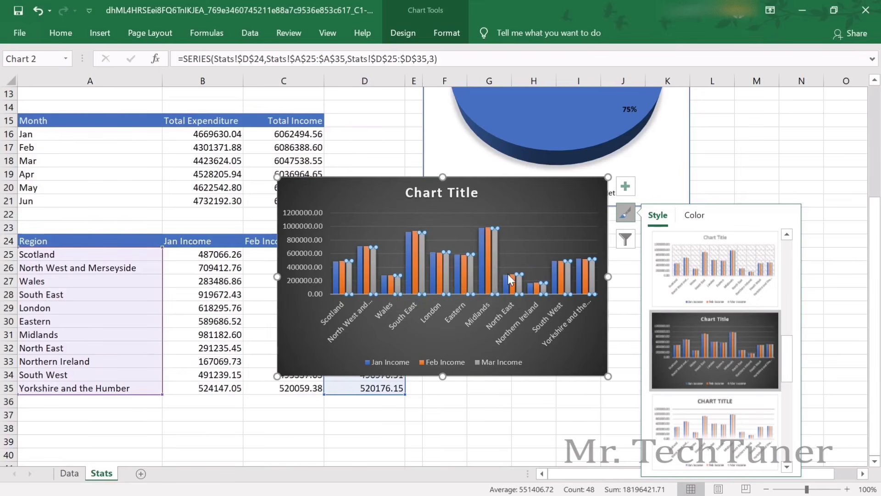
mouse_move(519, 278)
left_click(390, 284)
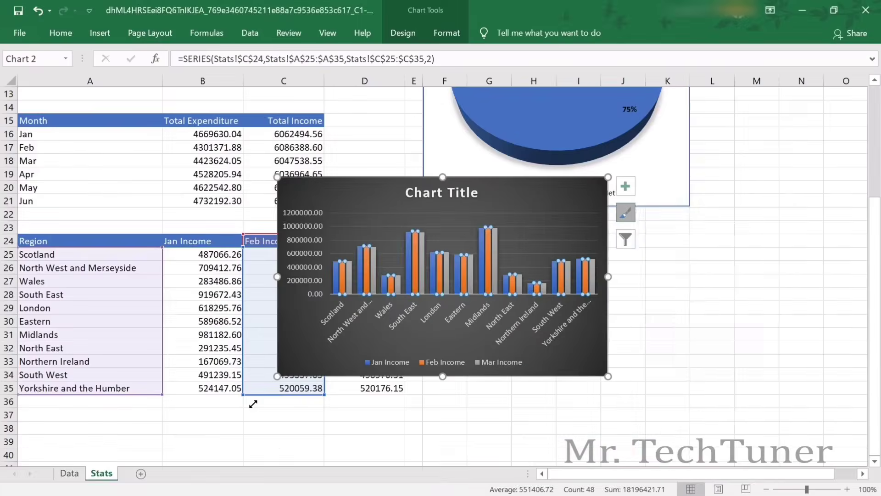
mouse_move(533, 286)
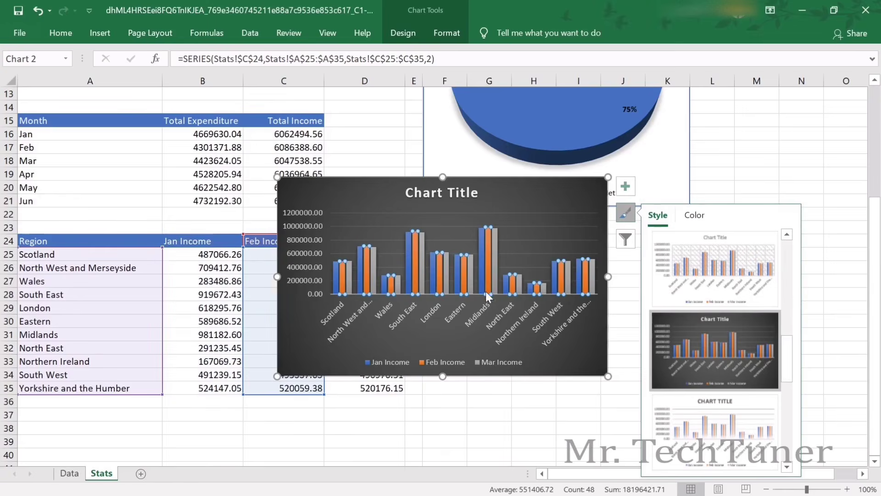
Apply the light chart style with the hatched plot area to the regional income chart and recheck its shortest columns.
left_click(706, 276)
left_click(543, 289)
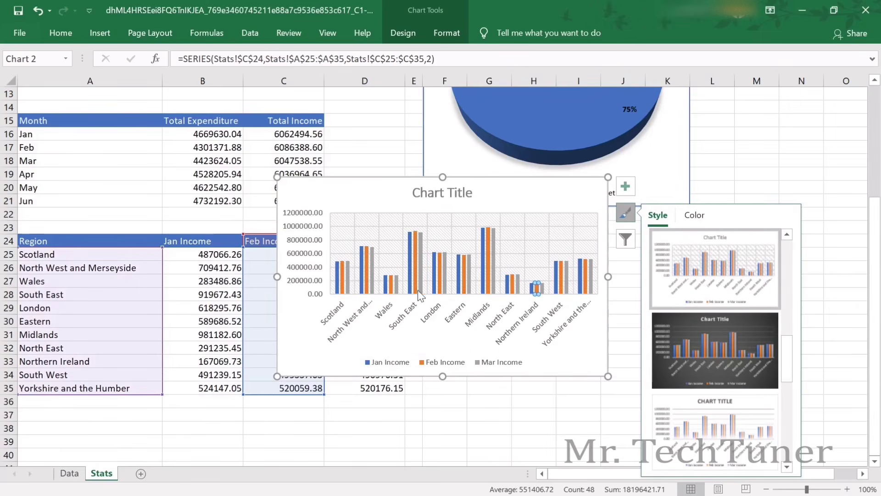
left_click(392, 283)
left_click(512, 287)
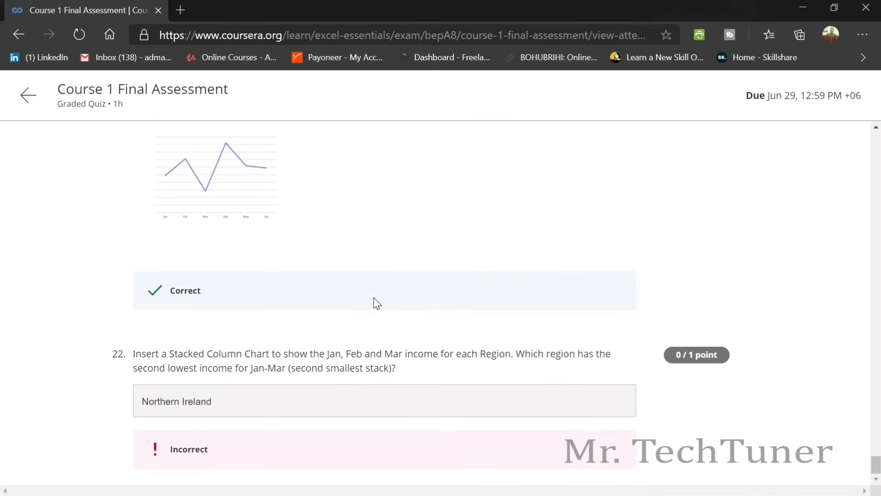
Switch to the Coursera page, check the question 22 result and review the graded answers back towards the first questions.
key("alt+Tab")
scroll(371, 276, "up", 5)
scroll(369, 274, "down", 5)
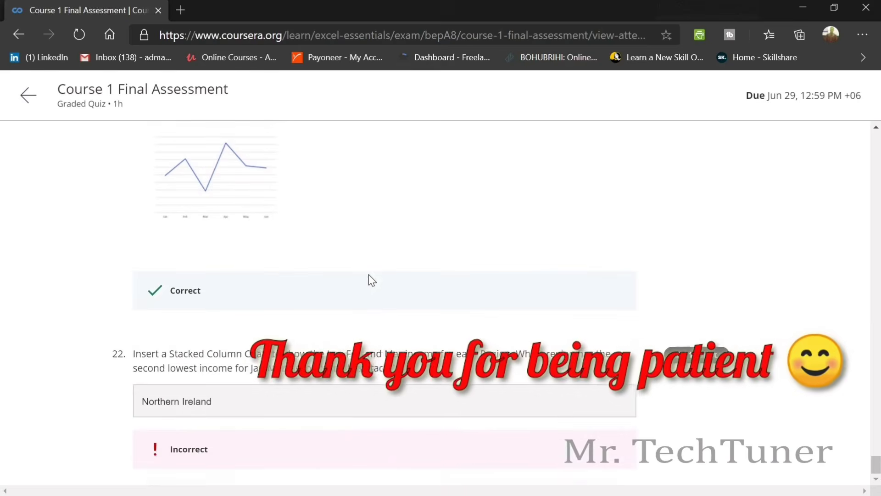
scroll(363, 289, "up", 5)
scroll(364, 288, "up", 15)
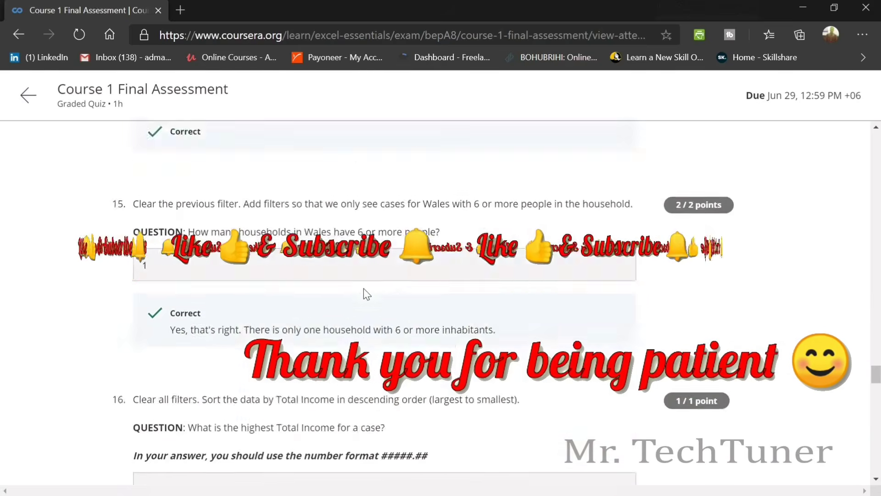
scroll(364, 288, "up", 20)
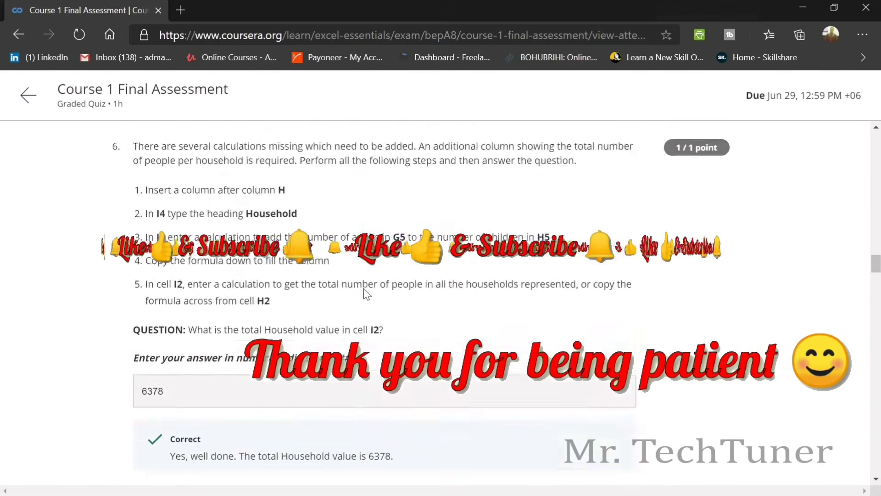
scroll(364, 288, "up", 20)
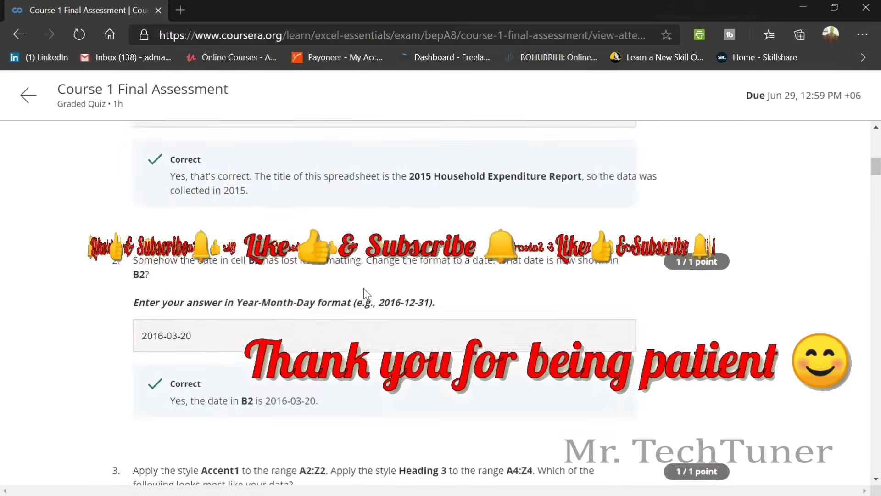